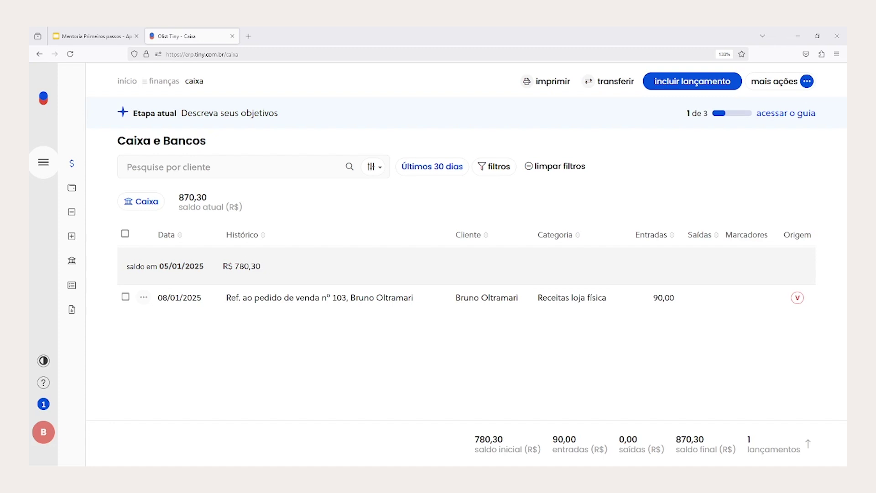
Expand the left sidebar navigation to reveal the Finanças sections.
click(43, 162)
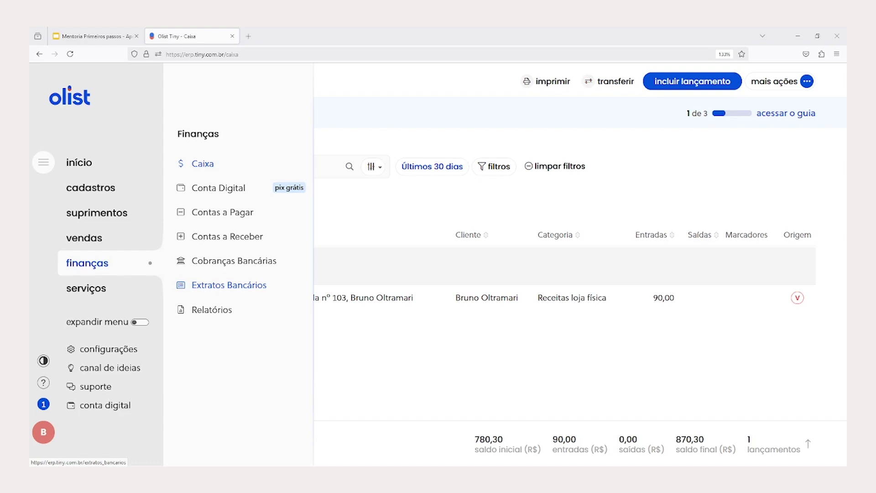
click(200, 164)
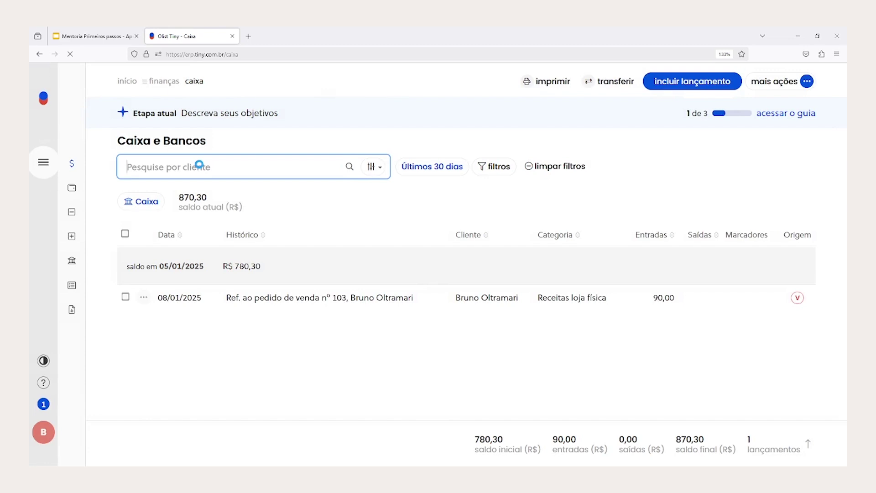
click(141, 202)
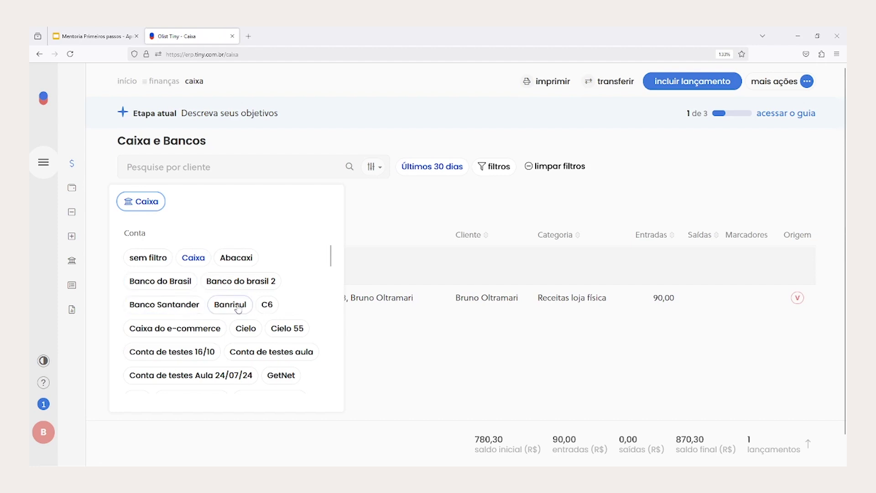
scroll(195, 309, down, 5)
scroll(195, 309, up, 6)
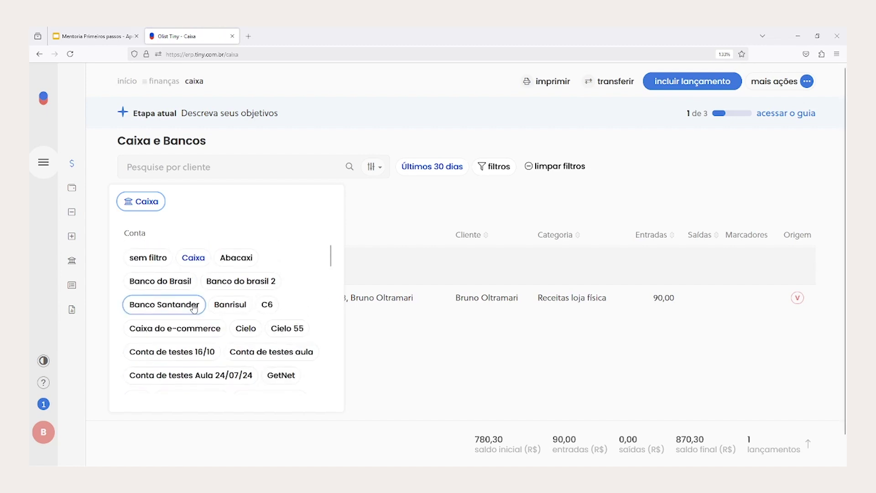
click(132, 206)
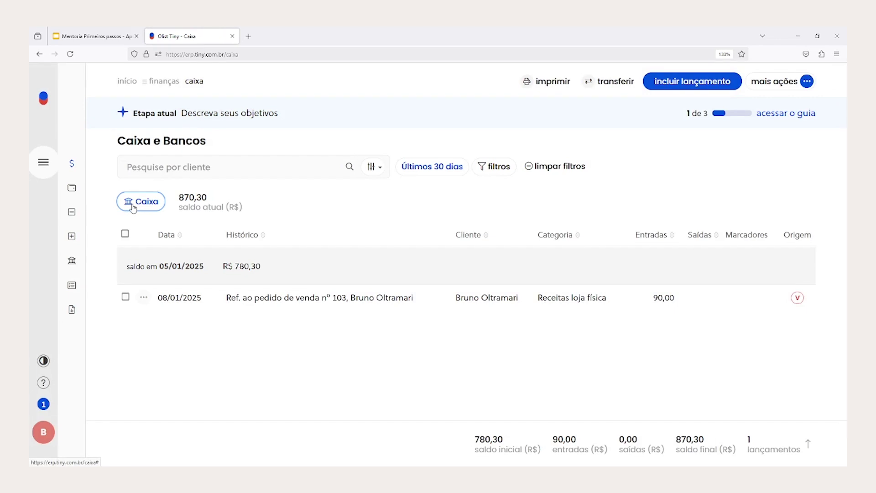
click(49, 168)
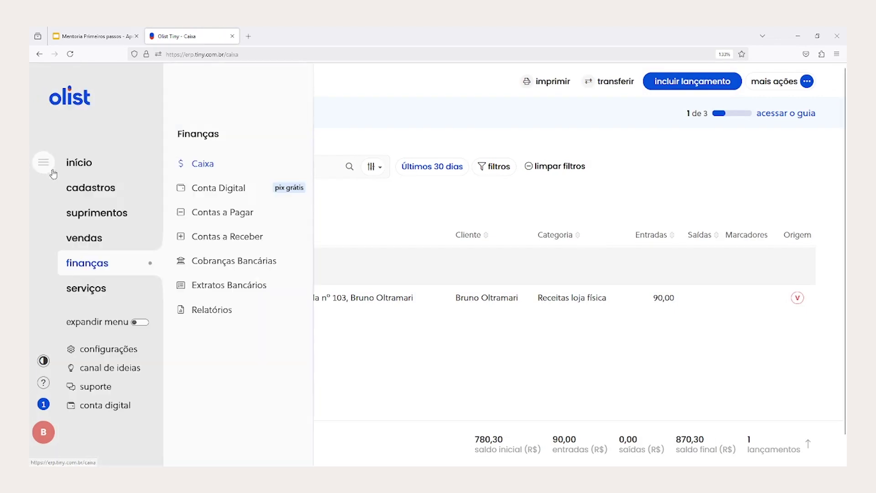
Open the system settings in a new tab and show the finanças settings page.
middle_click(100, 354)
click(277, 37)
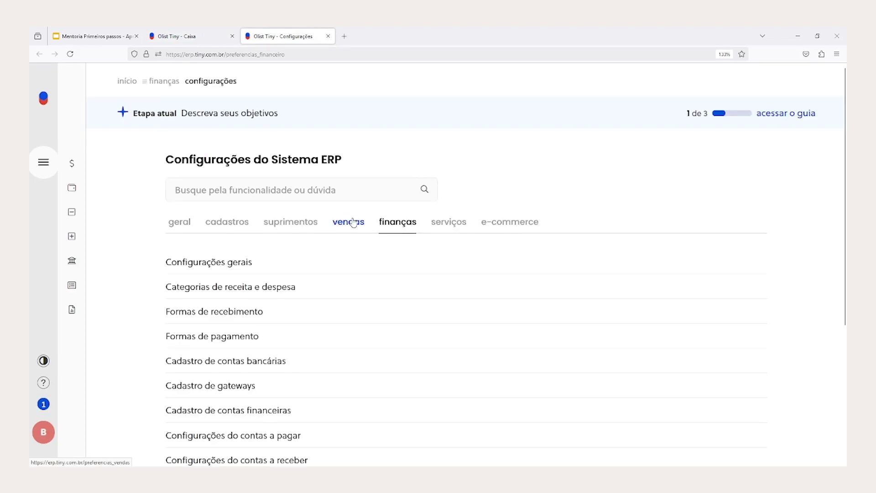
drag(157, 159, 348, 157)
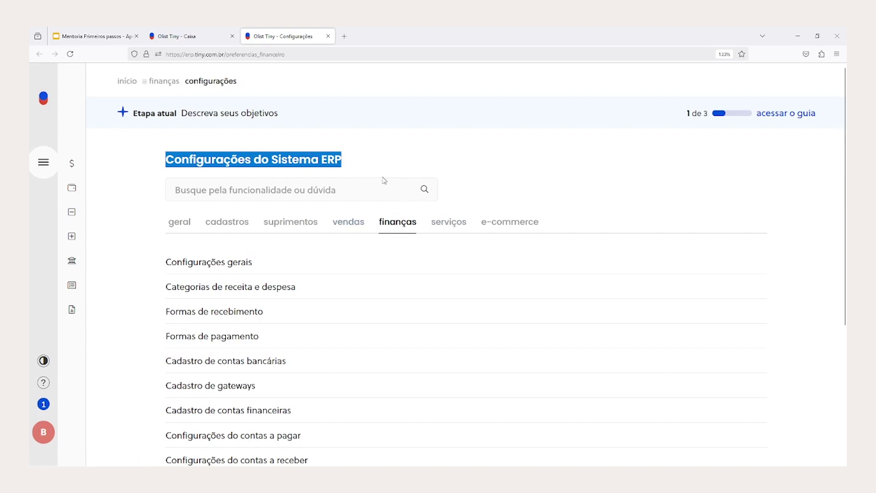
scroll(382, 277, down, 3)
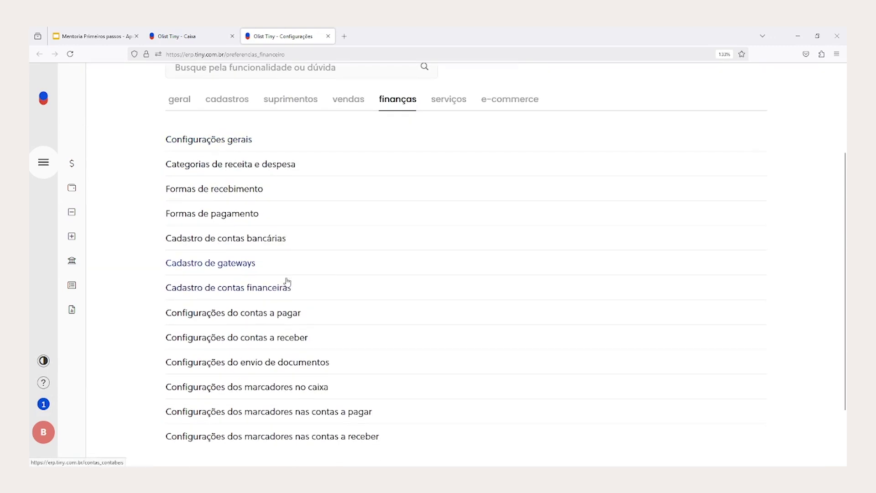
Point out the account registration settings and open Cadastro de contas bancárias.
drag(163, 239, 288, 243)
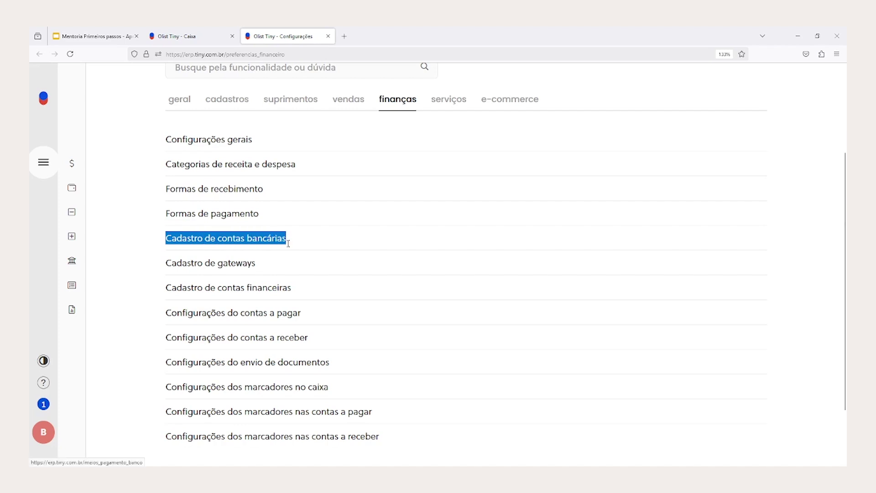
drag(158, 292, 322, 292)
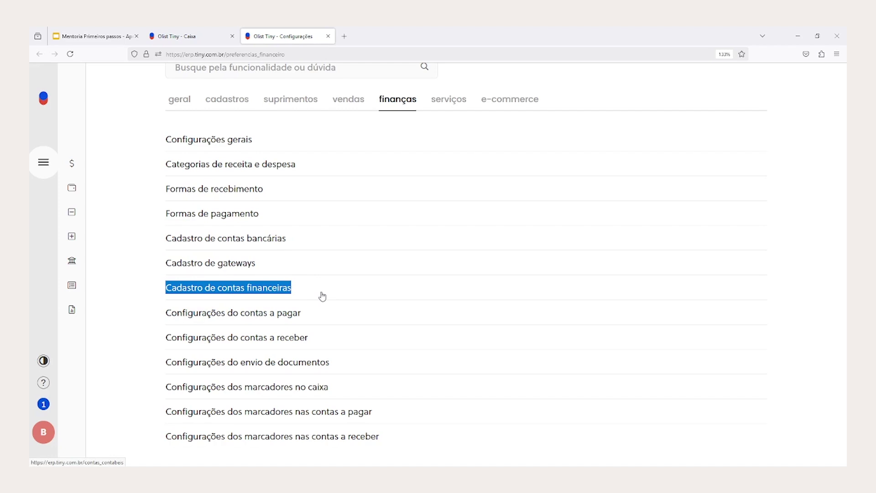
click(121, 261)
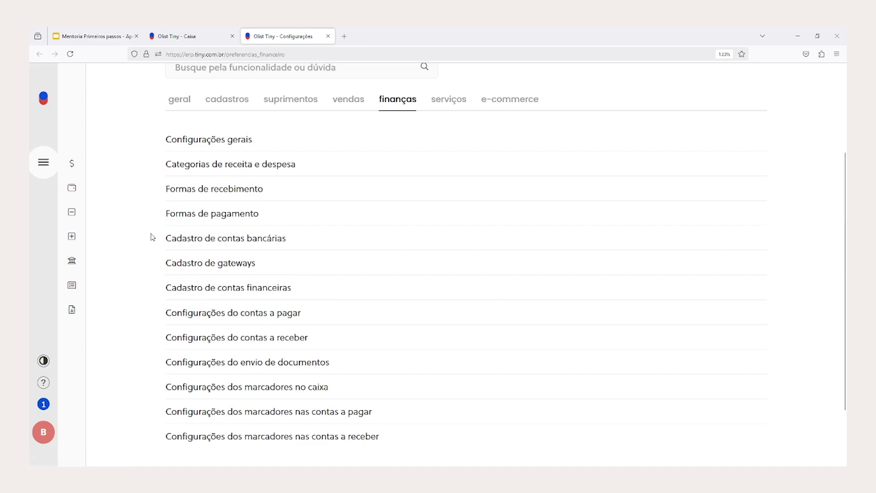
drag(160, 240, 287, 242)
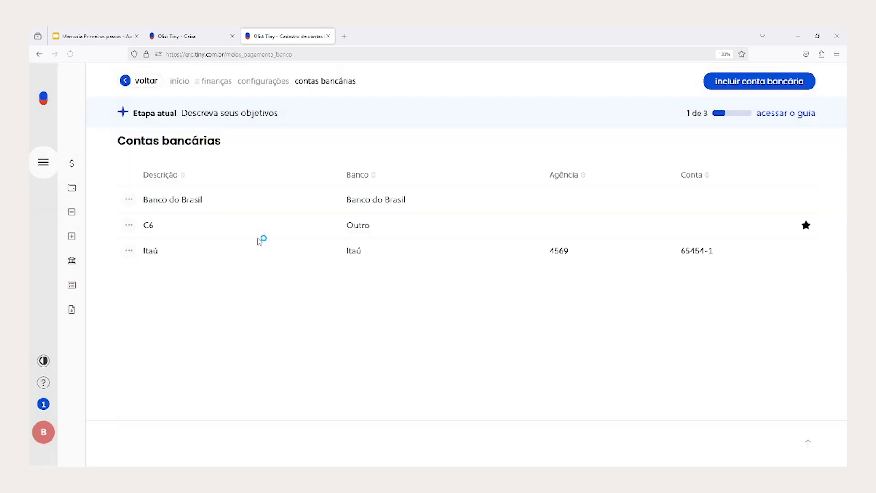
Start a new bank account with Itaú as the bank and check the branch and digit fields.
click(743, 82)
click(245, 229)
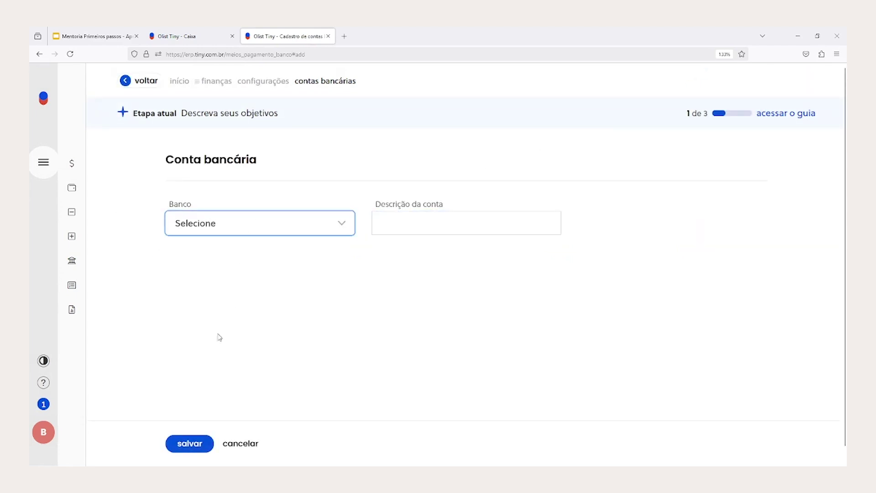
click(201, 361)
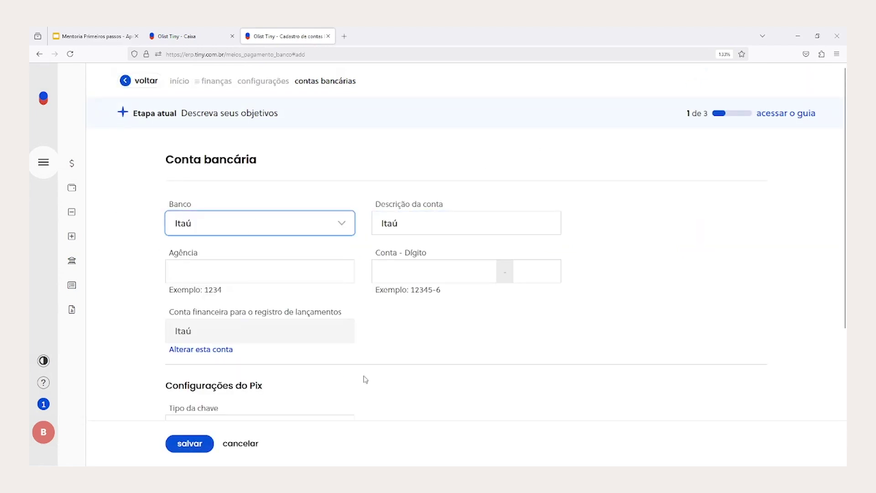
click(178, 254)
double_click(179, 255)
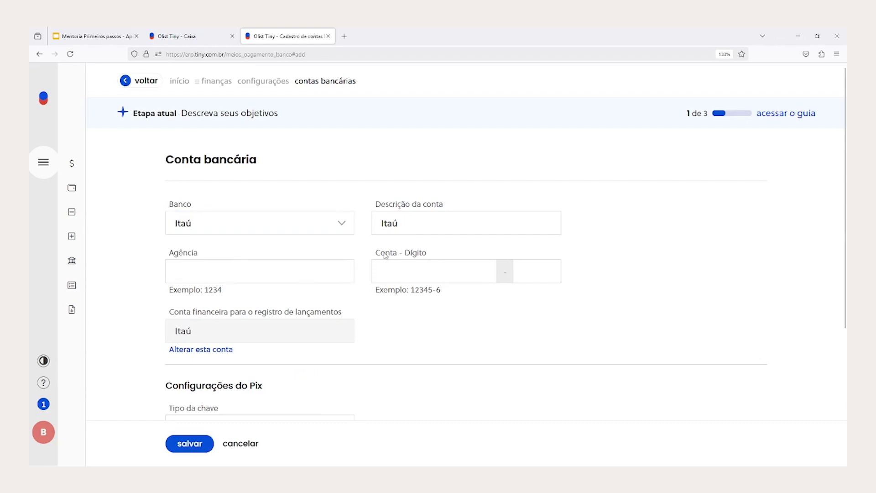
double_click(415, 252)
Review the Pix settings, then leave unsaved and return to the finanças settings.
scroll(370, 301, down, 4)
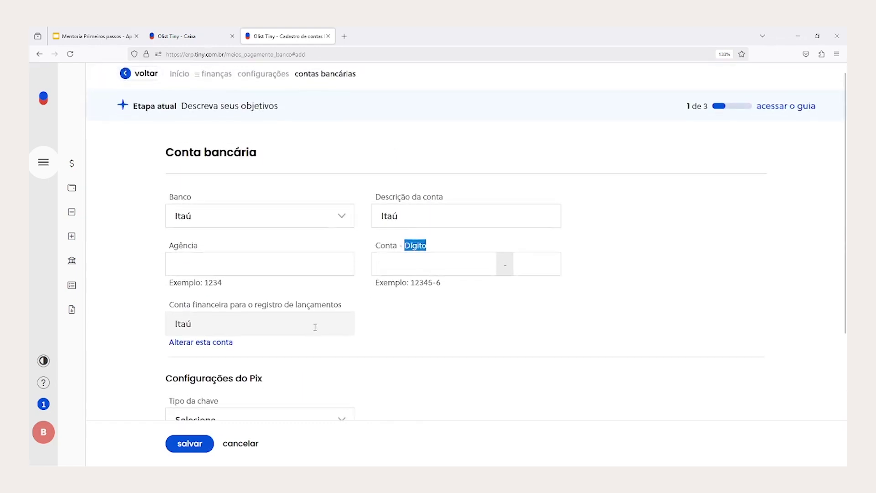
drag(165, 201, 264, 208)
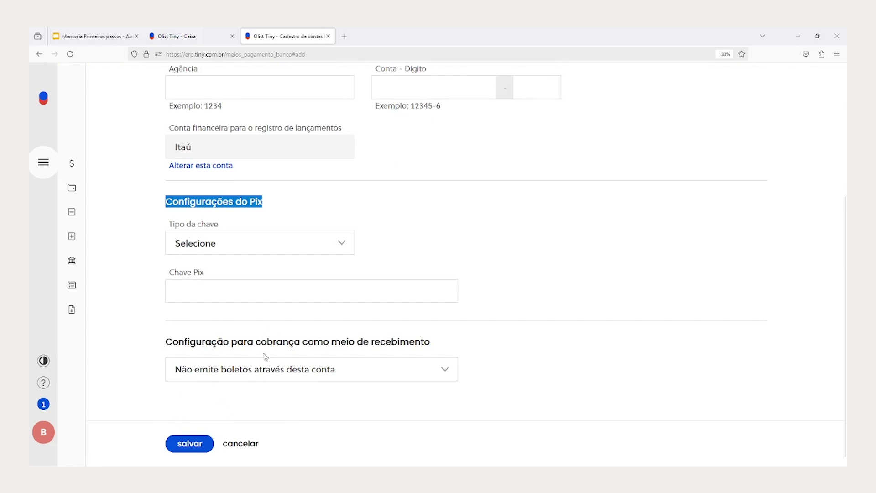
scroll(265, 356, up, 4)
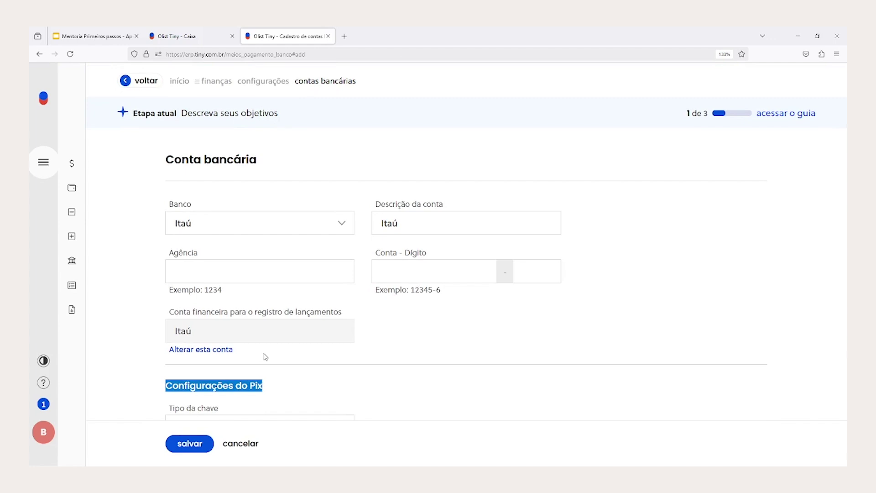
click(143, 86)
mouse_move(77, 233)
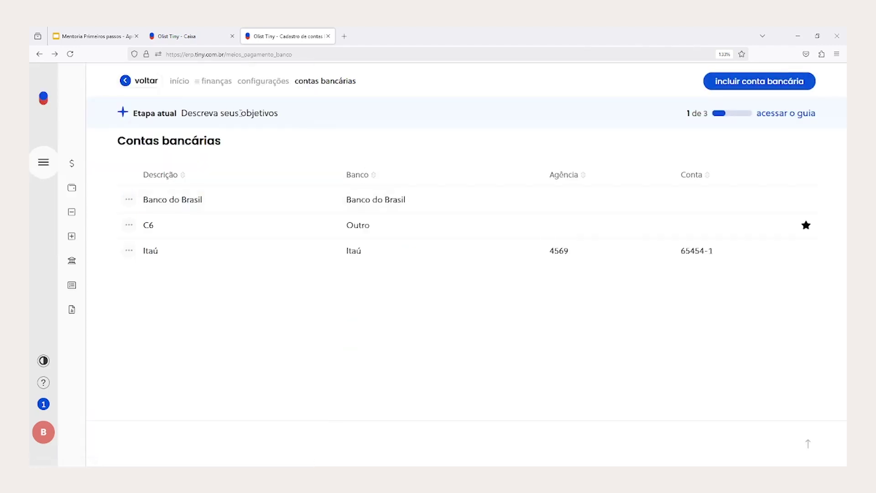
click(255, 82)
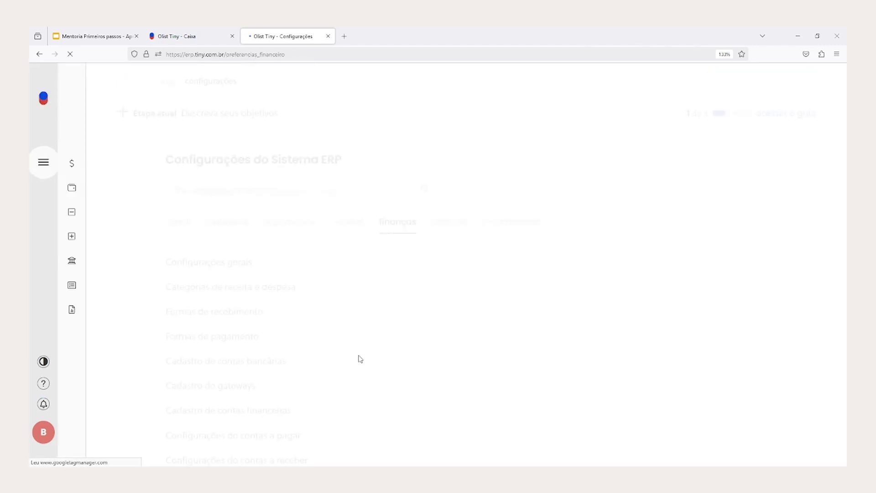
scroll(359, 360, down, 2)
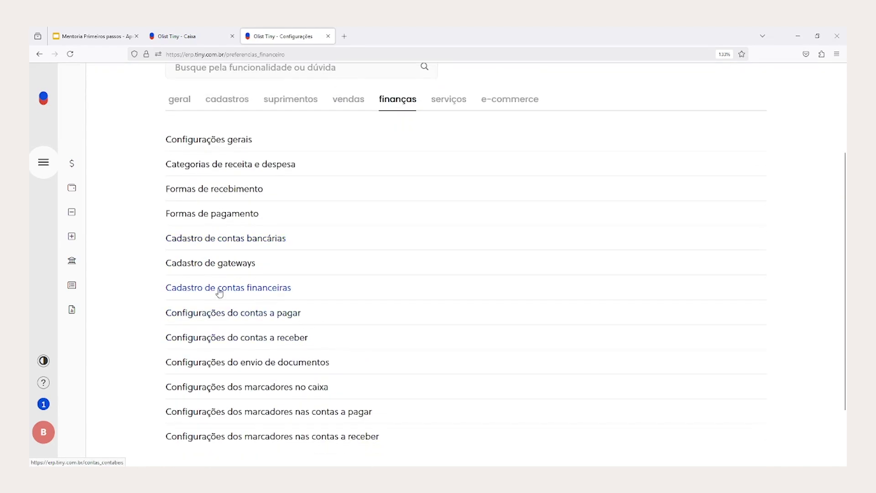
click(182, 291)
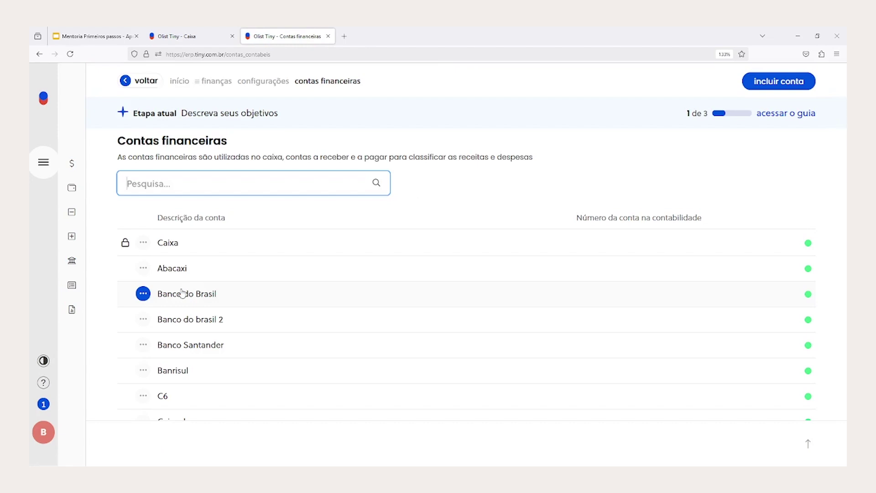
click(789, 83)
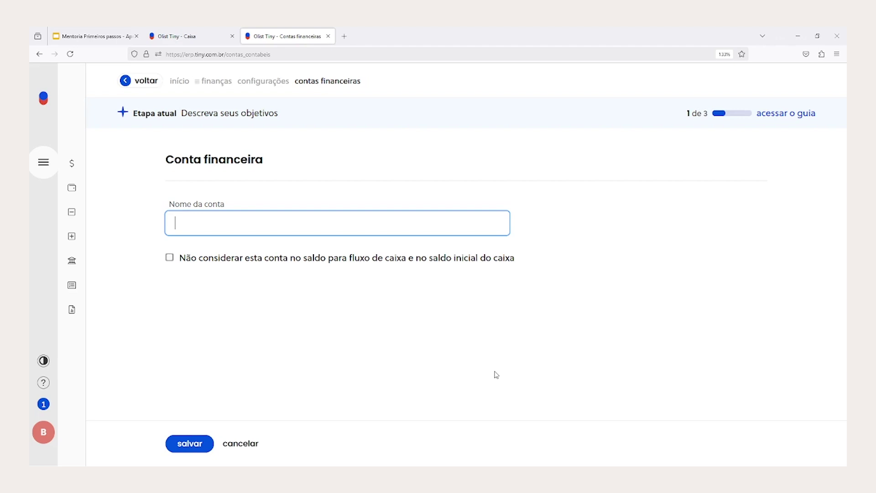
click(145, 81)
click(272, 85)
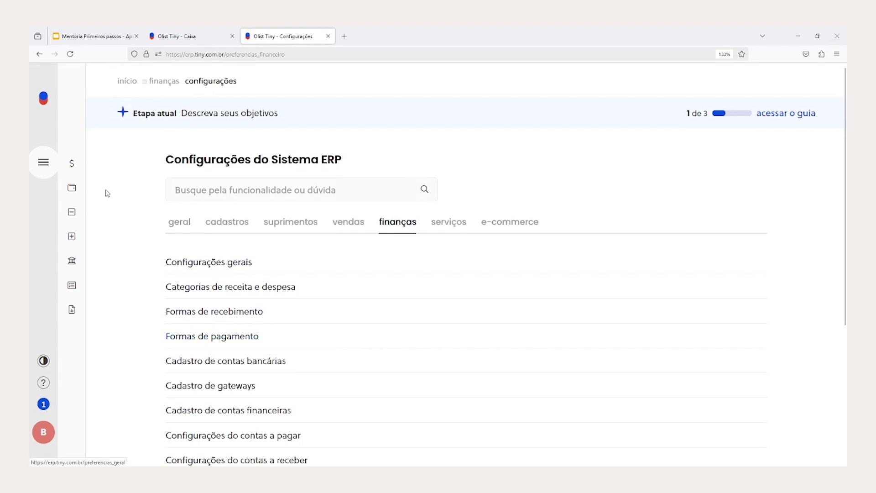
Open Caixa e Bancos from Finanças and filter the statement to the Banrisul account.
click(44, 162)
click(88, 169)
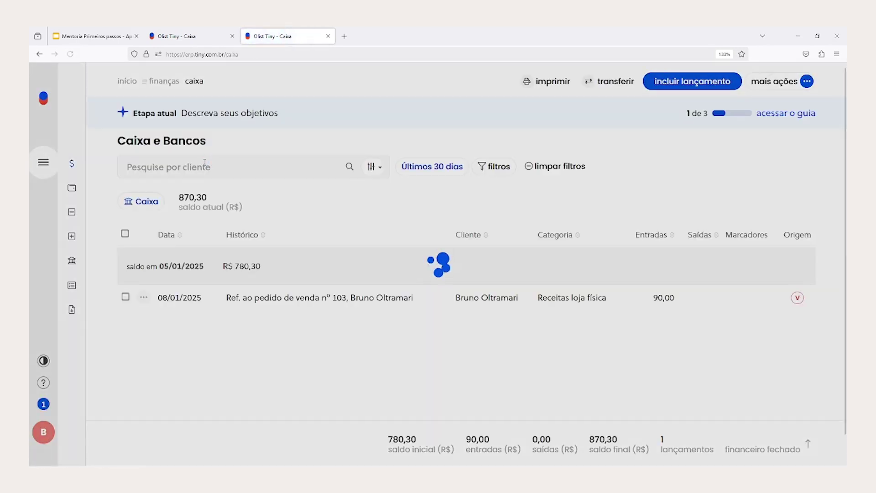
click(204, 163)
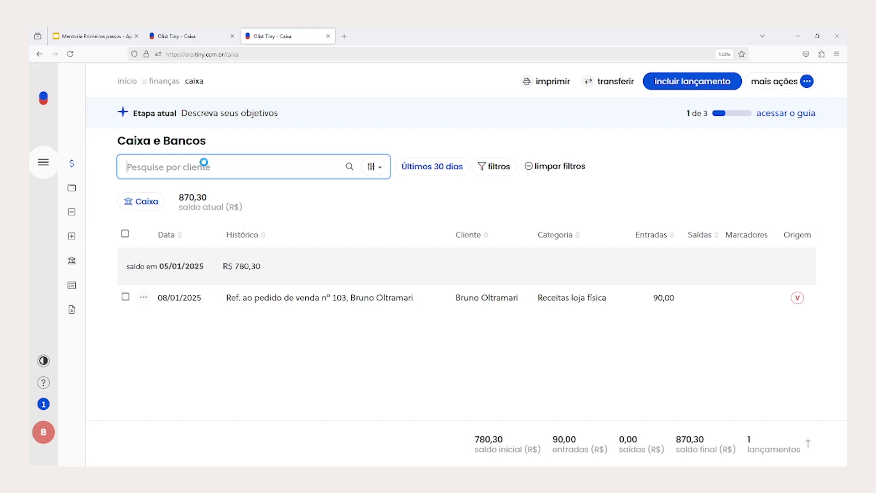
click(137, 202)
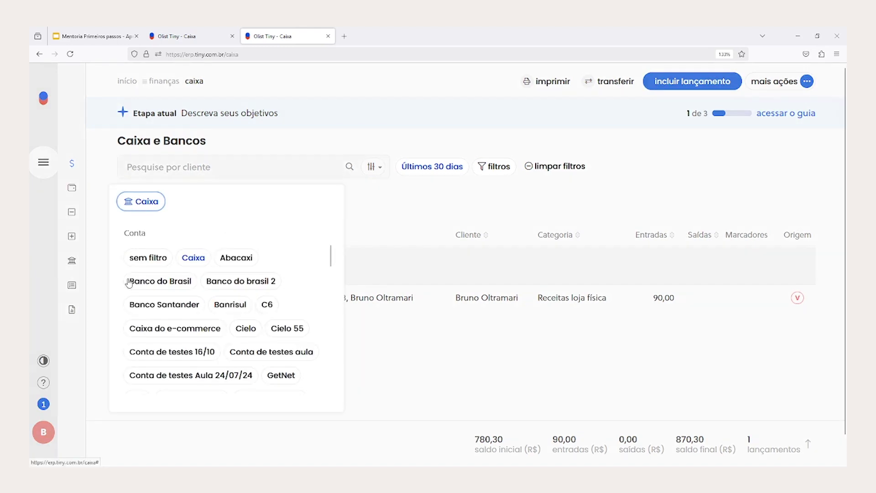
click(235, 306)
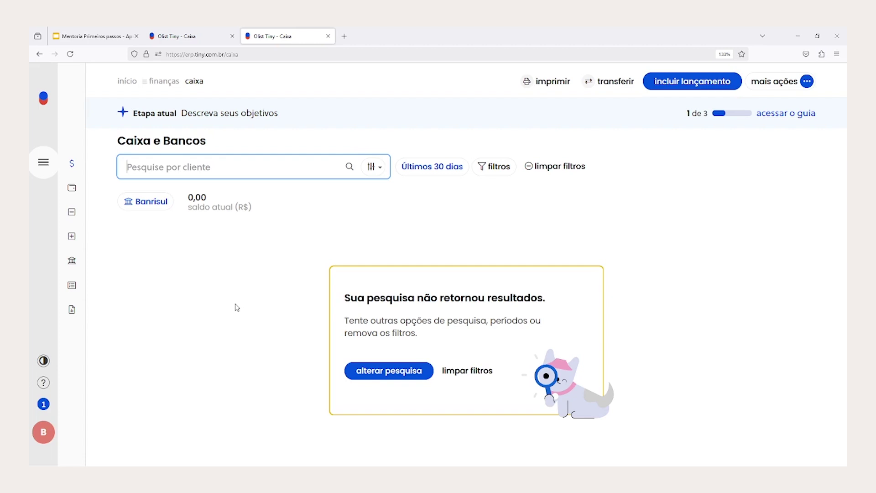
mouse_move(65, 175)
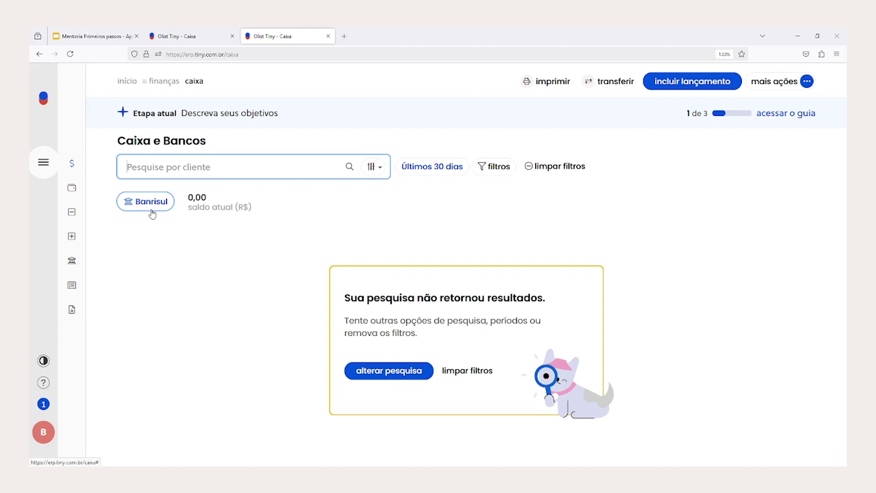
Start a new Caixa e Bancos entry with a Valor of 10.000,00.
click(44, 164)
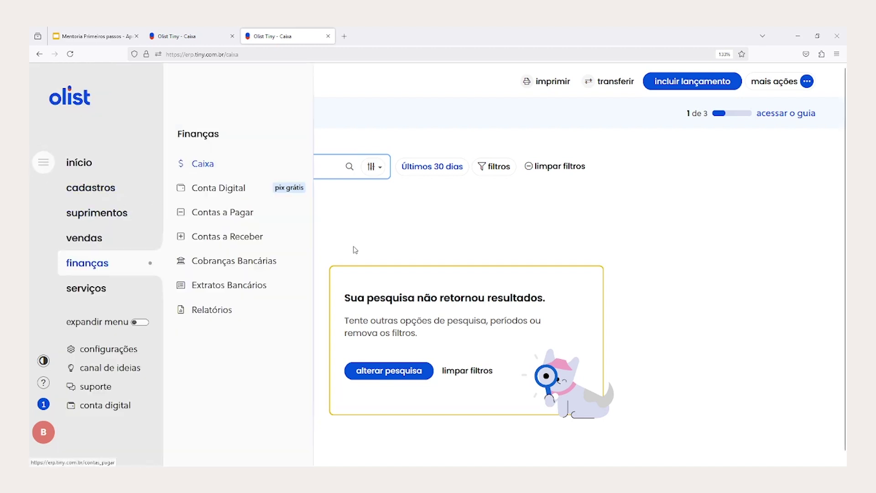
click(681, 87)
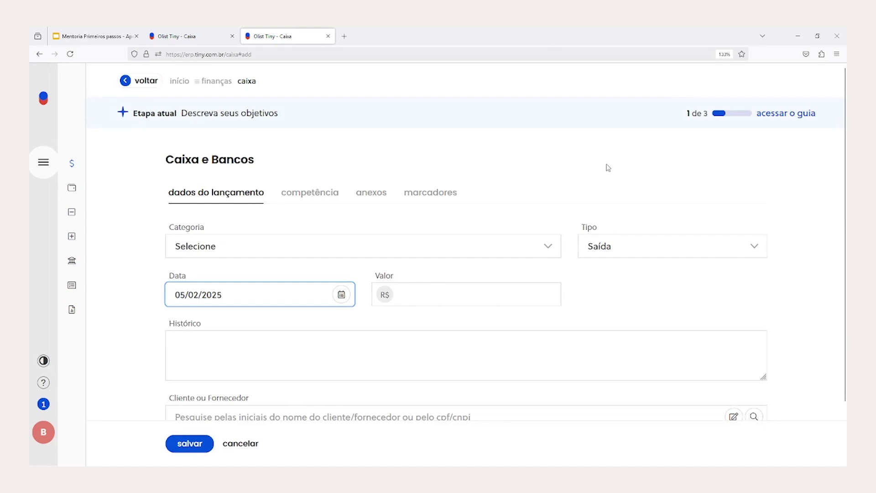
click(430, 296)
text(10000)
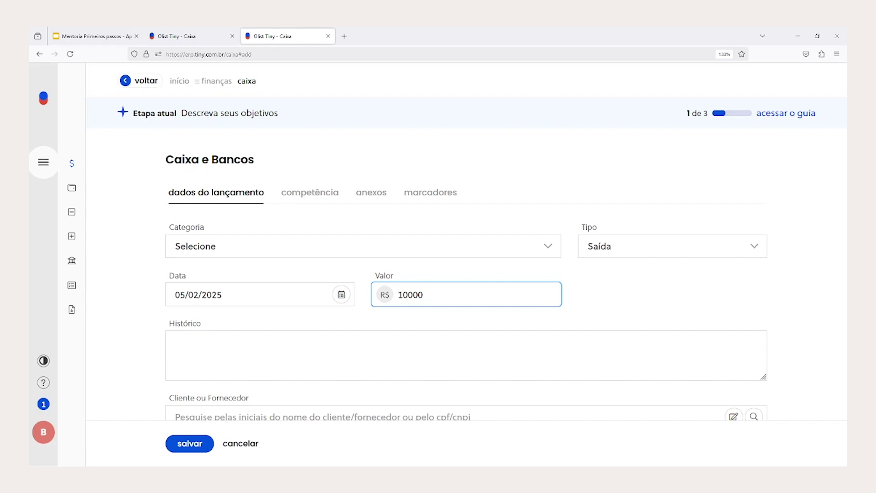
double_click(584, 232)
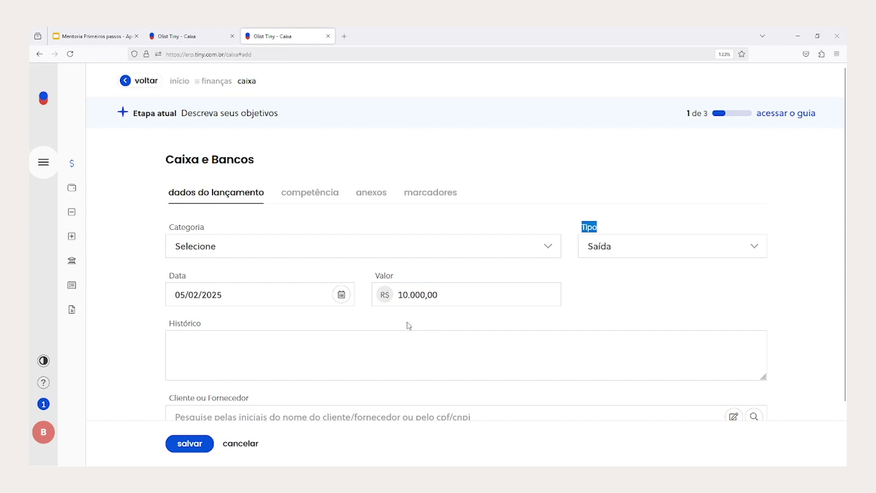
Set the entry Tipo to Saldo and the Histórico to 'saldo inicial'.
click(600, 250)
click(600, 289)
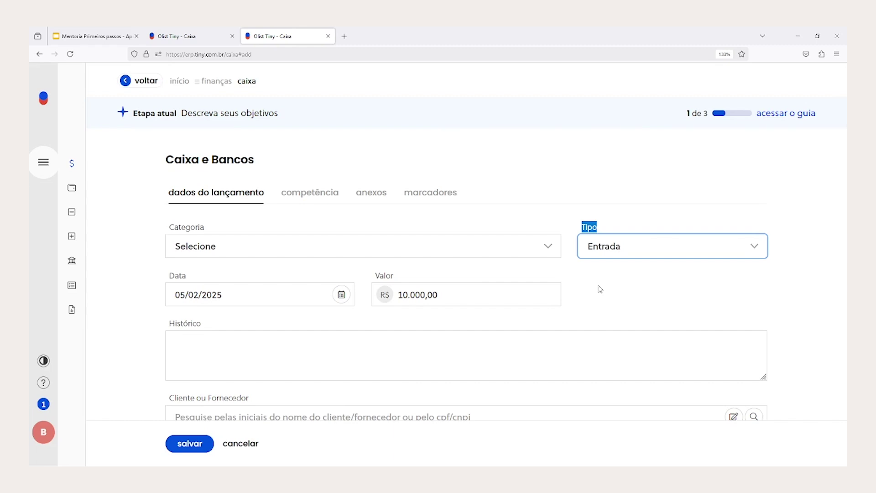
click(608, 249)
click(604, 302)
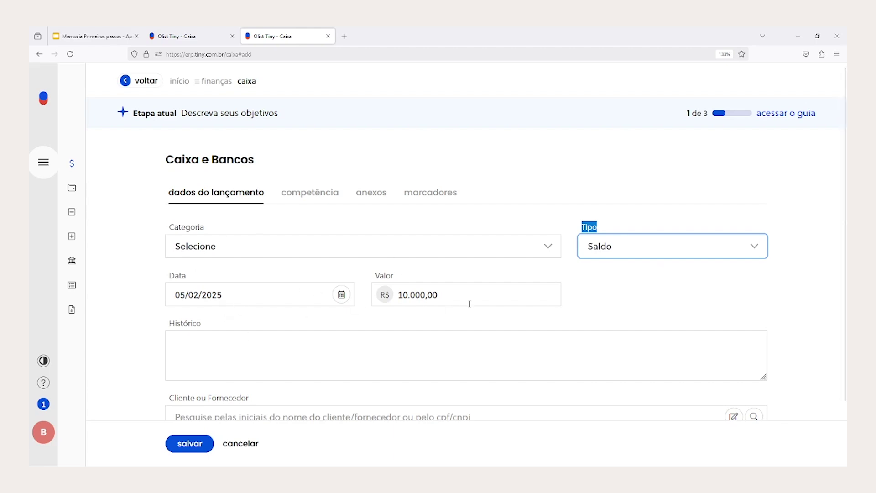
click(250, 344)
text(saldo inicial)
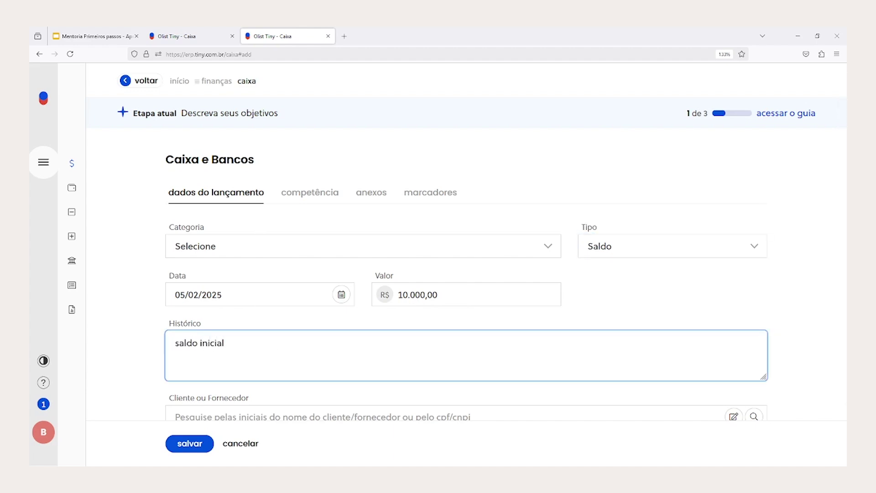
click(275, 224)
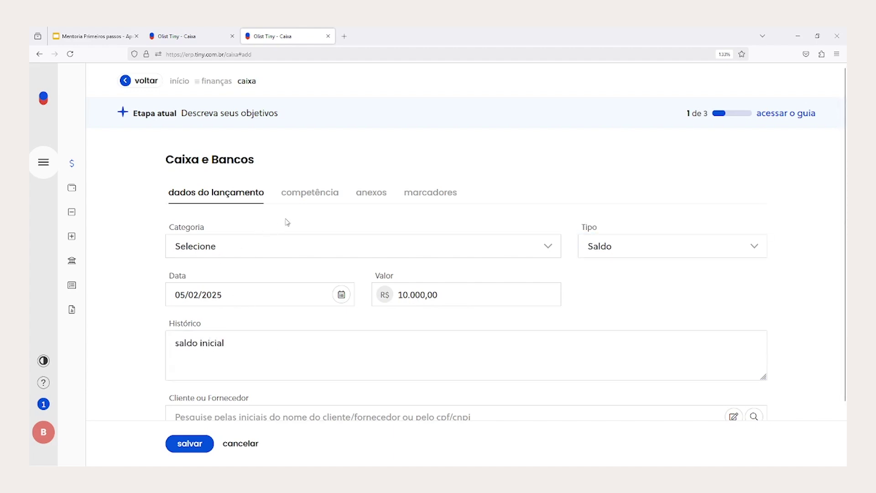
Check the competência, anexos and marcadores tabs, then save the 10.000,00 saldo inicial entry.
click(318, 187)
click(357, 195)
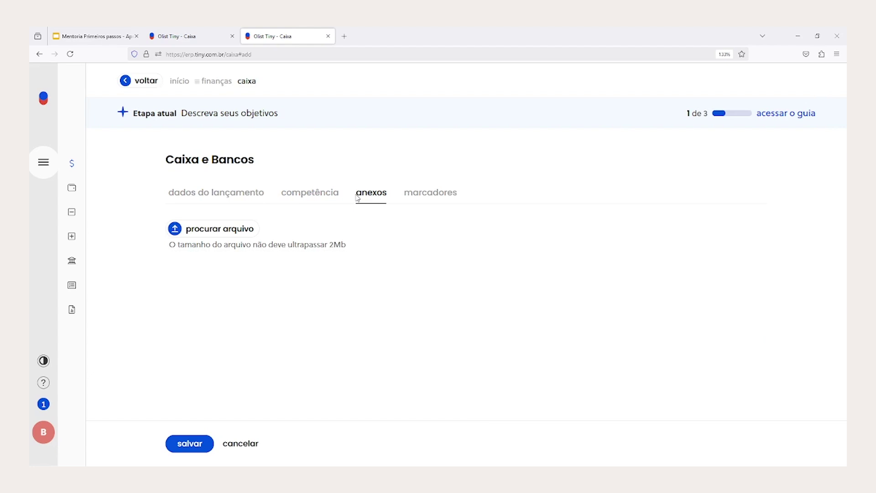
click(434, 194)
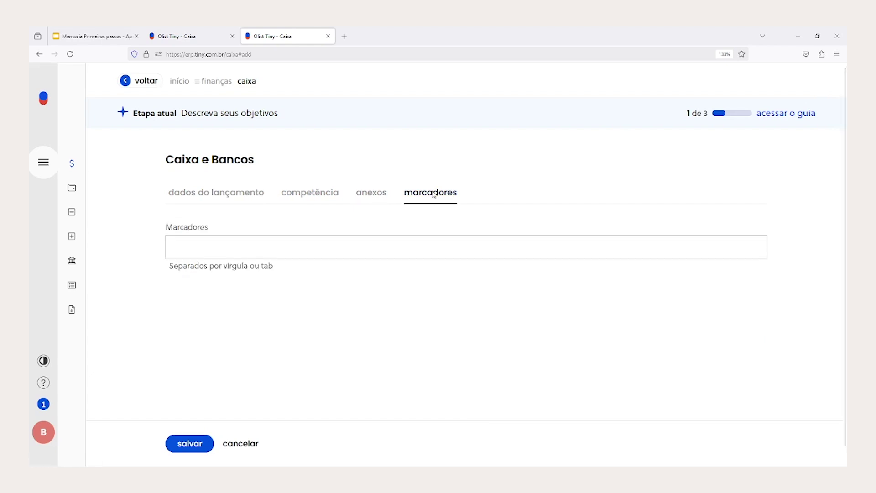
click(203, 190)
scroll(205, 242, down, 2)
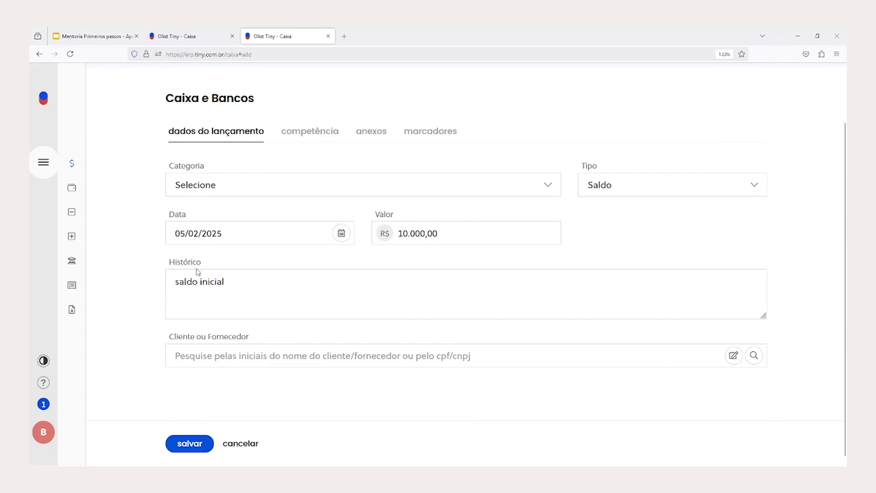
drag(170, 340, 275, 341)
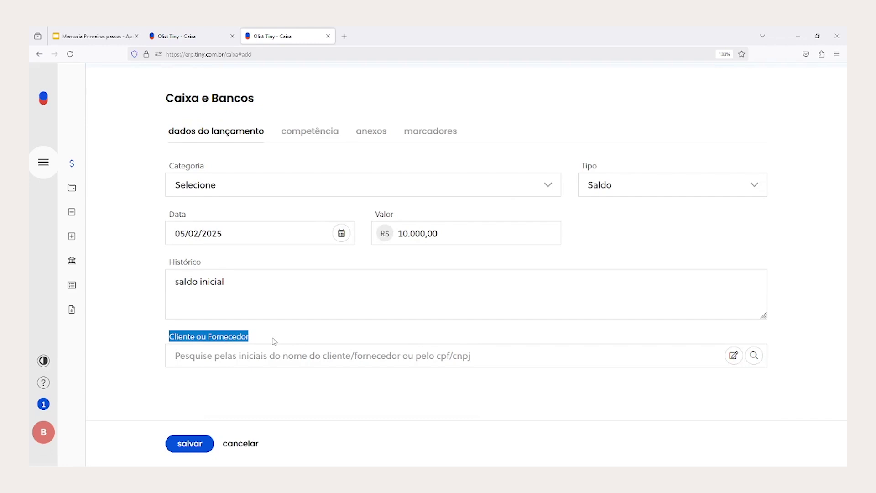
click(202, 445)
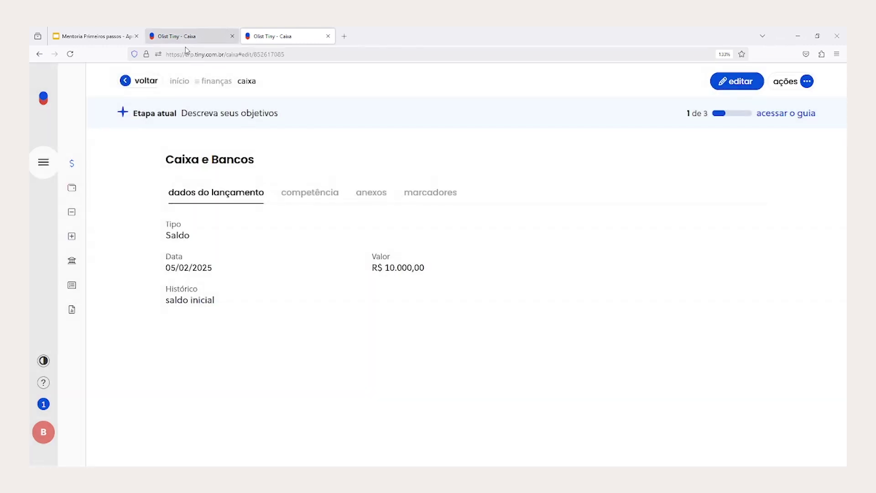
Return to the listing and switch the account filter to Caixa, then back to Banrisul.
click(132, 81)
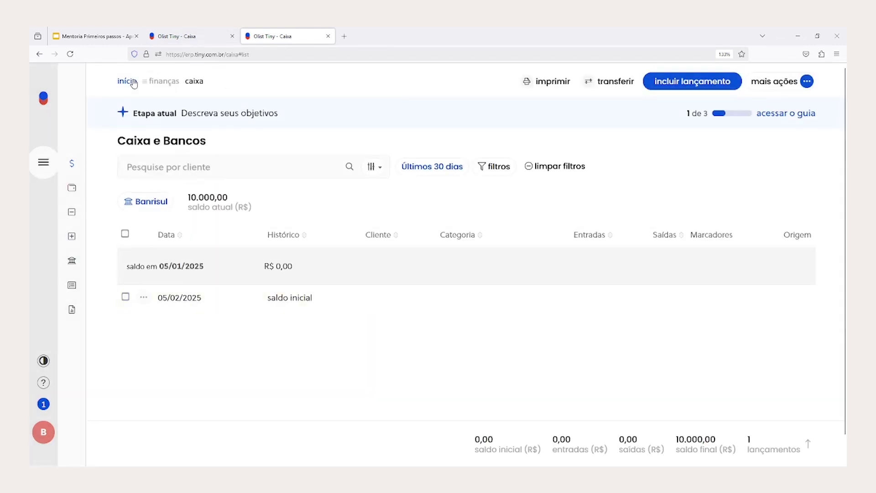
click(153, 205)
click(188, 257)
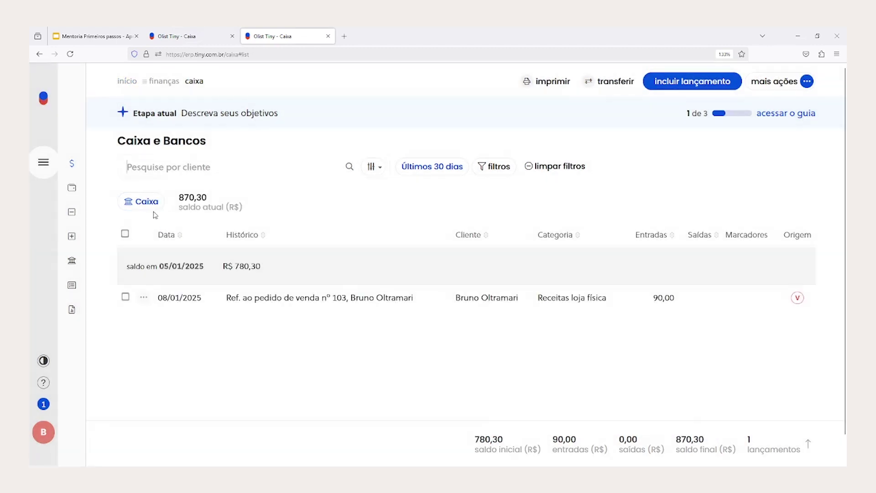
click(153, 206)
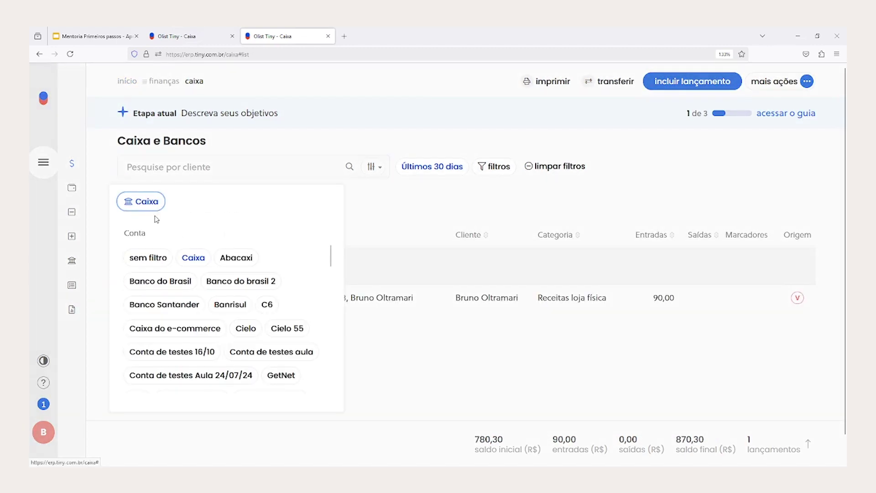
click(227, 304)
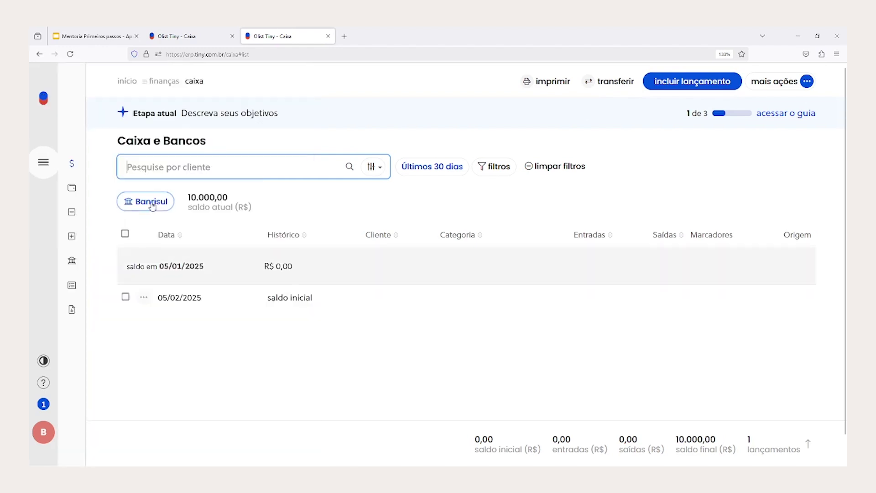
Start another entry with type Entrada, then abandon it and return to the list.
click(681, 82)
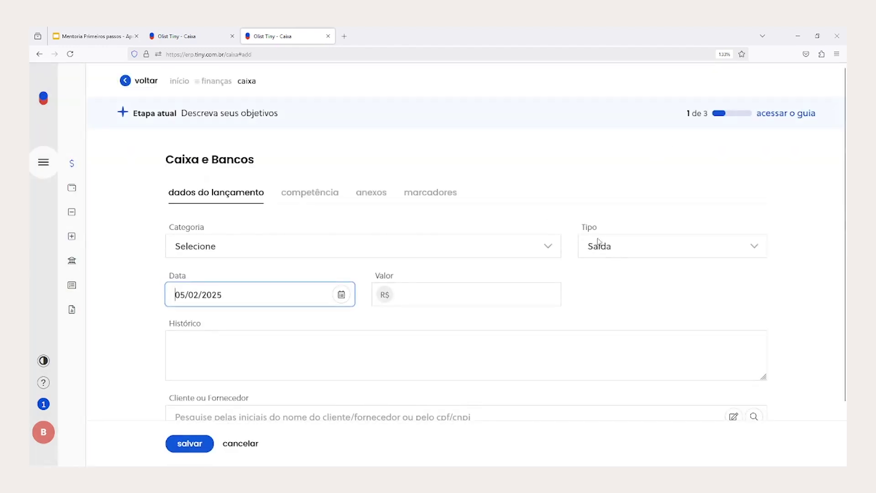
click(616, 284)
click(164, 84)
click(157, 82)
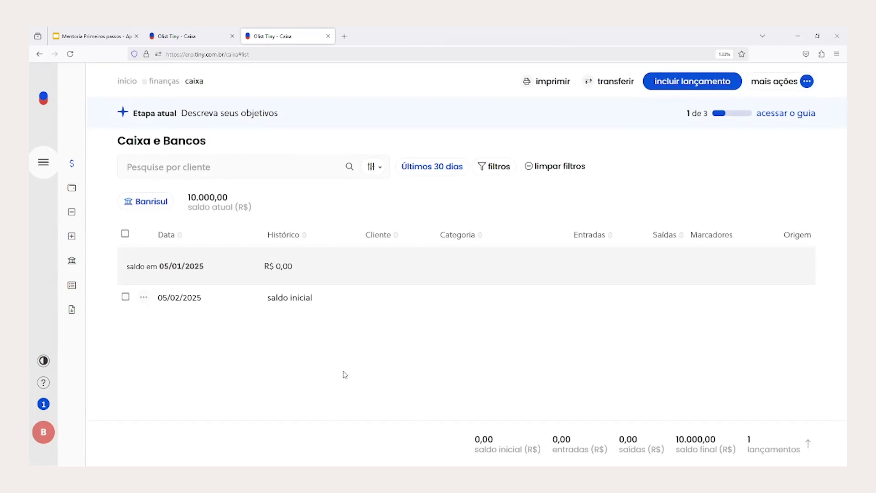
mouse_move(35, 155)
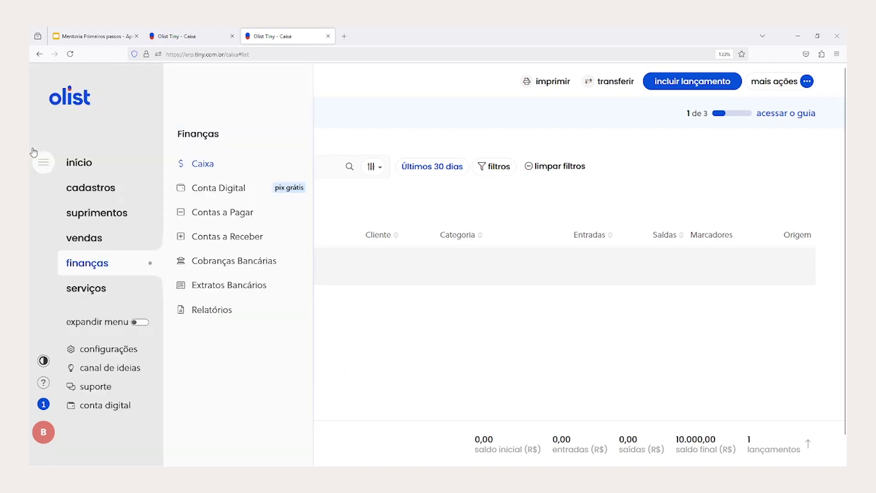
Open Contas a pagar and start a new payable.
click(225, 216)
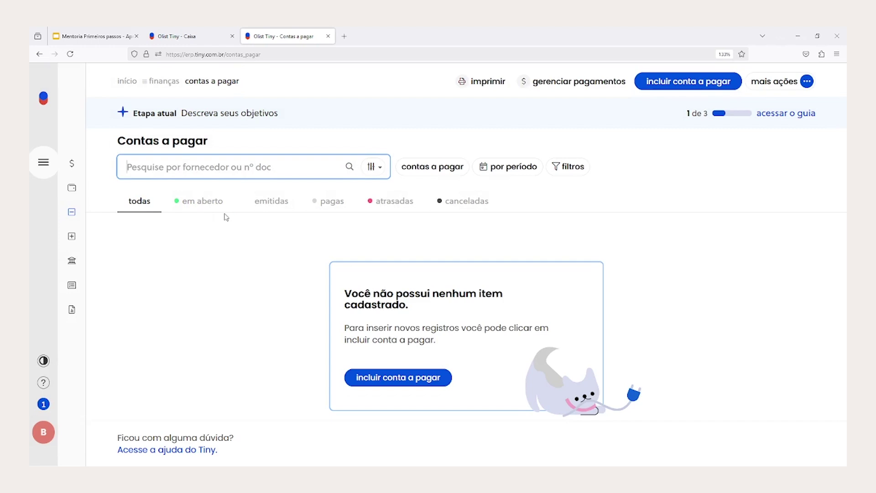
drag(122, 142, 238, 149)
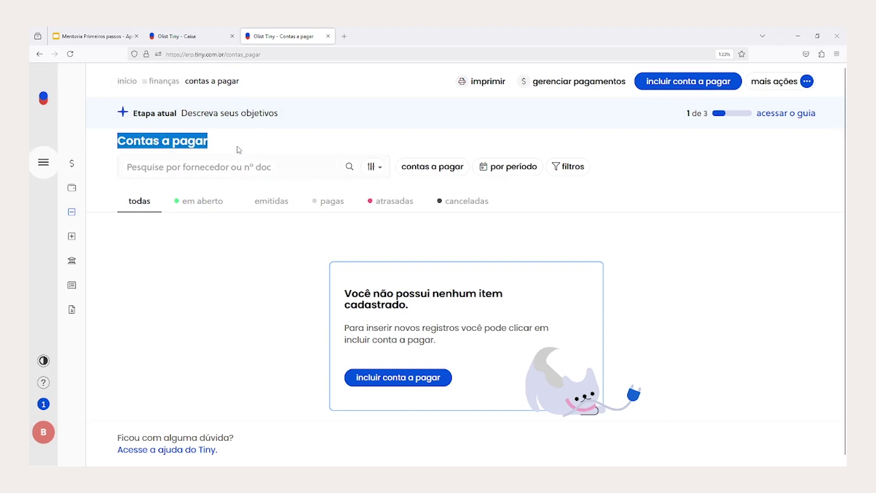
click(674, 84)
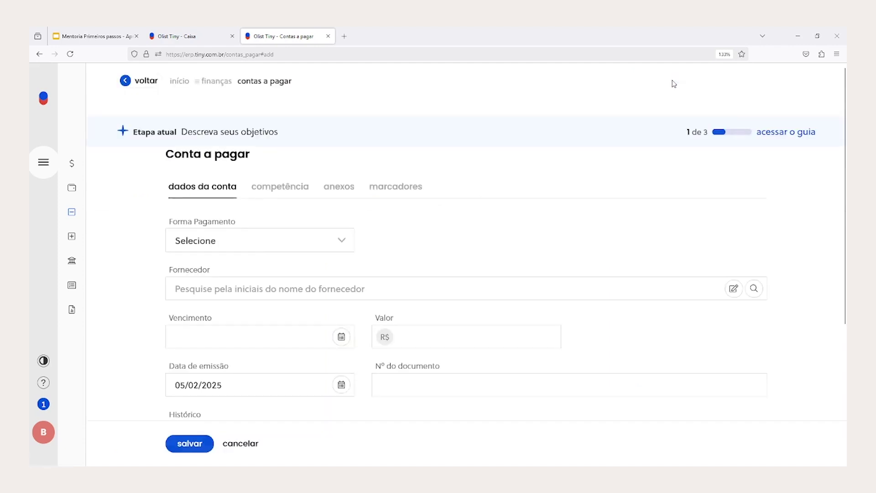
Choose the supplier from the Fornecedor suggestions after checking the search and quick-registration panels.
click(210, 280)
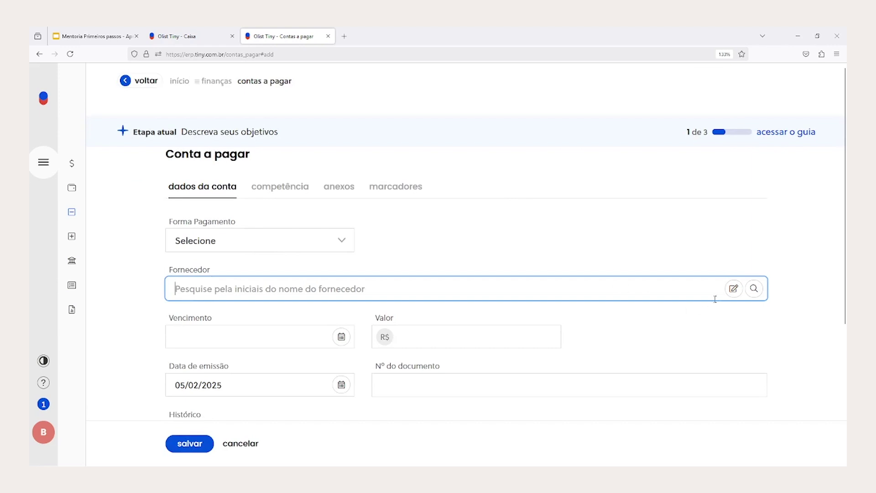
click(753, 289)
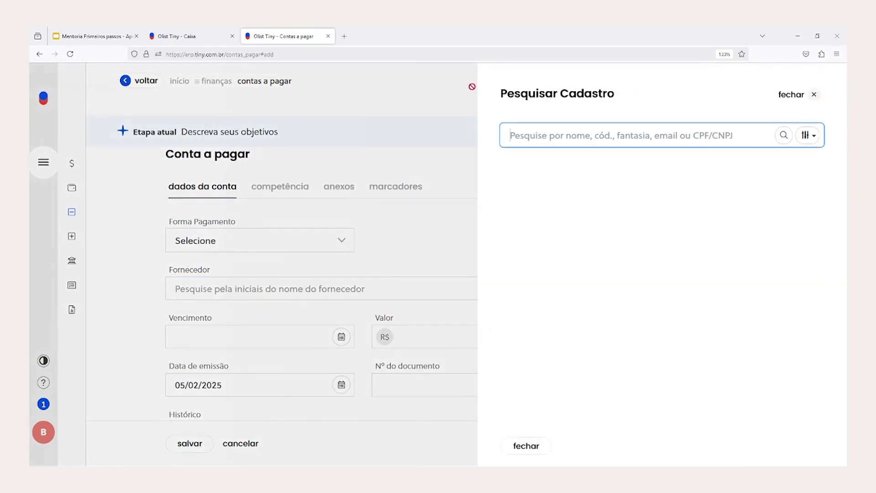
click(803, 94)
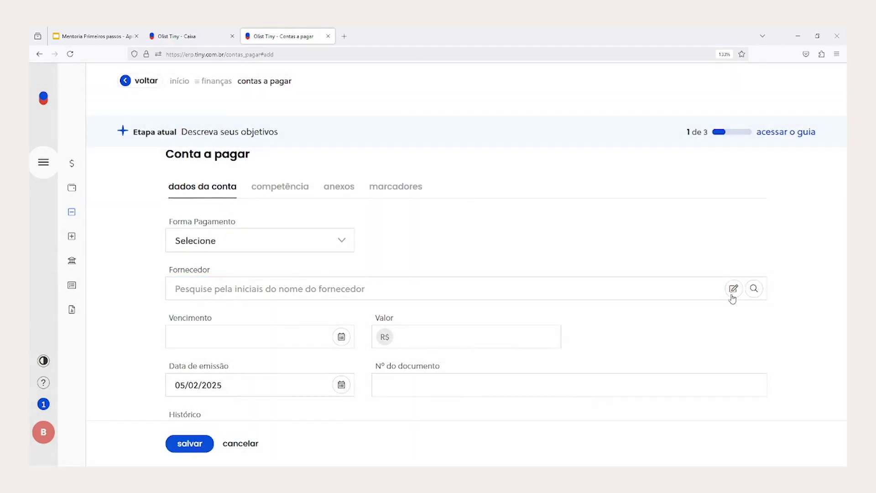
click(733, 289)
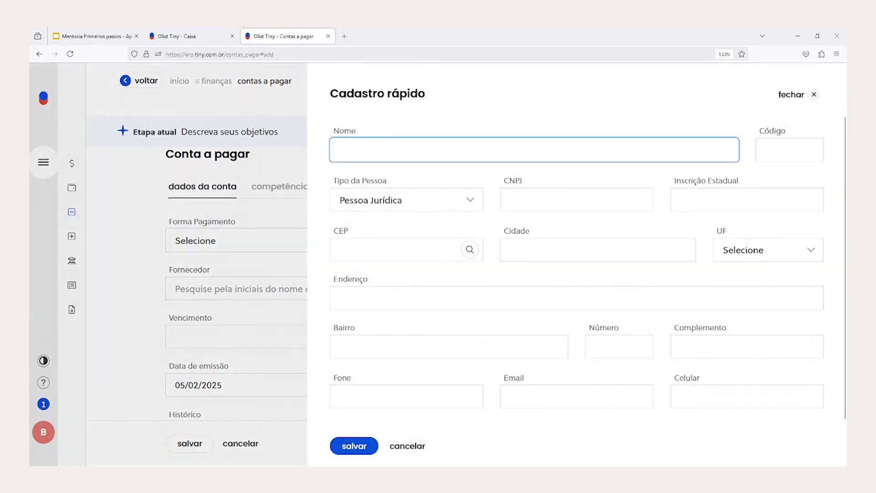
click(813, 95)
click(226, 293)
text(bruno)
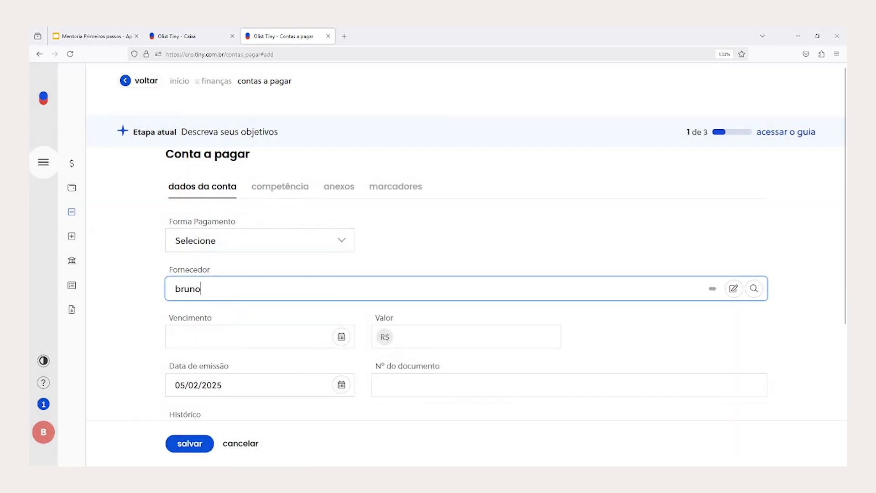
click(227, 312)
Set Vencimento to 06/02/2025 and Valor to 500,00, then glance at competência and anexos.
click(341, 337)
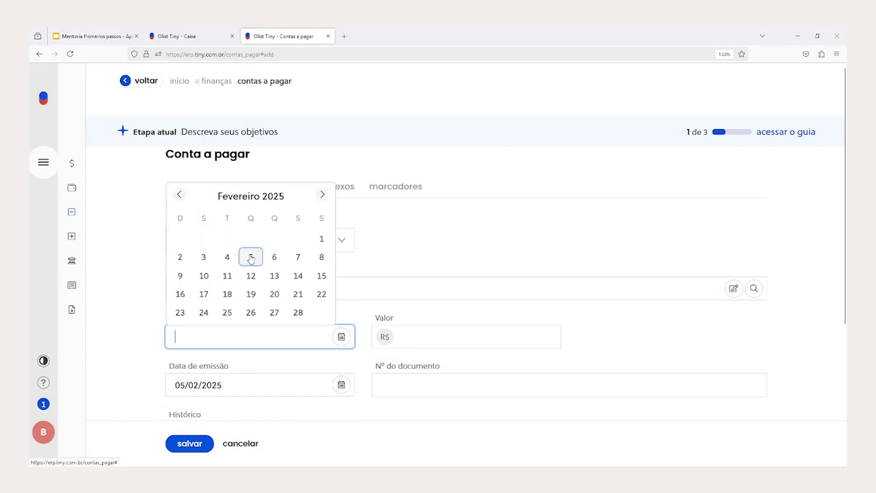
click(274, 257)
click(422, 337)
text(500)
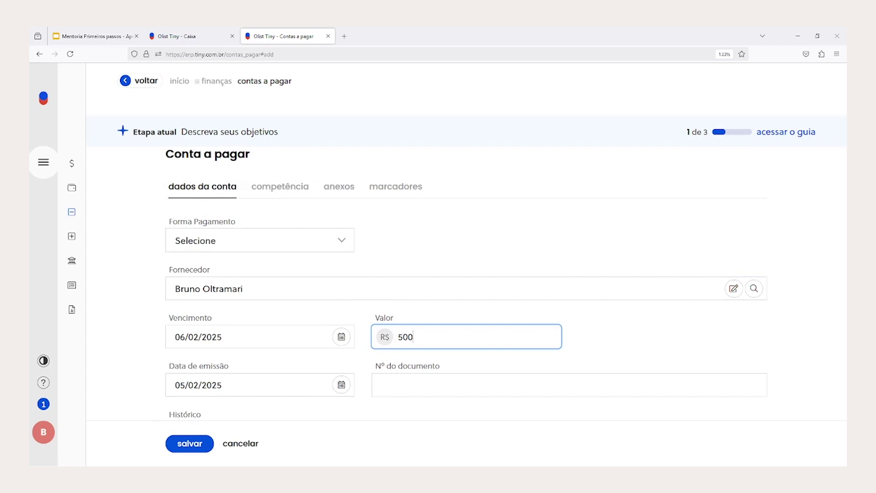
scroll(391, 313, down, 2)
drag(375, 305, 456, 310)
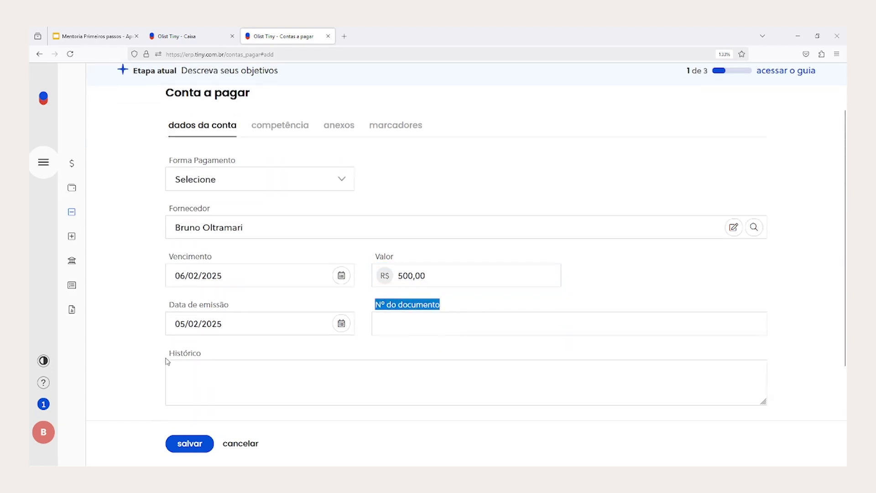
drag(167, 362, 242, 355)
drag(174, 306, 270, 310)
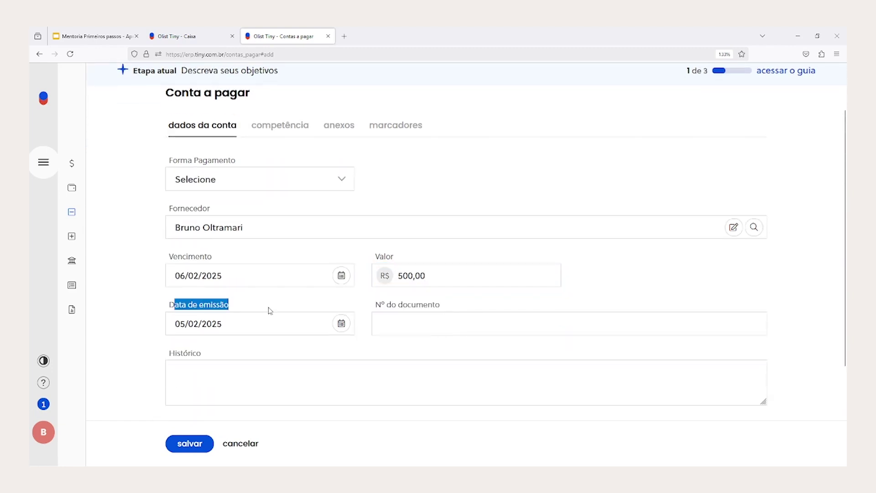
click(278, 126)
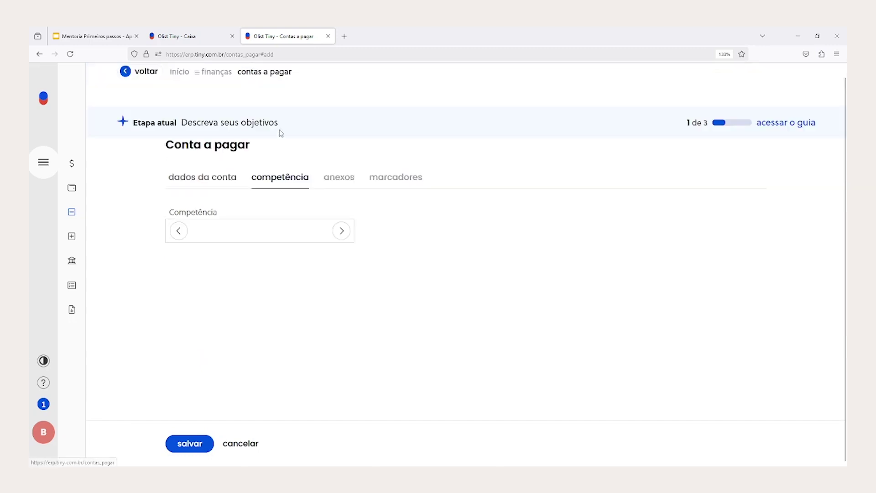
click(336, 181)
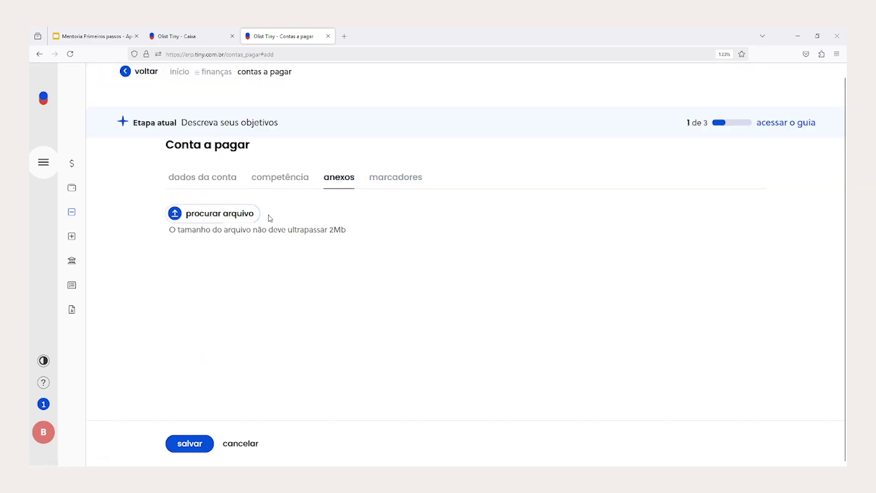
click(201, 179)
scroll(255, 262, down, 3)
Step Ocorrência through Semanal and Semestral back to Única, then save the 500,00 payable.
scroll(258, 269, down, 2)
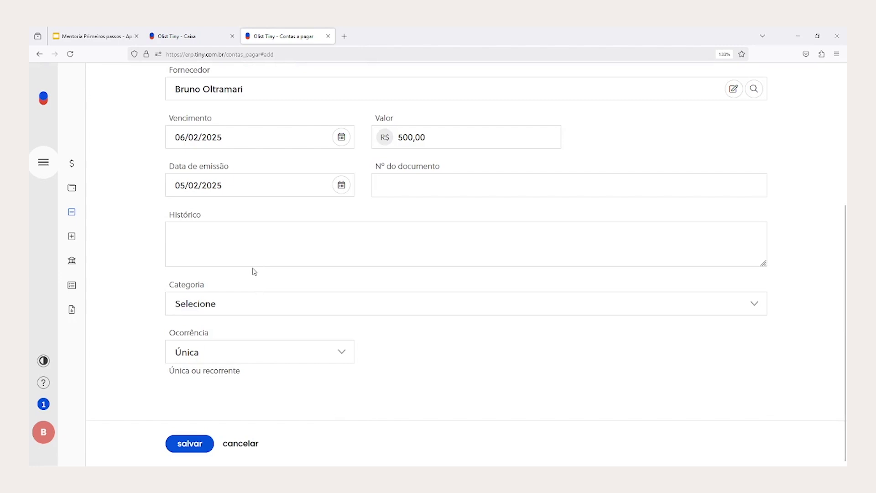
drag(172, 333, 225, 332)
click(226, 355)
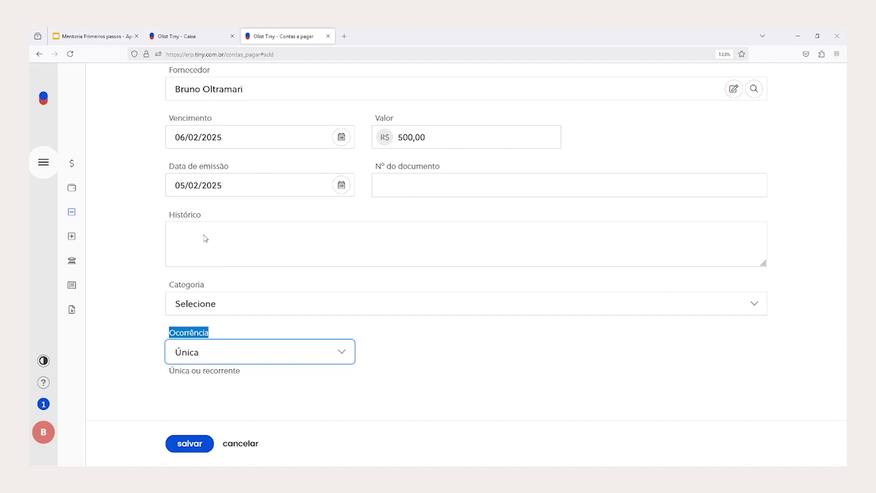
key(Down)
key(Down)
key(Down)
key(Down)
key(Down)
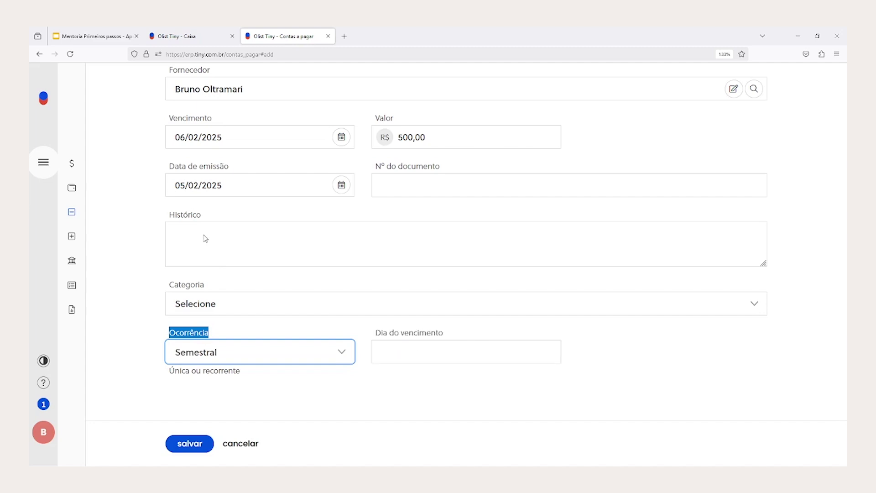
key(Down)
key(Down)
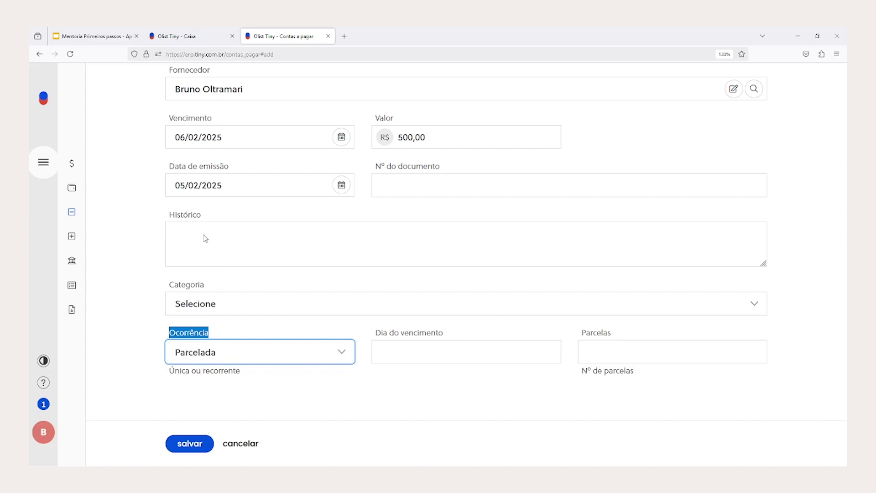
key(Up)
key(Up)
key(Up)
key(Up)
key(Up)
key(Up)
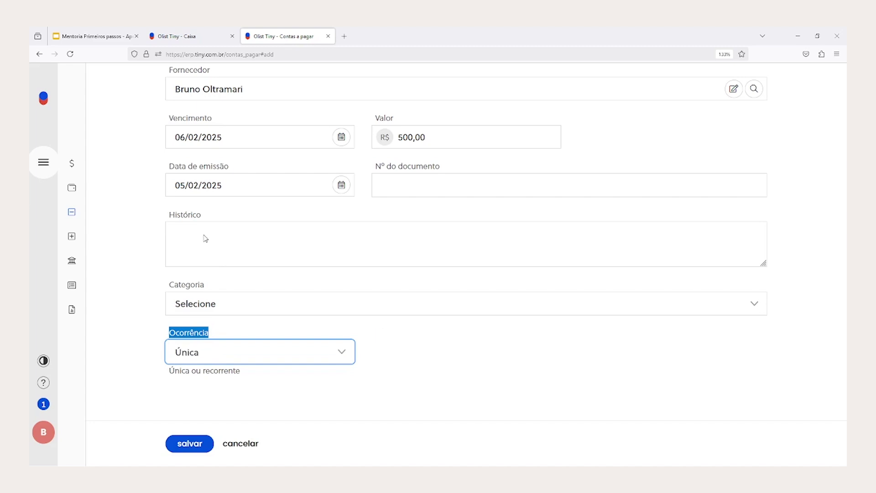
double_click(181, 287)
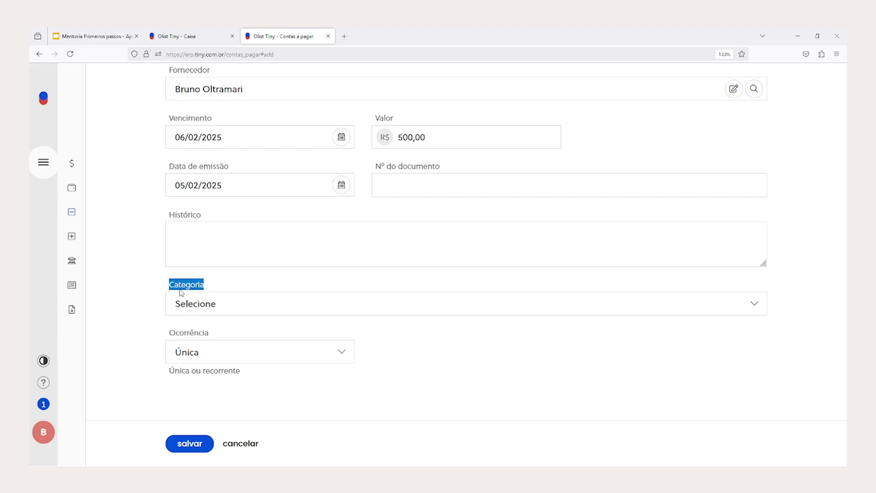
click(197, 445)
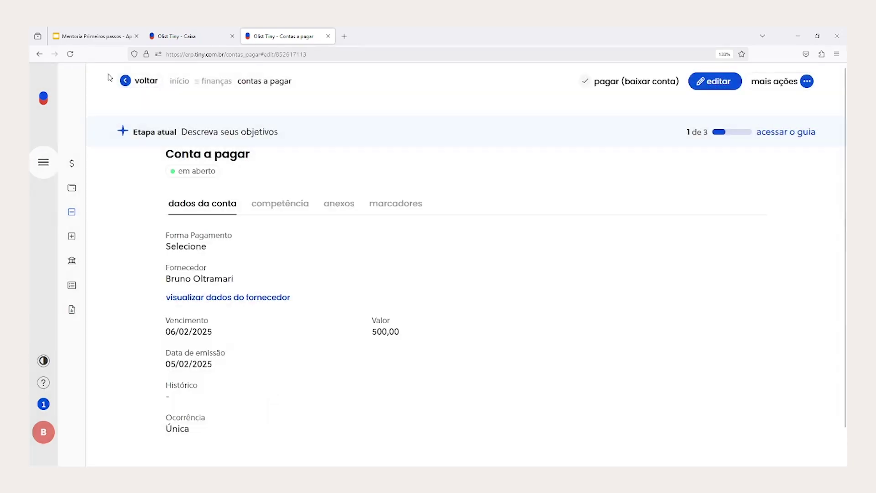
Filter the payables to em aberto and start paying off the 500,00 bill.
click(125, 80)
click(199, 213)
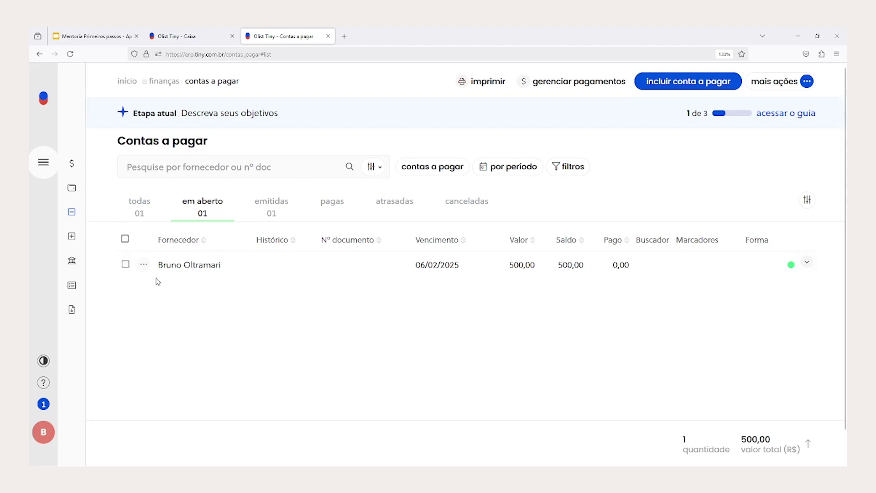
click(145, 267)
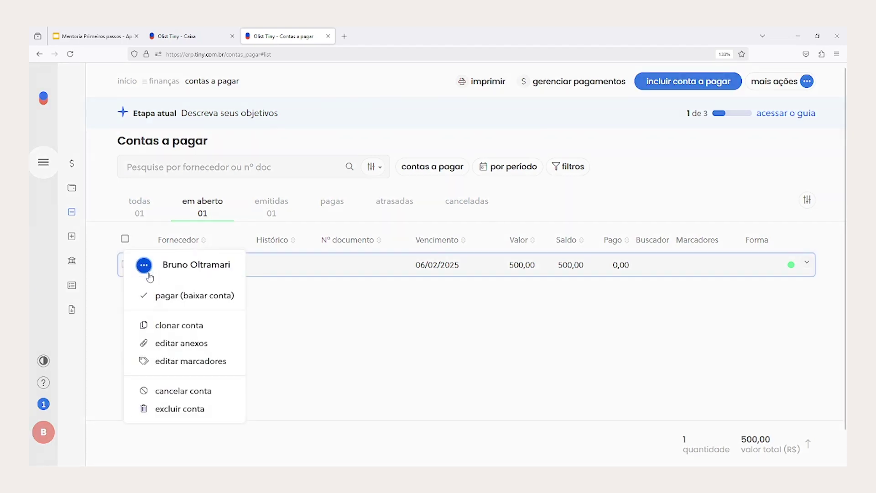
click(163, 295)
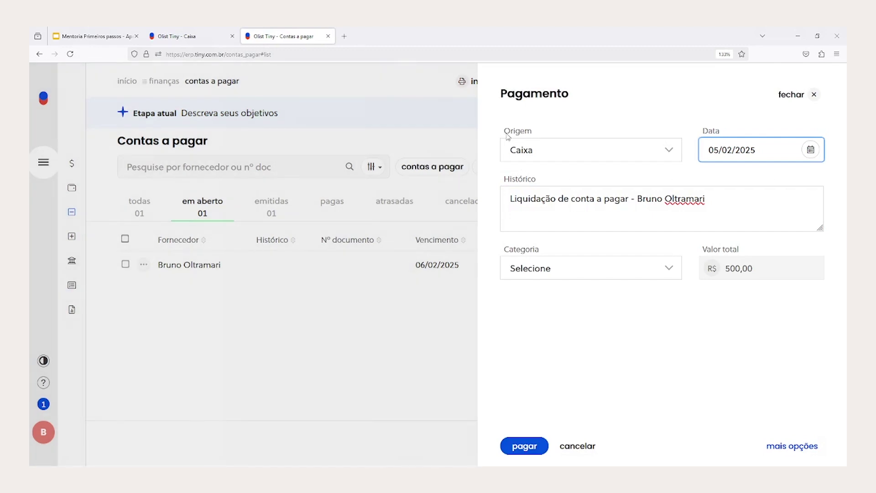
Set the payment origin to Banrisul, confirm the payment, and show the pagas list.
drag(507, 134, 538, 138)
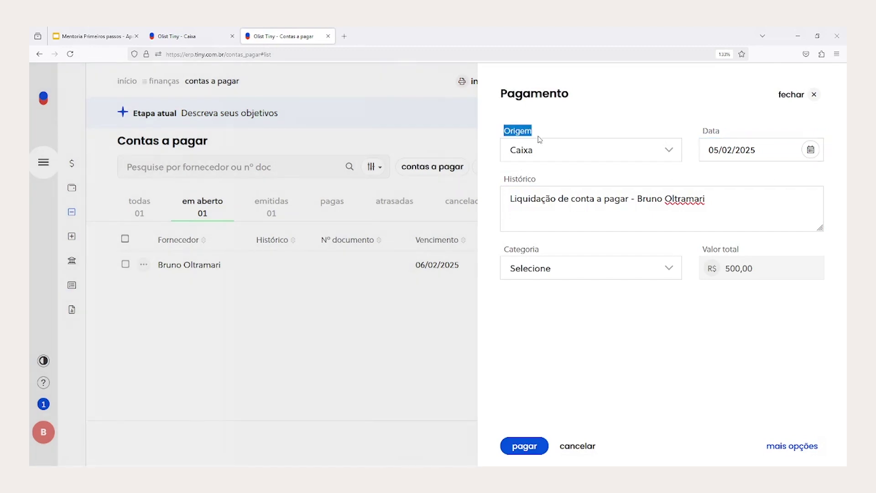
click(546, 153)
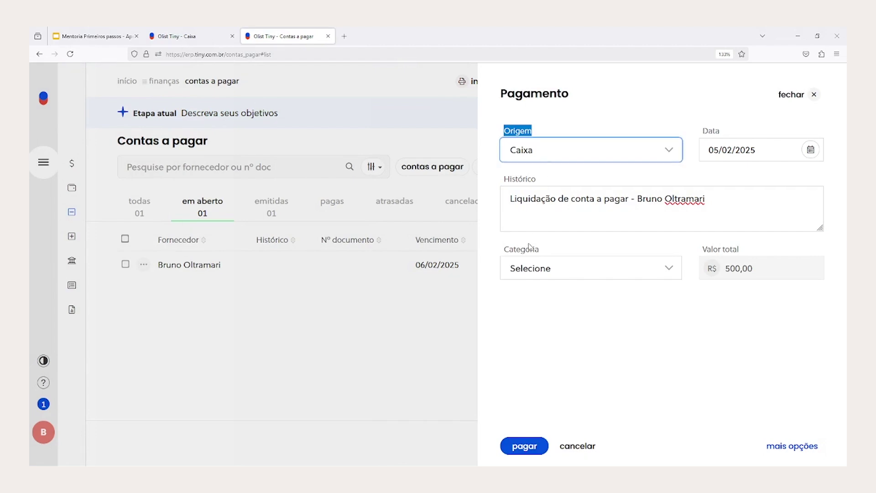
key(Down)
click(532, 447)
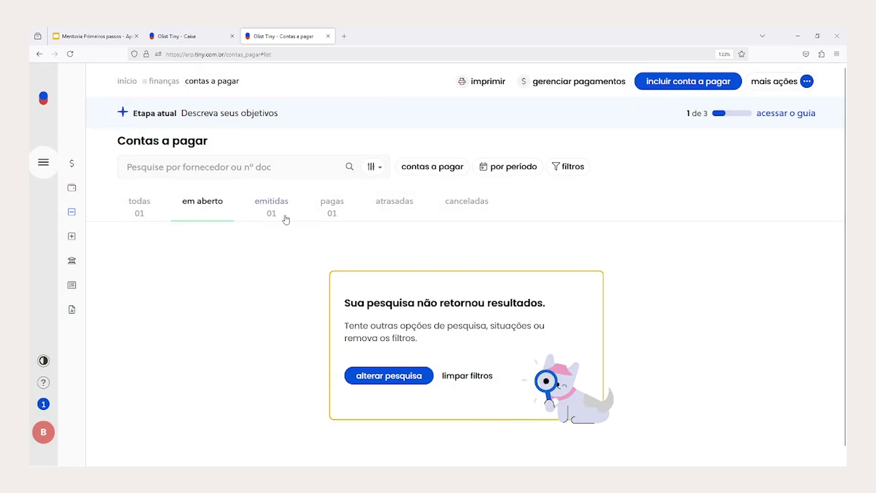
click(322, 203)
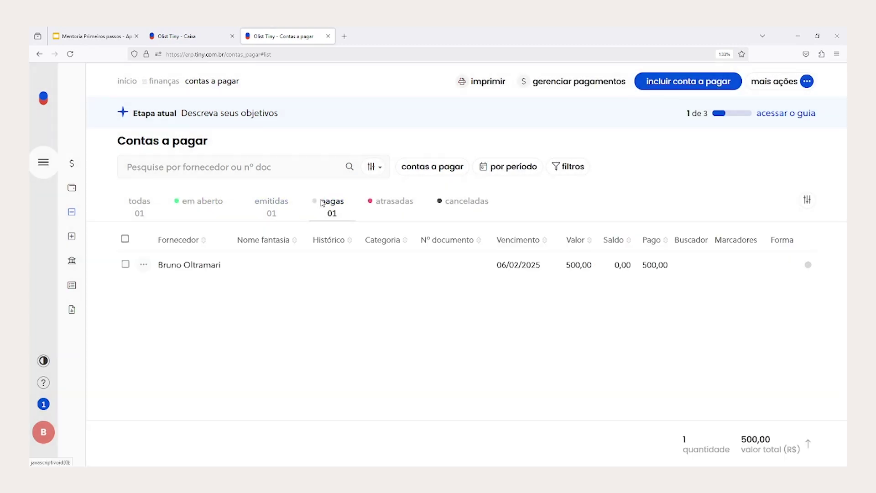
Filter Caixa e Bancos to Banrisul to check the 500,00 outflow, then return to Contas a Pagar.
mouse_move(51, 164)
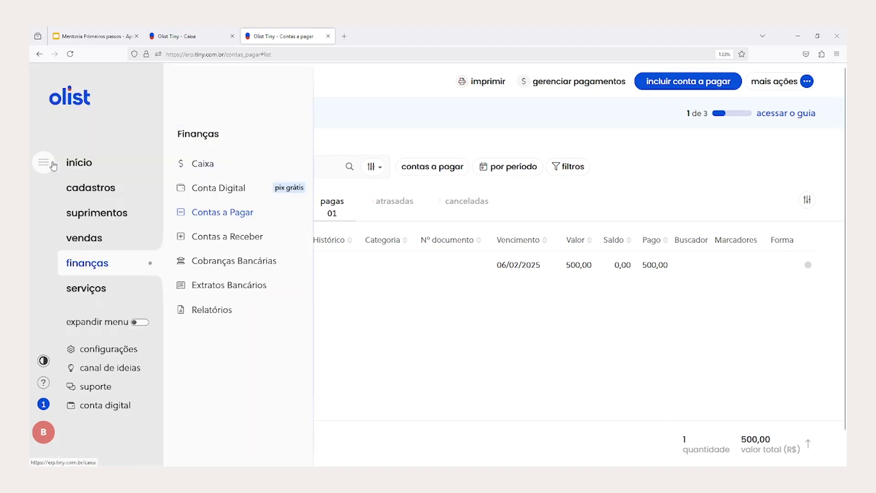
click(200, 164)
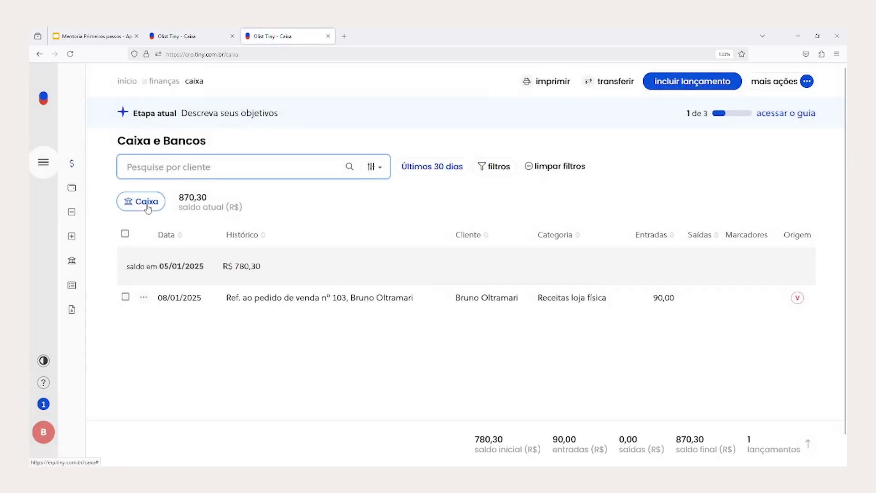
click(144, 202)
click(230, 304)
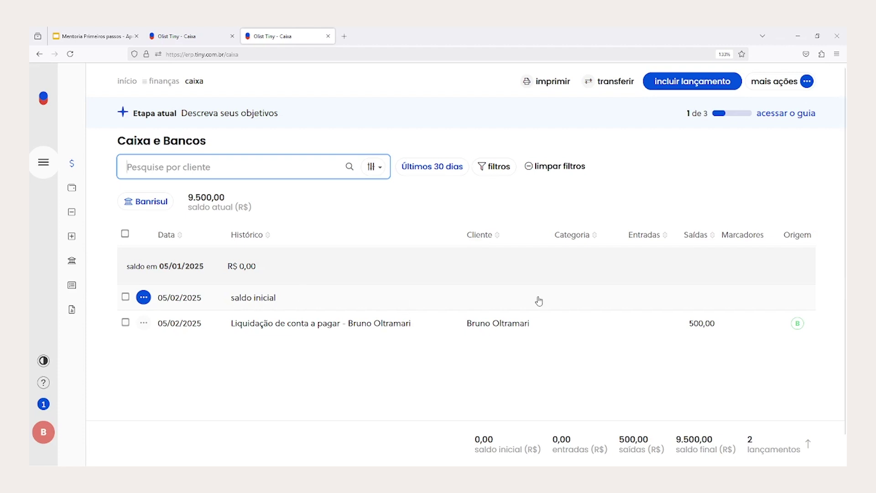
drag(688, 324, 737, 333)
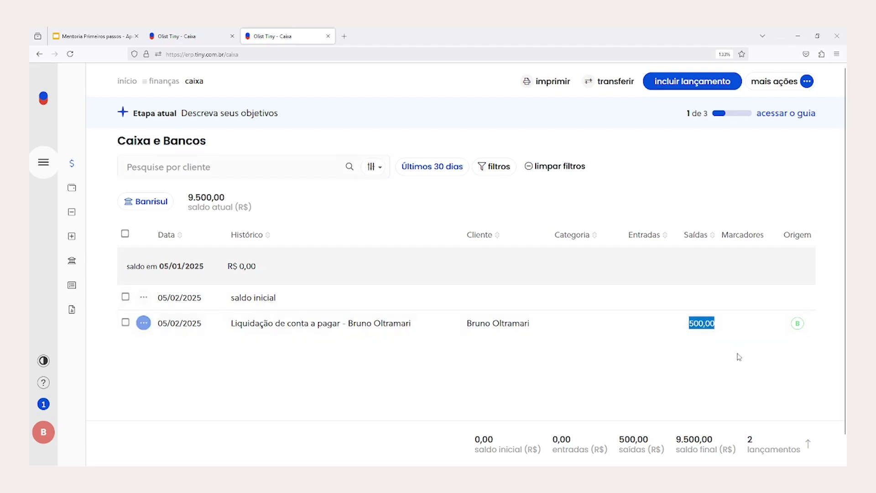
mouse_move(35, 171)
click(246, 214)
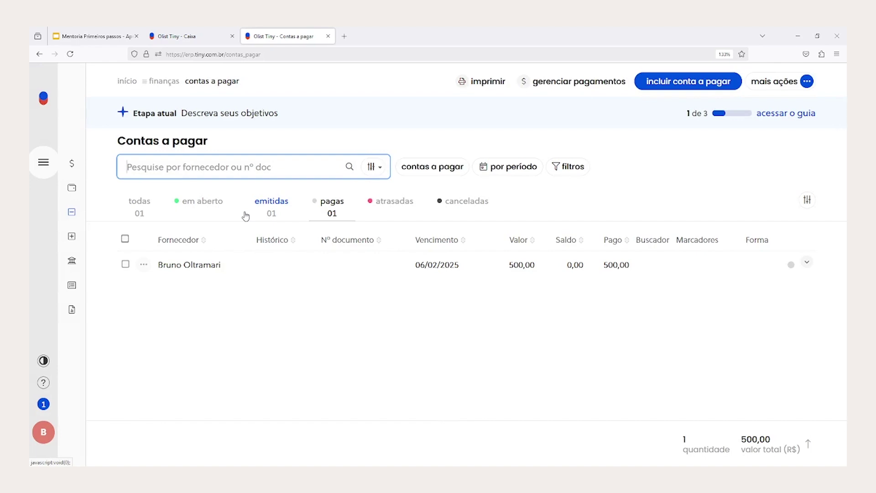
Show the Suprimentos submenu listing Ordens de Compra and Notas de Entrada.
click(54, 170)
mouse_move(117, 218)
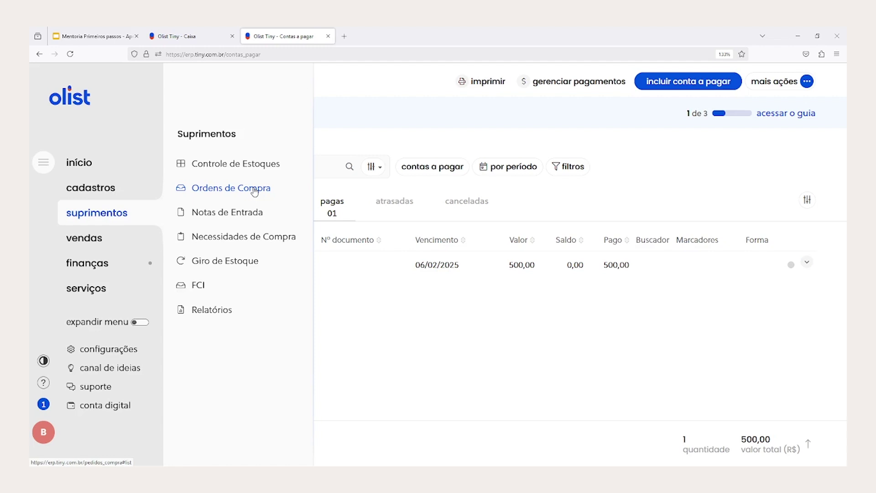
Inspect the 800,00 incoming invoice: condition 1 30, installments due 30/01/2025 and 28/02/2025.
click(250, 218)
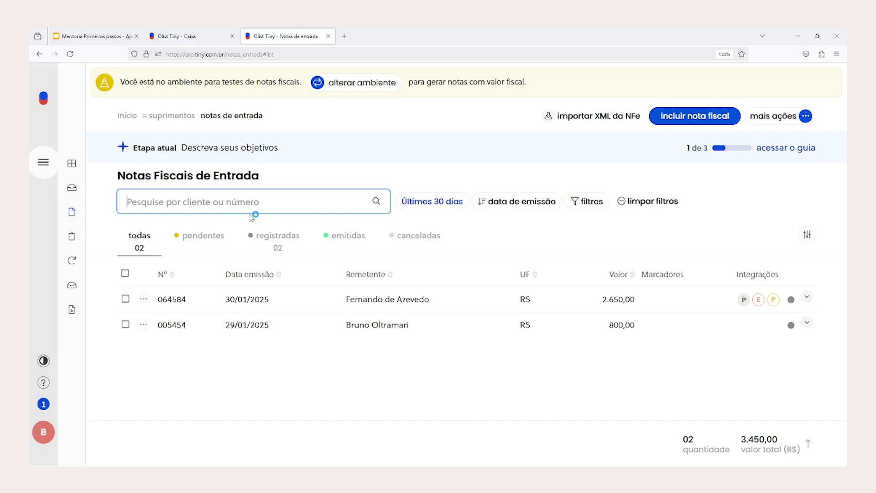
click(352, 335)
scroll(353, 334, down, 10)
scroll(352, 333, down, 10)
drag(166, 178, 189, 177)
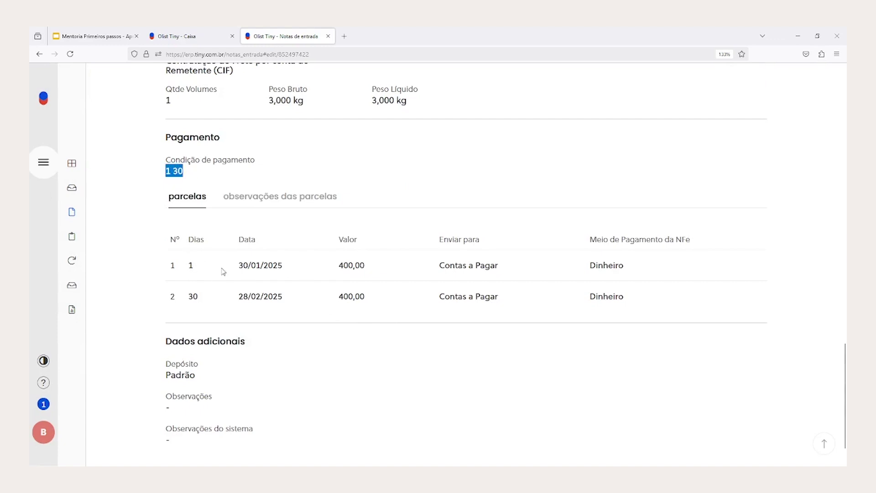
drag(237, 266, 292, 267)
drag(239, 297, 305, 305)
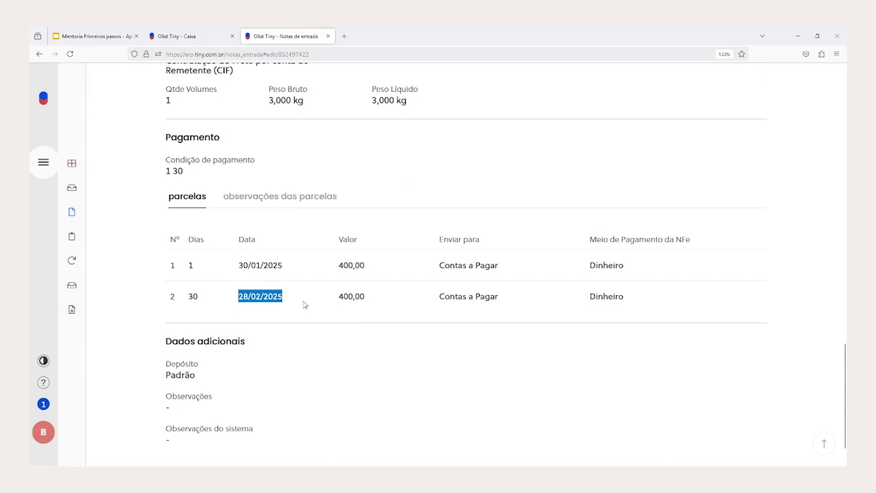
Return to Notas Fiscais de Entrada and clear the filters to list all 13 invoices.
scroll(304, 305, up, 15)
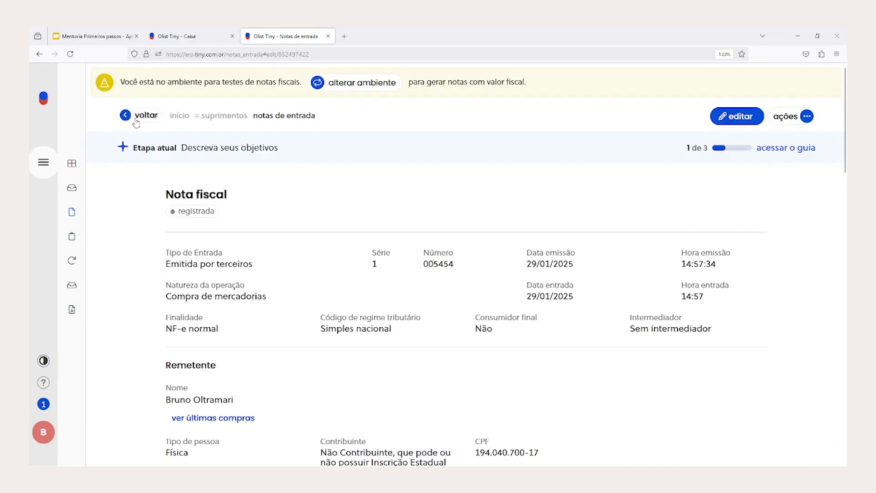
click(144, 115)
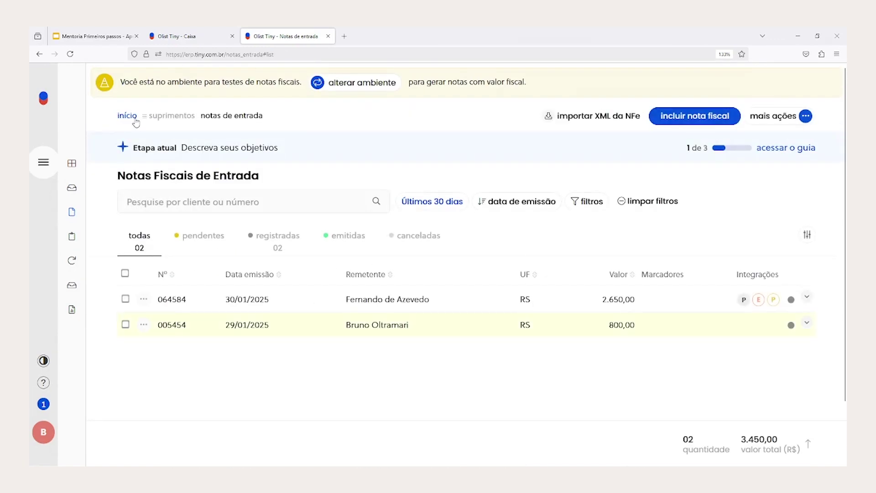
click(645, 207)
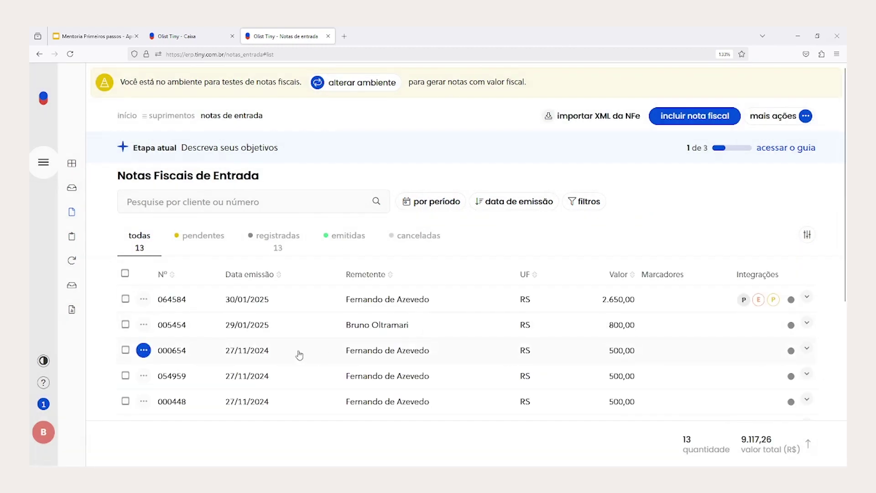
Open invoice 000654 for editing and paste a new payment condition, regenerating installments.
click(397, 350)
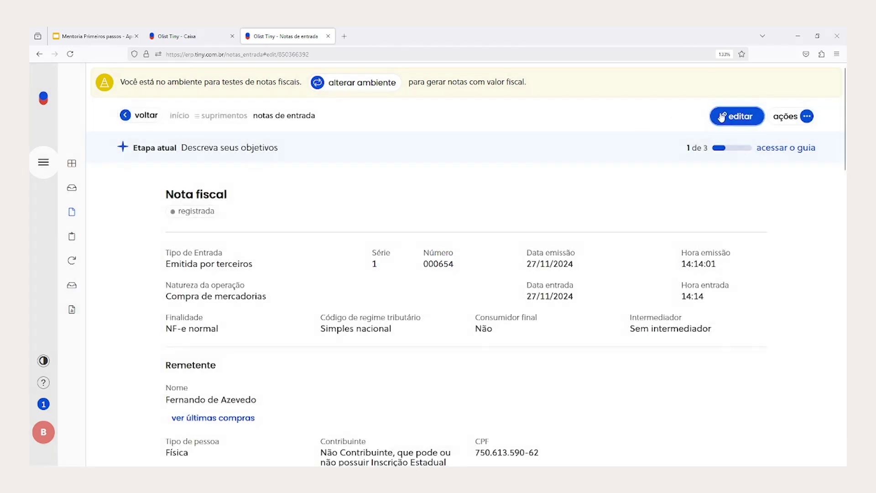
click(721, 117)
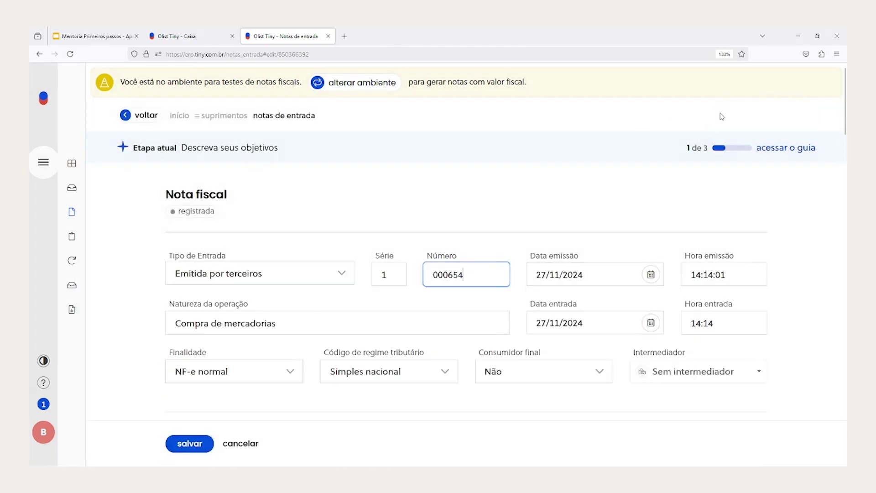
scroll(544, 253, down, 15)
scroll(544, 253, down, 4)
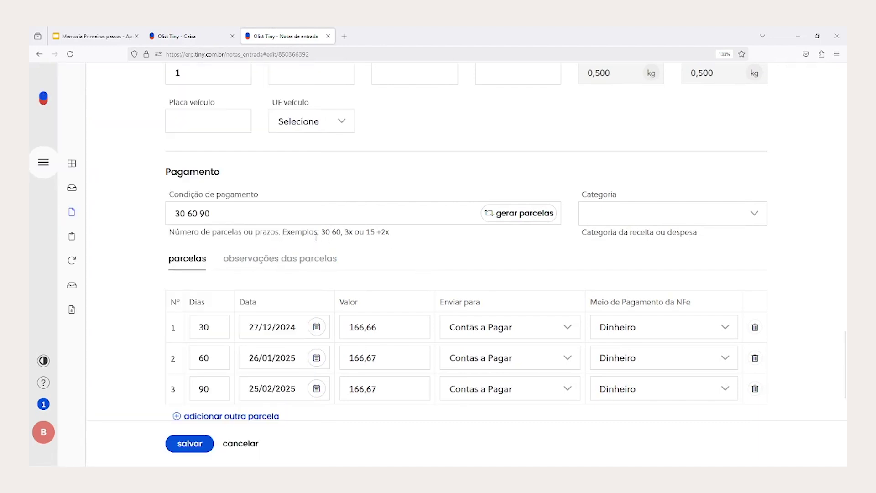
triple_click(198, 221)
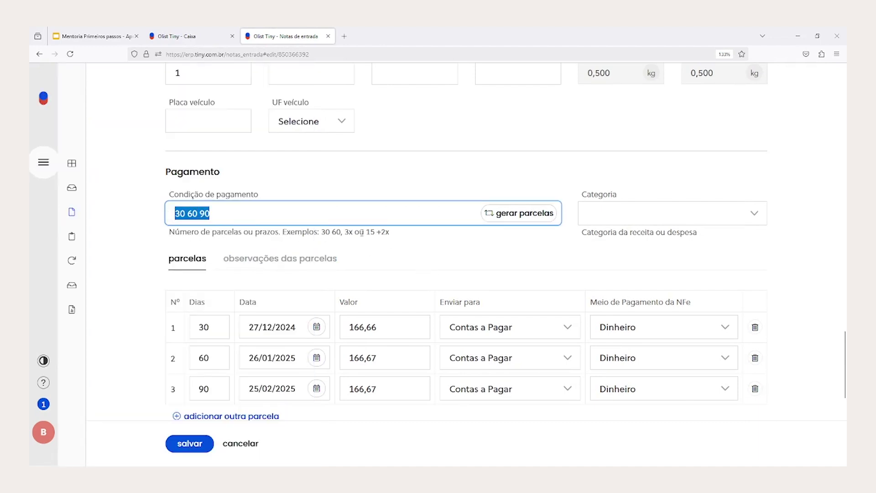
drag(321, 233, 367, 235)
key(ctrl+c)
triple_click(298, 214)
key(ctrl+v)
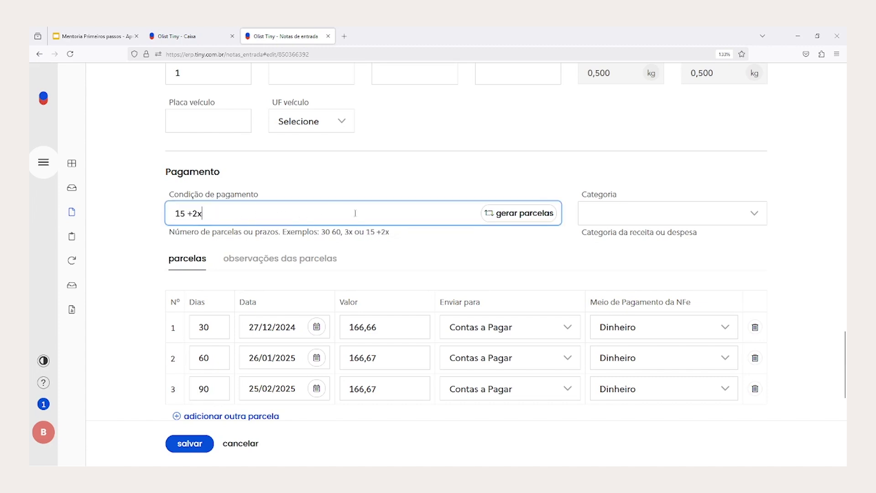
click(513, 214)
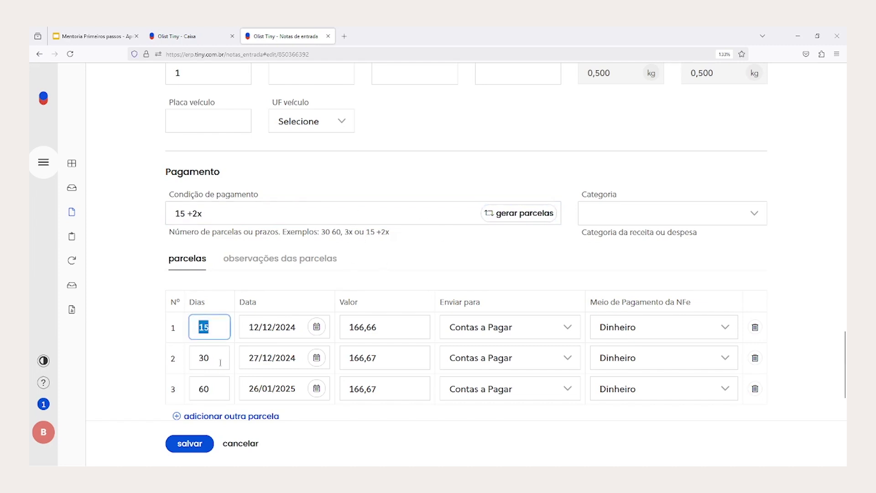
Try a single 90-day condition, then set '30 60' to generate two installments.
triple_click(217, 211)
text(90)
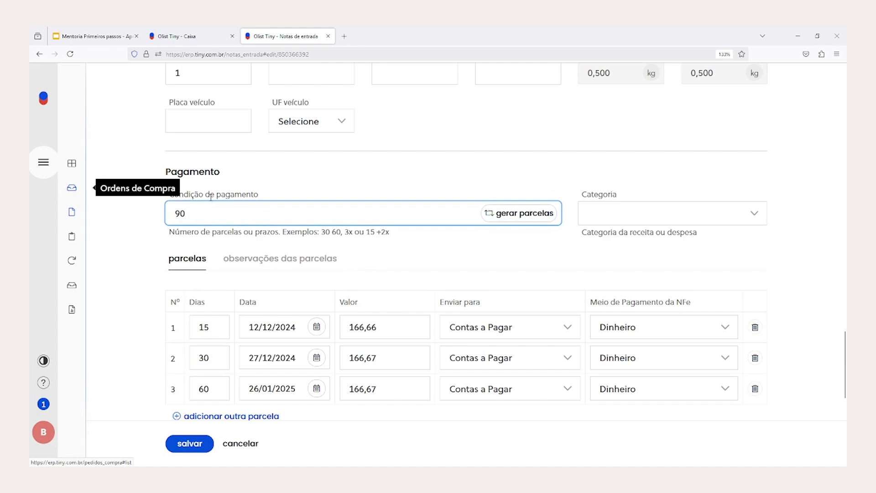
click(524, 215)
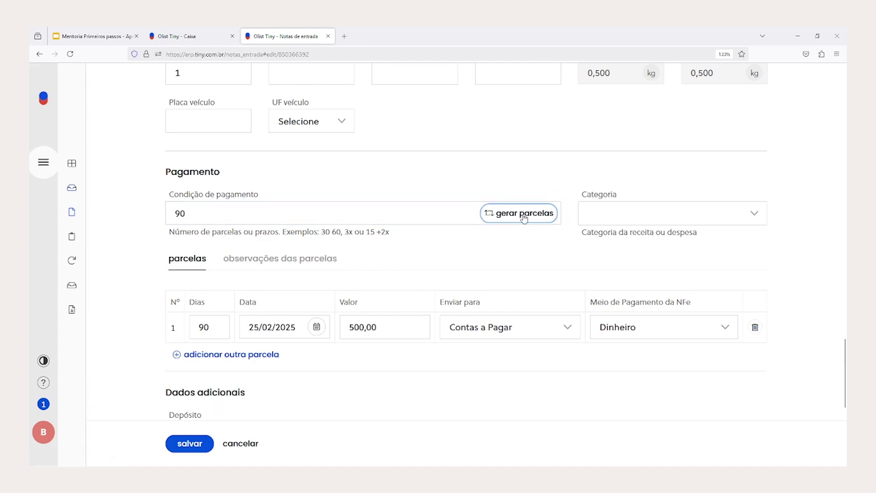
triple_click(327, 208)
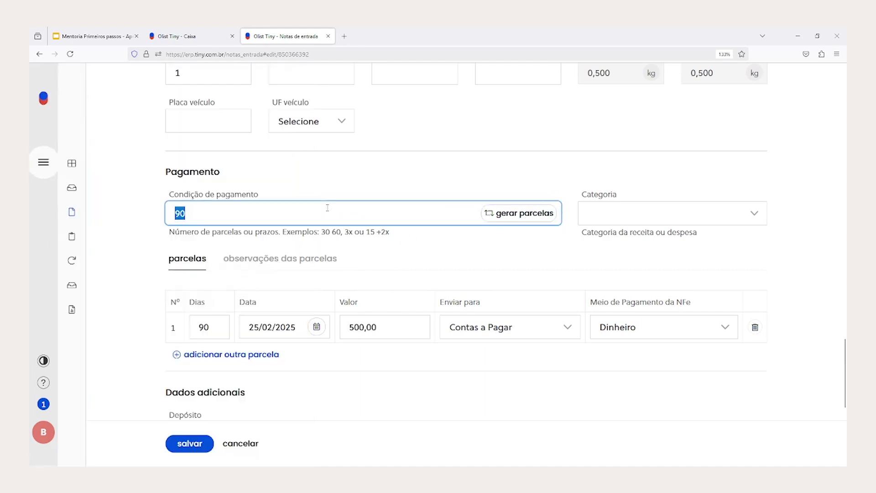
text(30 60)
click(546, 219)
drag(404, 240, 321, 232)
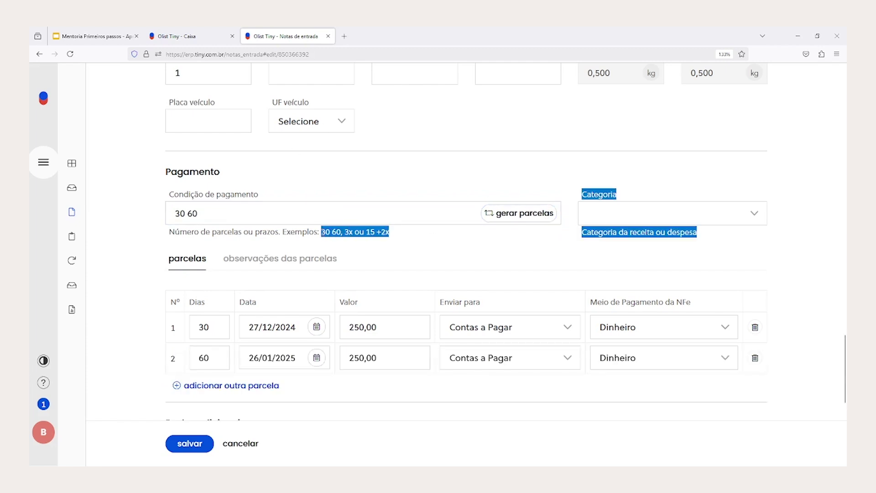
click(323, 232)
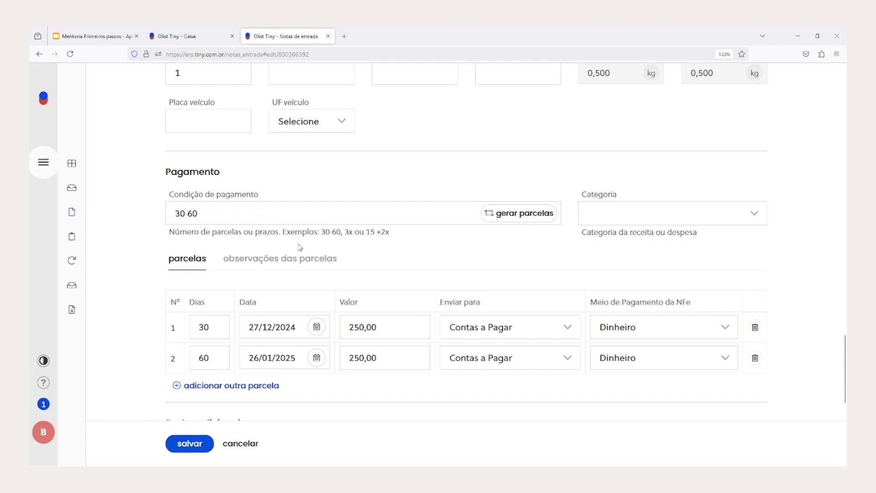
Keep the first installment going to Contas a Pagar instead of Banrisul and save the invoice.
double_click(203, 329)
key(Tab)
key(Tab)
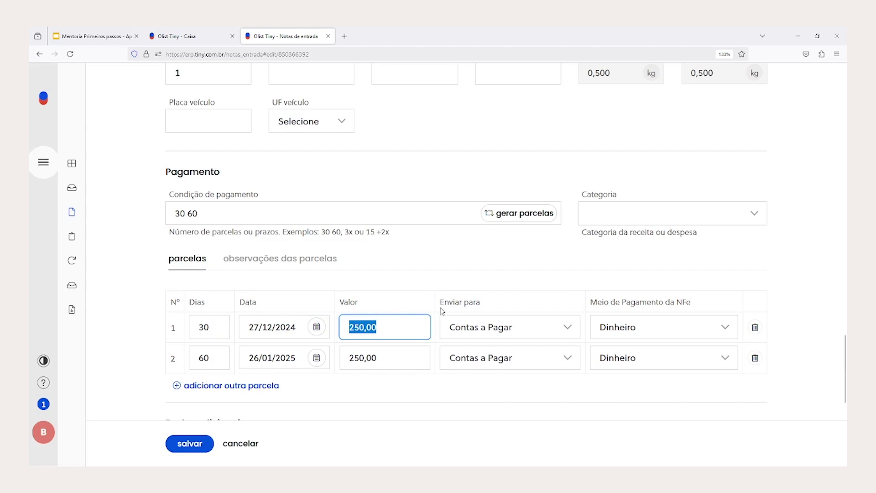
drag(441, 306, 483, 305)
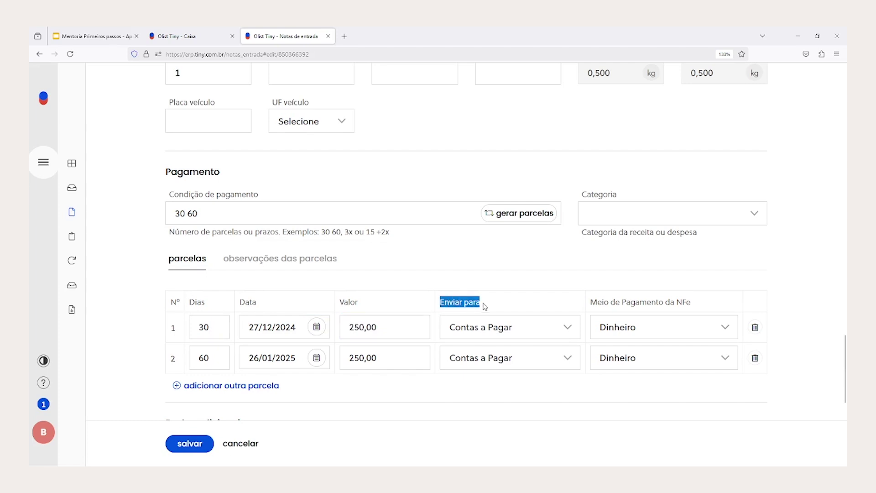
click(474, 325)
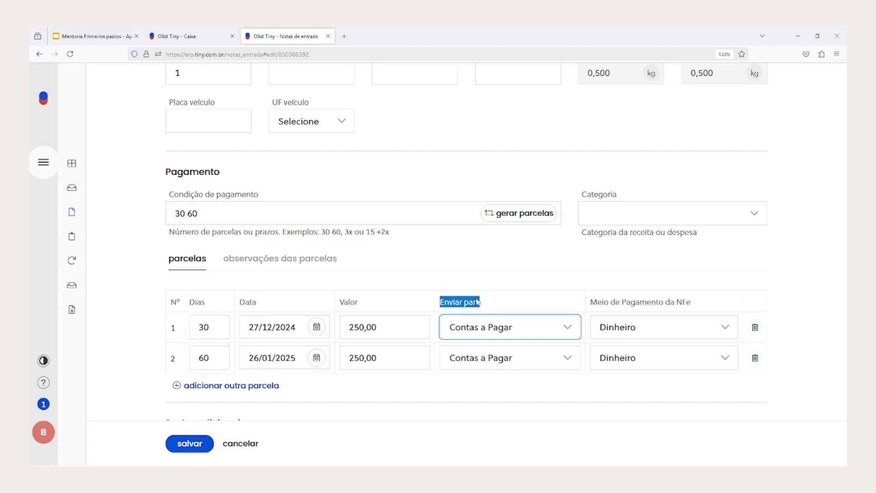
click(470, 172)
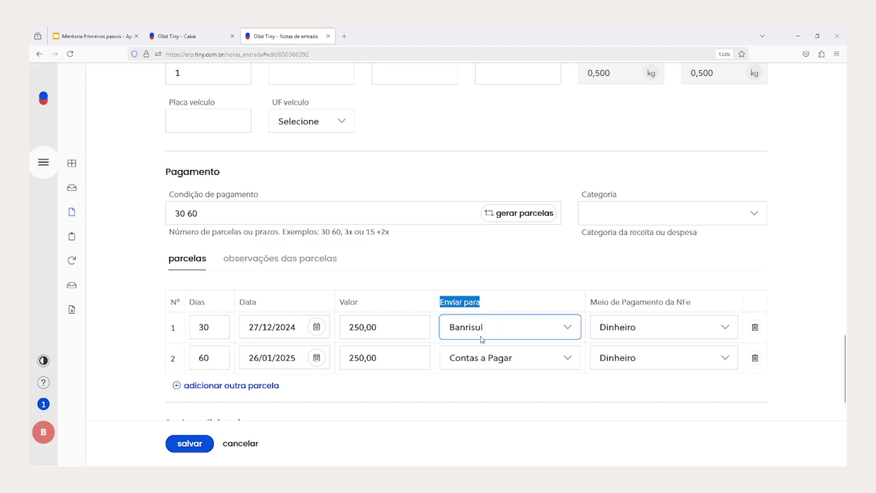
click(492, 77)
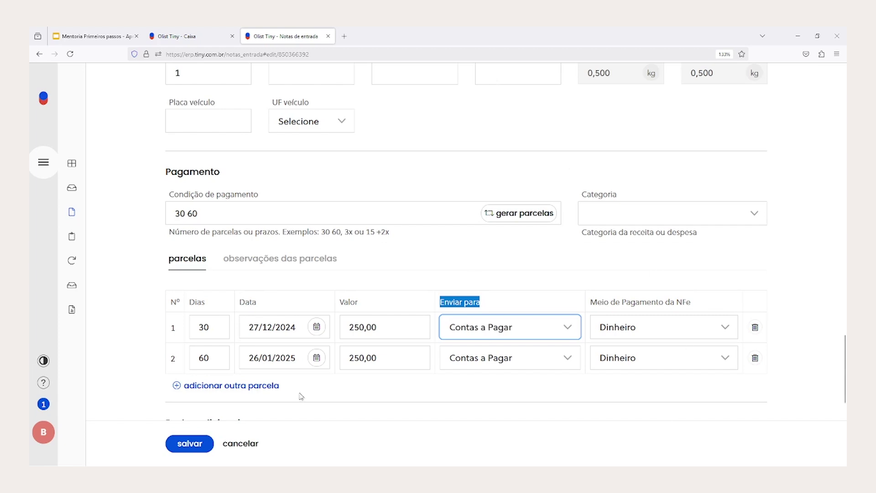
click(193, 443)
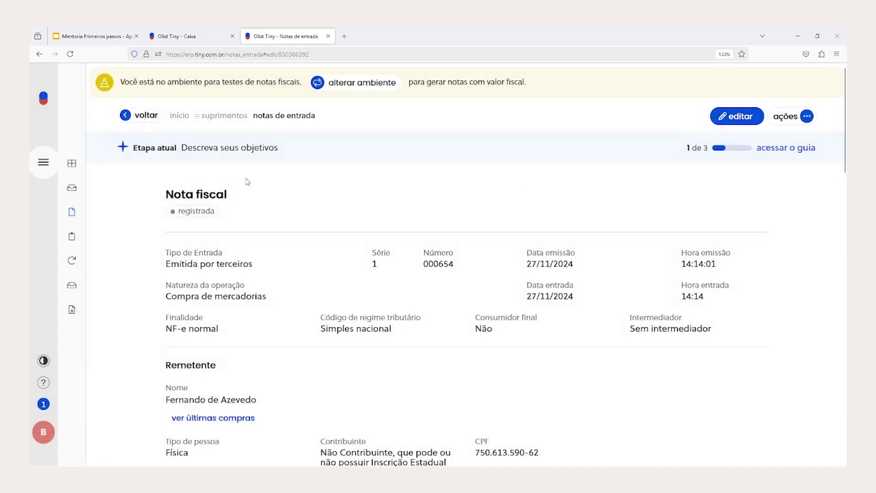
Back on the incoming invoices list, run 'lançar contas' for invoice 000654.
click(787, 117)
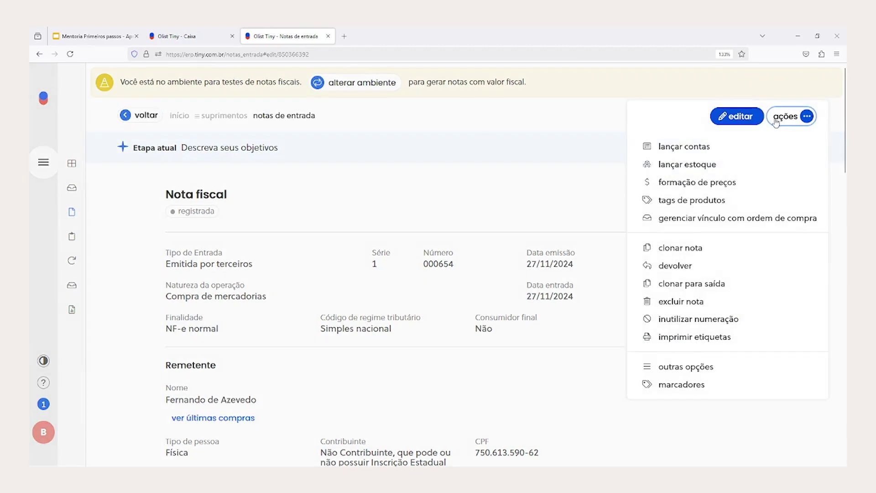
click(137, 116)
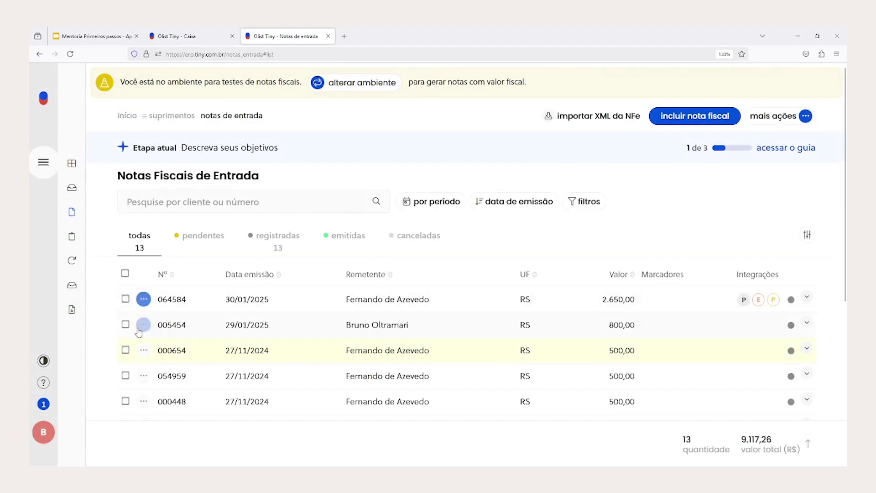
click(144, 350)
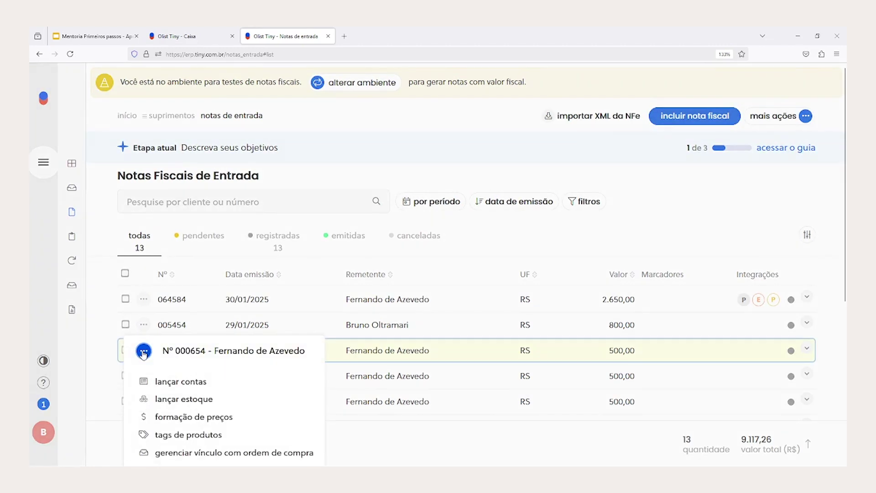
click(164, 383)
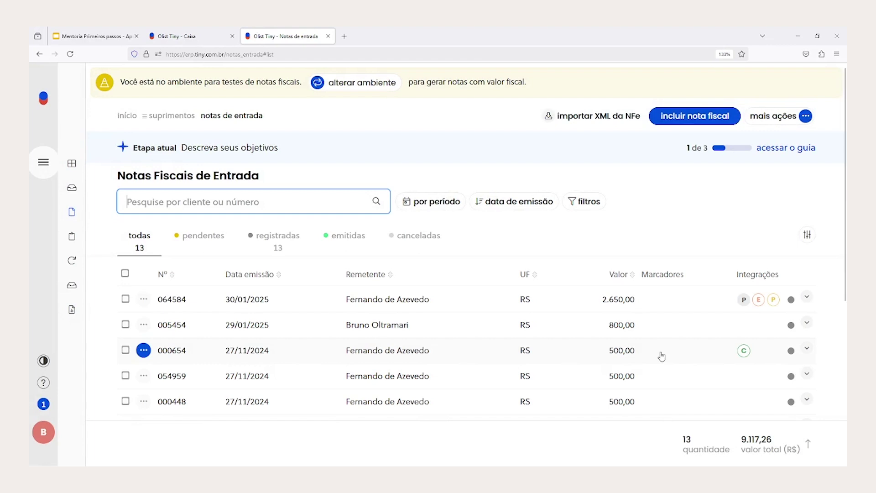
mouse_move(746, 355)
click(182, 39)
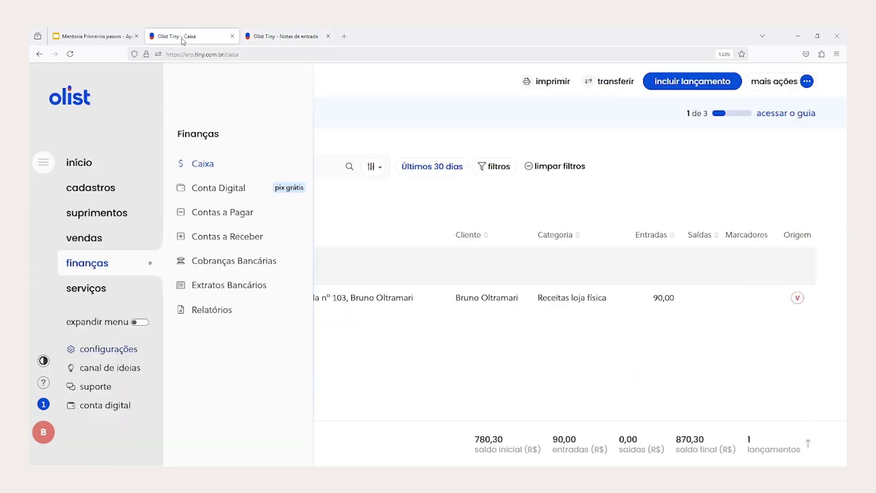
Show the open payables and bring up the actions for installment 1/2 of invoice 654.
click(226, 219)
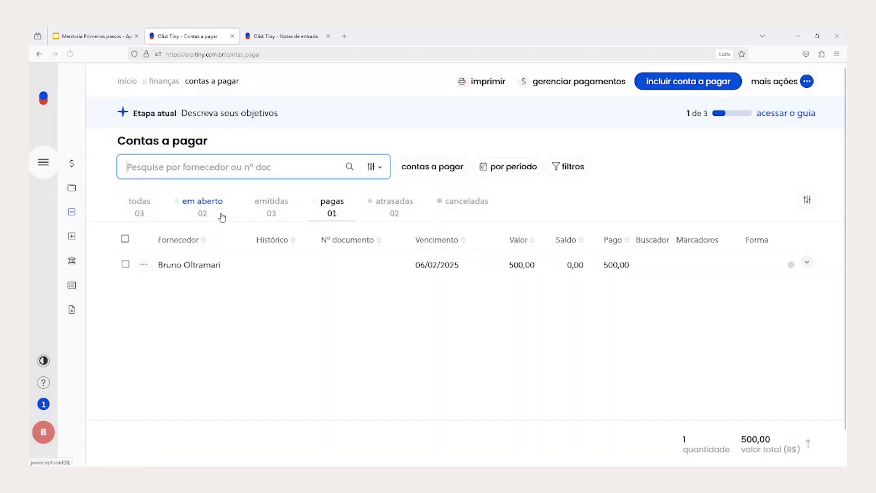
click(209, 216)
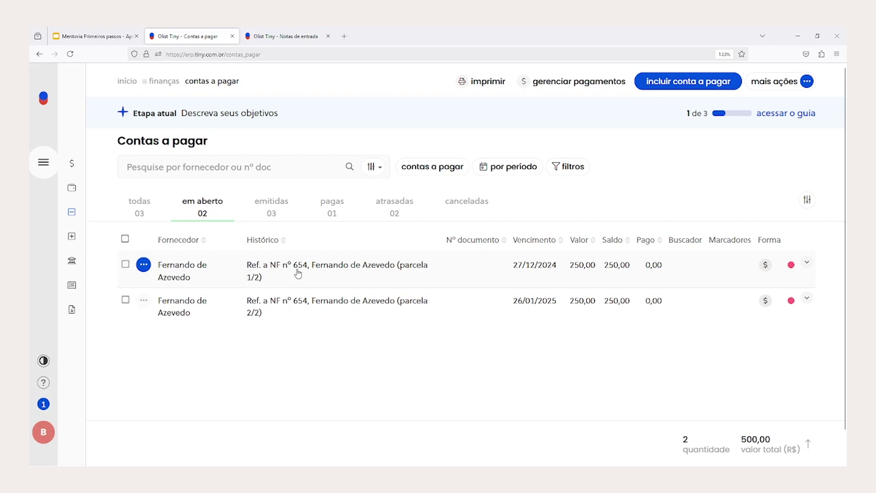
click(143, 265)
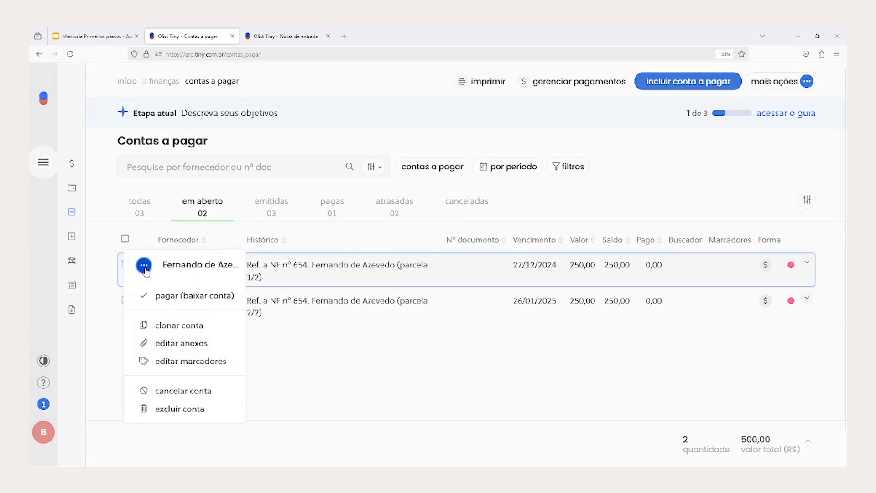
Start paying installment 1/2 with Banrisul as the payment origin.
click(155, 297)
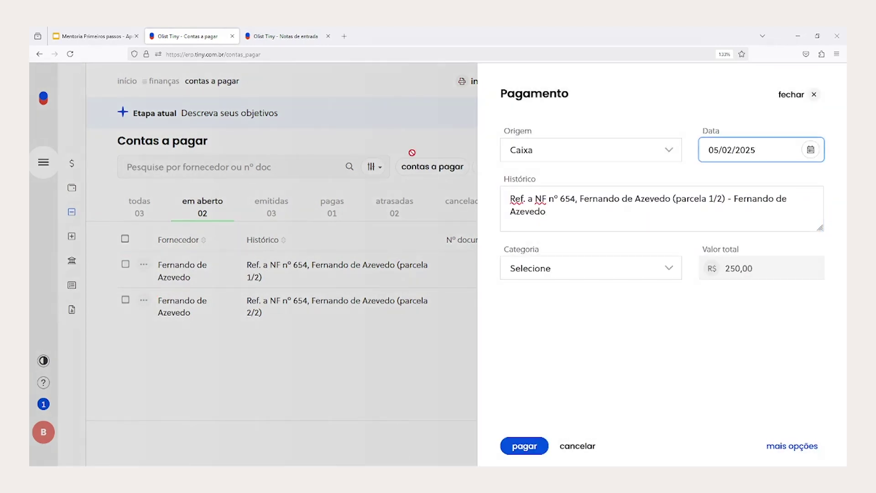
drag(485, 137, 549, 137)
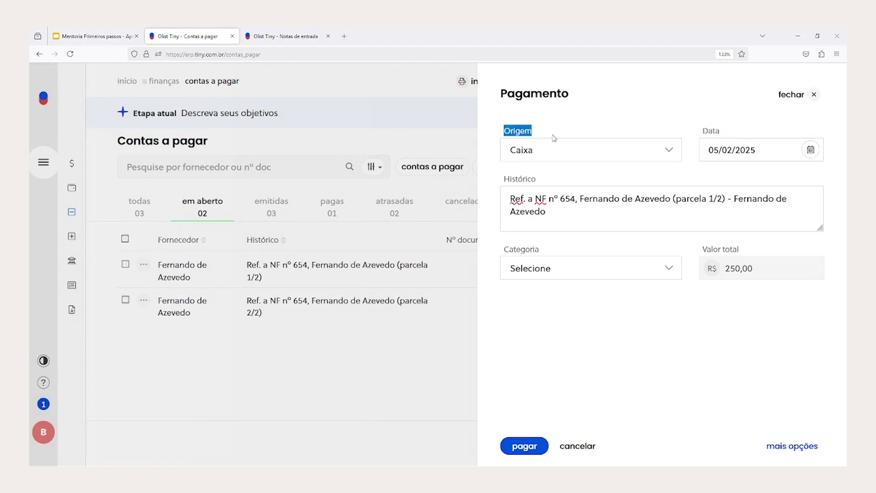
click(549, 164)
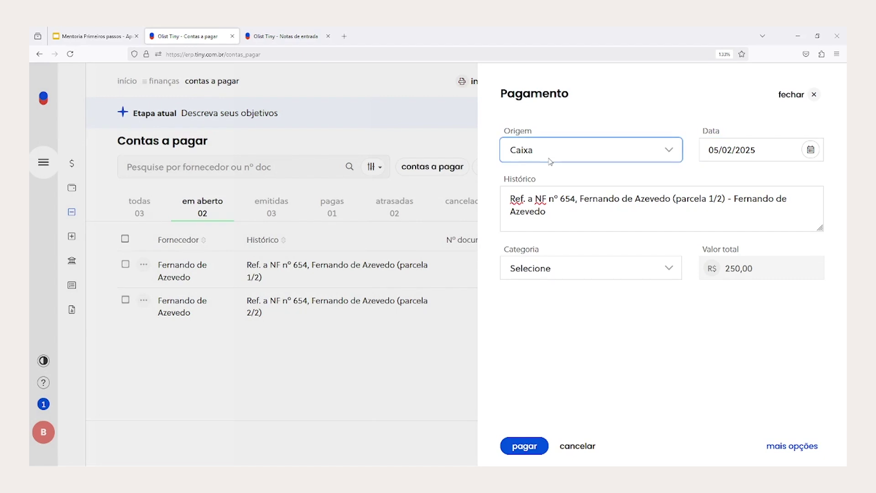
click(546, 208)
key(Down)
In the fuller payment form, set the amount paid to 250, reviewing Juros, Desconto and Acréscimo.
click(793, 447)
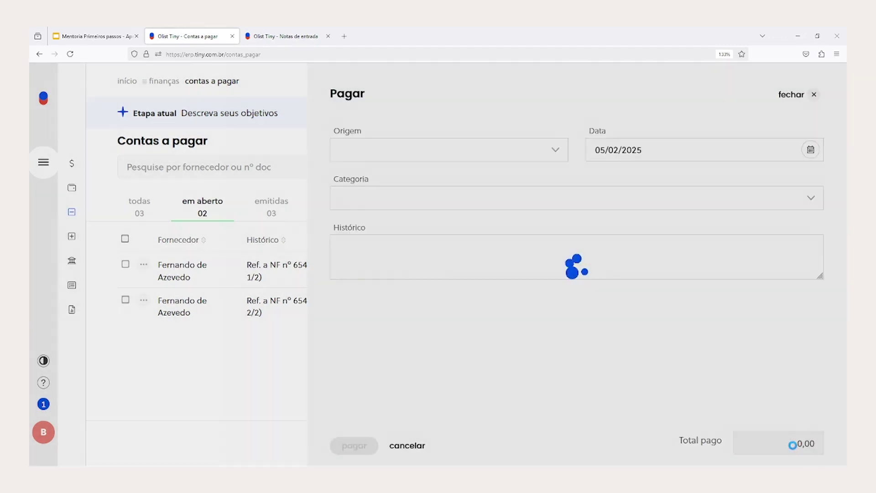
scroll(529, 372, down, 1)
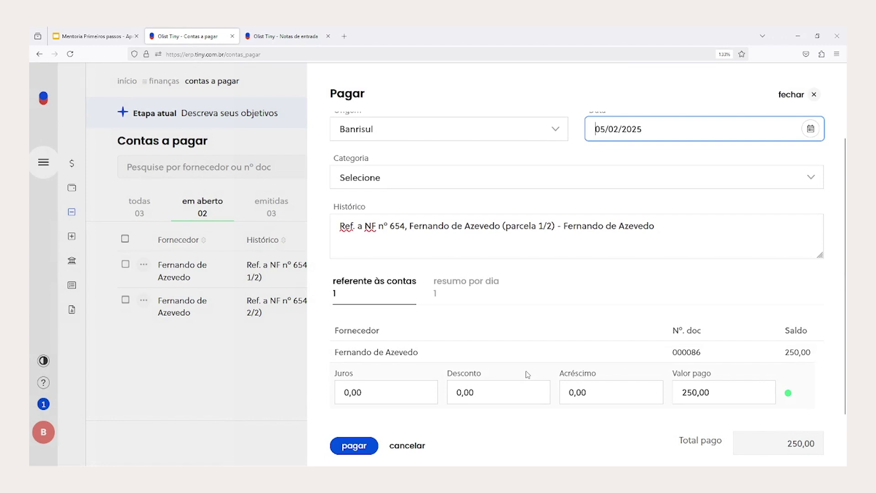
click(715, 394)
text(2)
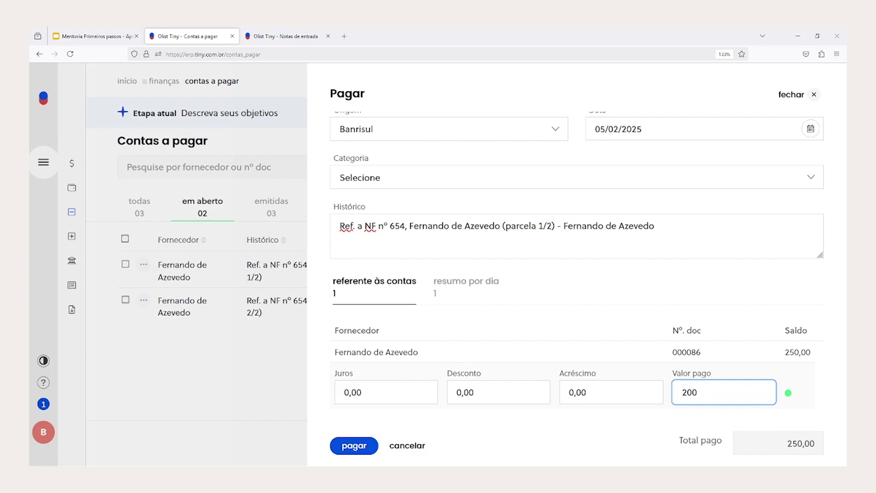
click(673, 361)
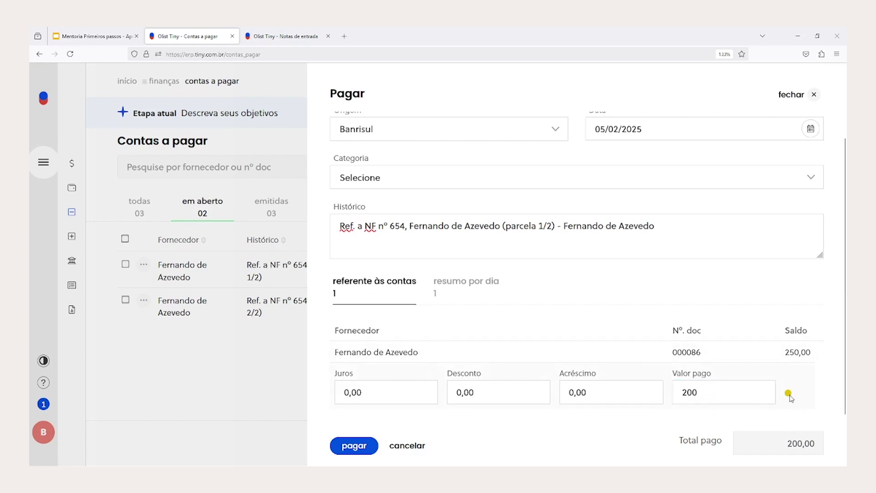
click(740, 401)
text(25)
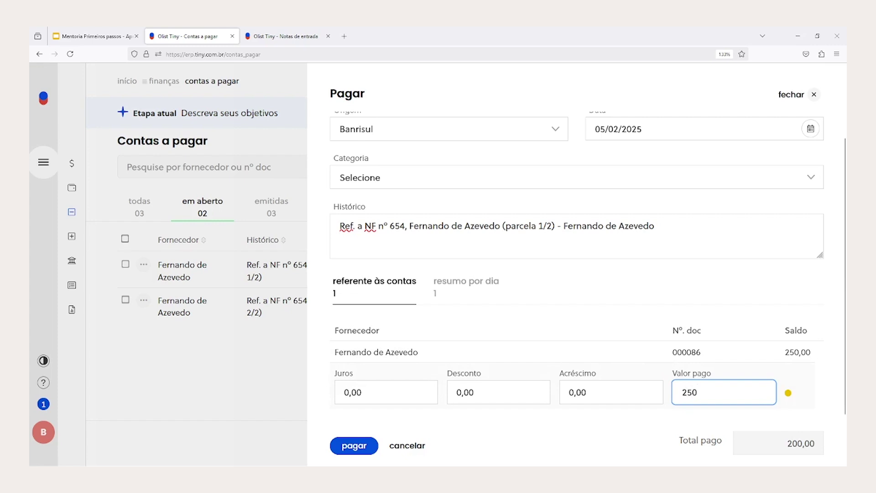
double_click(564, 377)
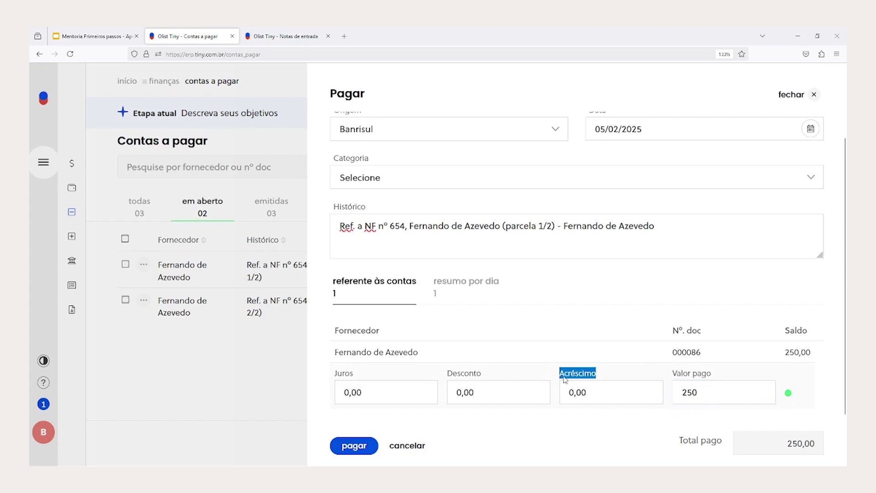
double_click(462, 377)
double_click(341, 377)
click(541, 400)
double_click(393, 397)
double_click(610, 399)
scroll(610, 400, up, 1)
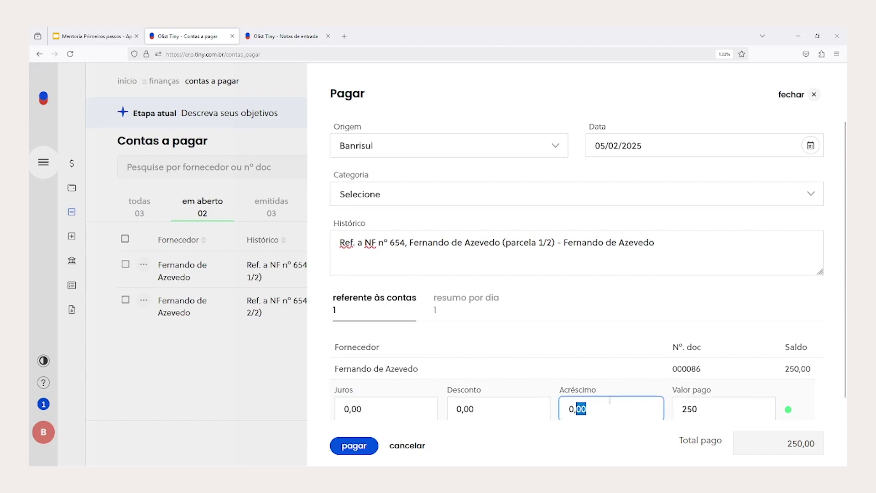
Confirm the payment and list the paid payables.
click(355, 446)
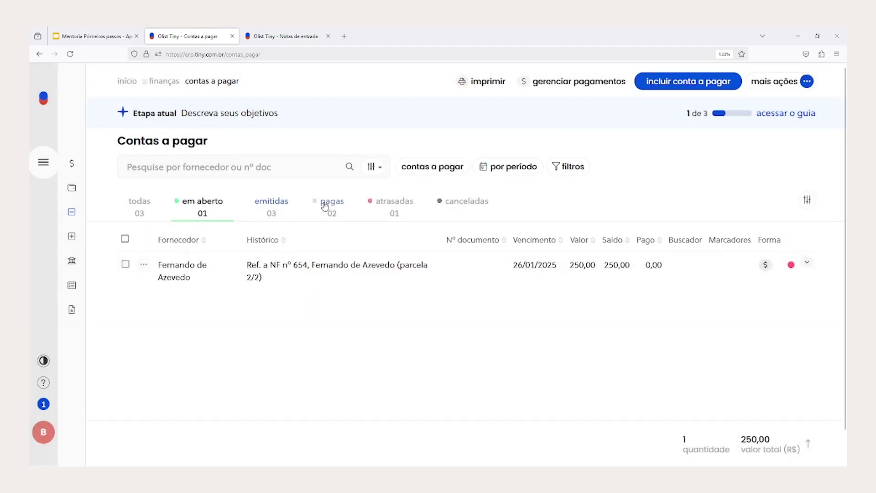
click(325, 206)
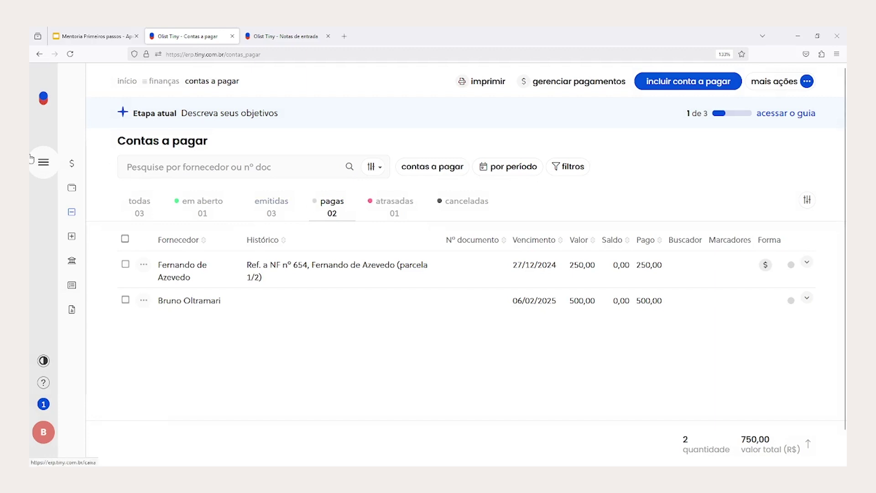
click(56, 165)
Filter Caixa e Bancos to Banrisul and check the 250,00 outflow and 9.250,00 balance.
click(191, 160)
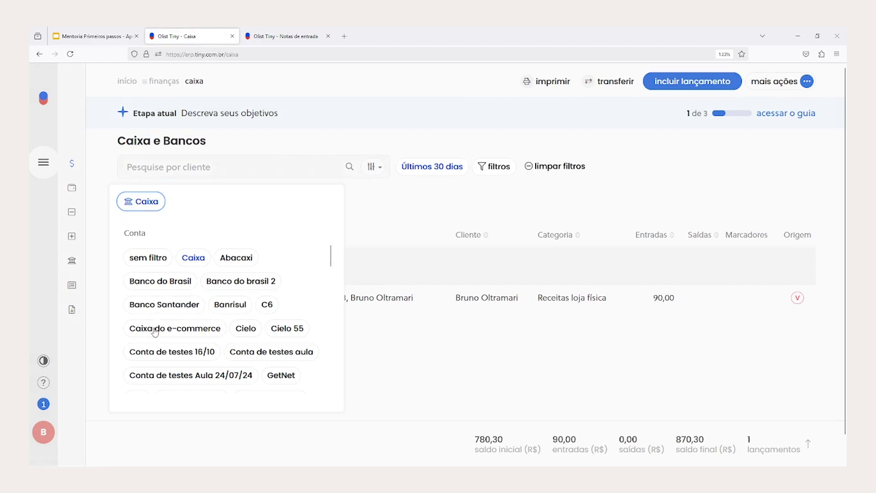
click(224, 306)
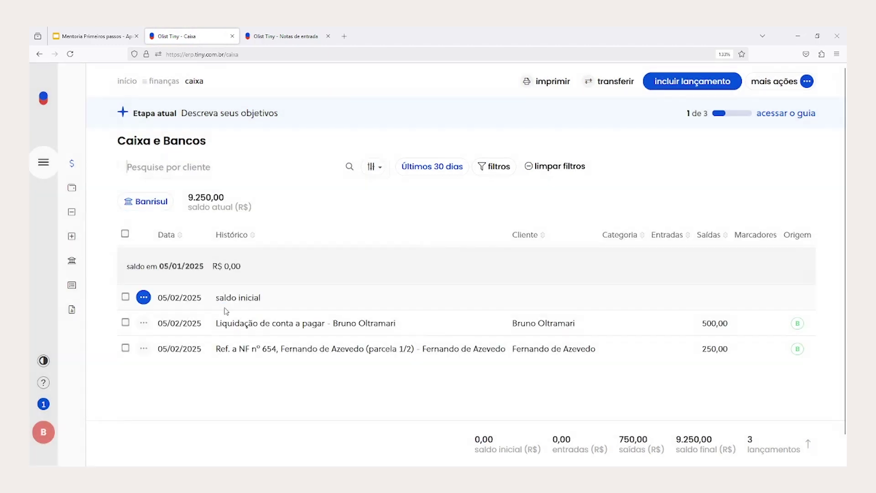
drag(188, 197, 229, 202)
drag(702, 351, 732, 356)
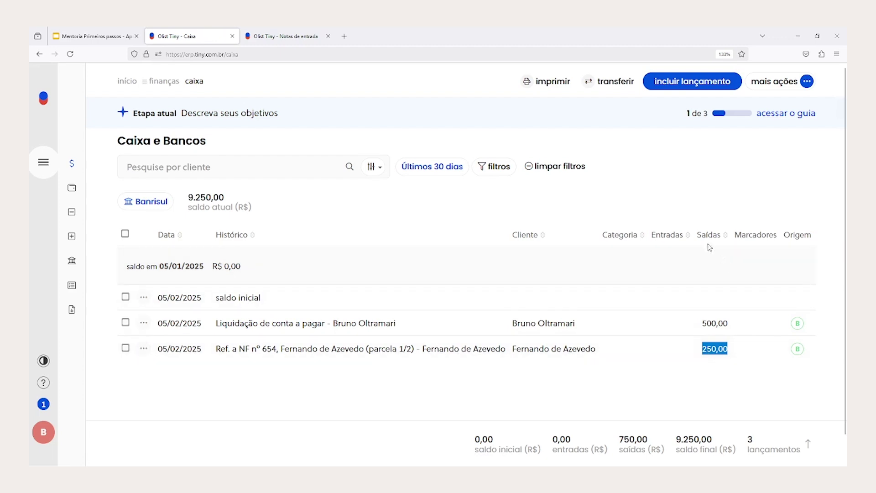
drag(188, 202, 241, 198)
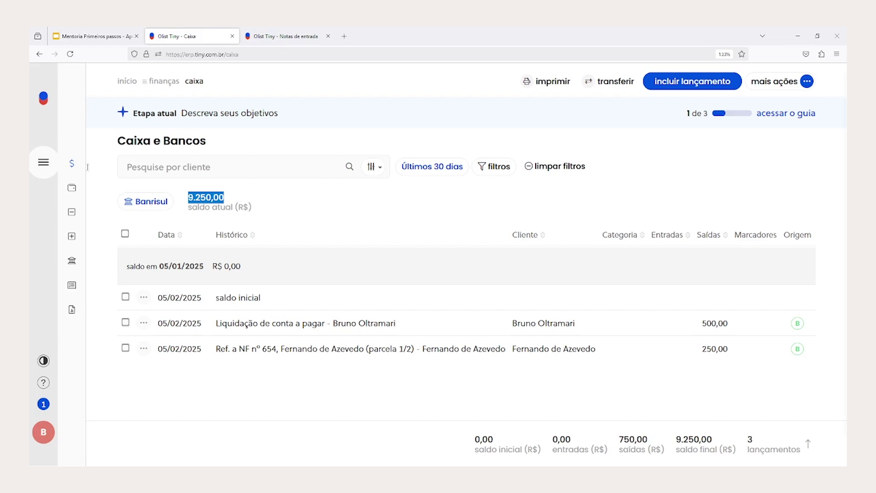
mouse_move(51, 162)
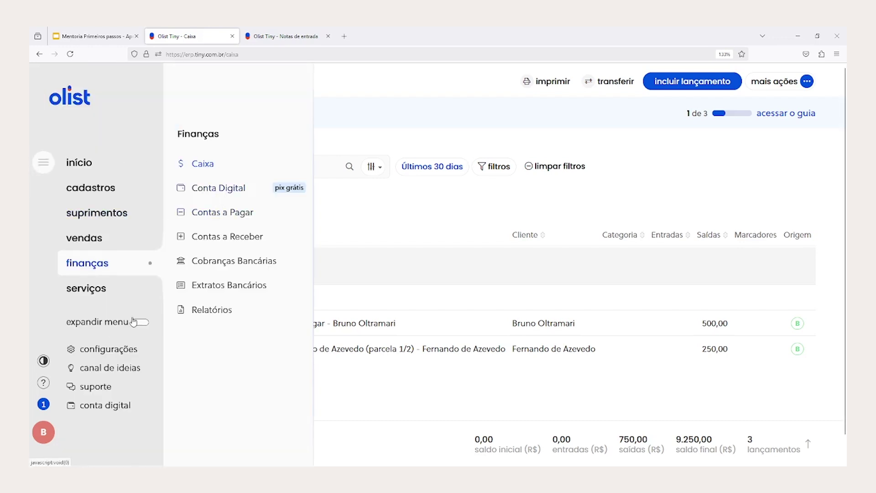
Go to the finanças section of Configurações do Sistema ERP and open the Contas a pagar settings.
click(102, 349)
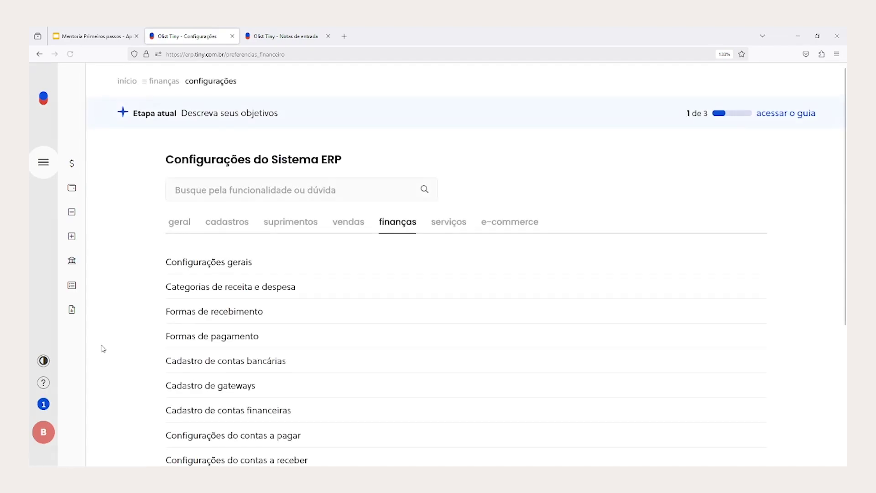
drag(164, 166, 403, 165)
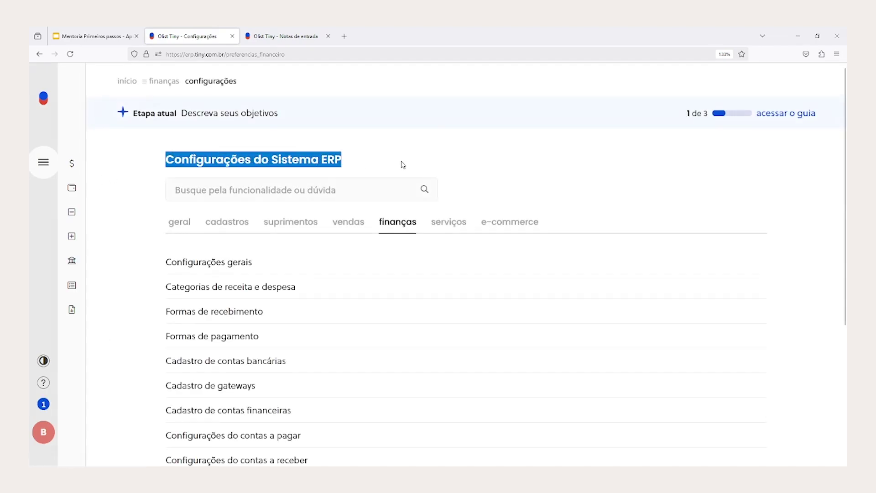
scroll(216, 336, down, 2)
drag(155, 374, 337, 368)
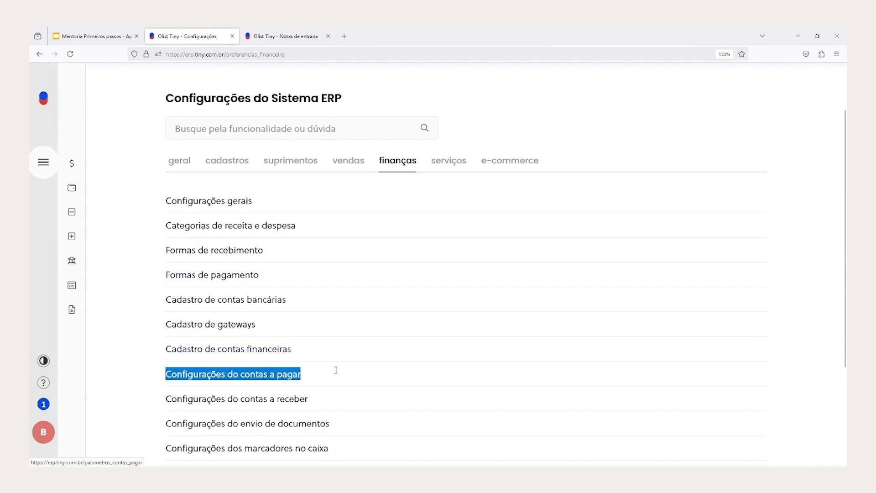
click(286, 375)
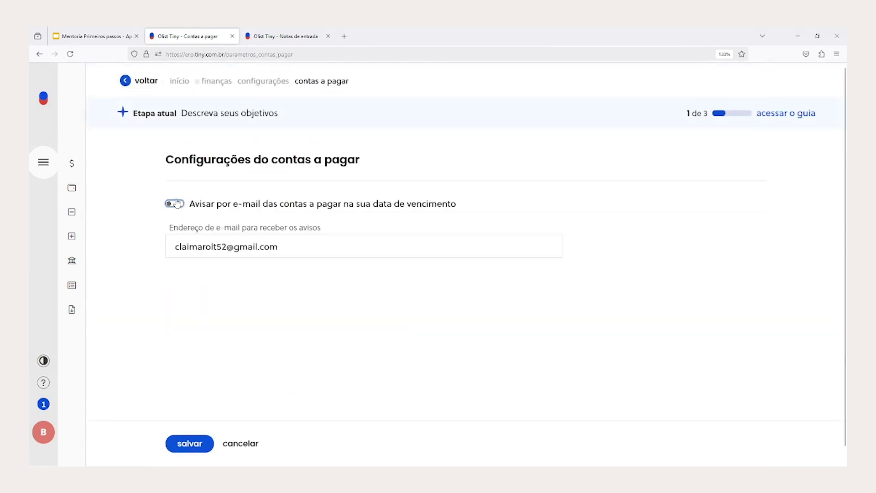
Clear the alert e-mail address and toggle 'Avisar por e-mail', then go back without saving.
drag(288, 246, 111, 245)
key(BackSpace)
click(174, 205)
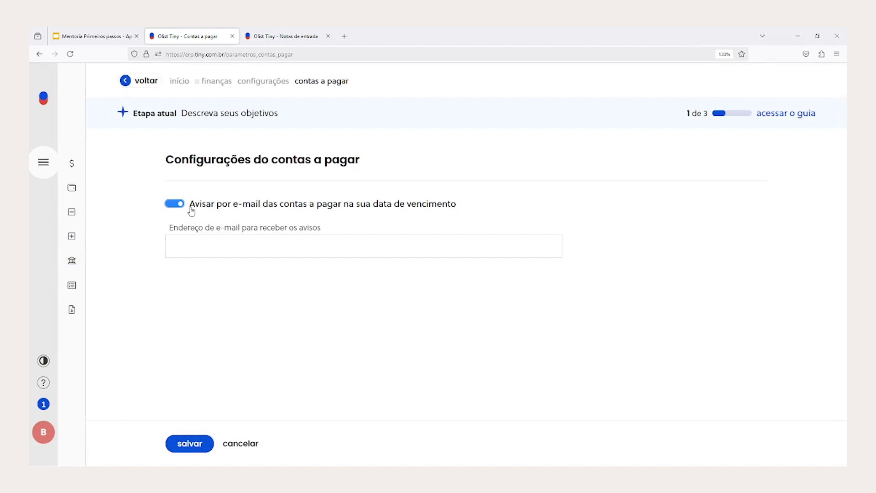
drag(190, 204, 465, 215)
click(299, 244)
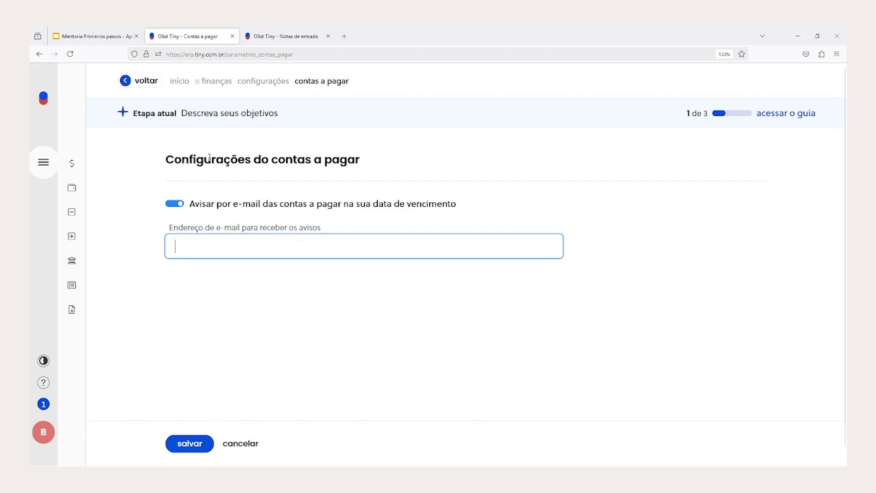
click(129, 81)
mouse_move(55, 170)
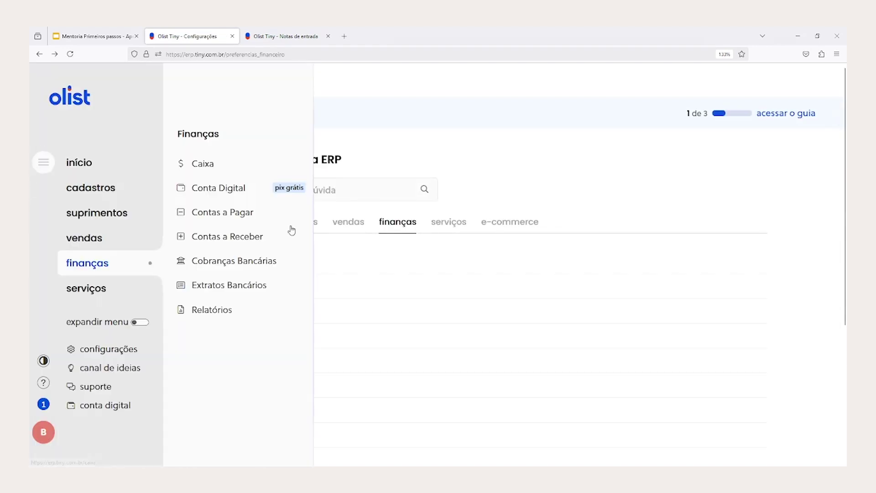
Navigate through Contas a Pagar to the Contas a Receber page.
click(280, 217)
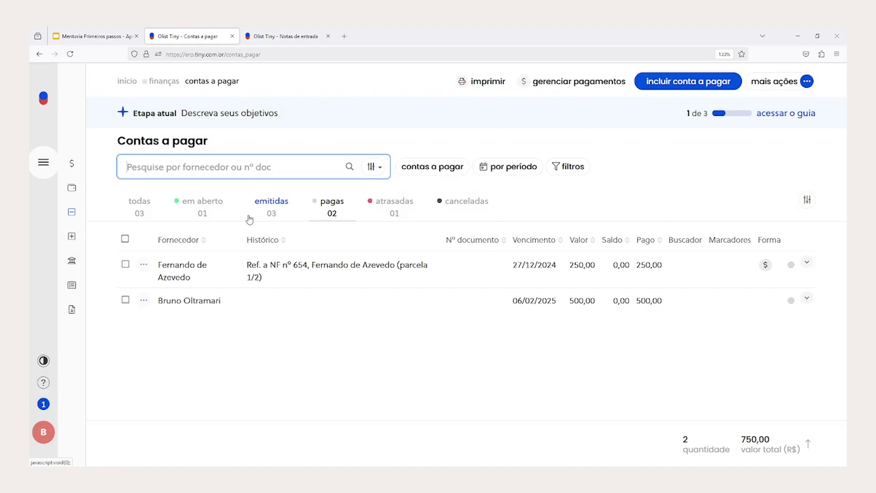
click(44, 162)
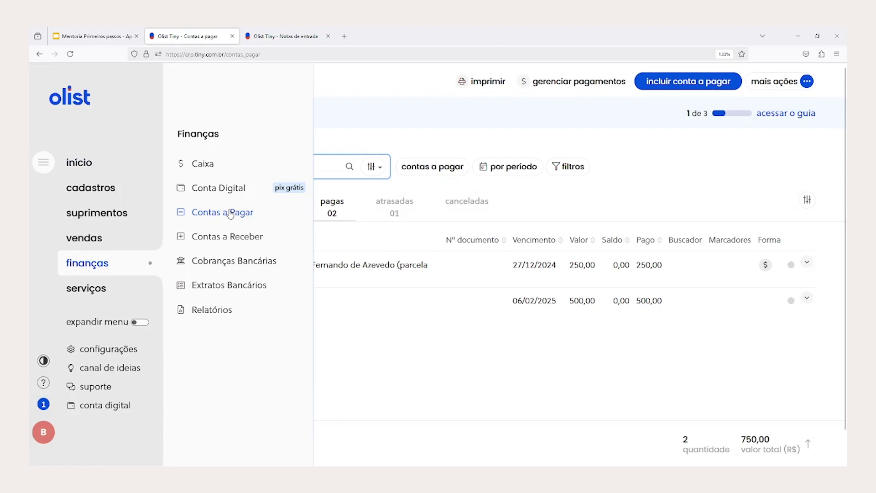
click(222, 238)
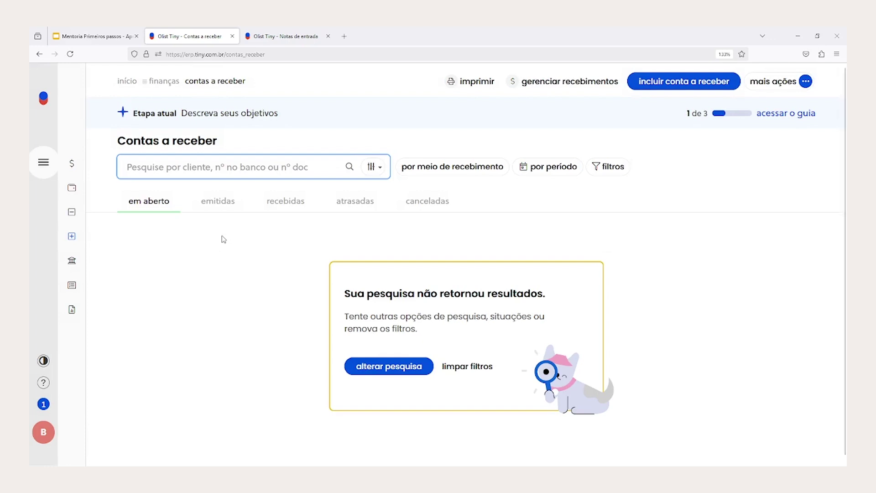
Check the emitidas, recebidas, vencidas and canceladas tabs, ending on the empty emitidas list.
click(208, 209)
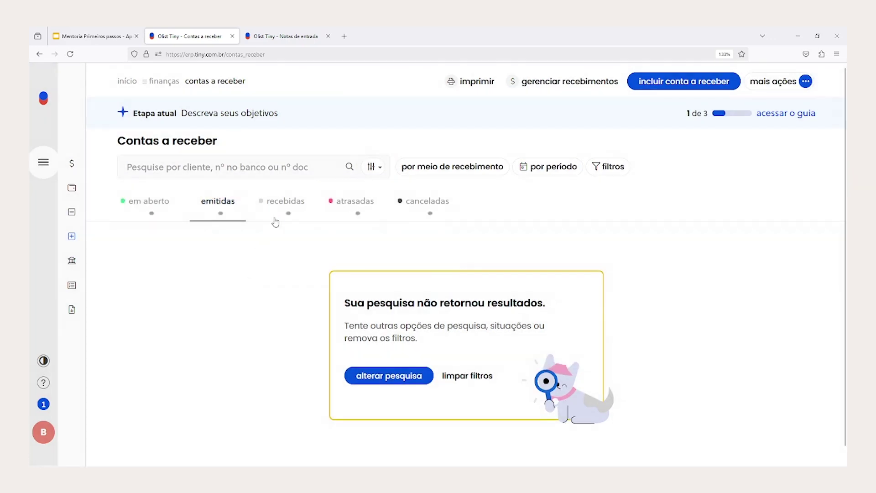
click(280, 204)
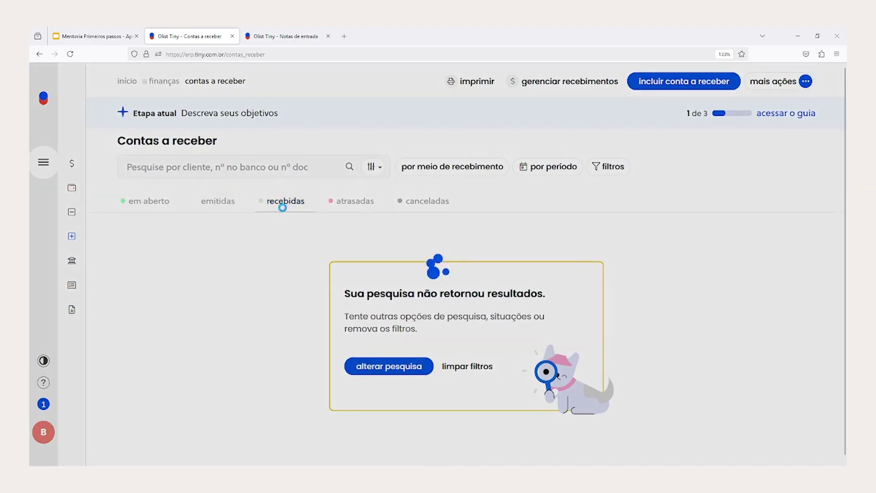
click(355, 204)
click(401, 201)
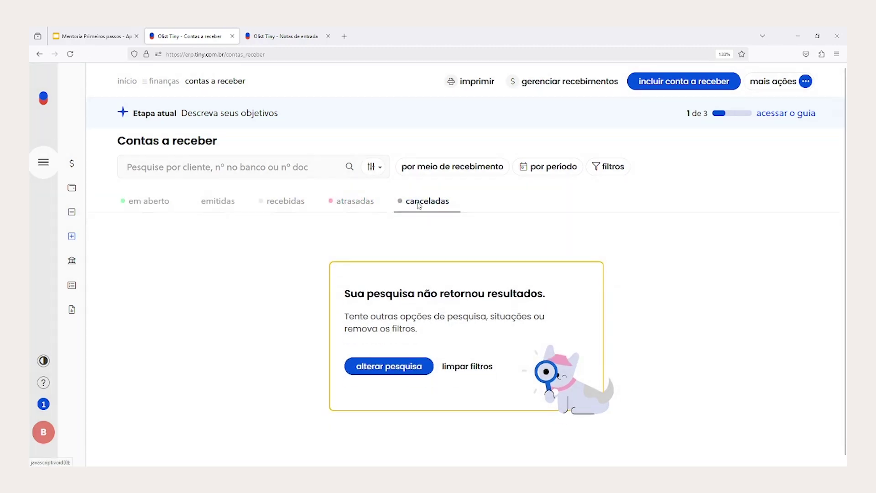
click(210, 200)
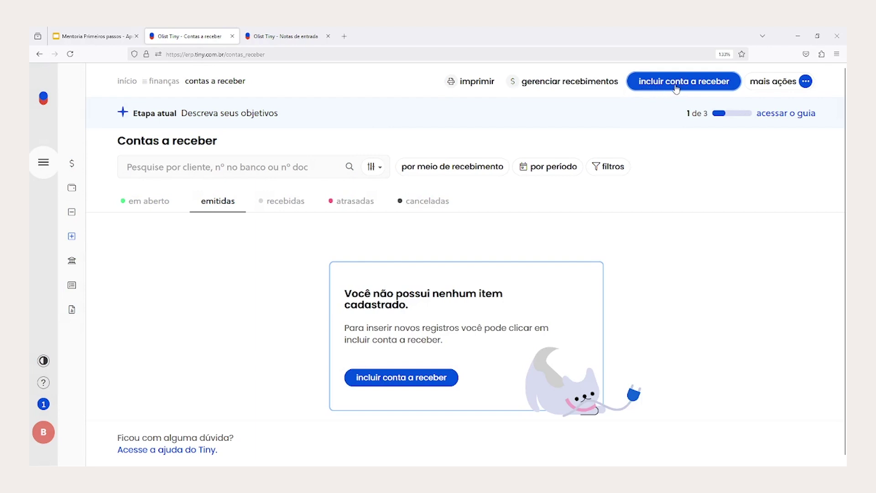
mouse_move(59, 167)
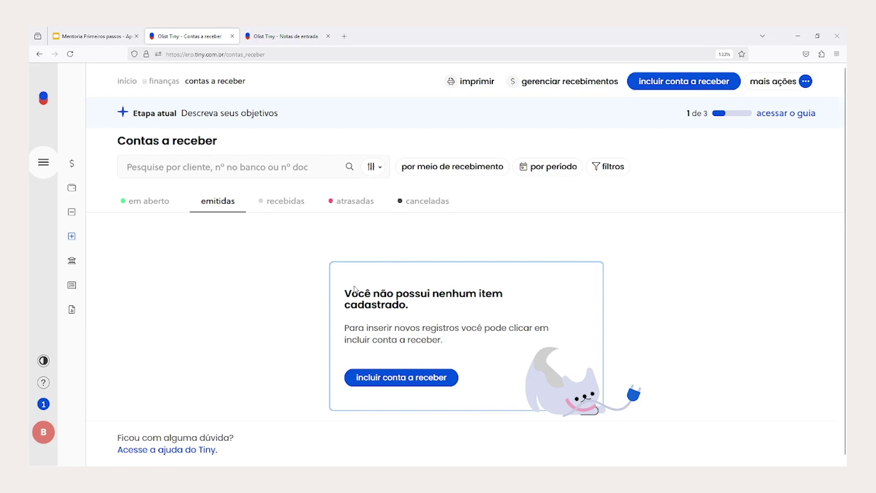
Start a new sales order and pick Cliente Teste as its client.
mouse_move(64, 199)
mouse_move(85, 244)
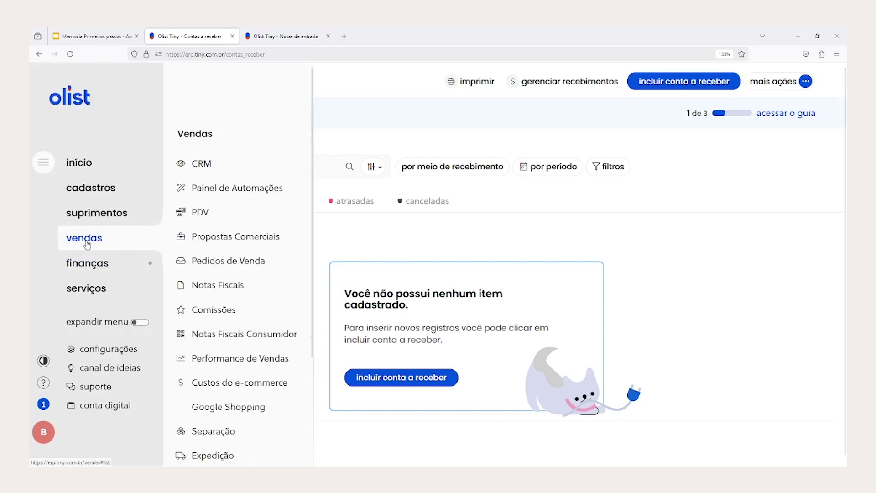
click(225, 267)
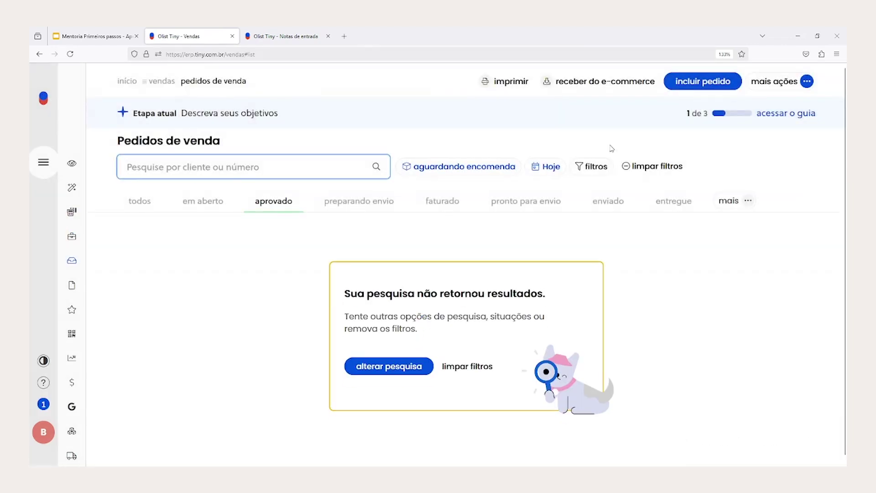
click(680, 90)
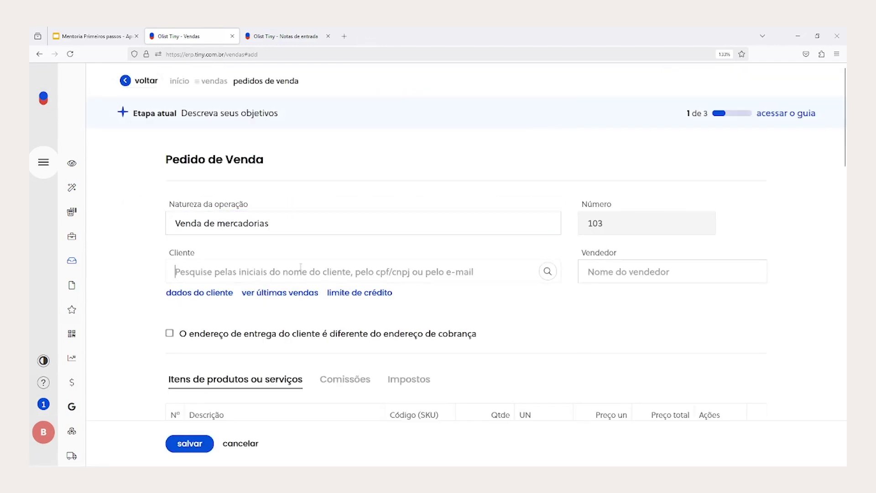
text(%%)
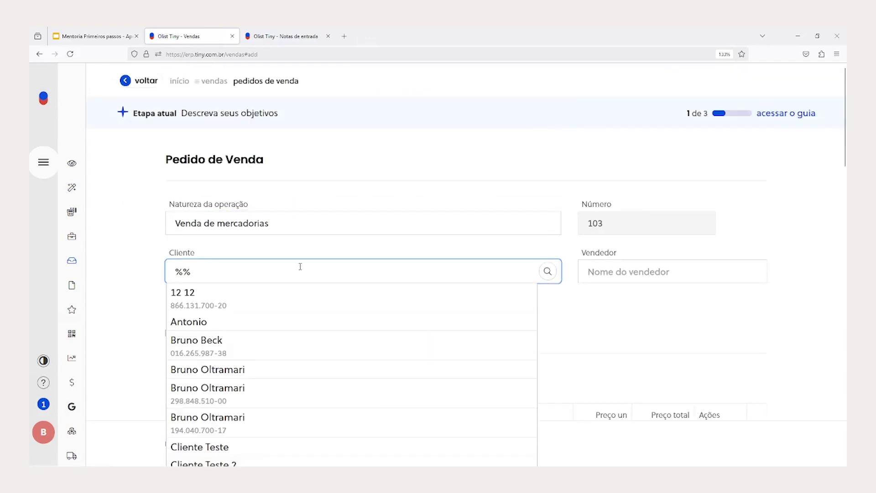
scroll(263, 393, down, 2)
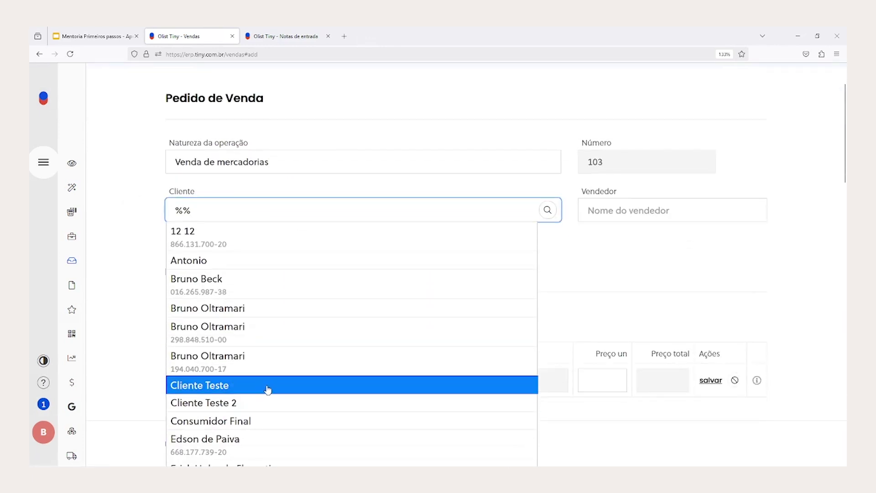
click(266, 388)
Add Amendoim Japonês 90G as the order item at 98,18 and save the row.
text(pendri)
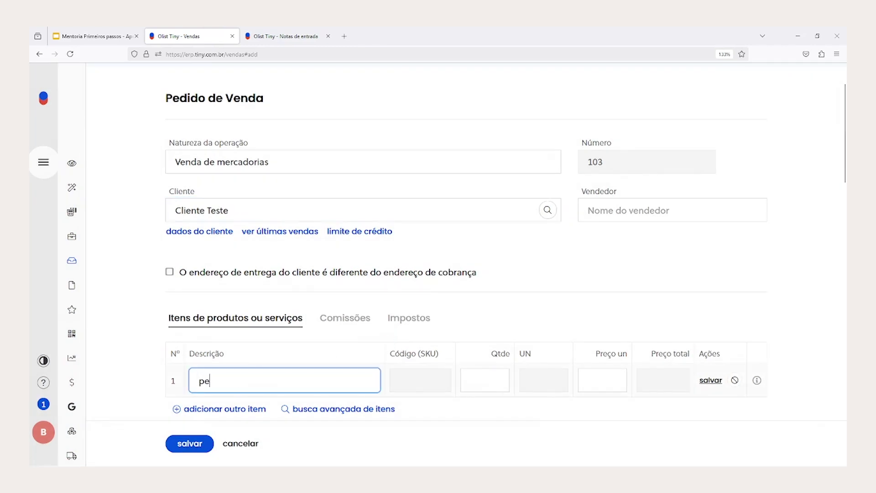
key(BackSpace)
key(BackSpace)
key(BackSpace)
key(BackSpace)
key(BackSpace)
key(BackSpace)
text(%%)
scroll(239, 392, down, 1)
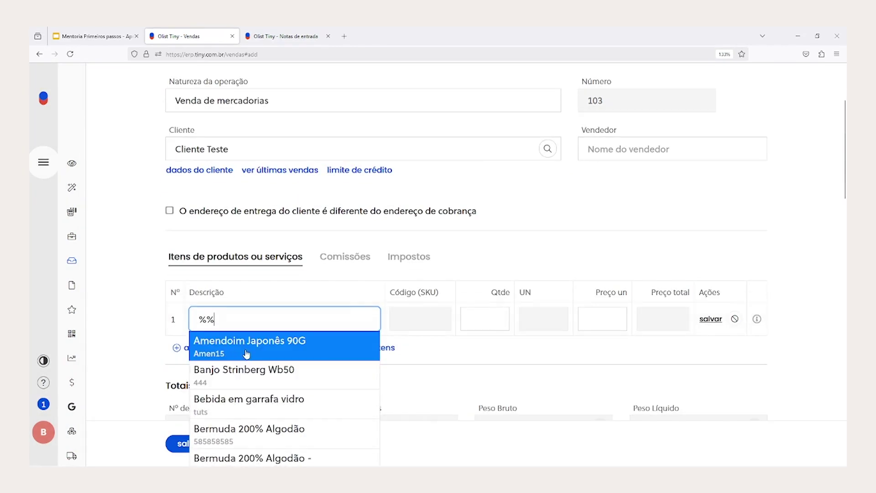
click(247, 355)
click(603, 319)
click(711, 319)
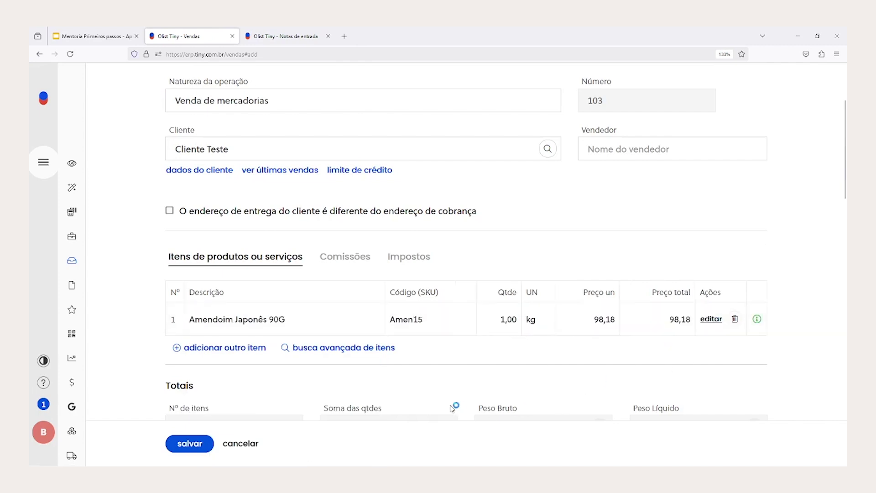
scroll(416, 391, down, 5)
scroll(416, 387, down, 6)
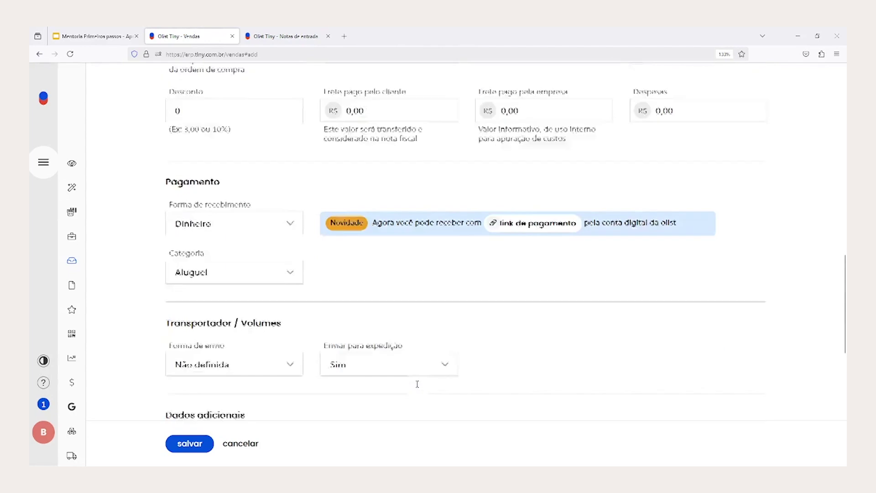
Cycle Forma de recebimento through Dinheiro, card options and Boleto, settling on Múltiplas.
click(196, 195)
click(197, 217)
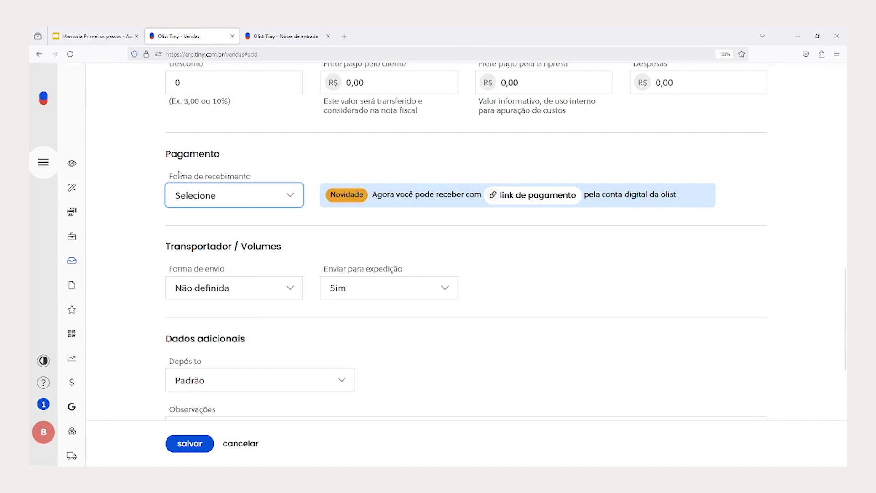
scroll(178, 169, down, 2)
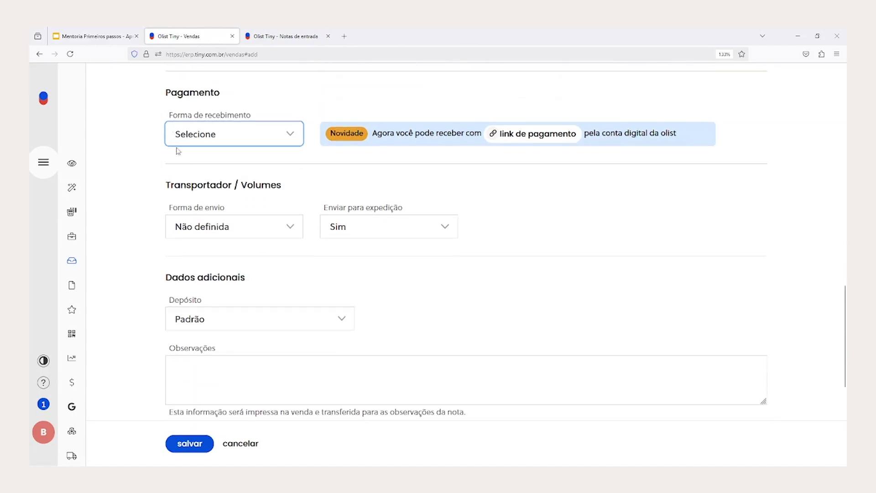
scroll(172, 137, up, 4)
drag(166, 218, 230, 224)
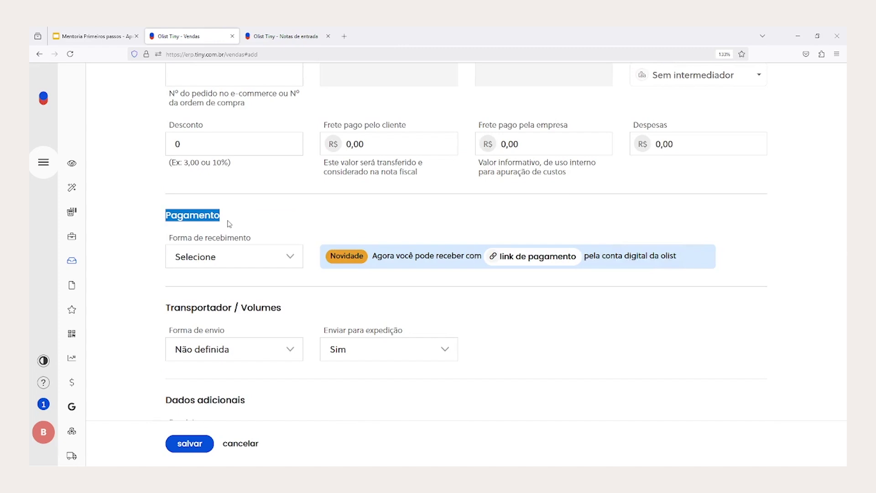
click(227, 257)
click(216, 299)
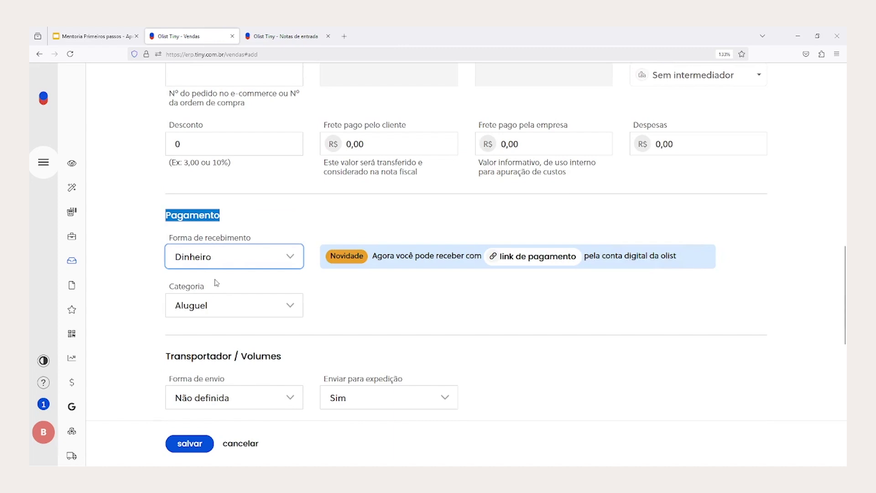
key(Down)
key(Down)
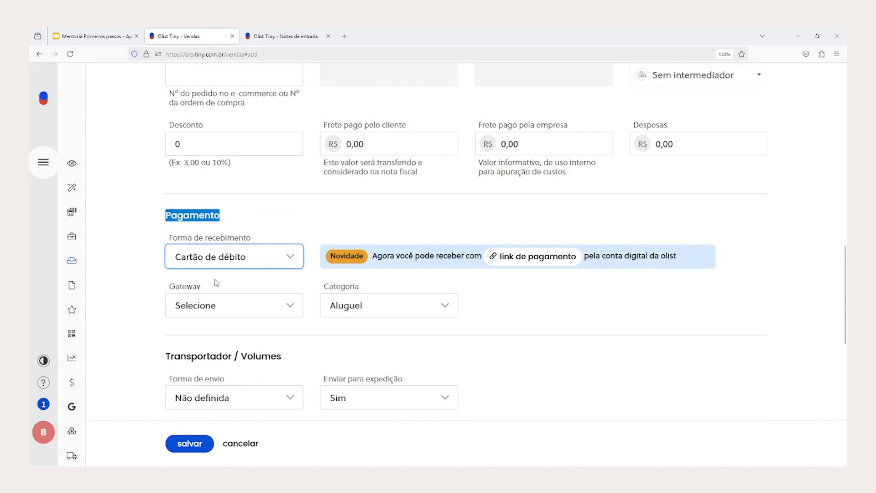
key(Down)
key(Down)
key(Down)
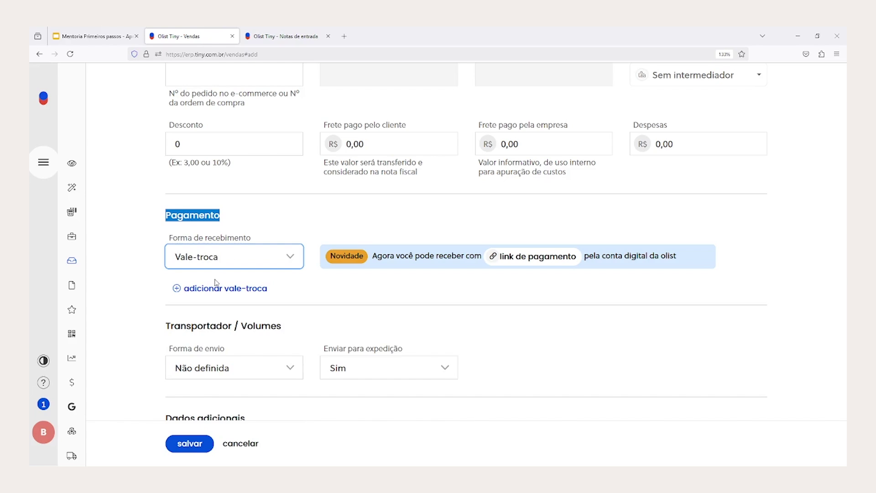
key(Up)
key(Up)
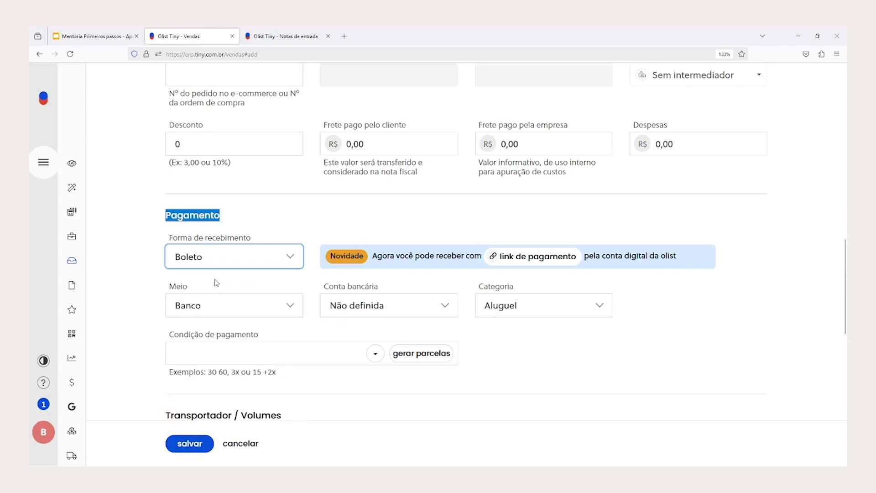
key(Down)
key(Down)
key(Down)
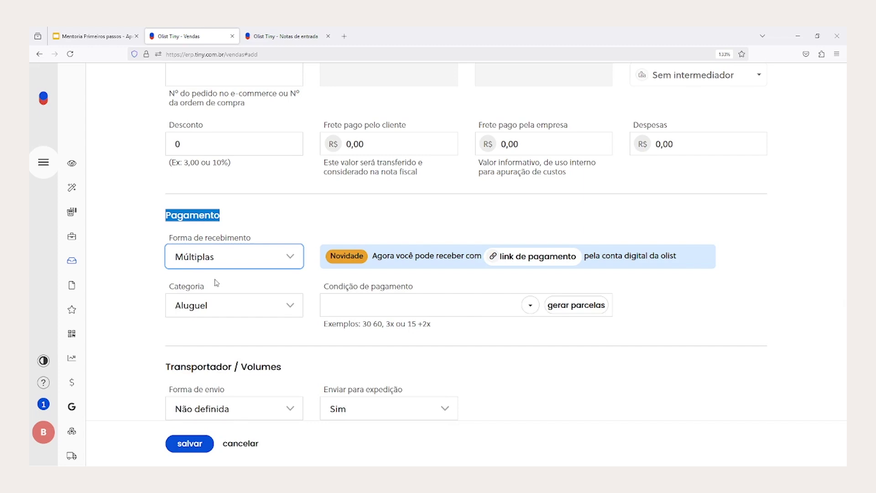
Enter payment condition 3 and generate installments for the 98,18 sale total.
click(360, 308)
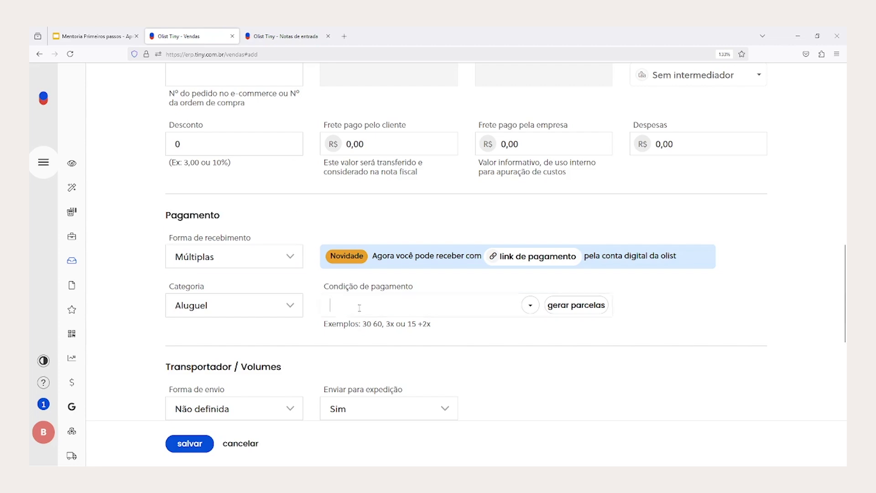
text(3)
click(599, 308)
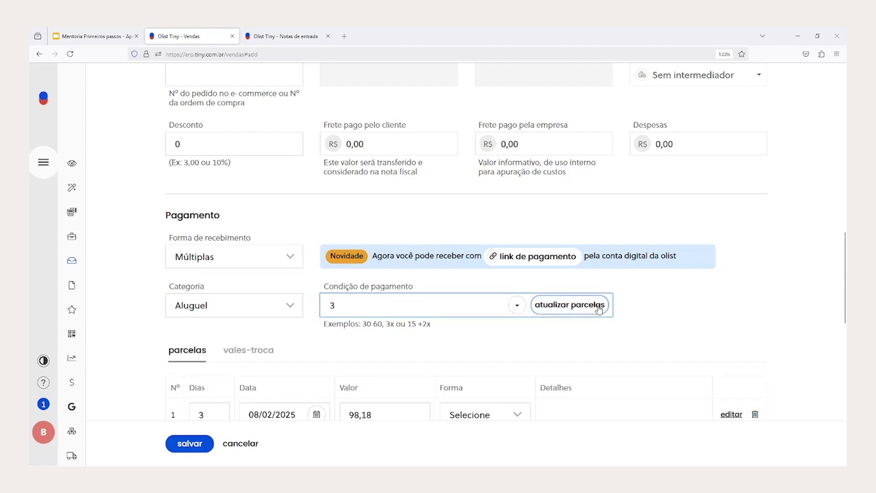
scroll(602, 305, up, 12)
scroll(619, 396, down, 5)
double_click(666, 292)
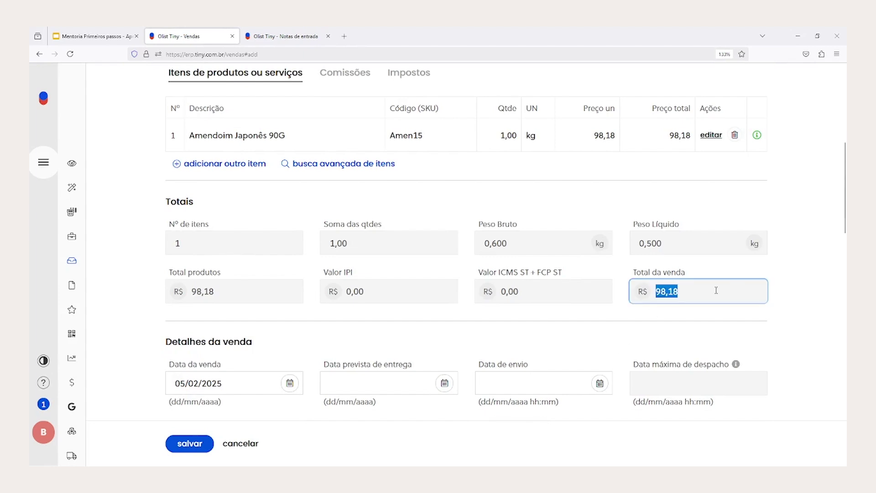
scroll(534, 386, down, 10)
scroll(534, 387, down, 1)
scroll(477, 354, up, 4)
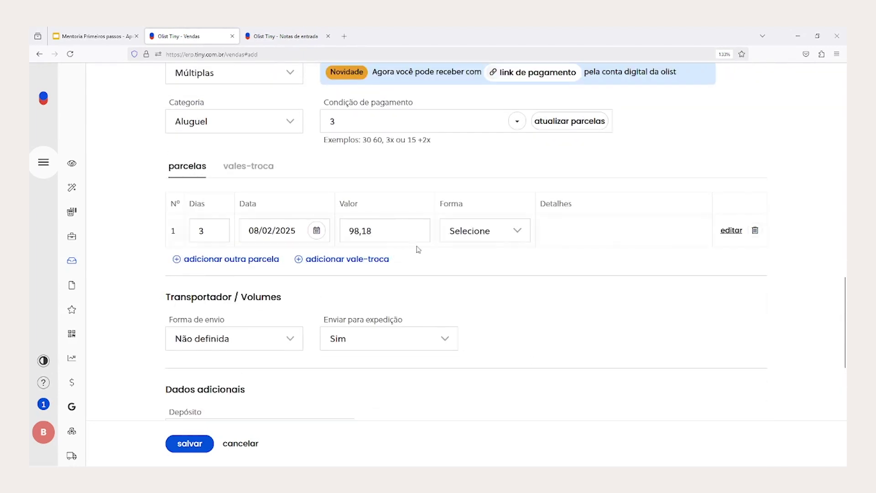
Change the condition to 3x, giving installments of 32,72, 32,73 and 32,73.
click(365, 128)
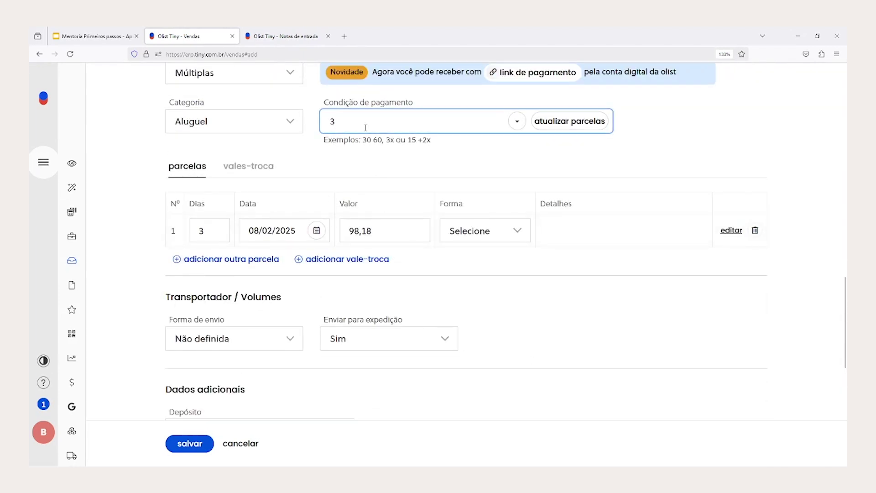
text(x)
click(545, 128)
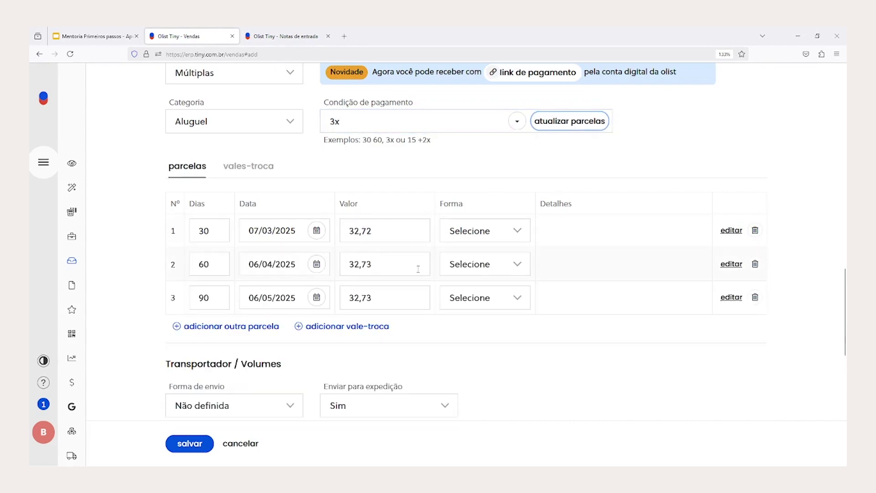
triple_click(386, 234)
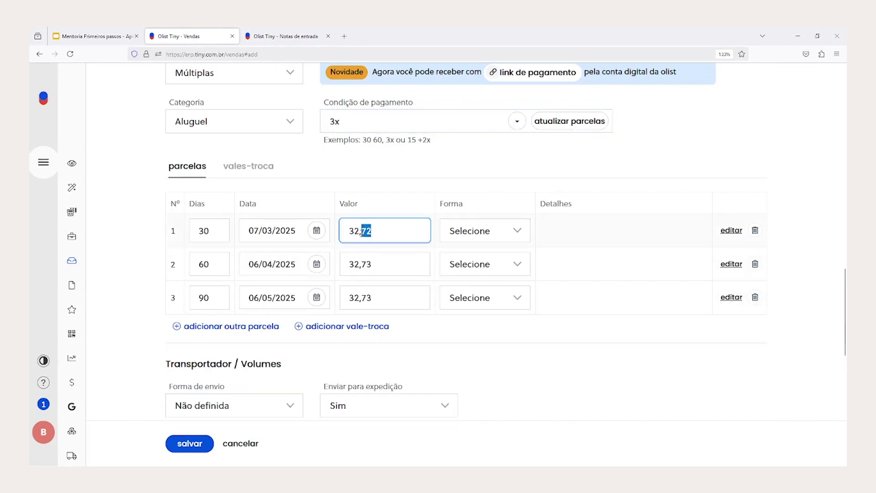
triple_click(382, 264)
triple_click(376, 296)
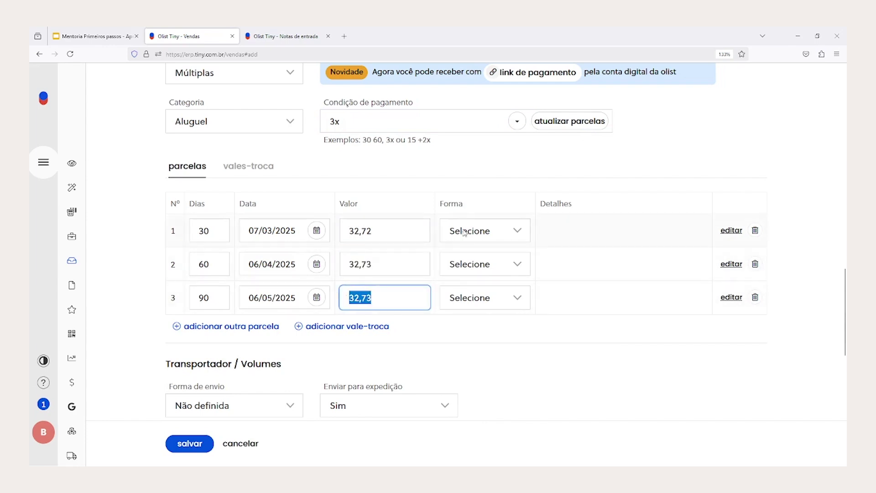
click(444, 206)
double_click(444, 205)
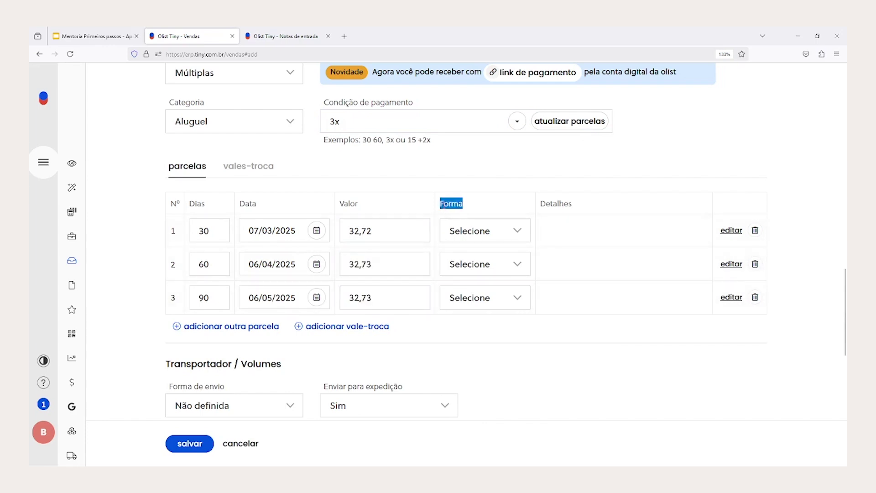
Set installment 1 to Dinheiro, then switch rows 2 and 3 from Cartão de crédito and Pix to Dinheiro.
click(464, 235)
key(Down)
click(463, 272)
click(461, 323)
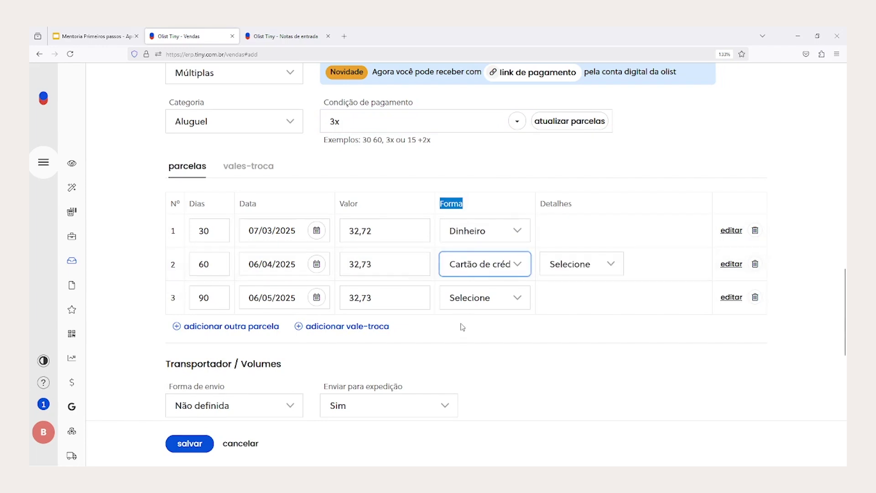
click(476, 310)
click(464, 428)
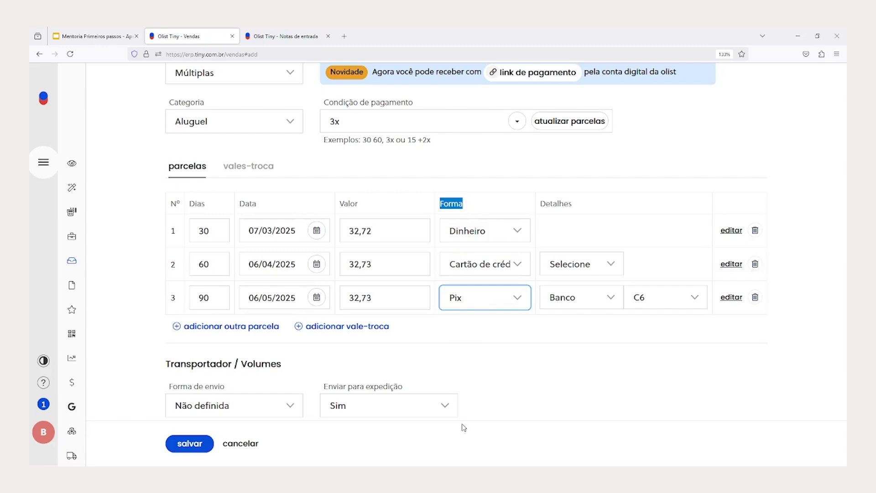
click(470, 273)
click(476, 286)
click(474, 298)
click(470, 336)
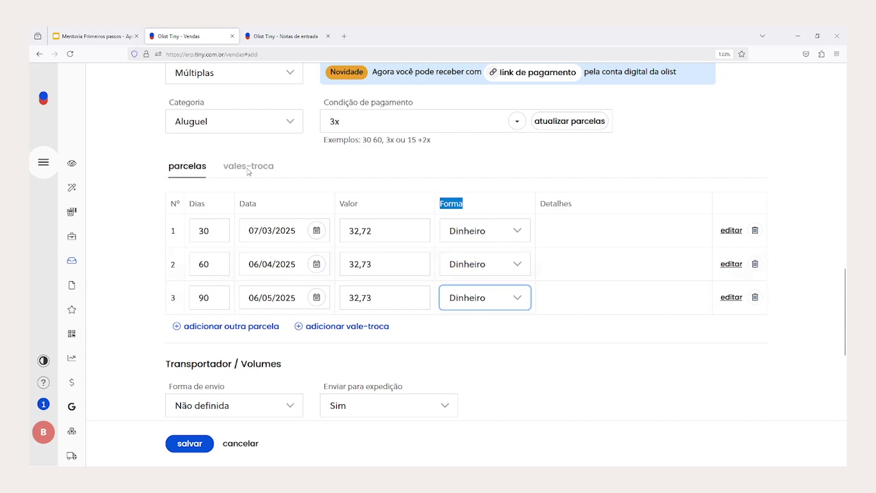
Try saving order 103, which fails because a valid salesperson is required.
scroll(174, 431, up, 20)
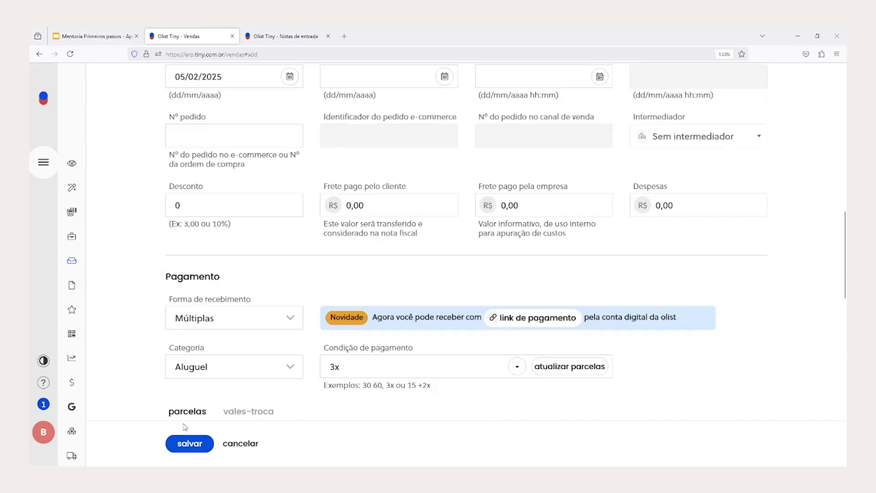
click(183, 443)
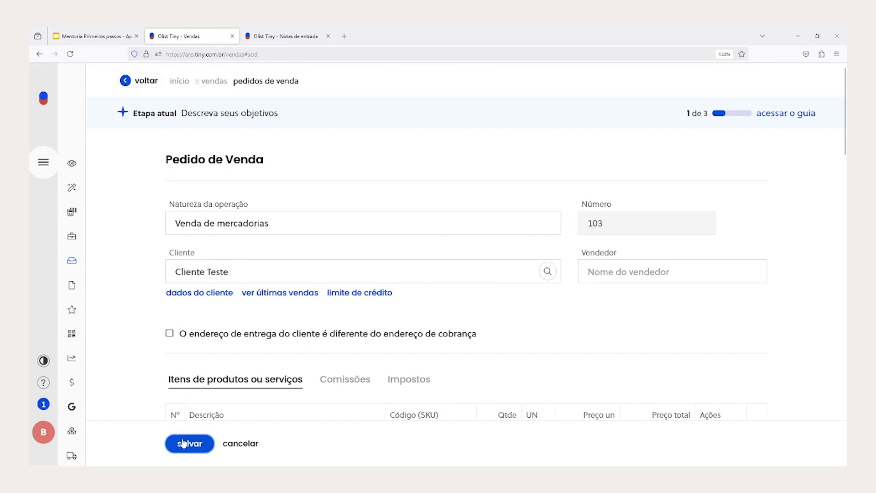
click(183, 443)
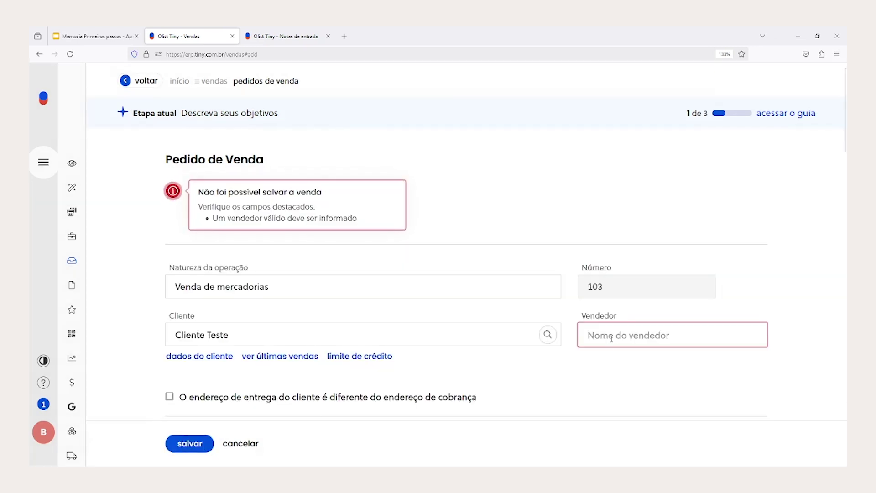
Enter a seller name in Vendedor, retry saving, then clear the unrecognised name.
click(611, 338)
text(%%)
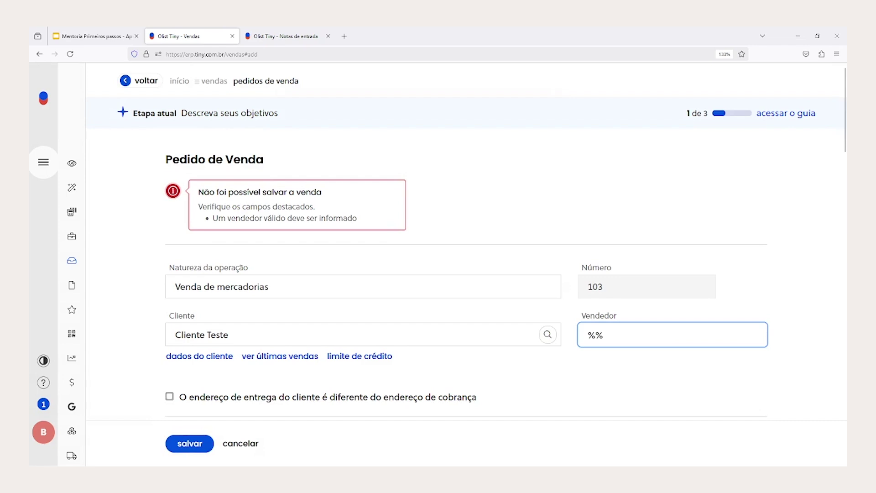
key(ctrl+a)
key(BackSpace)
text(%%)
key(BackSpace)
key(BackSpace)
text(bruno)
click(196, 445)
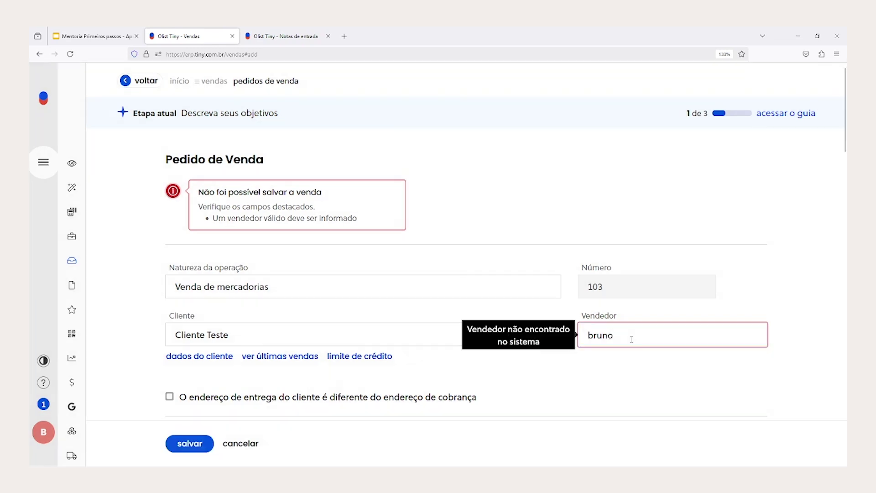
double_click(632, 338)
key(BackSpace)
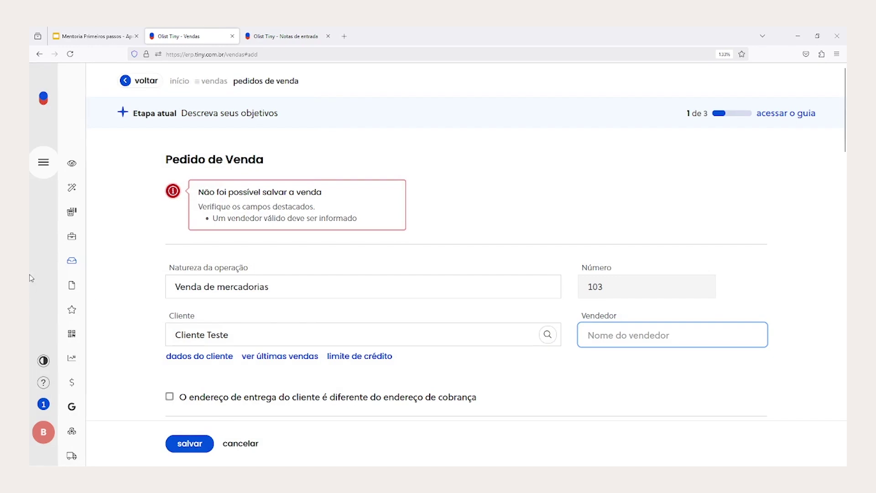
Open Configurações dos pedidos de venda from the Vendas settings in a new tab.
mouse_move(119, 294)
click(107, 350)
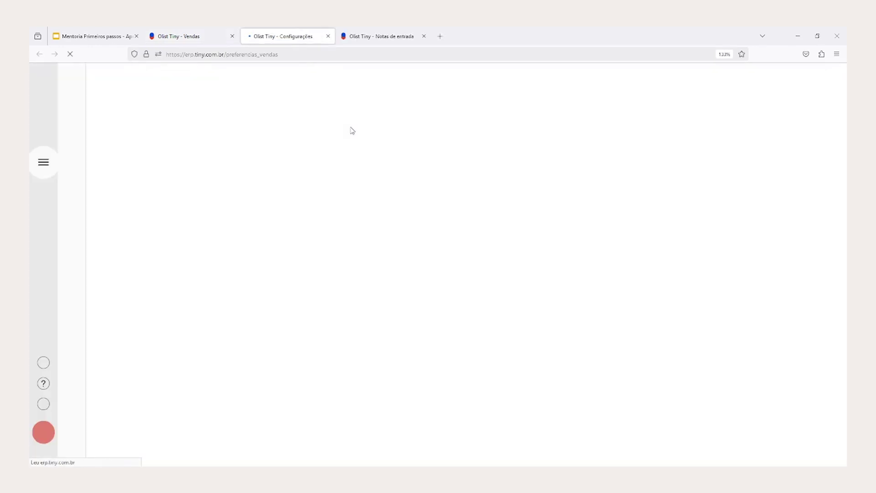
click(227, 317)
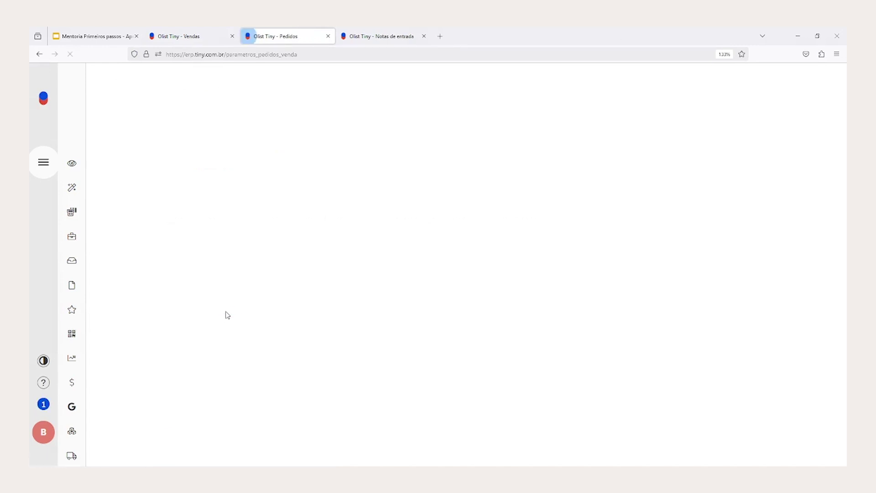
scroll(227, 314, down, 5)
scroll(226, 315, down, 15)
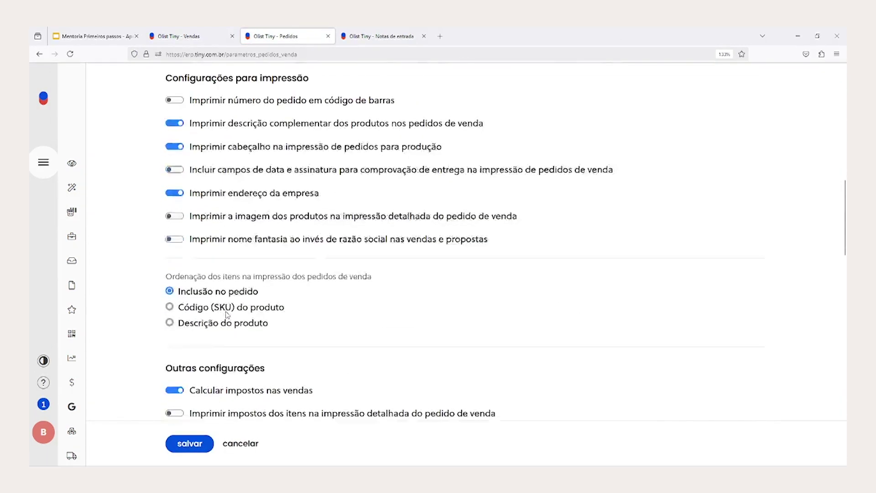
scroll(226, 315, down, 10)
Set Vendedor obrigatório to Não, save and sync with PDV, and return to order 103.
key(ctrl+f)
text(vended)
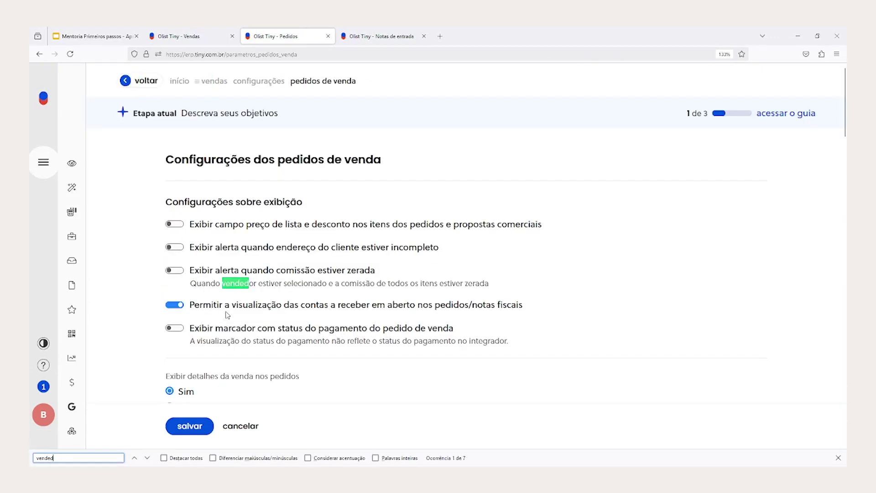
key(Return)
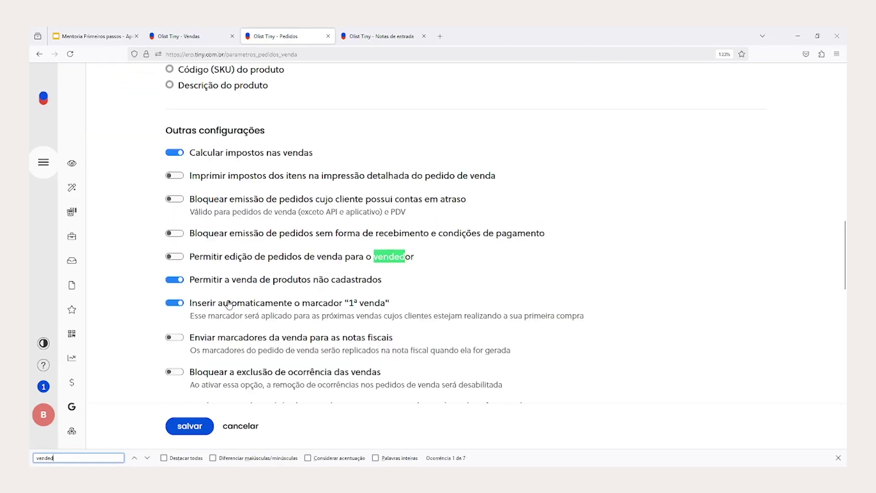
key(Return)
key(Return)
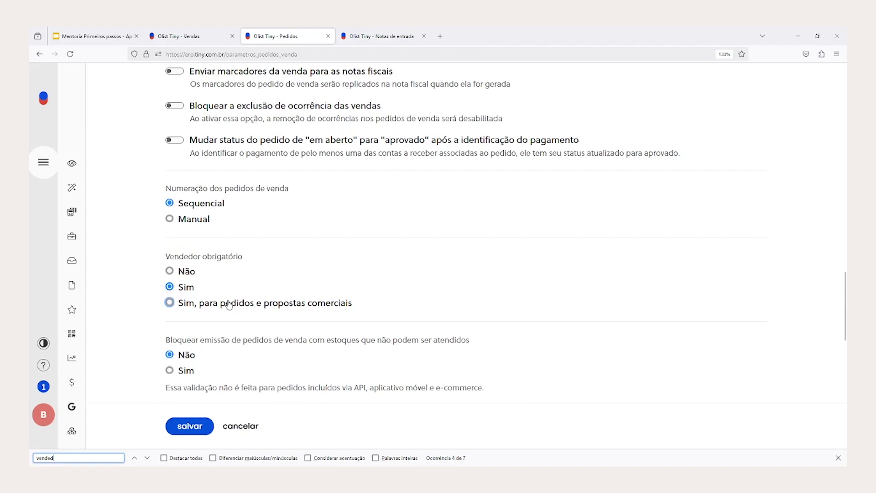
click(187, 272)
click(200, 425)
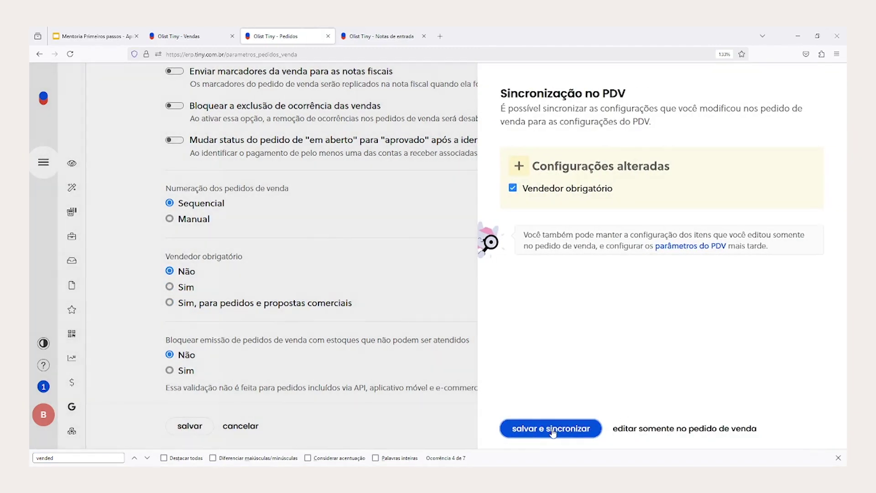
click(553, 431)
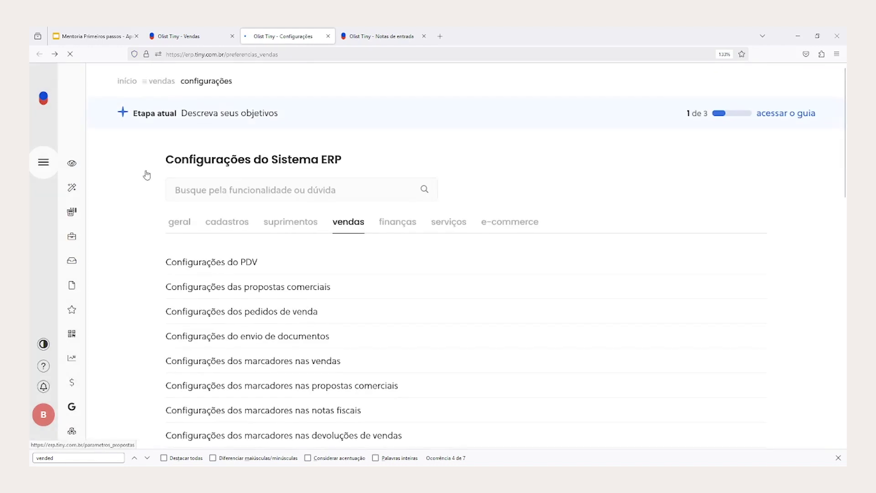
click(179, 36)
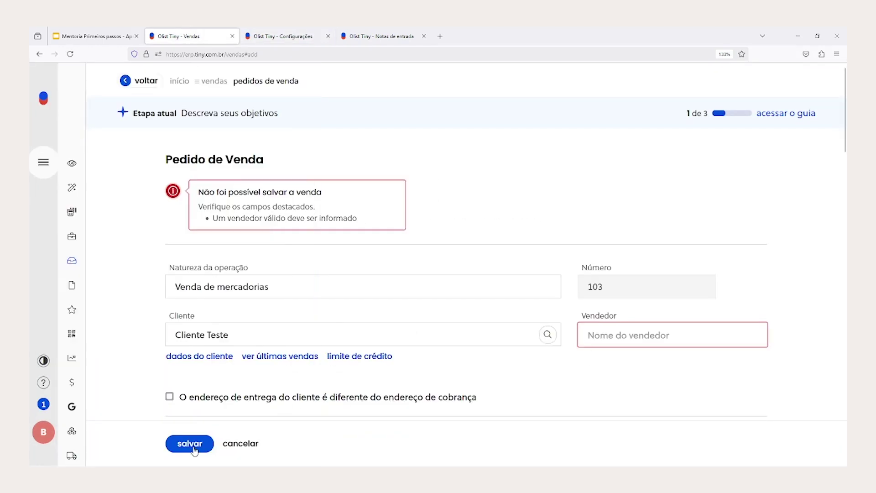
Save order 103, find it in the em aberto list with filters cleared, then return to Configurações.
click(195, 446)
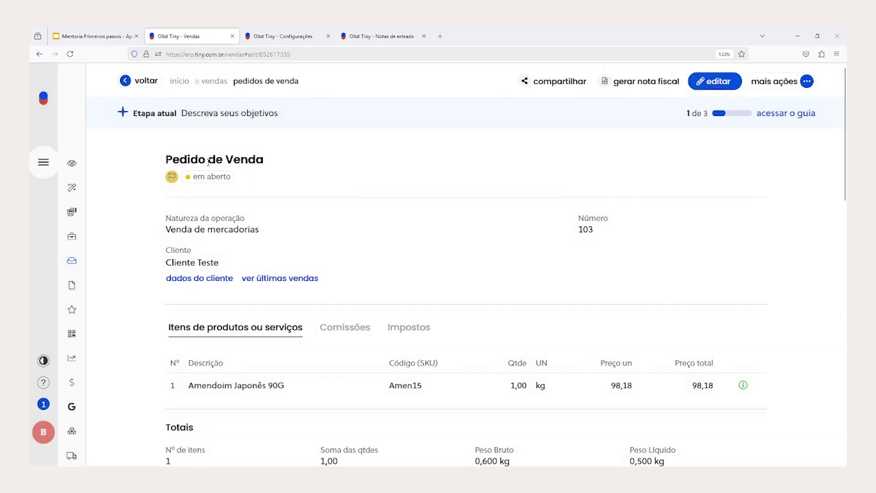
click(125, 81)
click(203, 202)
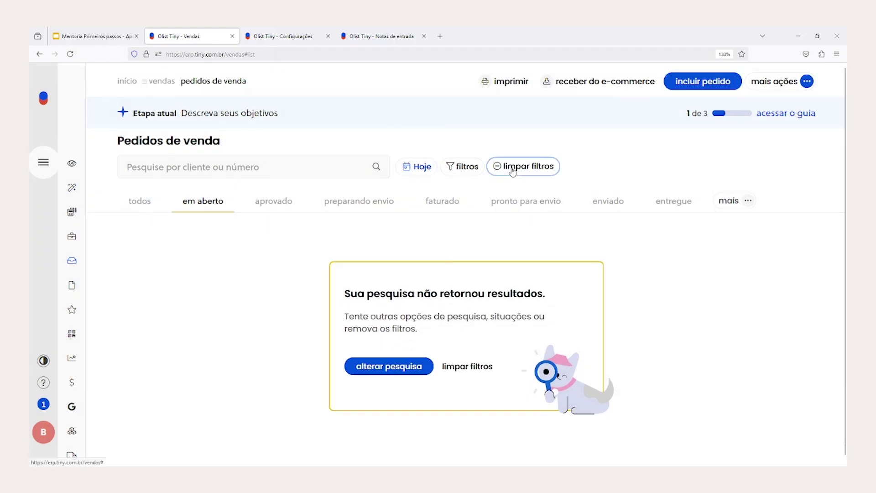
click(520, 166)
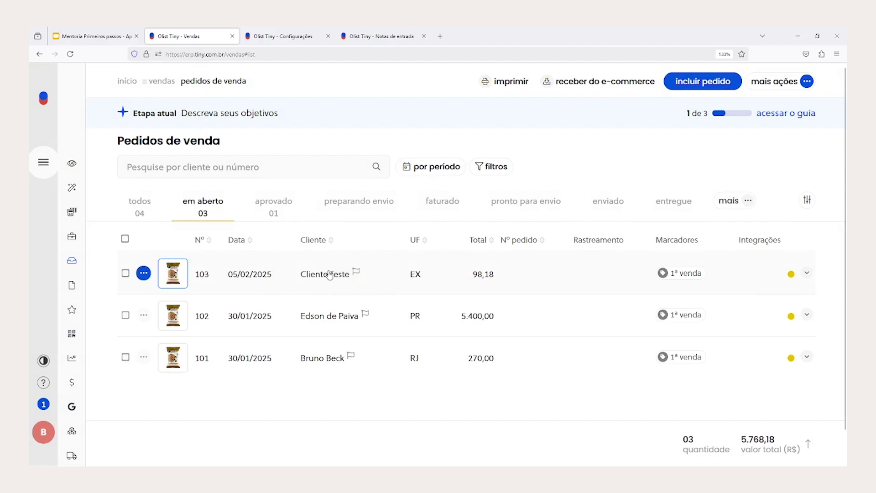
click(144, 273)
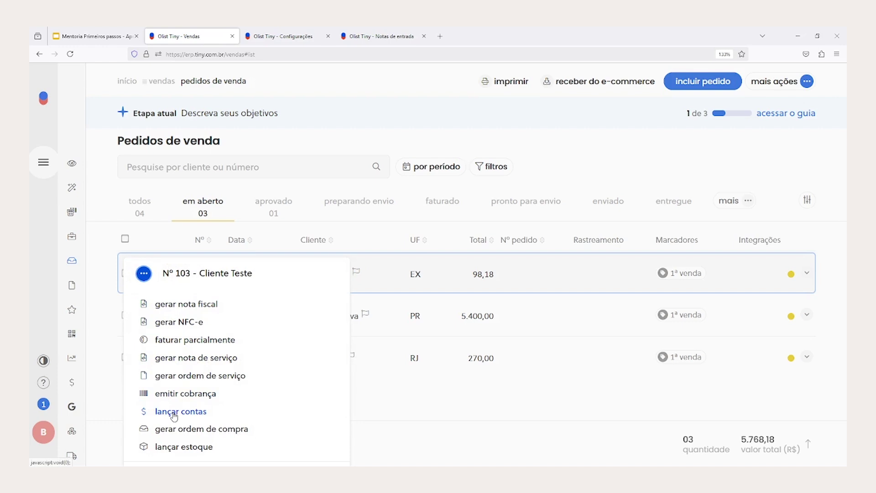
click(278, 38)
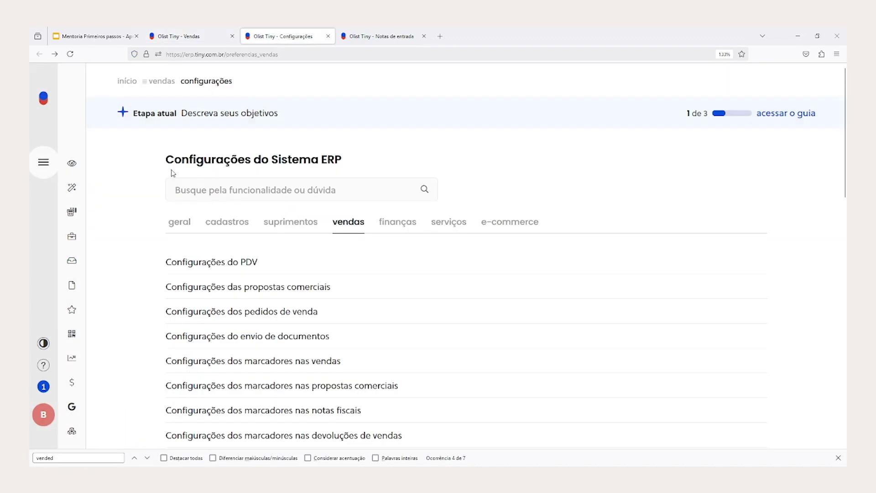
Open finanças > Configurações gerais and review the Manual receivables, payables and services launch settings.
drag(166, 159, 395, 159)
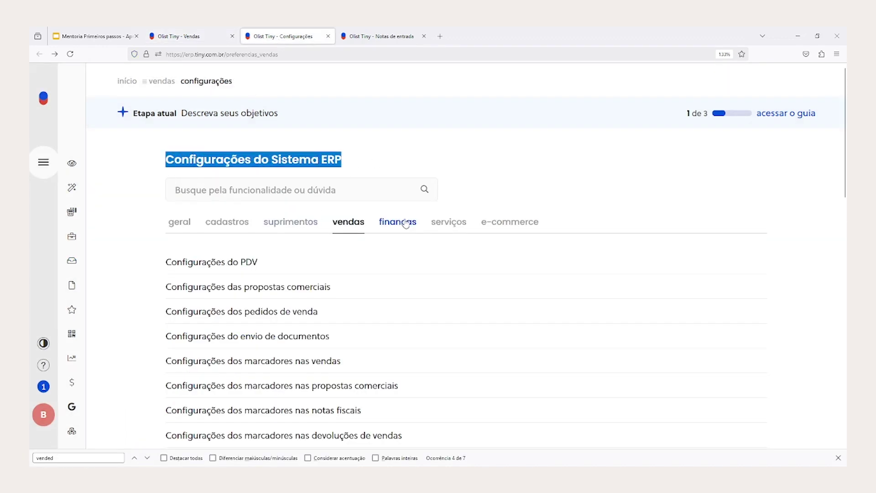
click(403, 238)
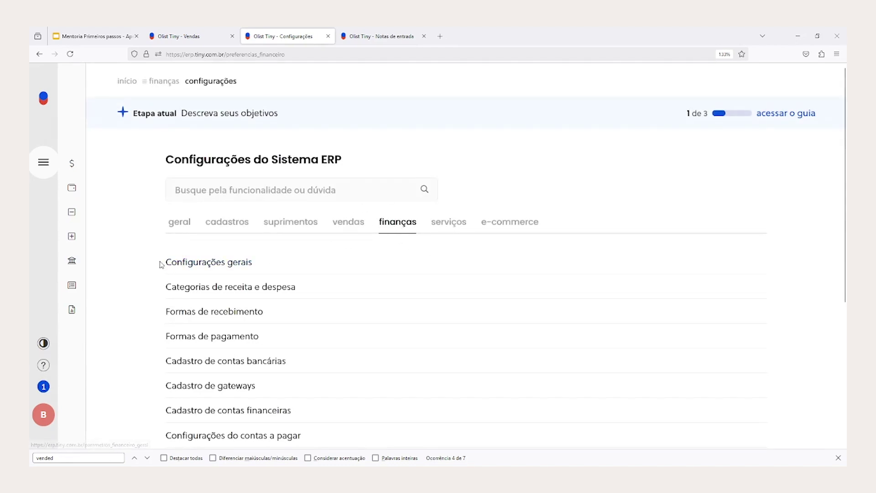
drag(159, 261, 266, 261)
click(211, 262)
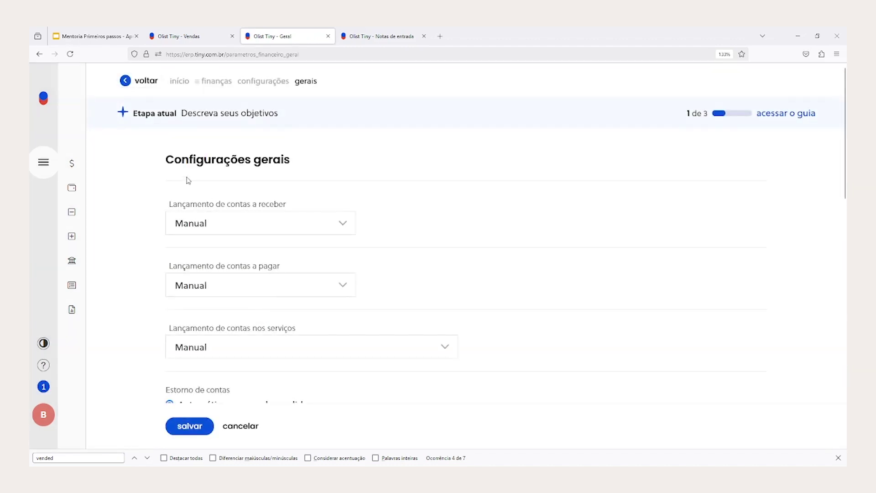
drag(174, 204, 306, 211)
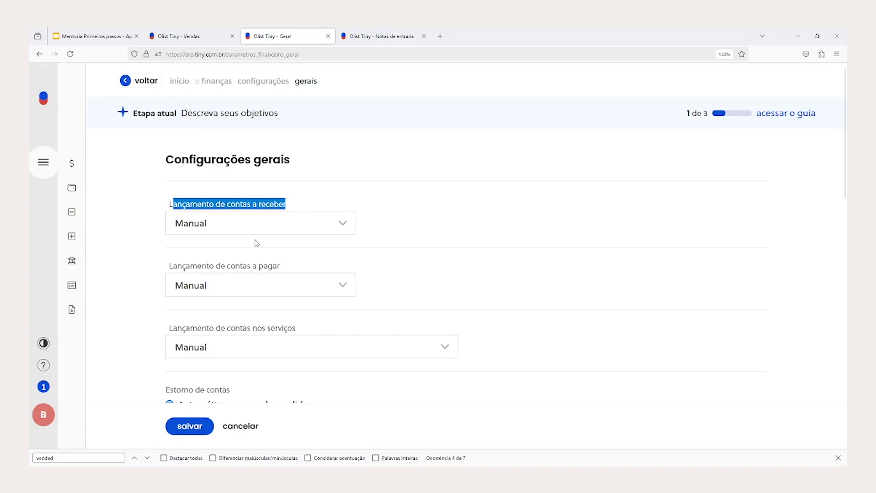
triple_click(242, 265)
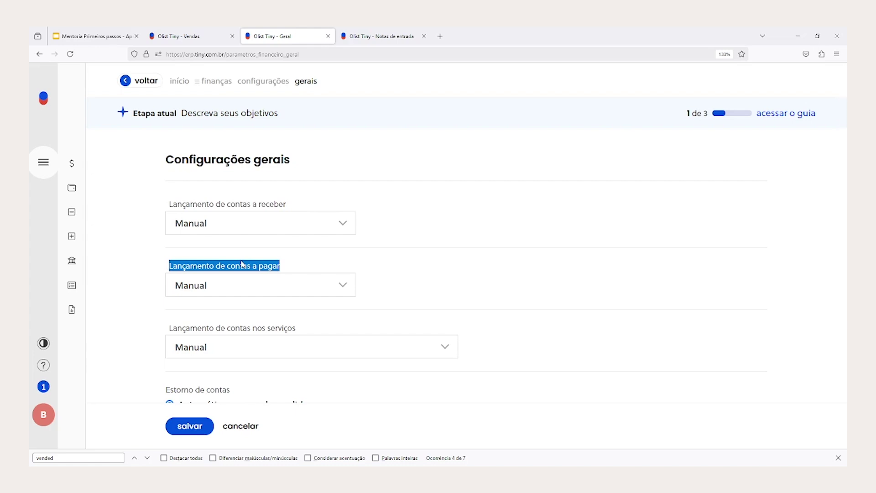
triple_click(249, 327)
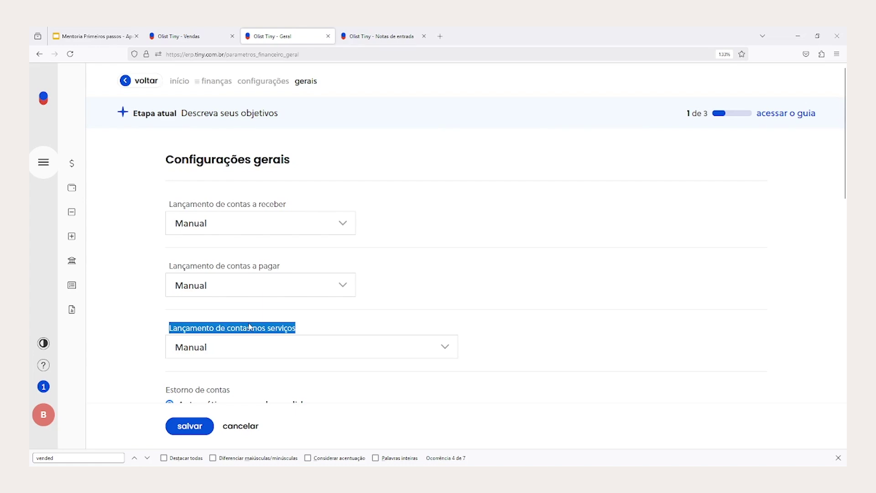
triple_click(218, 206)
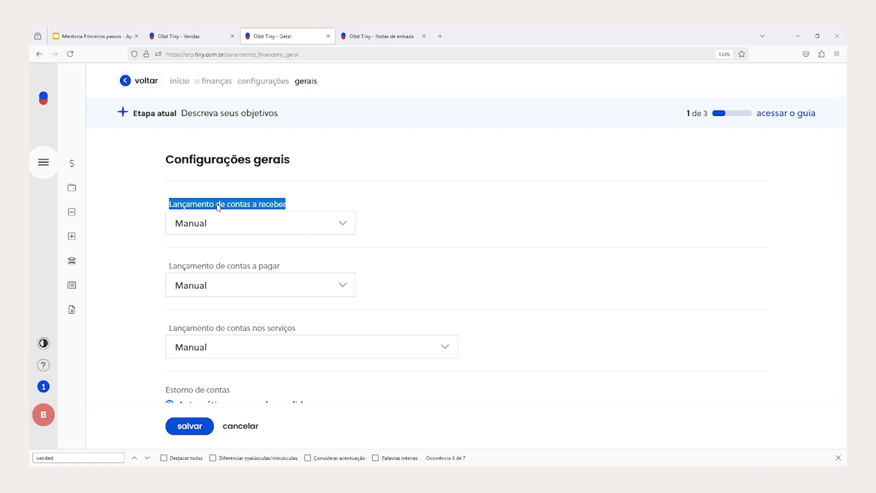
click(224, 226)
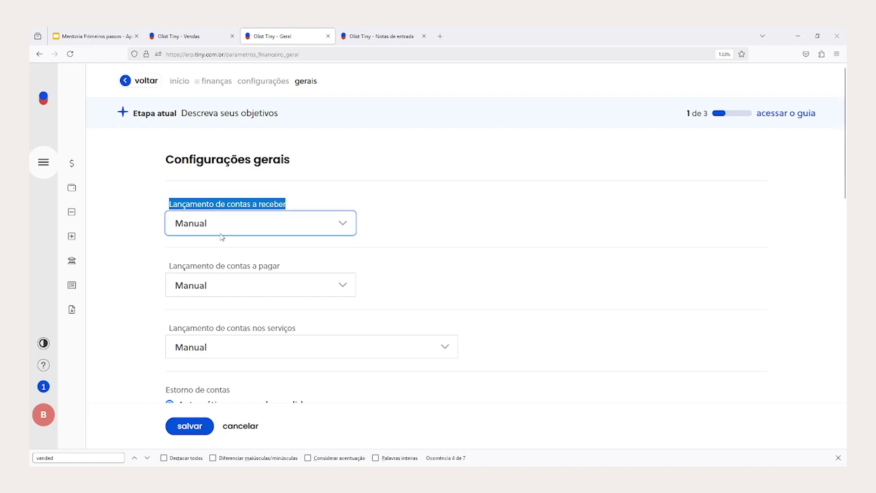
Set Lançamento de contas a receber to Automático ao salvar o pedido after trying the invoice options.
click(224, 263)
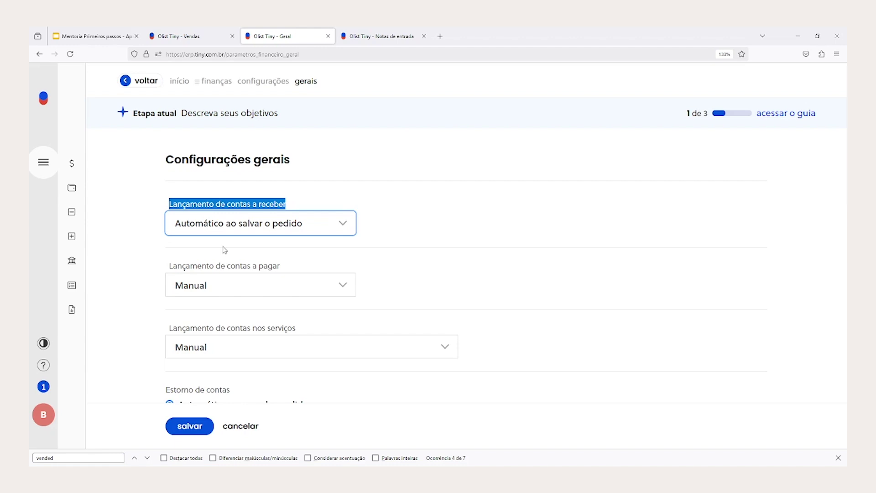
key(Down)
click(248, 222)
click(261, 291)
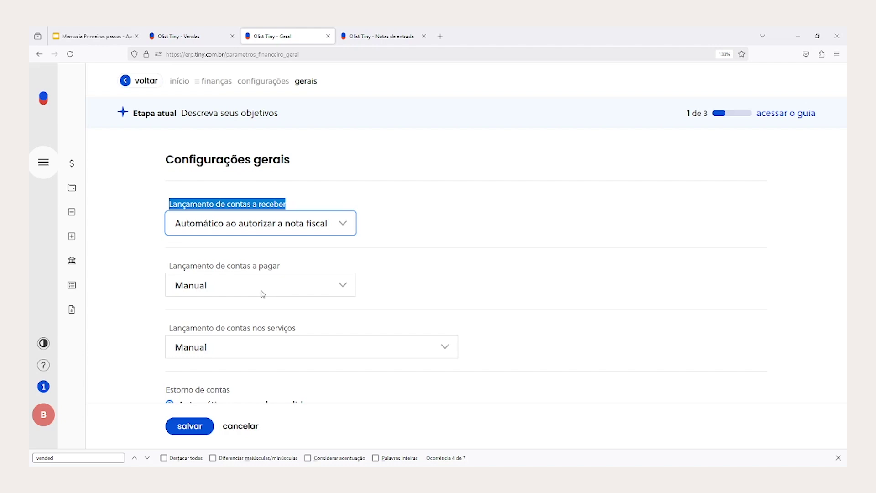
click(262, 230)
click(261, 264)
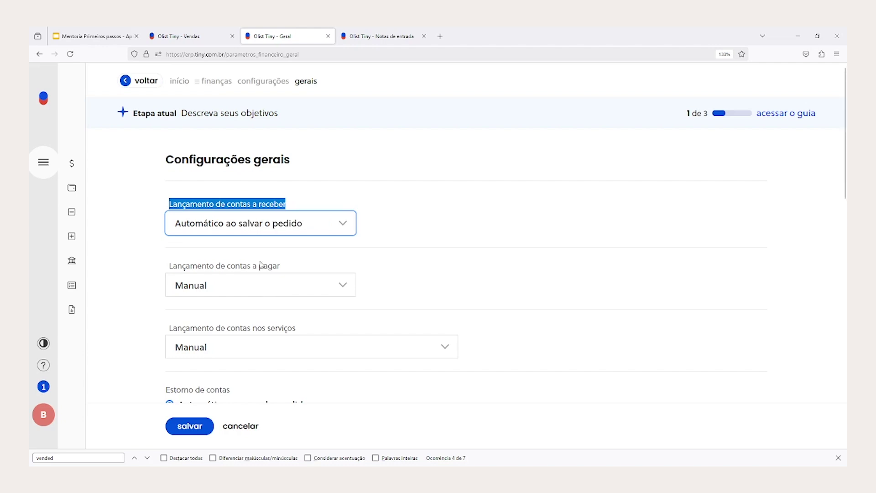
Try the contas a pagar launch options, then return payables to Manual.
triple_click(240, 266)
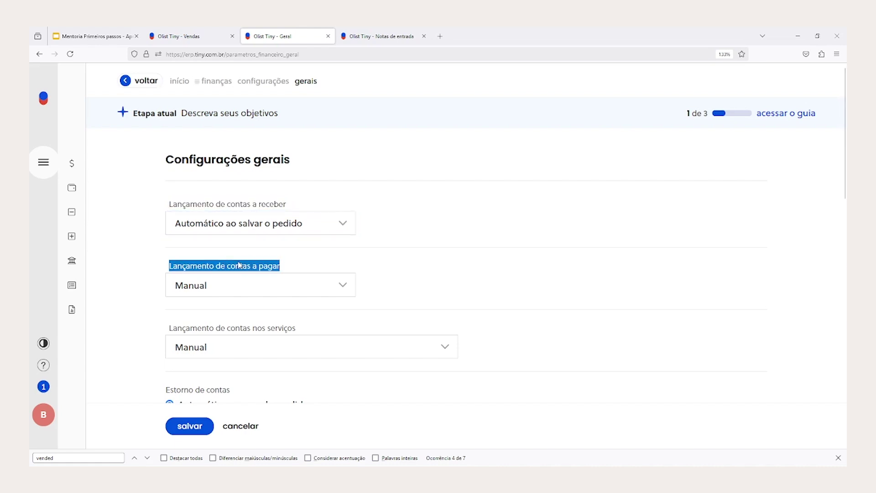
click(240, 286)
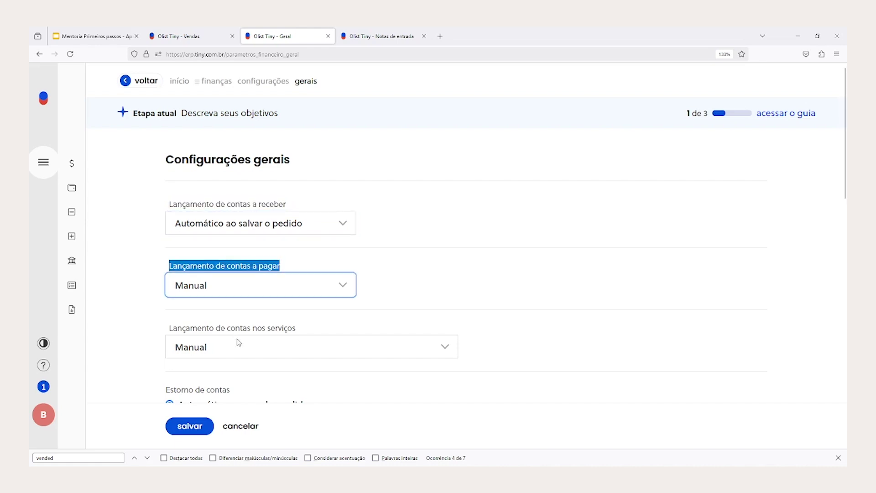
click(244, 329)
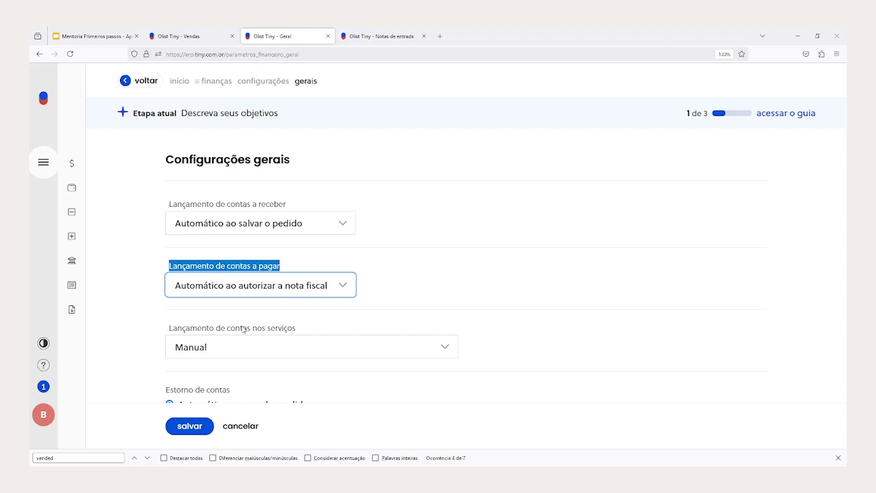
click(271, 282)
click(265, 339)
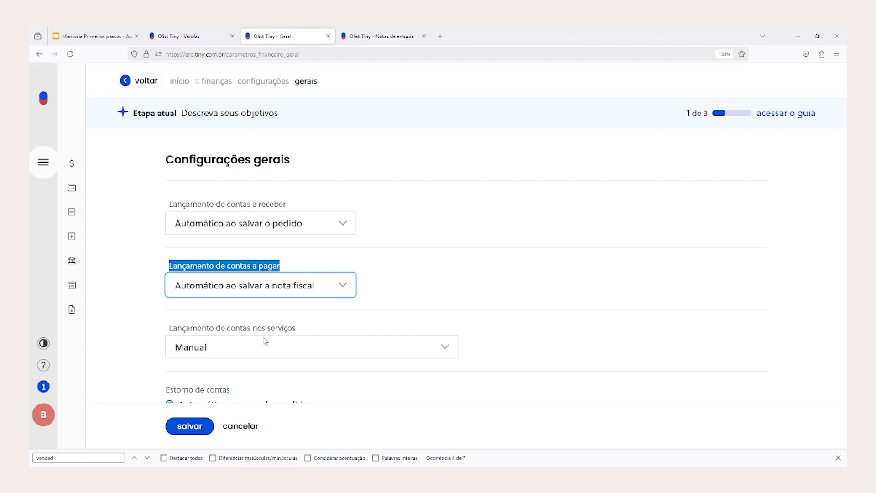
key(Down)
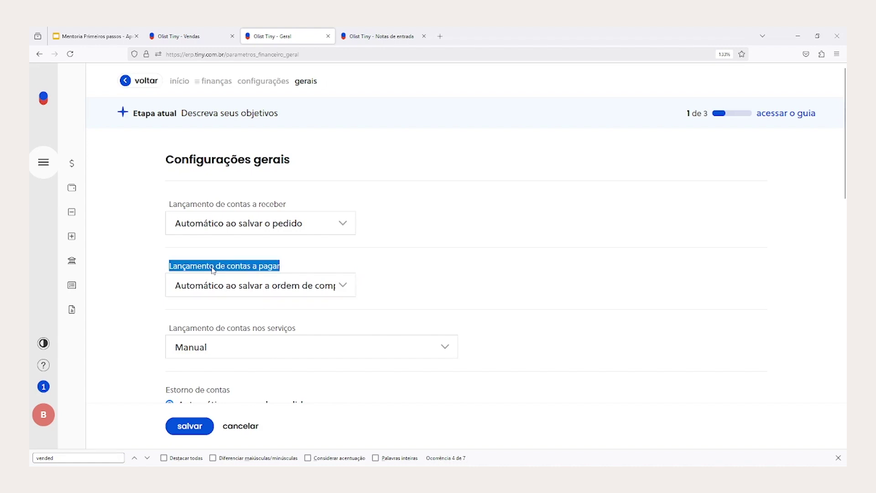
click(226, 290)
click(224, 313)
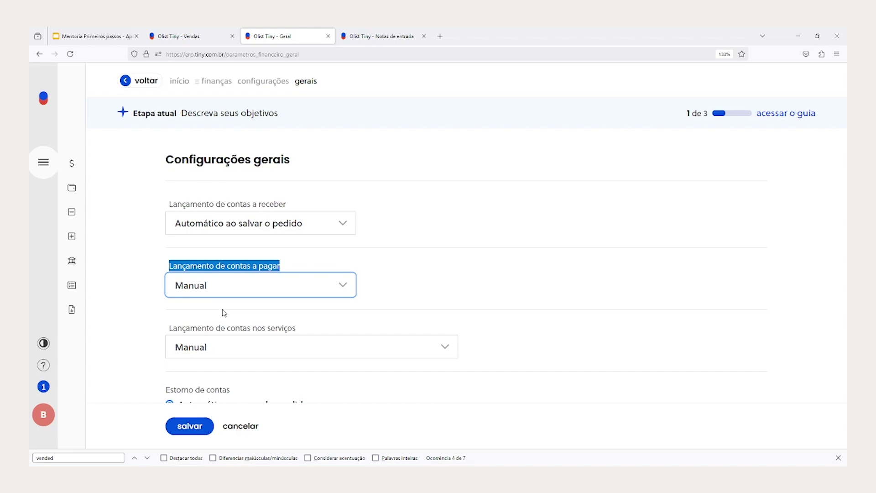
Try the serviços launch options, return services to Manual, and save the general finance settings.
triple_click(213, 329)
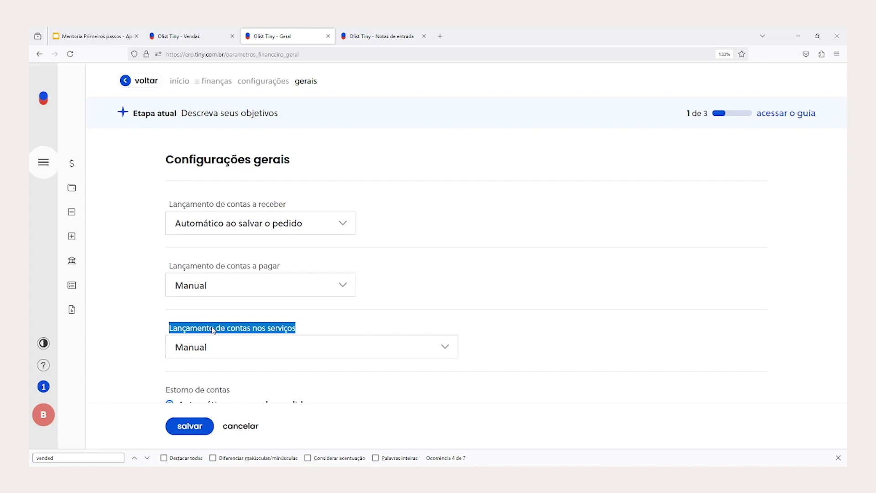
click(226, 354)
click(220, 386)
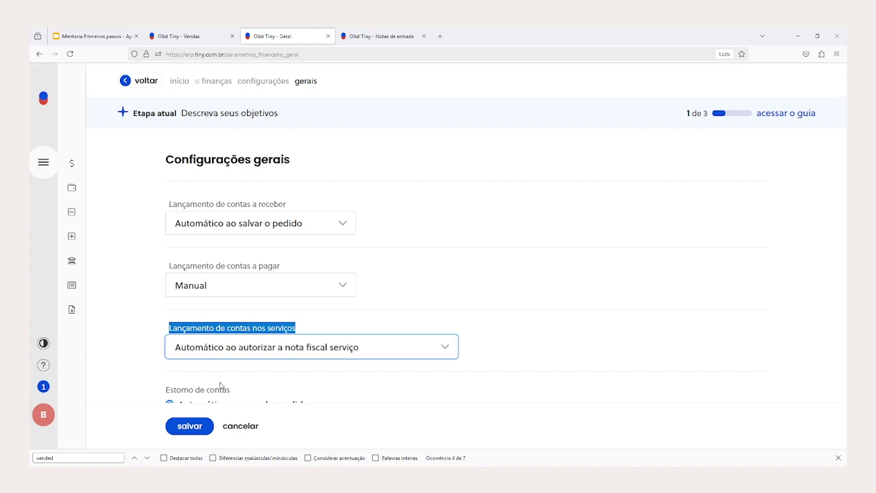
click(249, 352)
click(250, 404)
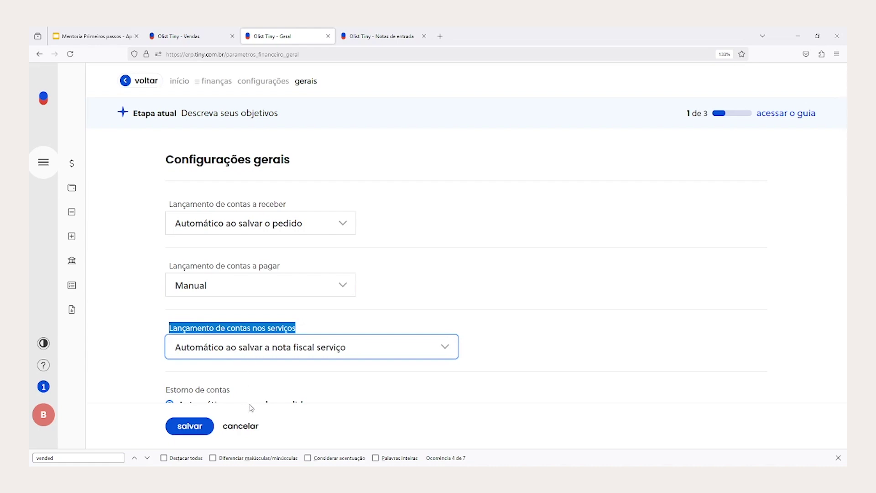
click(266, 352)
click(255, 424)
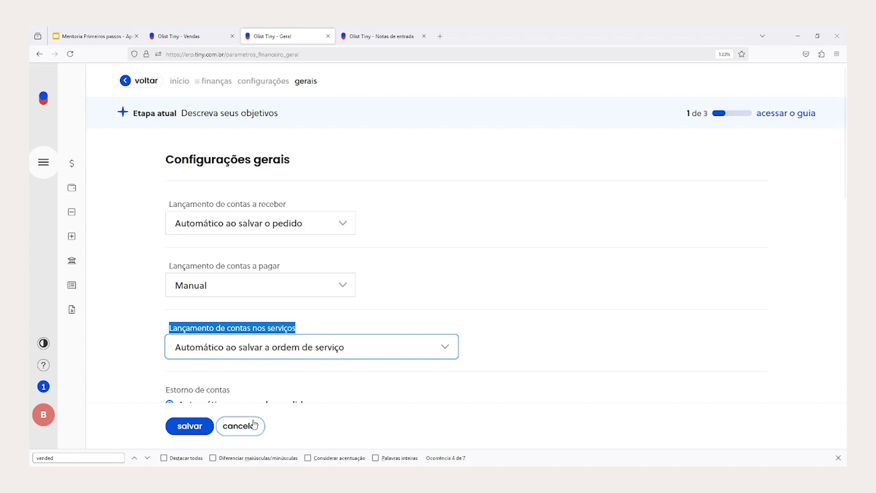
click(263, 437)
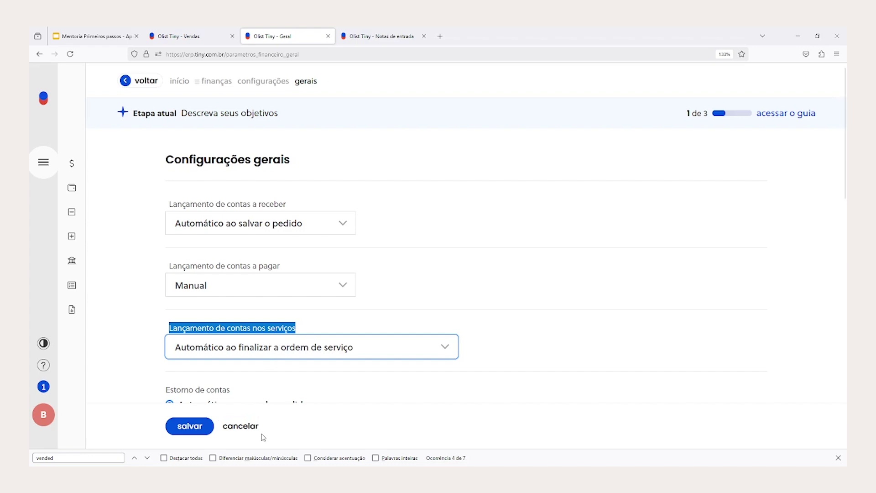
click(267, 346)
click(261, 367)
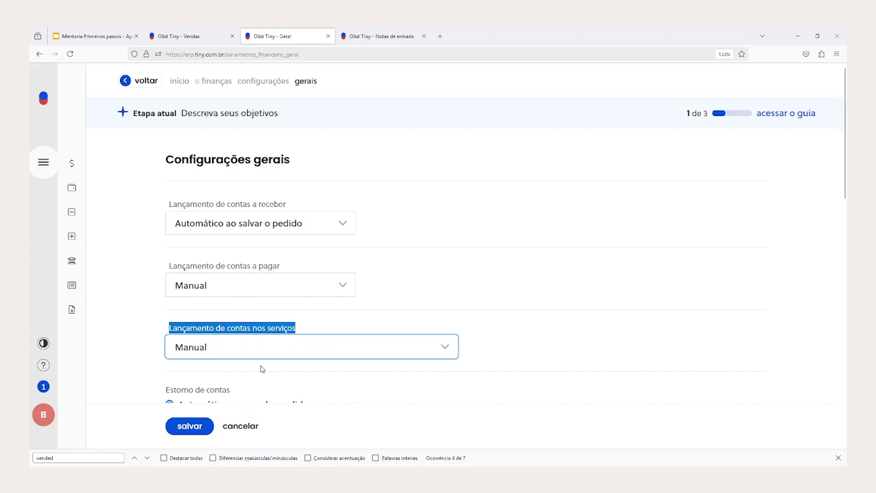
triple_click(185, 211)
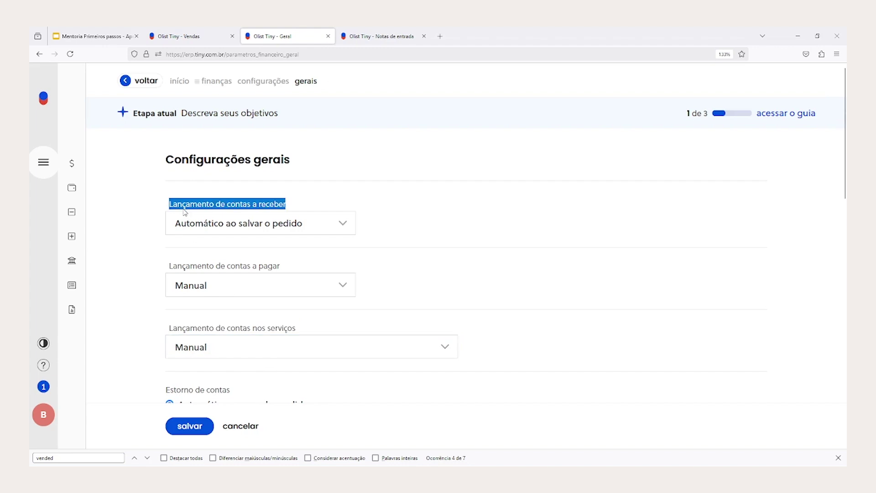
click(184, 425)
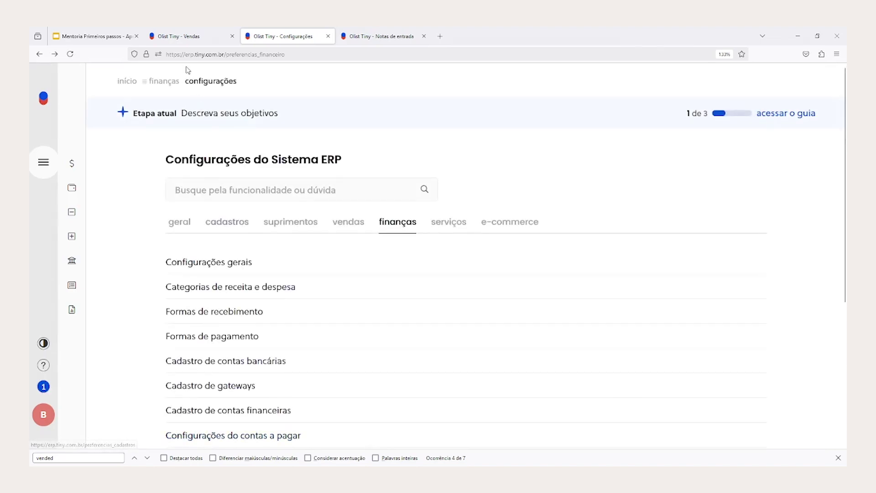
Re-save order 103 through editar and salvar, then reopen finance Configurações gerais.
click(182, 42)
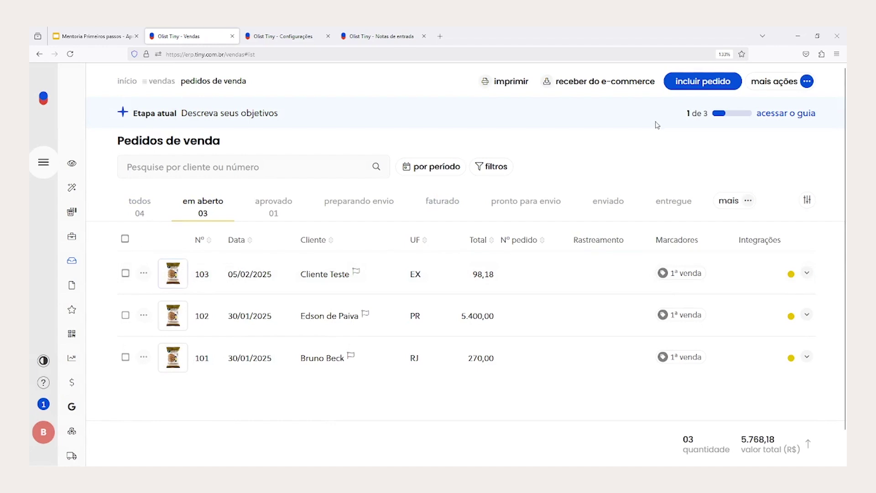
click(705, 85)
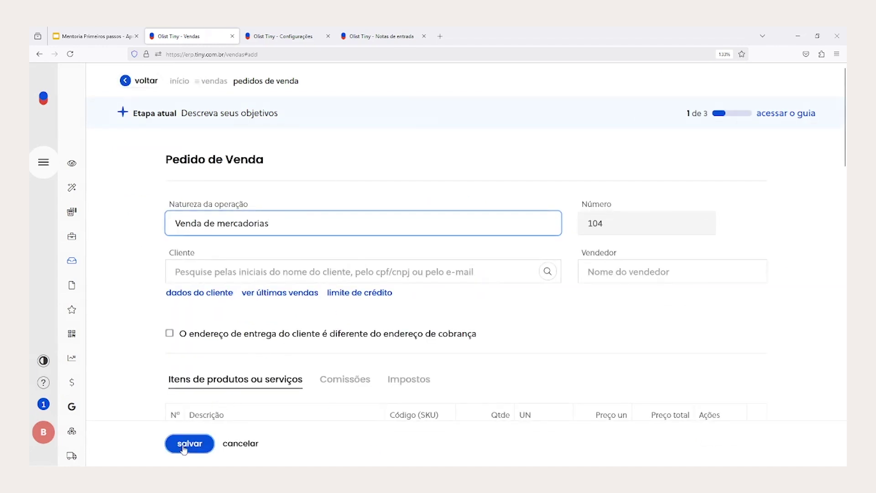
click(133, 82)
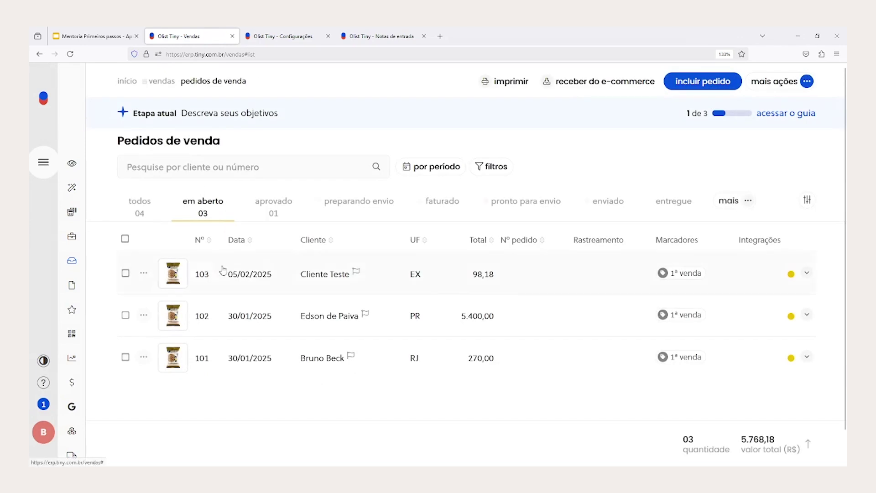
click(272, 274)
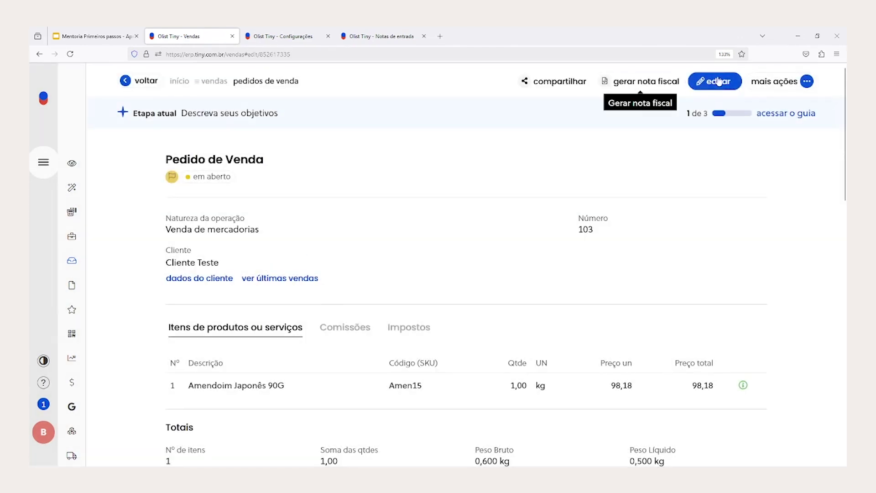
click(714, 83)
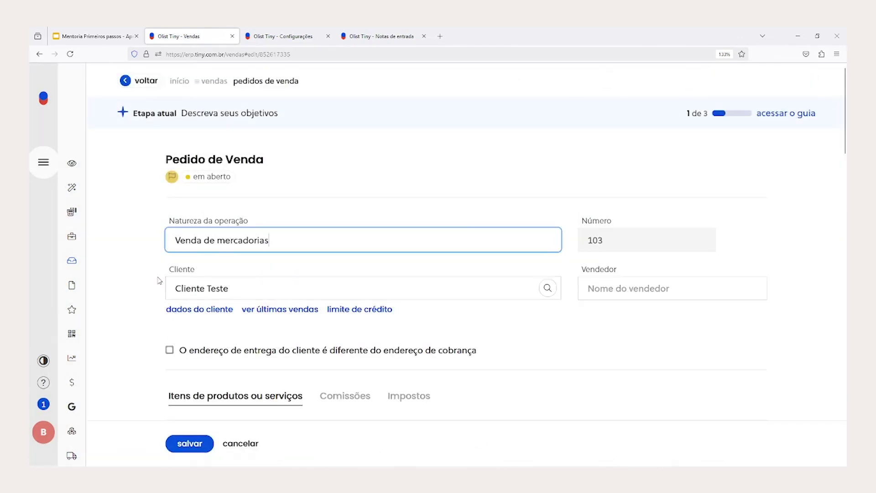
click(181, 449)
click(209, 444)
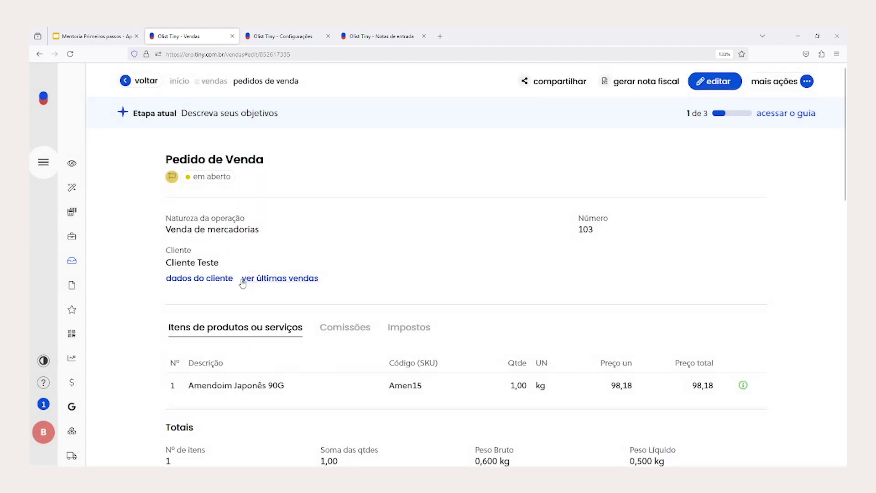
click(146, 81)
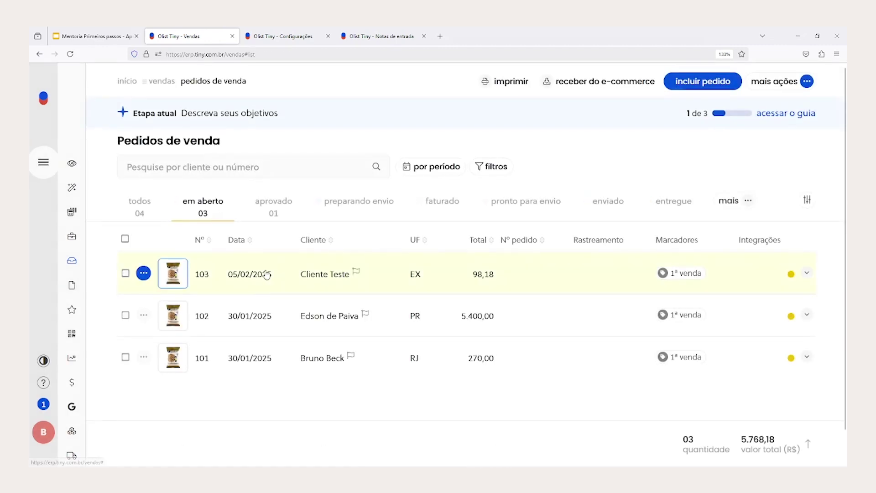
click(291, 36)
click(205, 269)
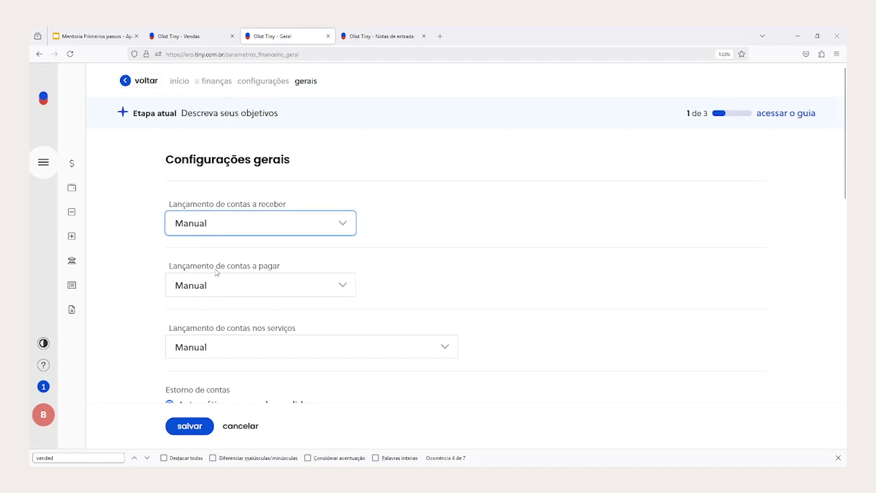
Save the finance setting that auto-launches receivables on order save, then reopen order 103 for editing.
key(Down)
click(188, 428)
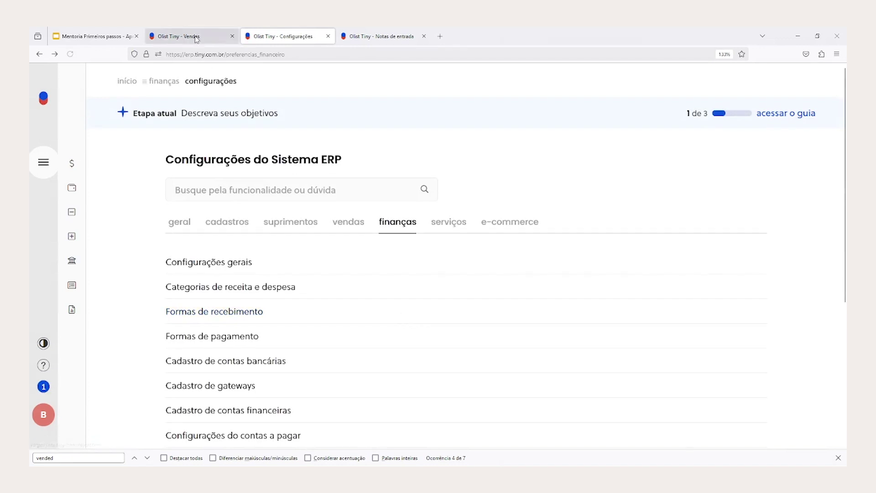
click(178, 36)
click(287, 273)
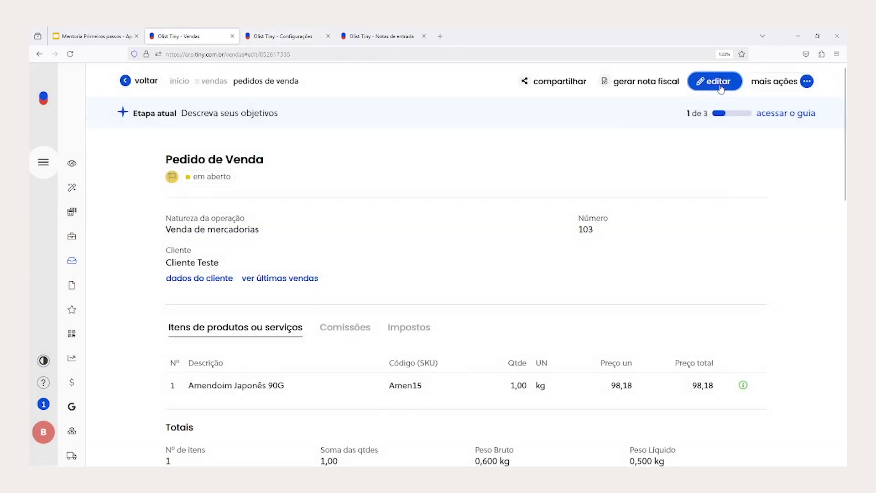
click(719, 84)
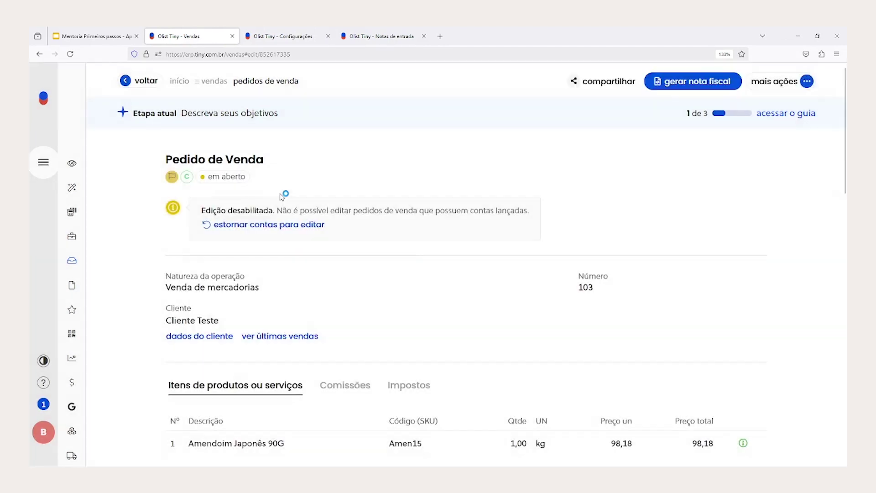
Check the 30/60/90 parcelas under Pagamento on order 103, then go back to Pedidos de venda.
mouse_move(185, 180)
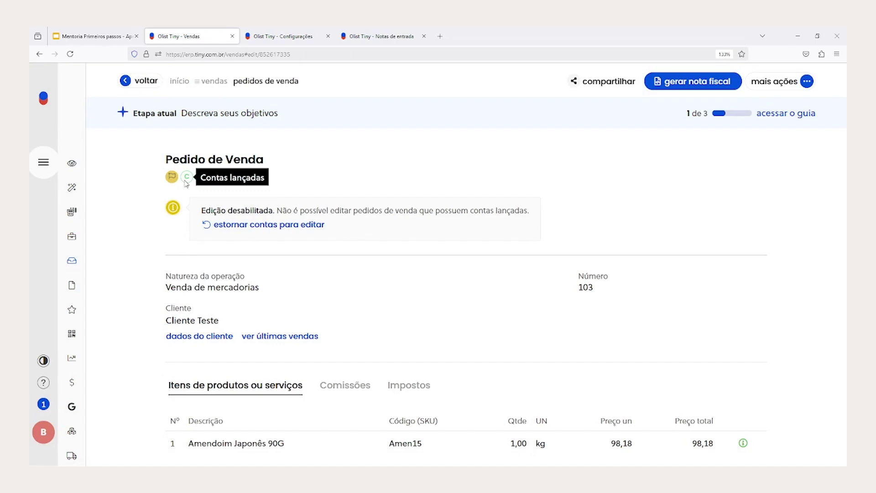
scroll(186, 183, down, 15)
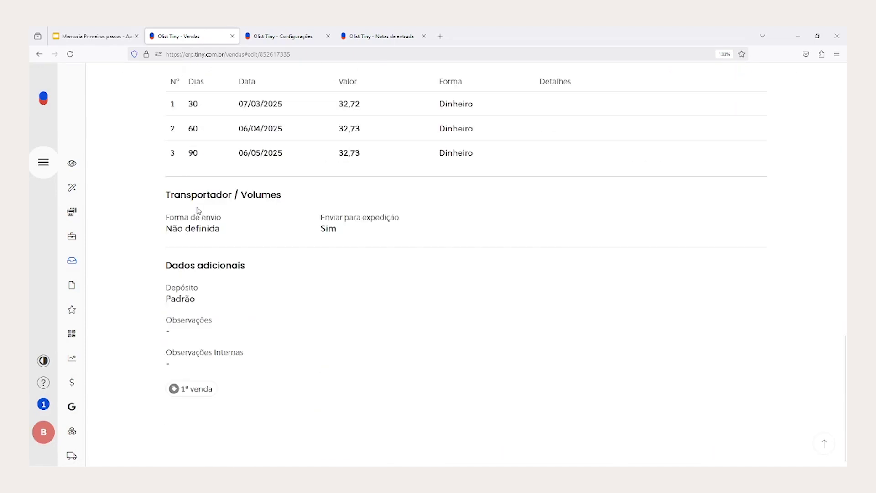
scroll(217, 249, up, 5)
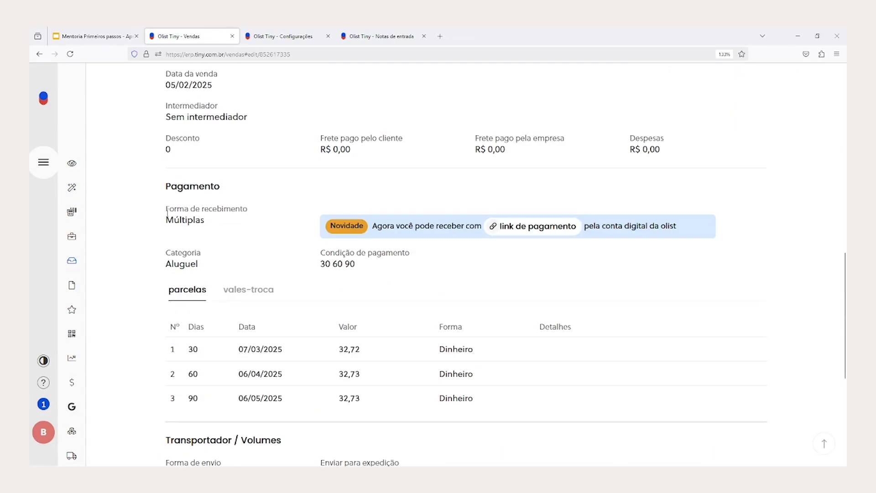
drag(165, 190, 224, 191)
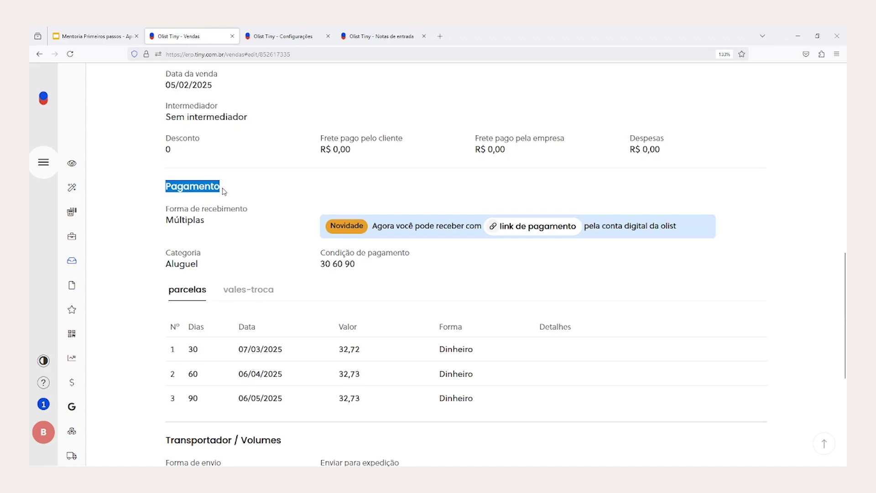
scroll(225, 274, up, 10)
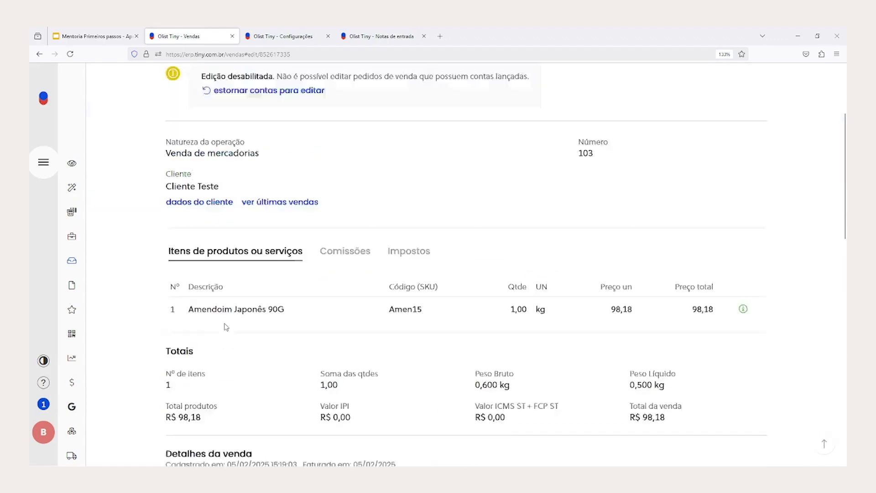
click(125, 80)
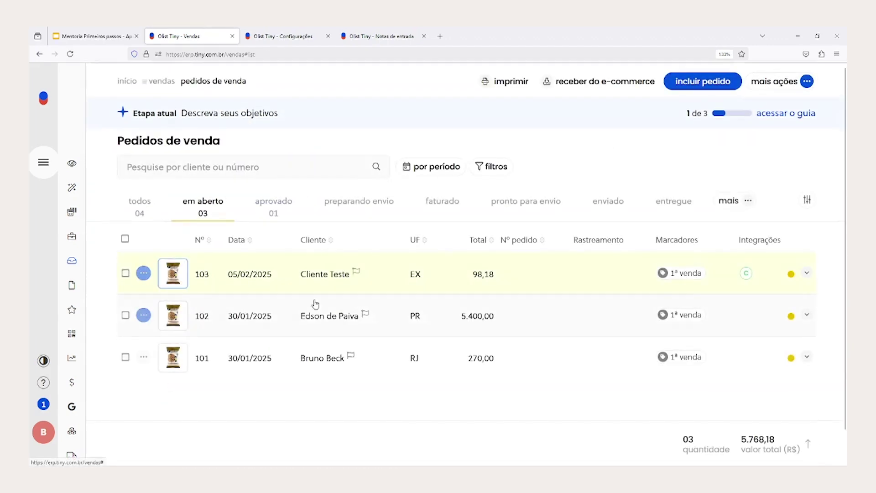
List order 103's receivables (32,72, 32,73, 32,73) in Contas a Receber and open installment 3/3's actions.
mouse_move(746, 280)
mouse_move(35, 170)
mouse_move(81, 268)
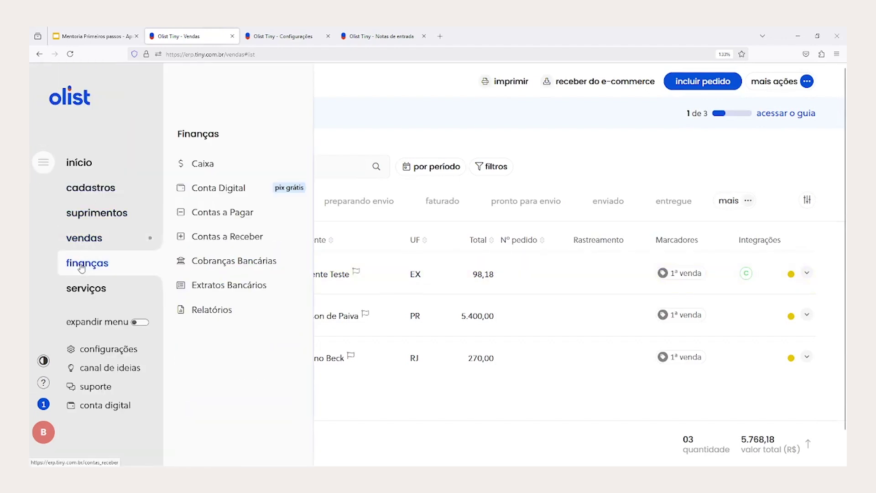
click(236, 241)
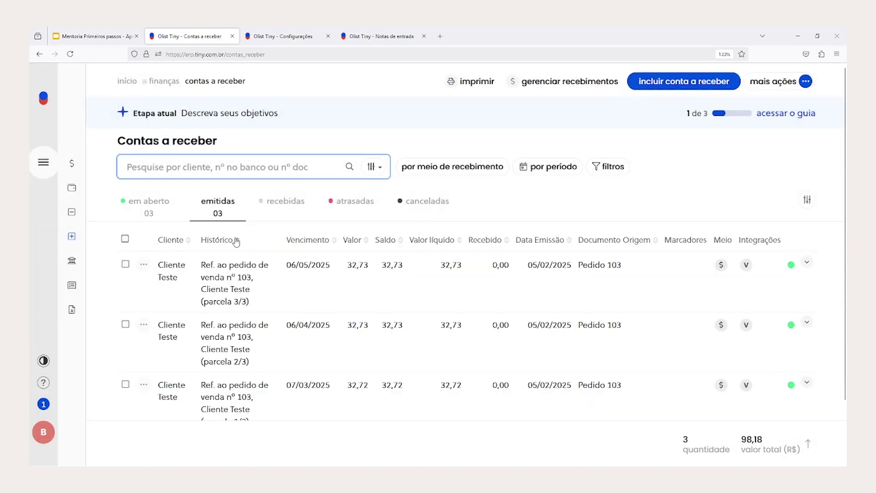
scroll(144, 265, down, 2)
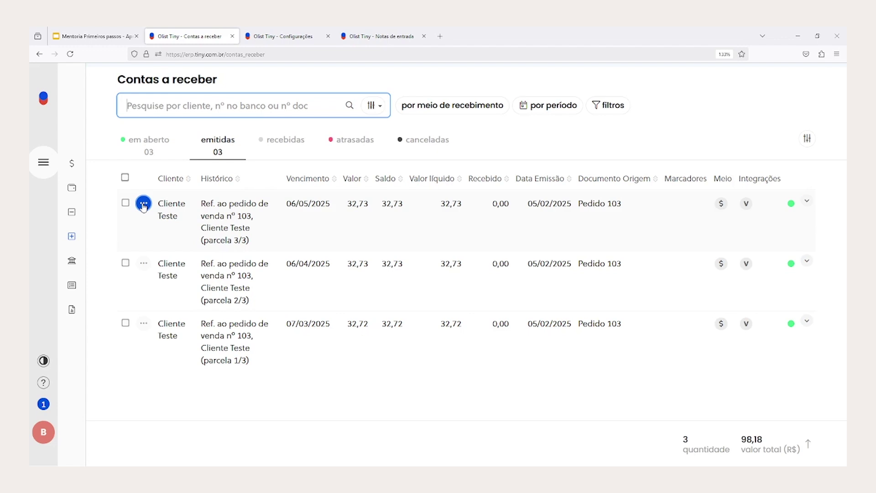
scroll(143, 207, down, 1)
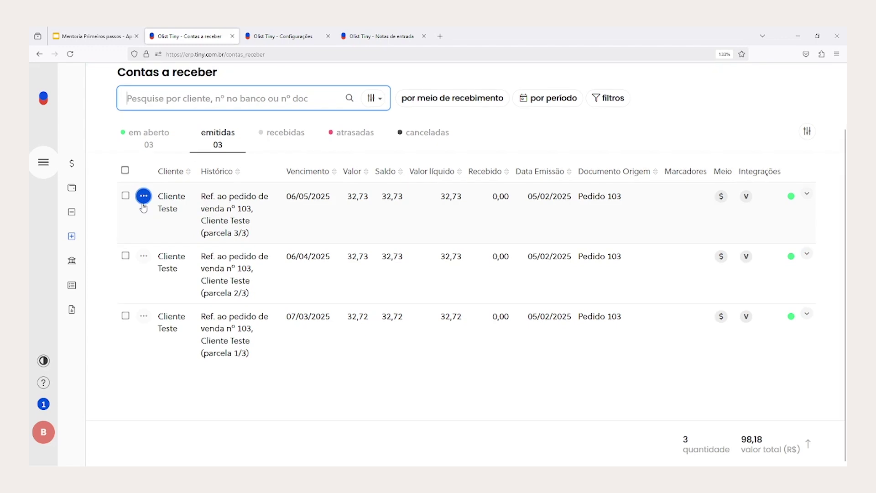
click(143, 203)
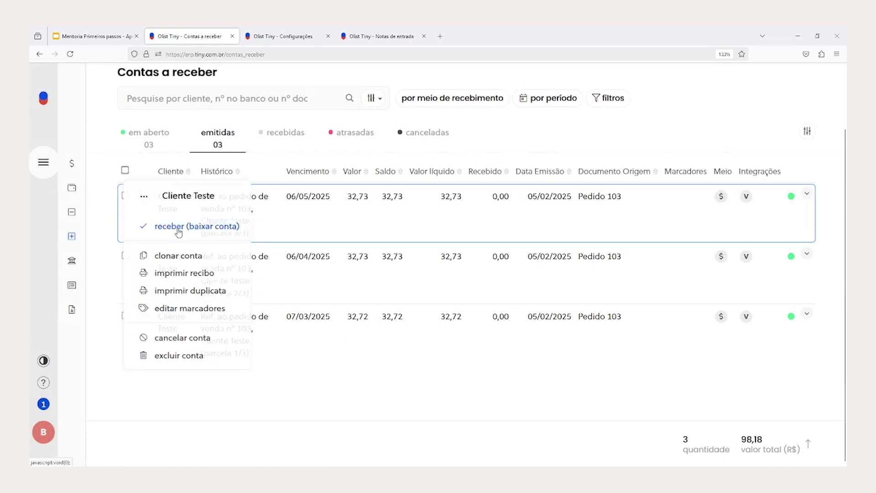
Inspect the detailed receipt form's Juros, Desconto, Acréscimo and Valor recebido fields for installment 3/3, then cancel.
click(178, 231)
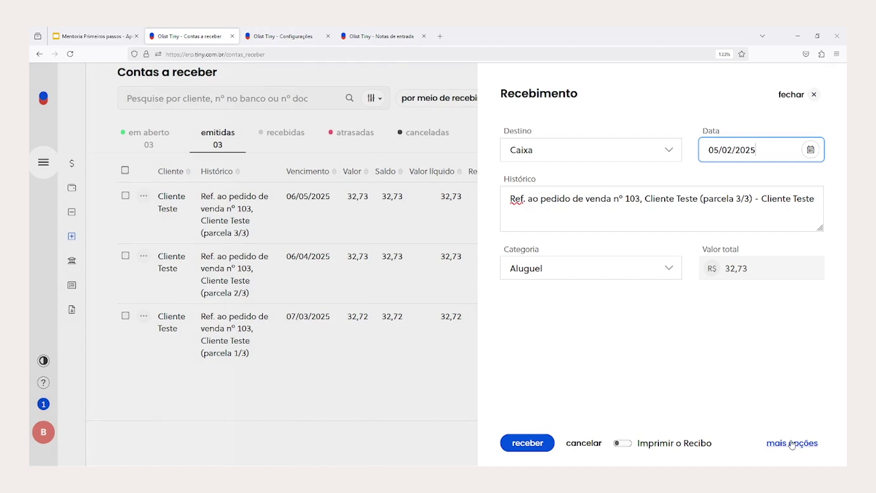
click(786, 445)
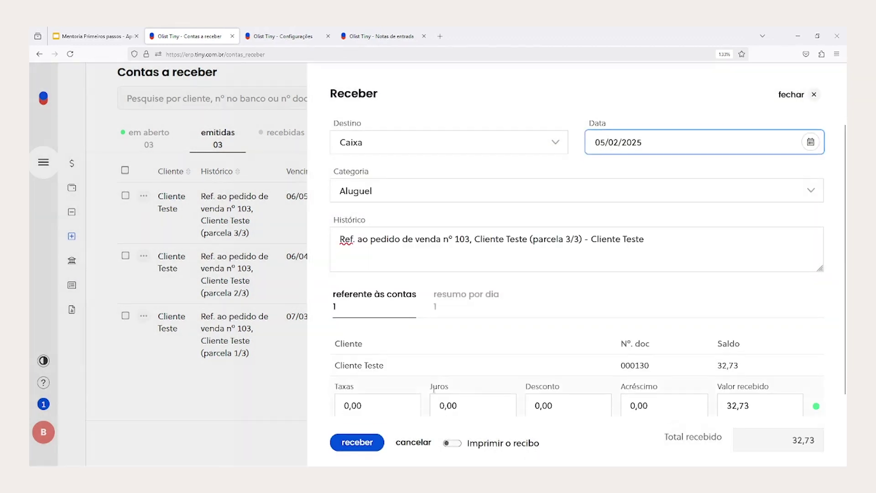
scroll(531, 412, down, 1)
drag(342, 371, 442, 377)
double_click(546, 371)
double_click(648, 370)
triple_click(734, 370)
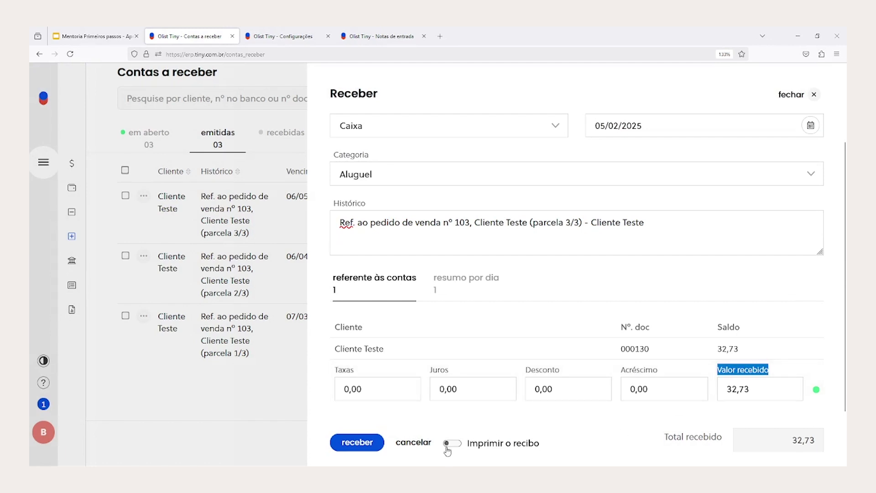
click(428, 442)
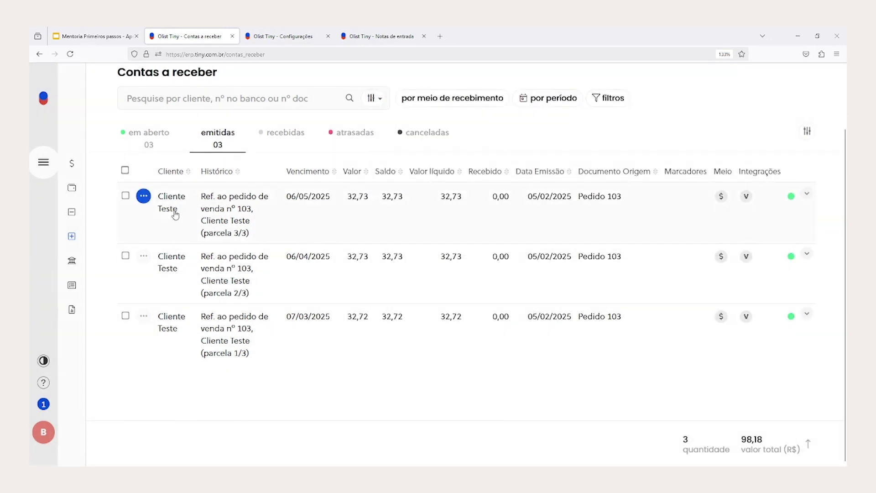
Receive installment 3/3 for 32,73 with Destino set to Banrisul.
click(144, 200)
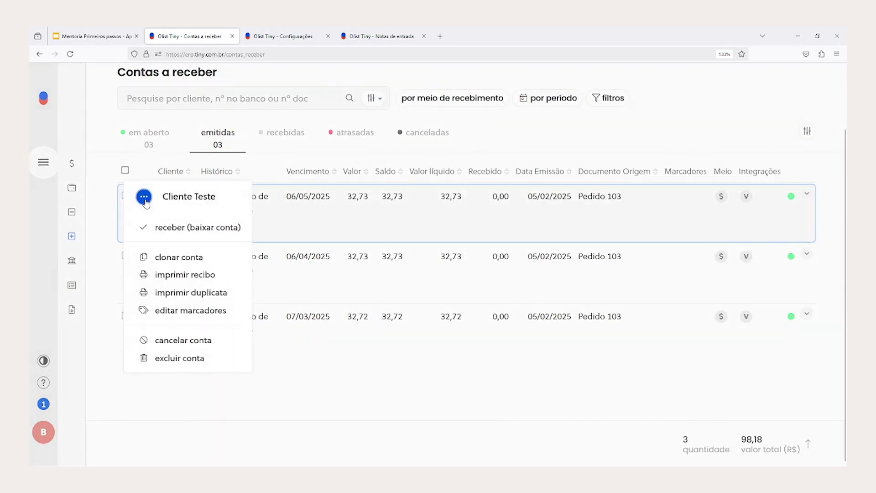
click(187, 229)
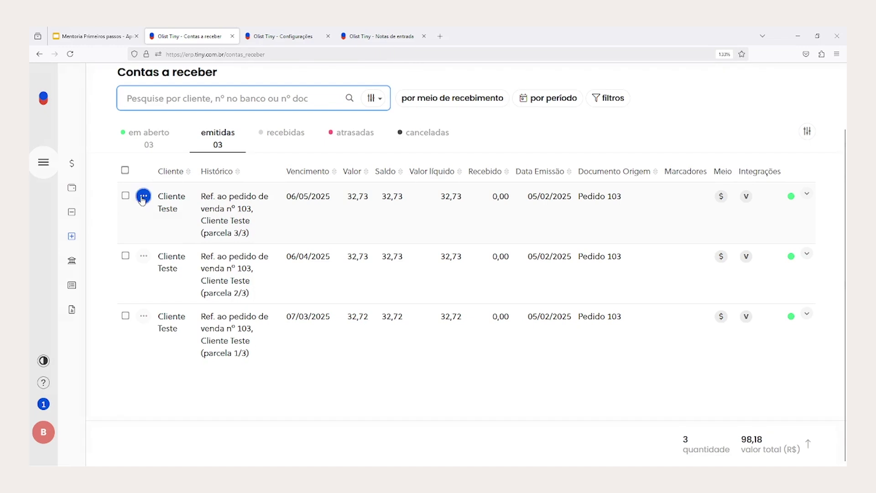
click(142, 196)
click(155, 226)
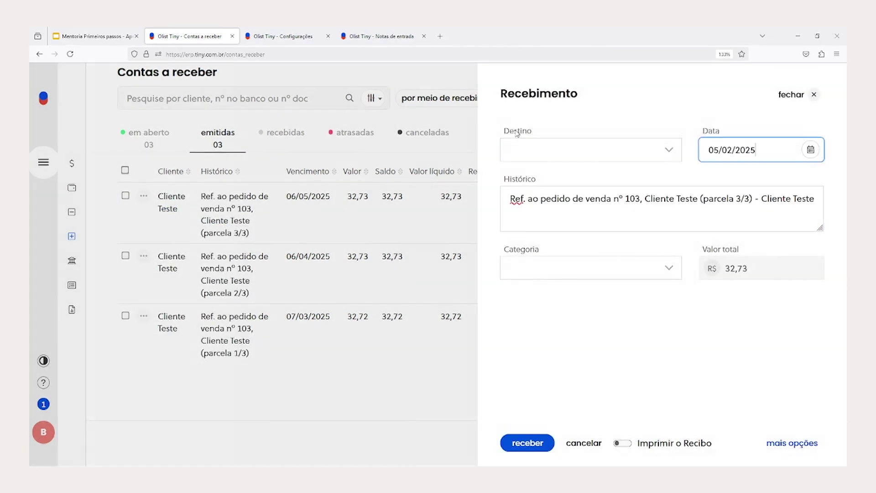
double_click(517, 132)
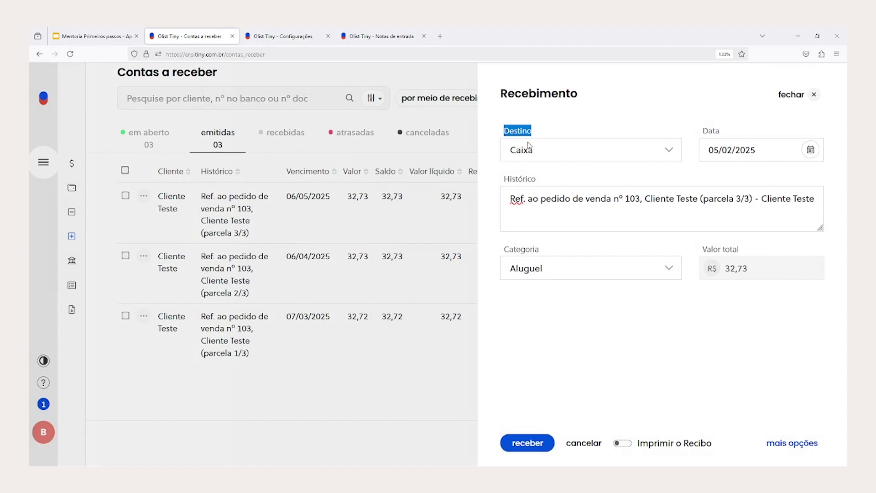
key(Down)
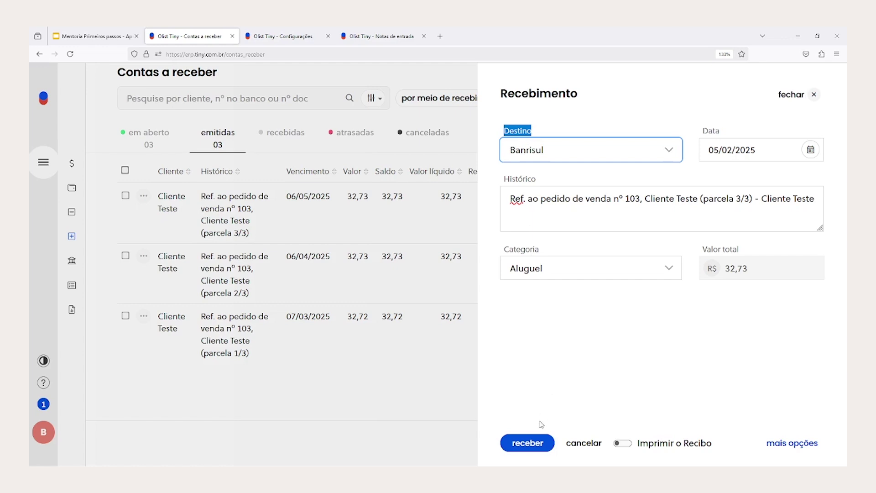
click(532, 445)
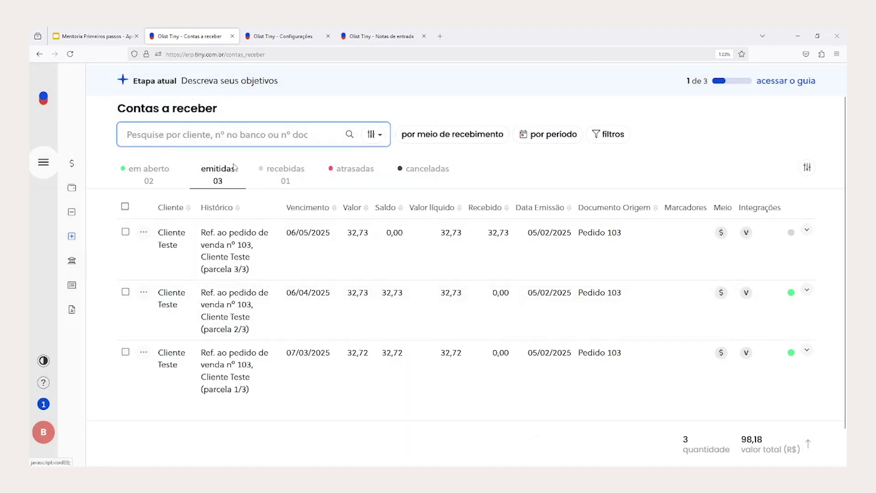
Filter receivables to recebidas, then view the Banrisul account in Caixa e Bancos.
click(283, 171)
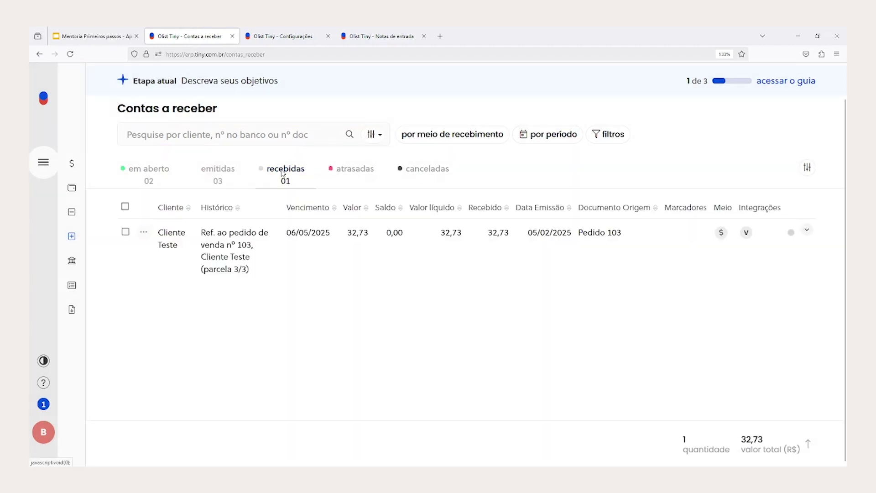
mouse_move(58, 178)
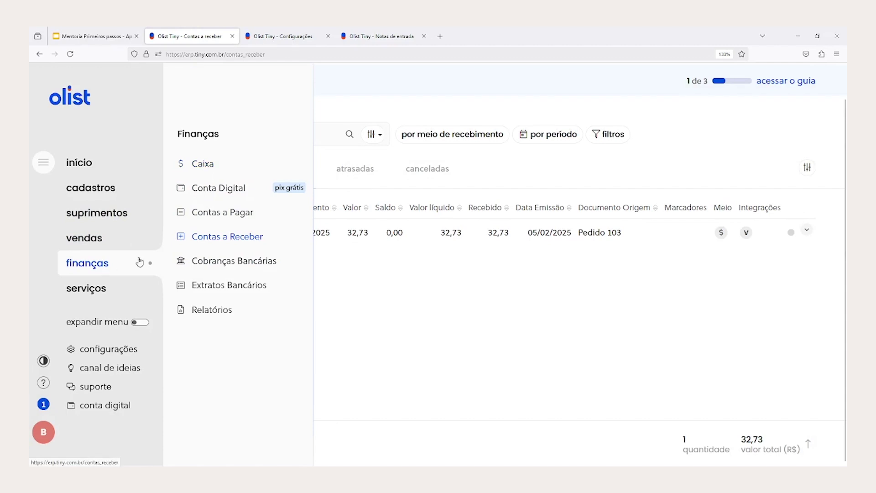
click(203, 164)
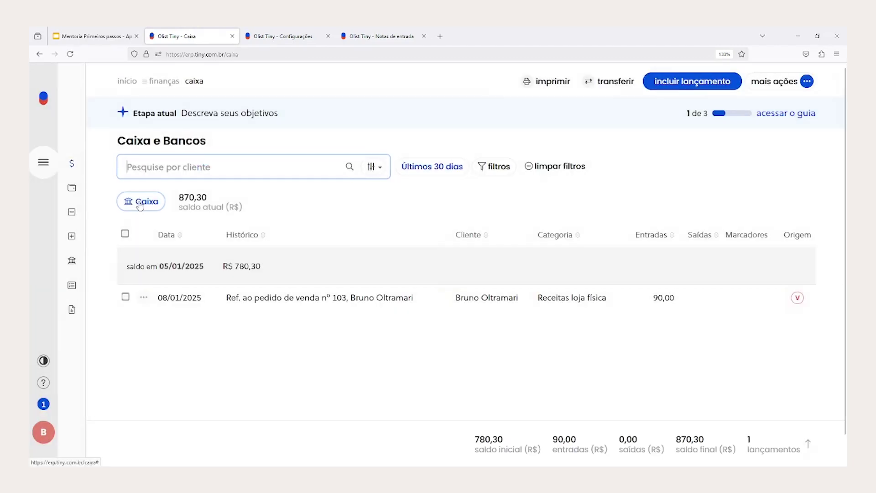
click(141, 202)
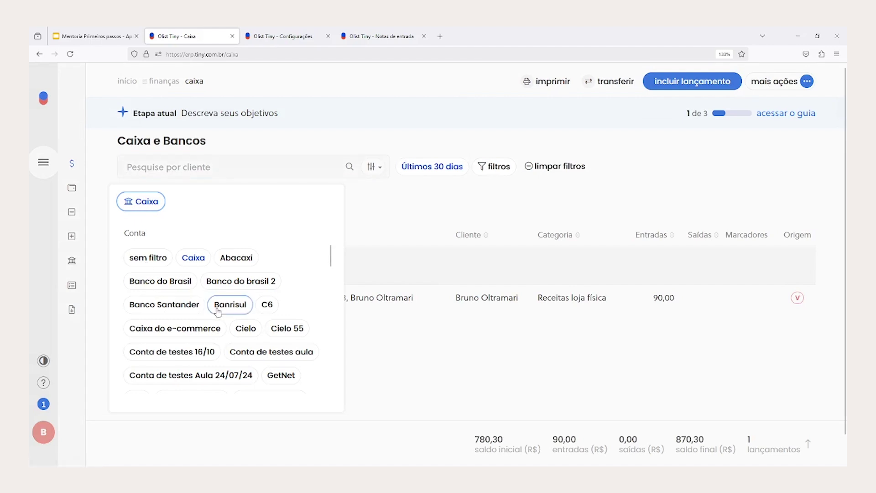
click(230, 304)
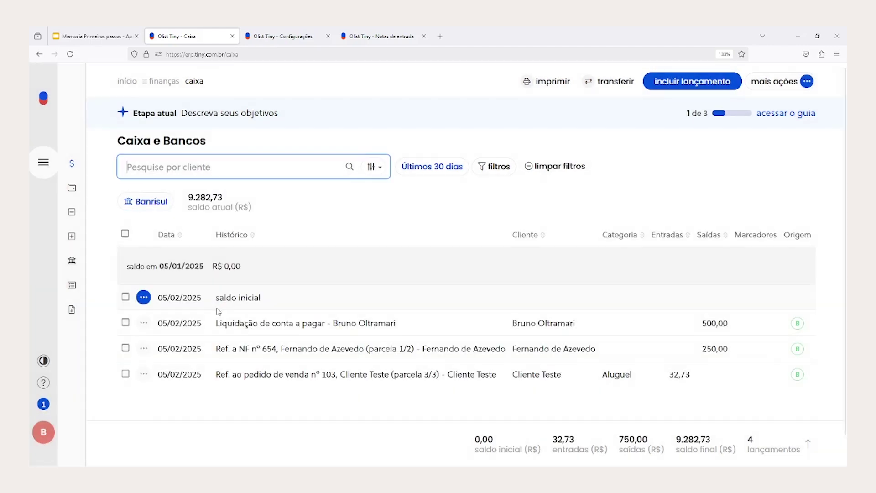
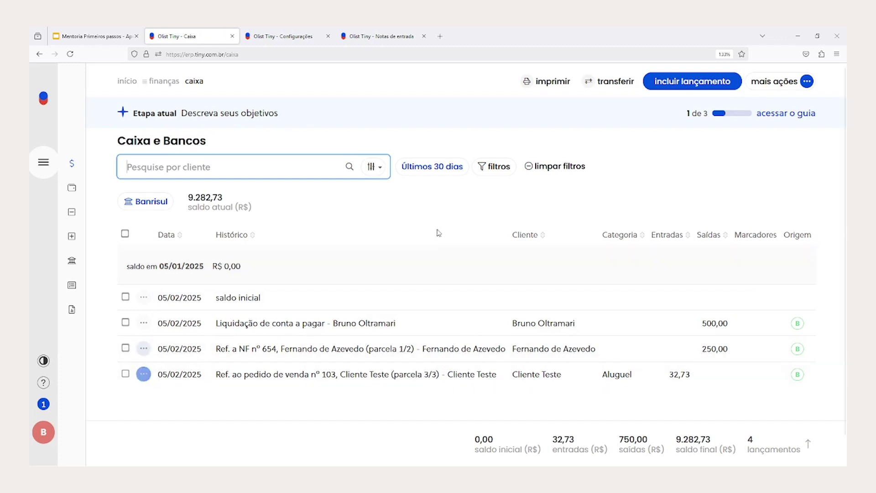
Note the current Banrisul balance, then go to the Contas a Receber list.
drag(188, 199, 223, 198)
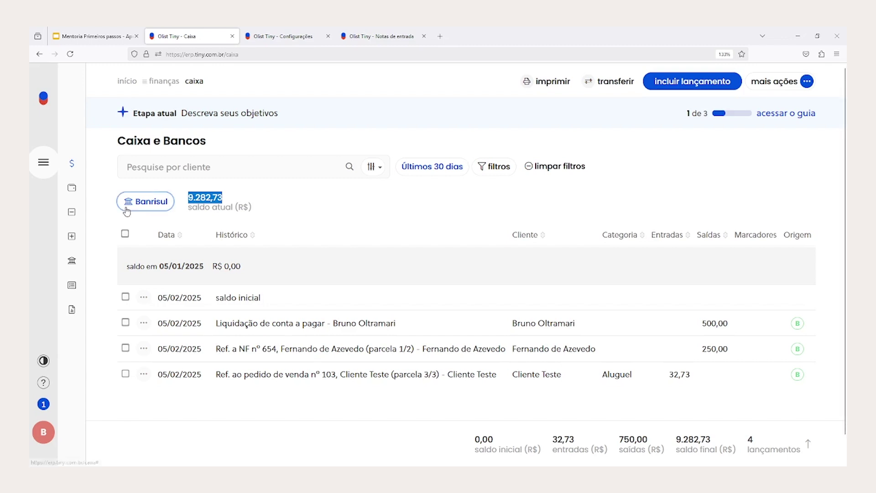
click(43, 164)
click(217, 239)
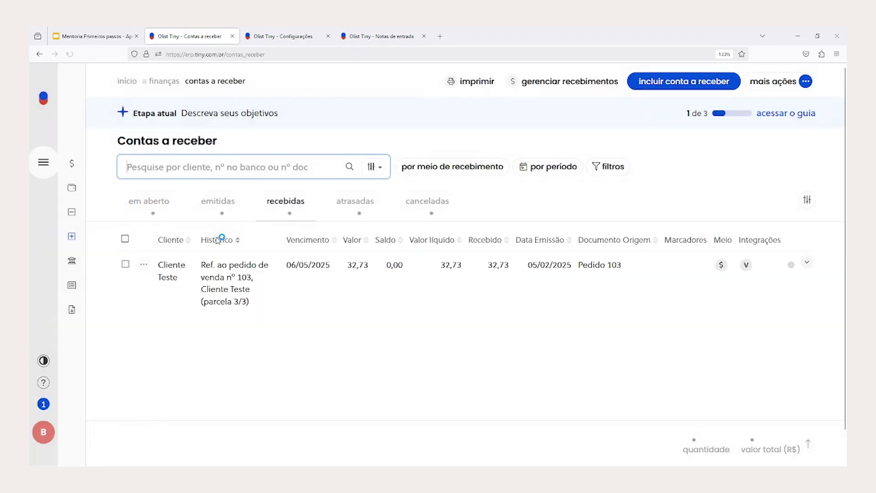
Open Configurações do contas a receber and look at the customer e-mail reminder timing choices.
click(43, 164)
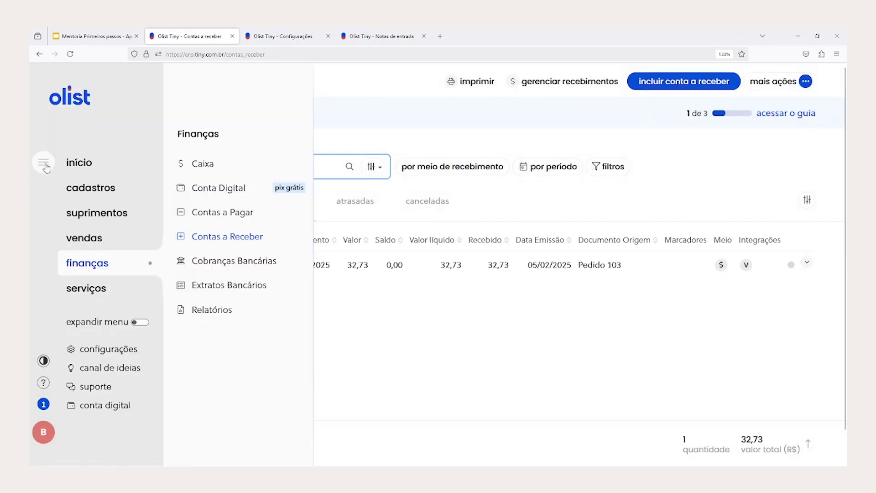
click(121, 349)
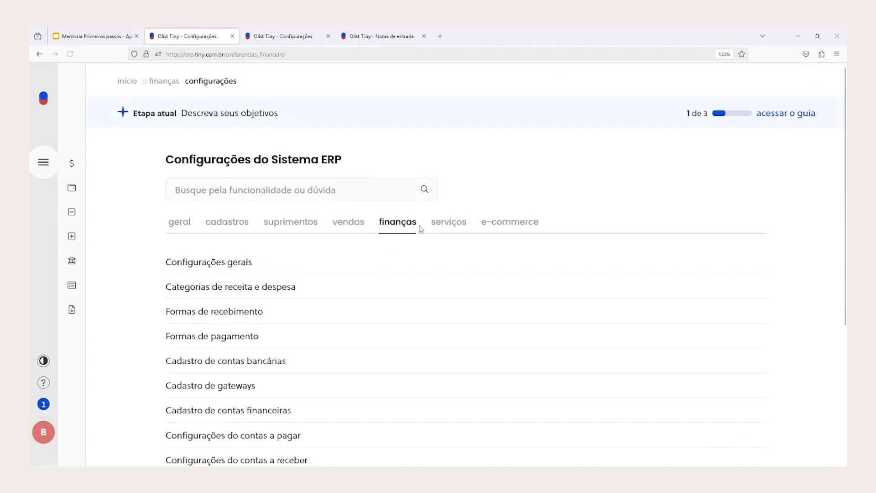
scroll(411, 221, down, 1)
drag(147, 403, 315, 403)
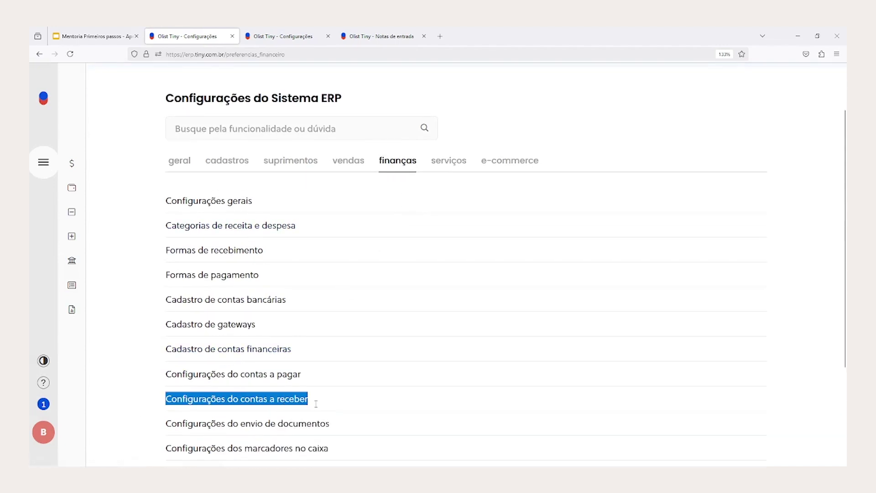
click(306, 404)
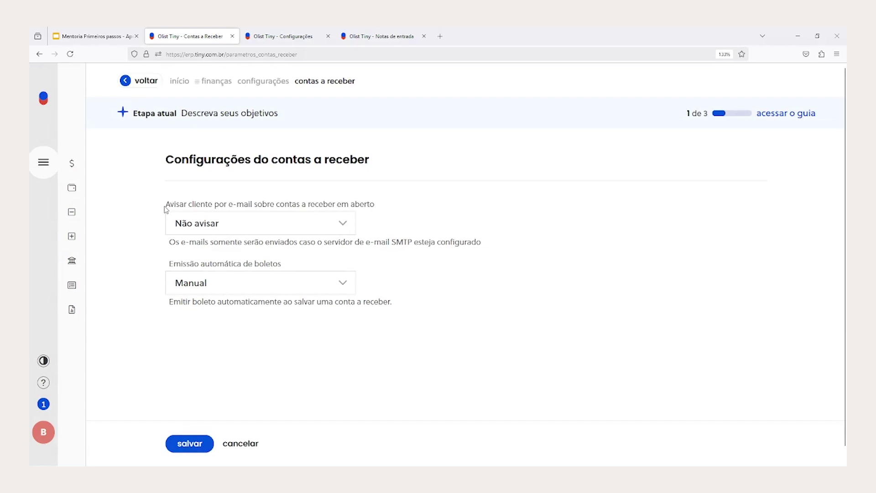
drag(168, 210, 378, 213)
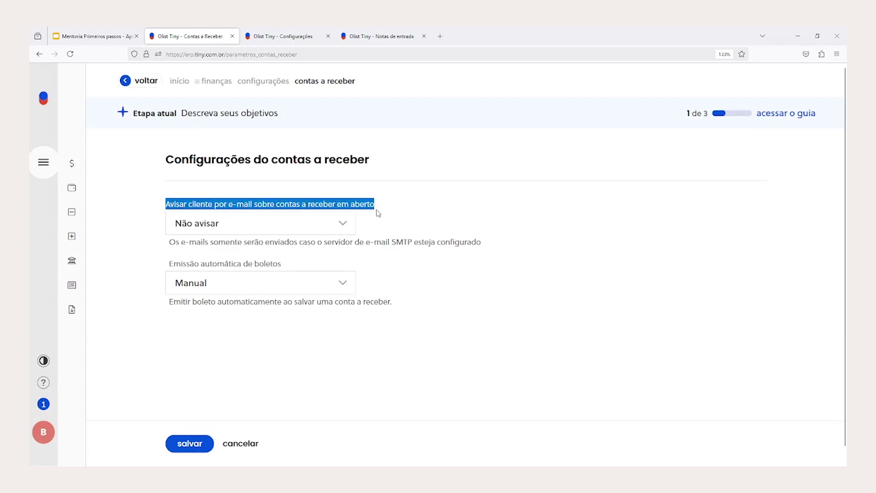
click(344, 220)
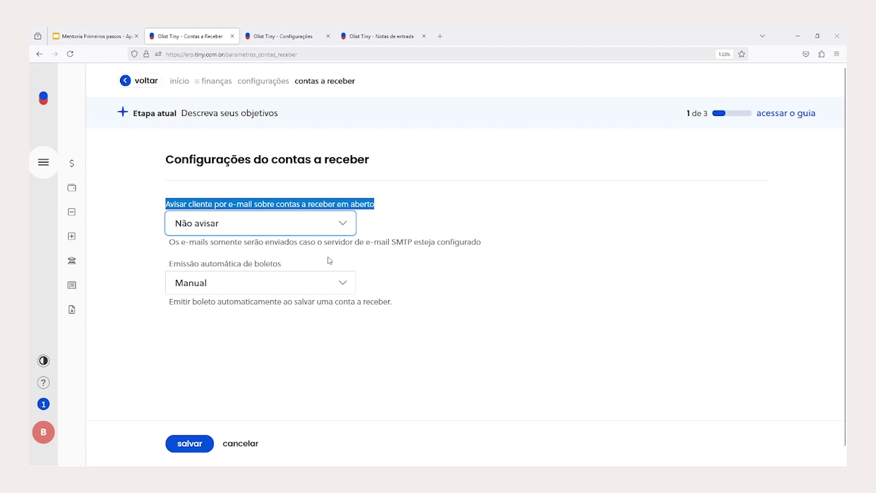
Set the e-mail reminder timing to 5 dias antes do vencimento.
click(320, 224)
click(308, 269)
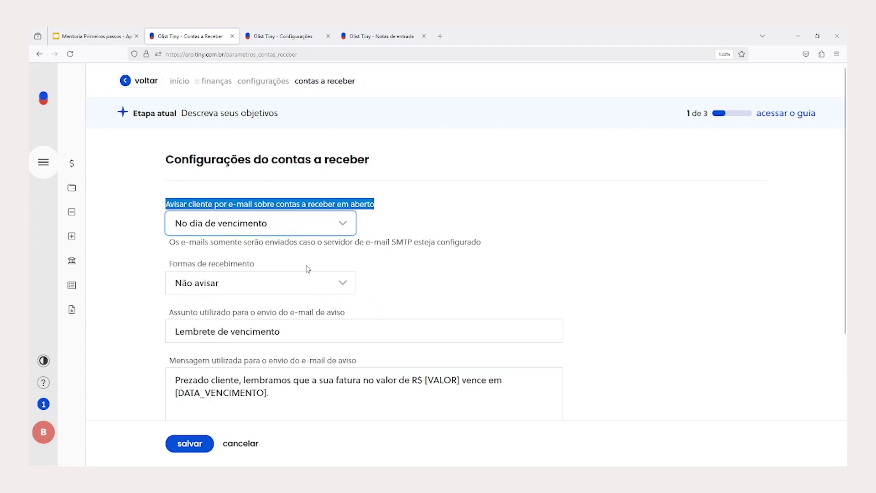
click(293, 287)
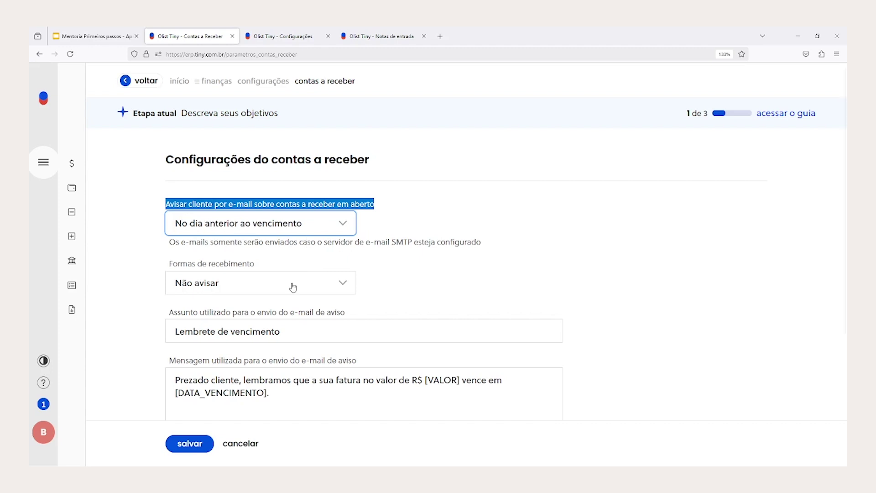
click(292, 231)
click(280, 302)
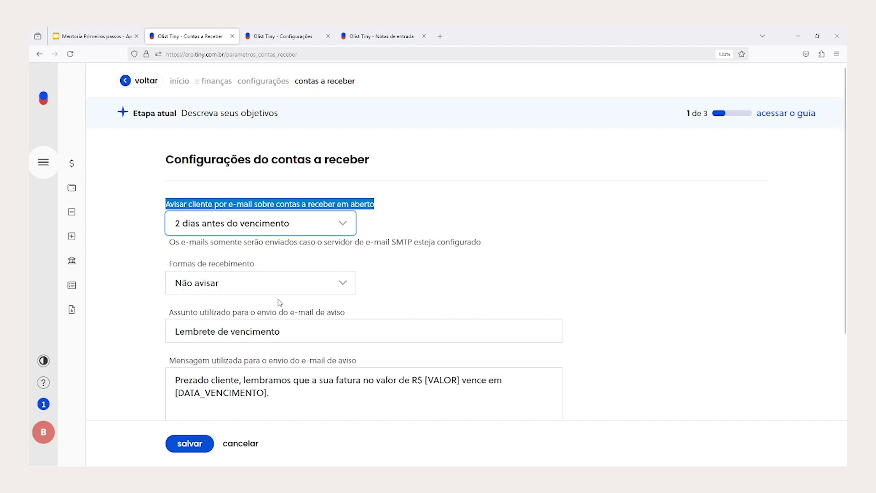
click(292, 229)
click(274, 315)
Include Boleto in the reminder receipt methods and save the settings.
click(220, 286)
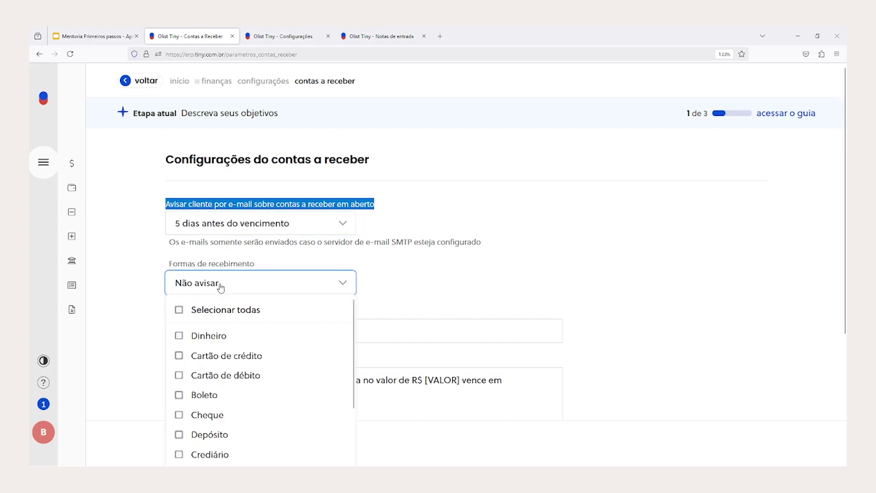
scroll(221, 287, down, 1)
click(179, 333)
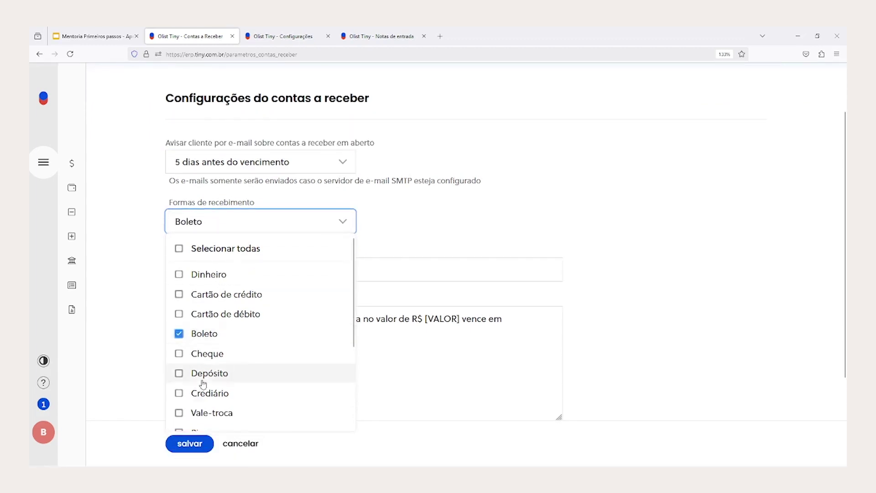
scroll(203, 364, down, 3)
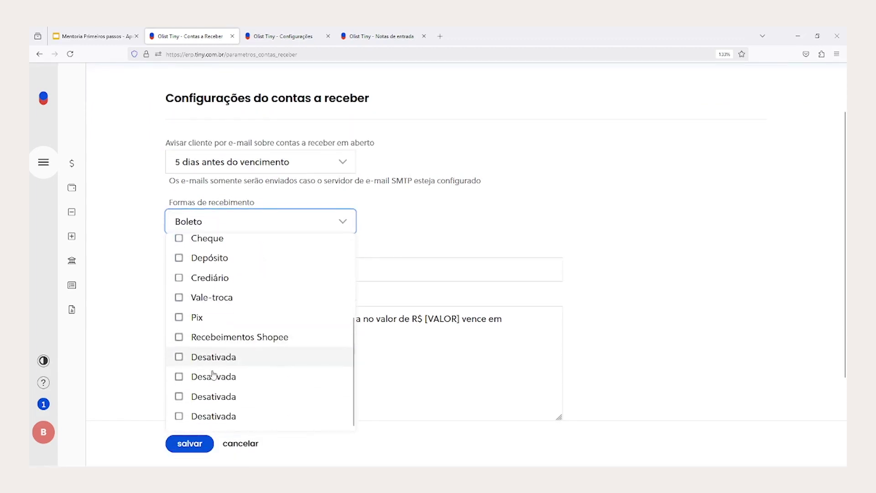
click(190, 443)
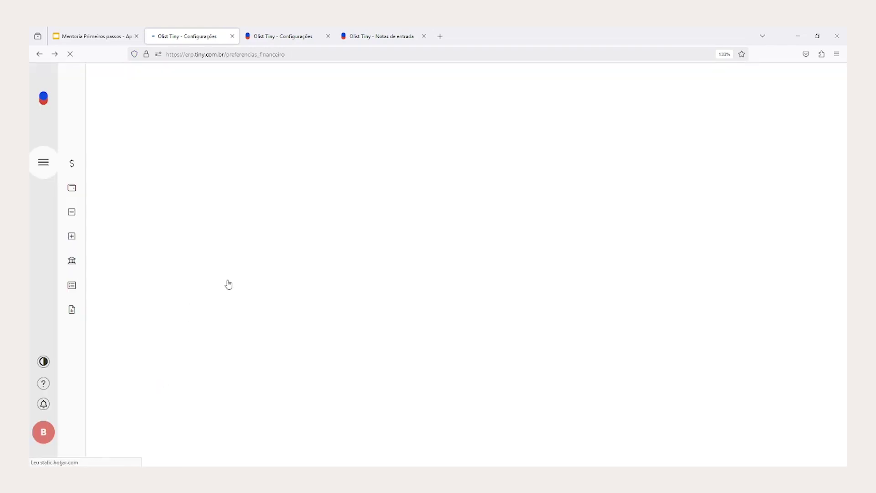
Add Dinheiro, Cartão de crédito, Cartão de débito, Cheque, Vale-troca and Crediário to the reminder methods.
scroll(224, 386, down, 3)
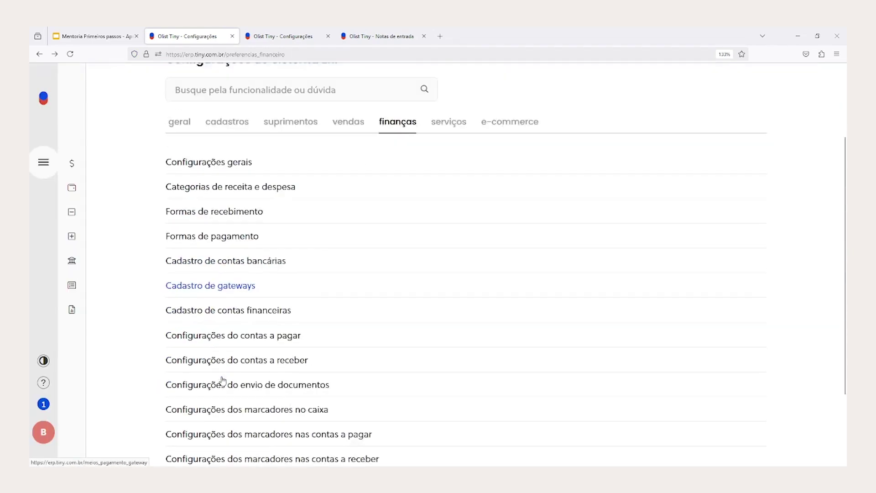
click(239, 339)
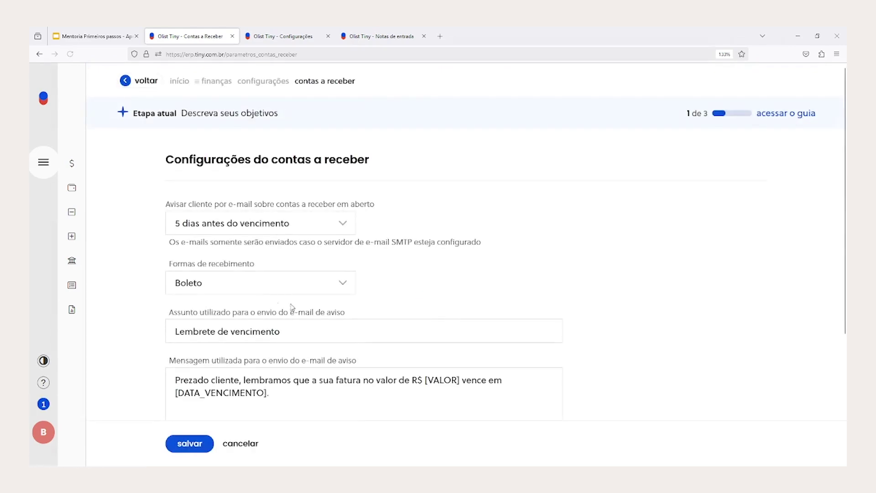
click(208, 288)
click(182, 335)
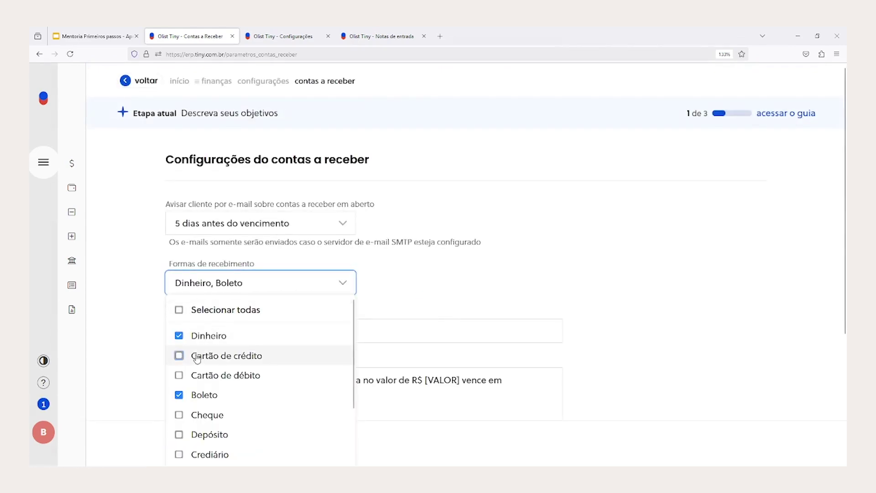
click(194, 356)
click(194, 375)
click(200, 414)
click(213, 434)
scroll(215, 451, down, 3)
click(211, 405)
click(210, 367)
click(210, 386)
click(511, 219)
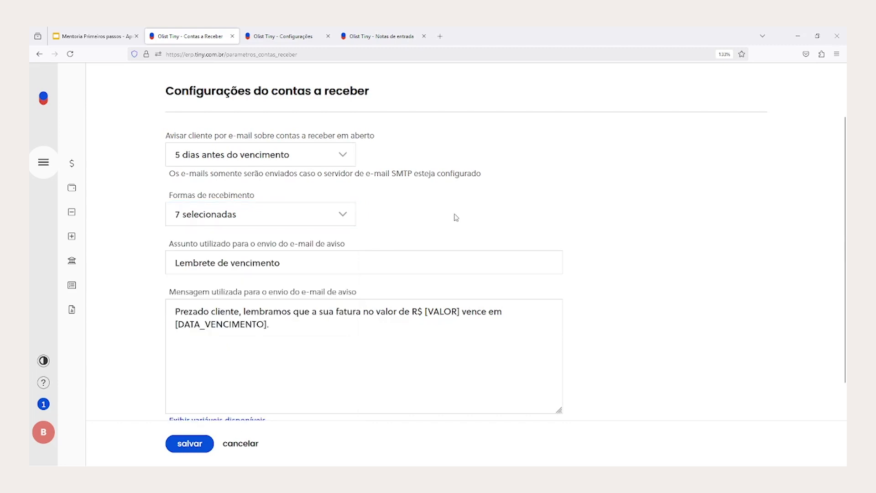
Review the 'Lembrete de vencimento' subject and the [VALOR] and [DATA_VENCIMENTO] variable descriptions.
drag(170, 248, 350, 250)
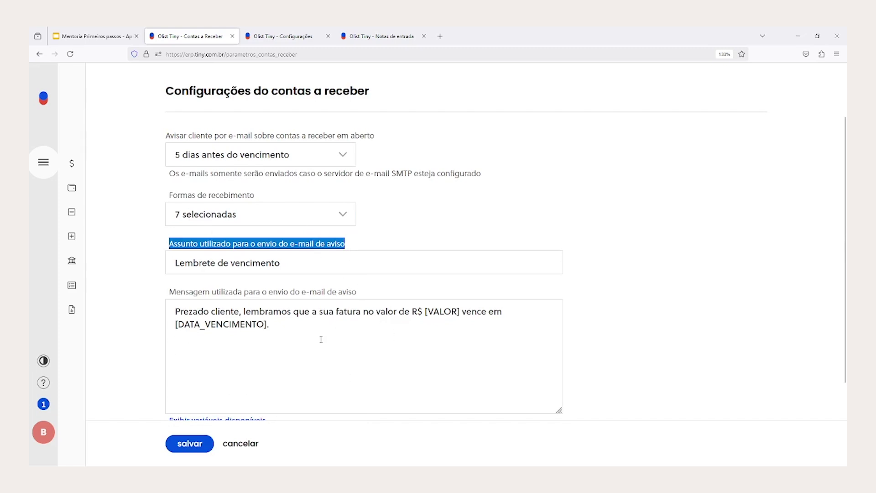
drag(185, 265, 374, 271)
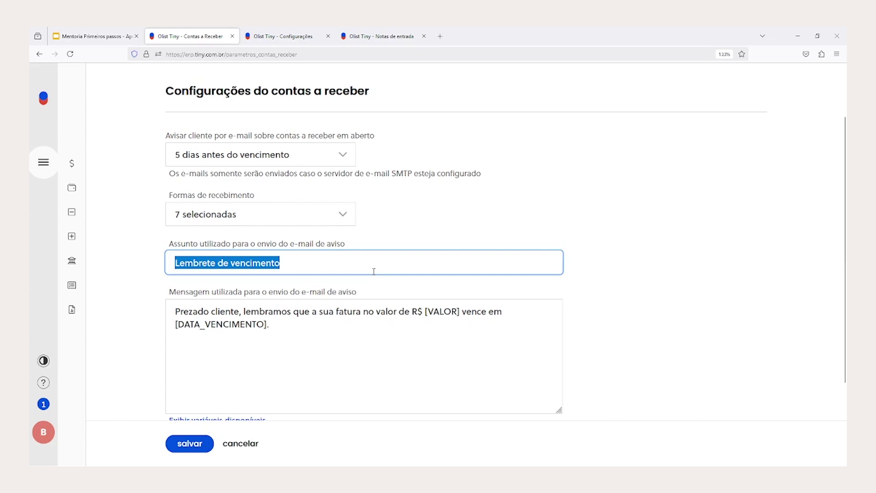
scroll(235, 313, down, 2)
drag(164, 233, 370, 237)
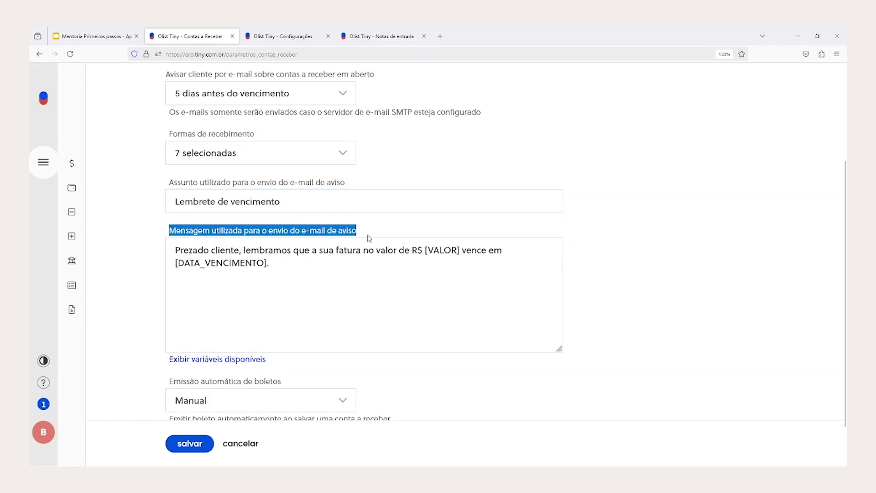
click(215, 364)
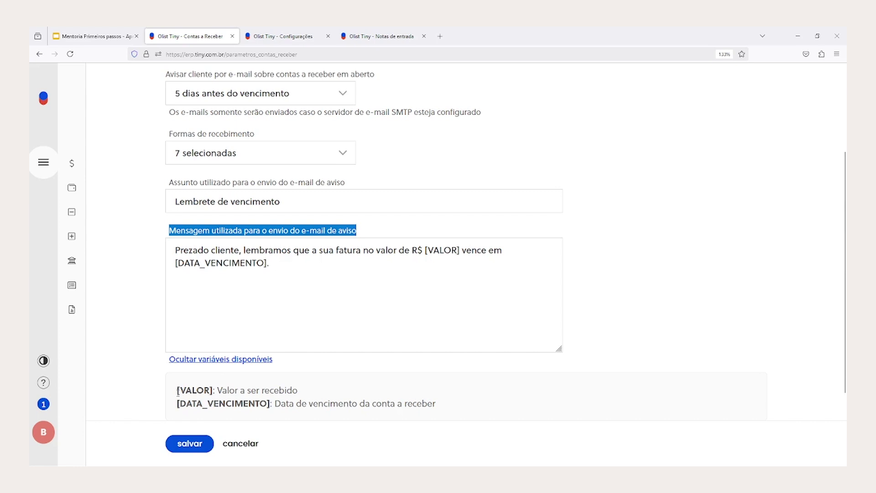
drag(425, 250, 460, 250)
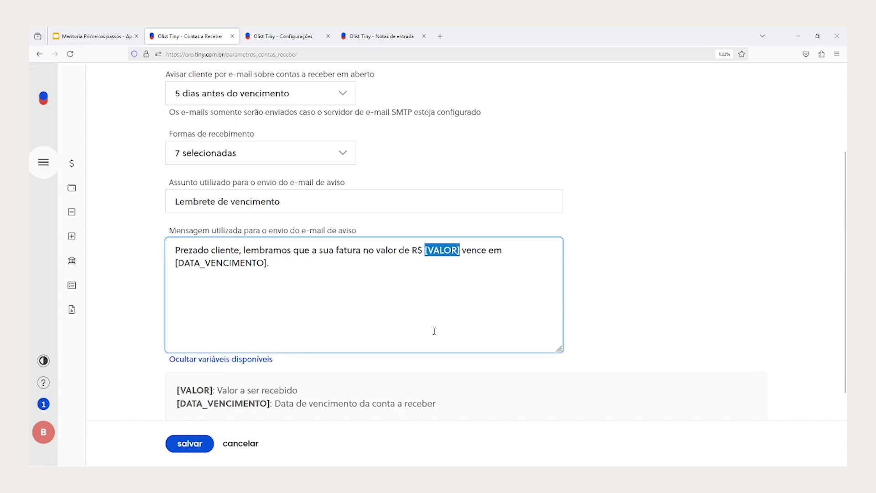
scroll(434, 331, down, 2)
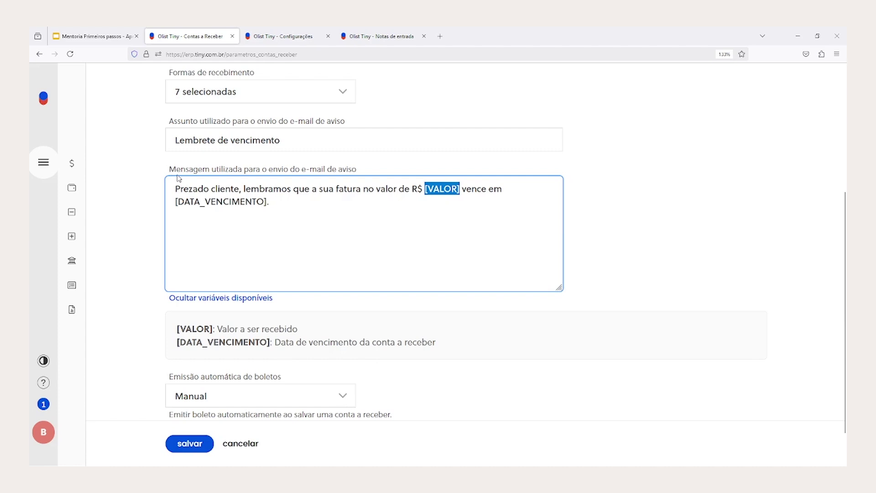
drag(176, 329, 317, 330)
drag(179, 343, 461, 350)
Locate [VALOR] and [DATA_VENCIMENTO] in the reminder message, then return to the finance settings.
click(315, 220)
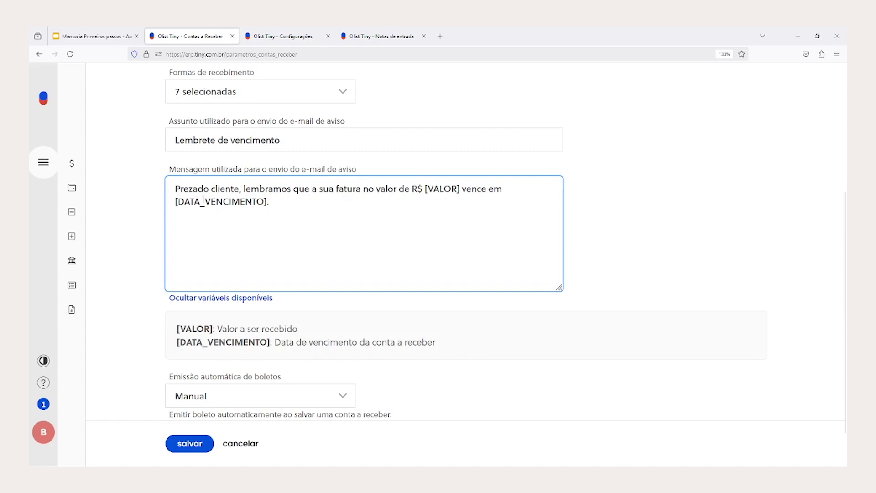
drag(176, 189, 278, 194)
click(461, 188)
drag(173, 203, 296, 206)
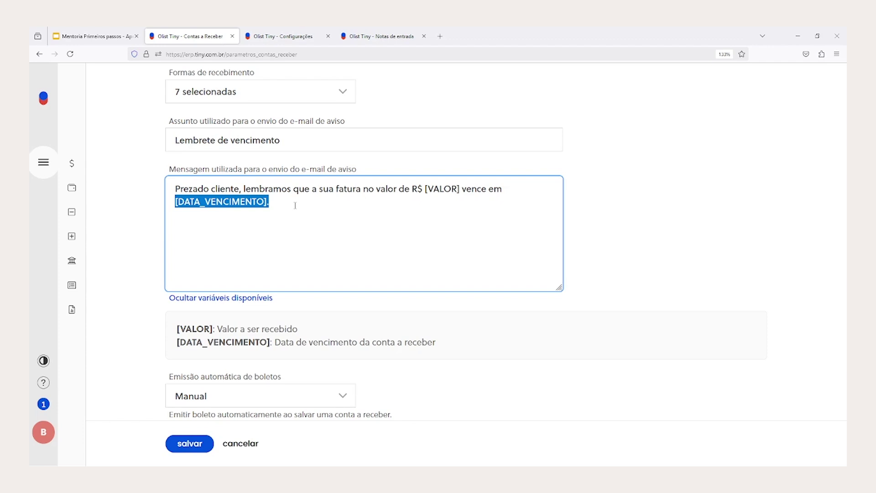
scroll(295, 205, up, 5)
click(146, 82)
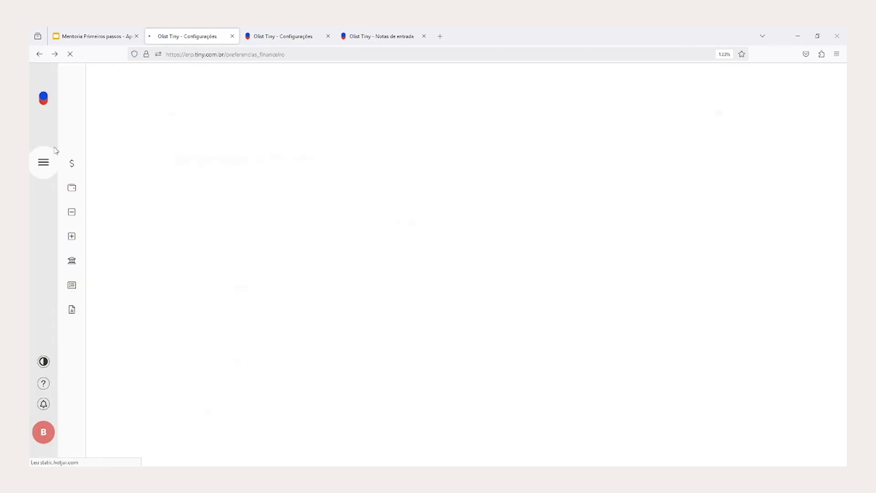
click(46, 163)
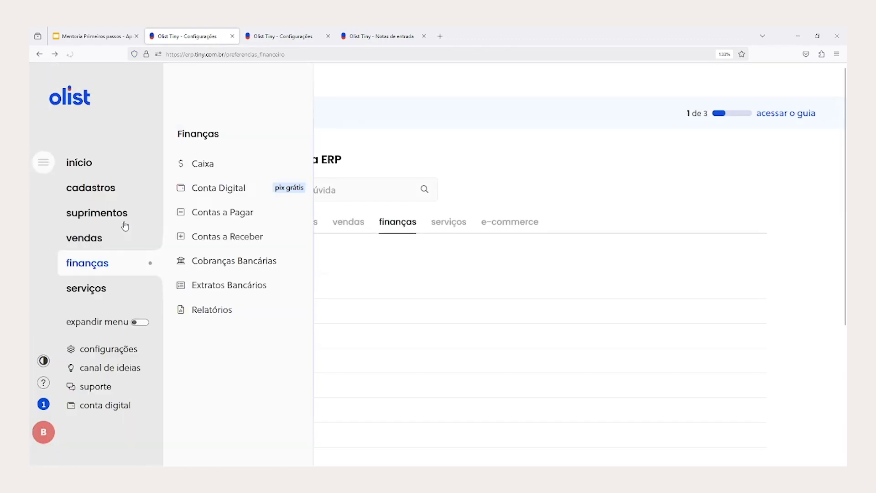
click(97, 241)
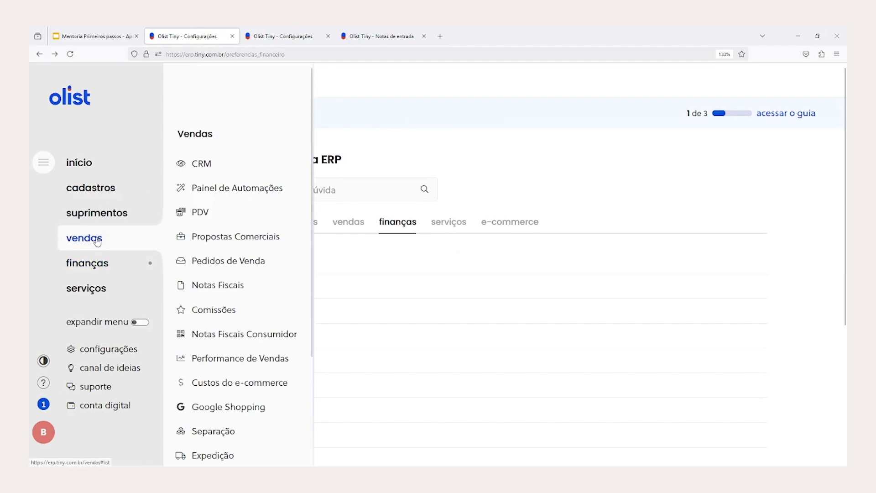
click(93, 267)
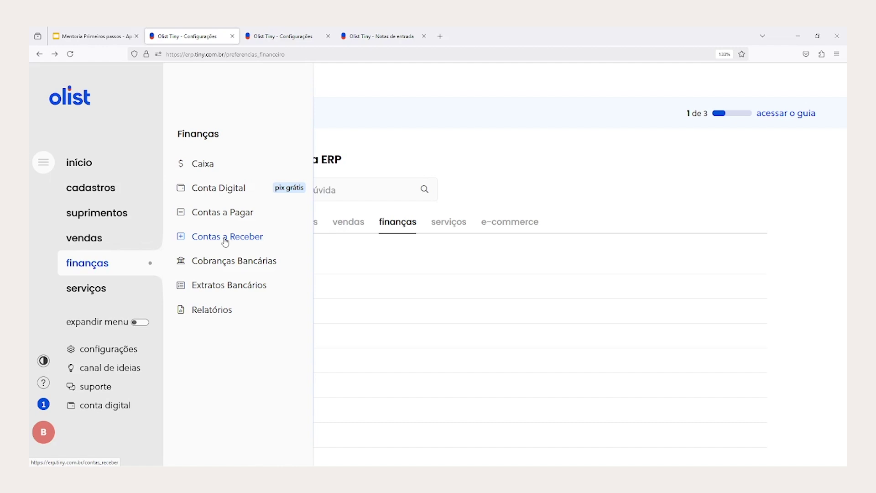
click(220, 263)
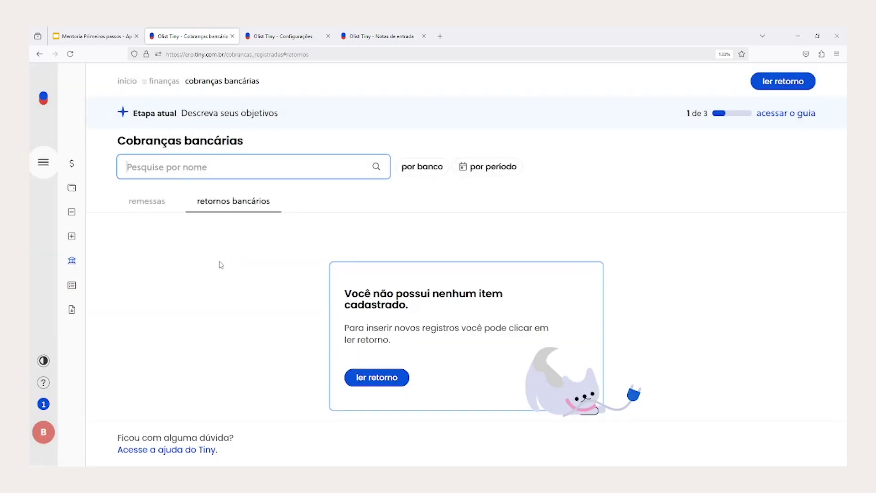
click(147, 200)
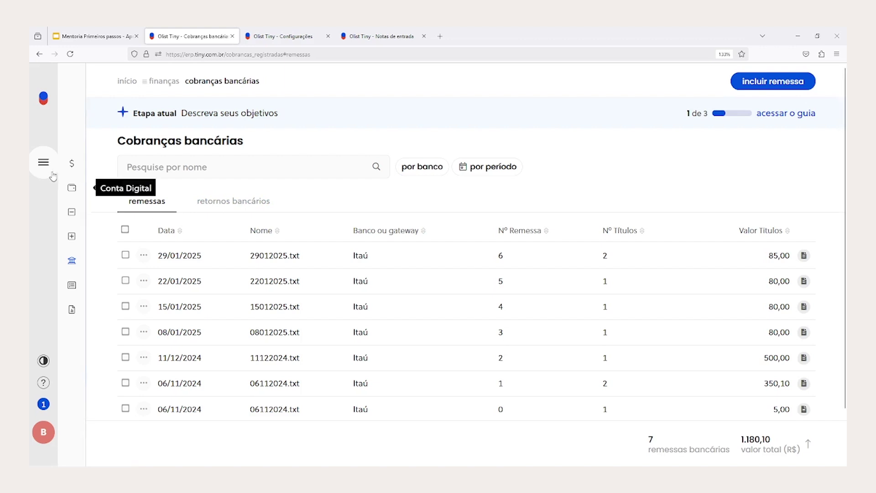
mouse_move(89, 285)
click(100, 350)
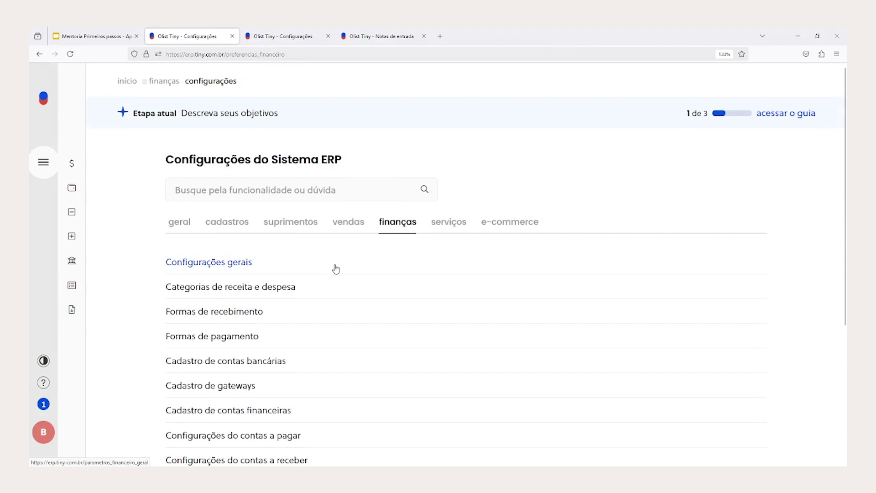
From Cadastro de contas bancárias (Banco do Brasil, C6, Itaú), start a new bank account.
scroll(245, 227, down, 2)
scroll(229, 242, down, 2)
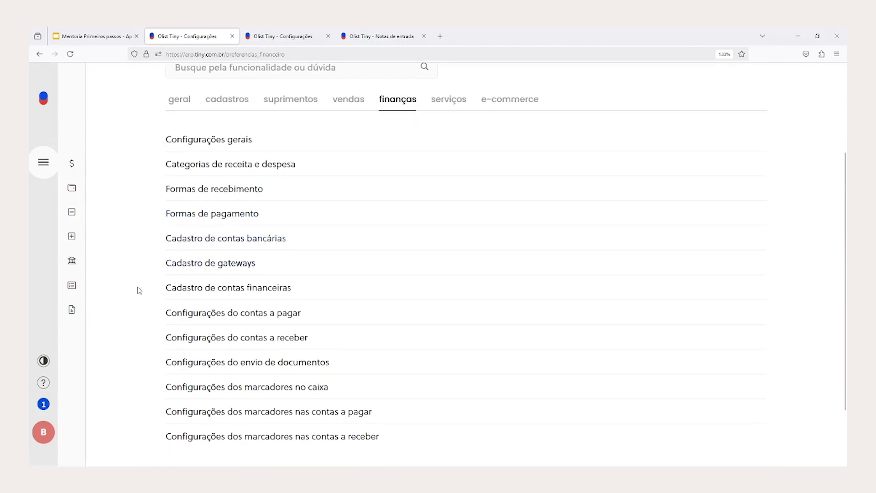
drag(156, 241, 314, 239)
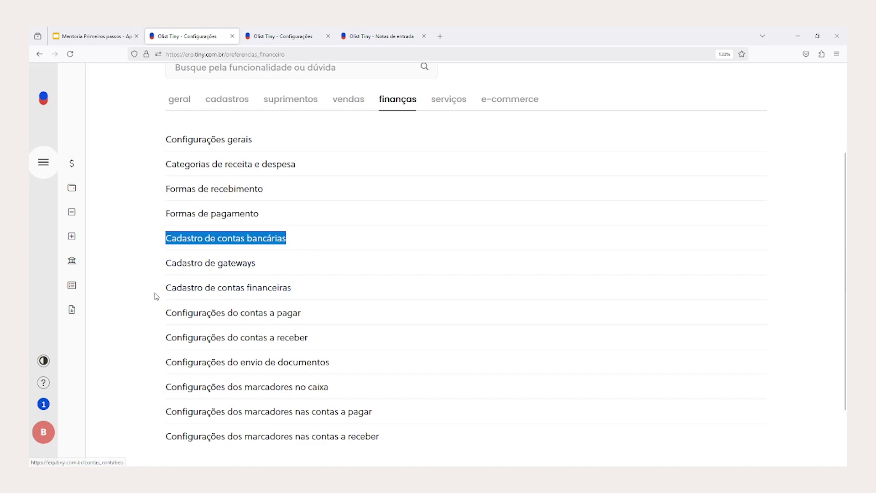
drag(155, 288, 368, 287)
drag(153, 239, 395, 238)
click(269, 246)
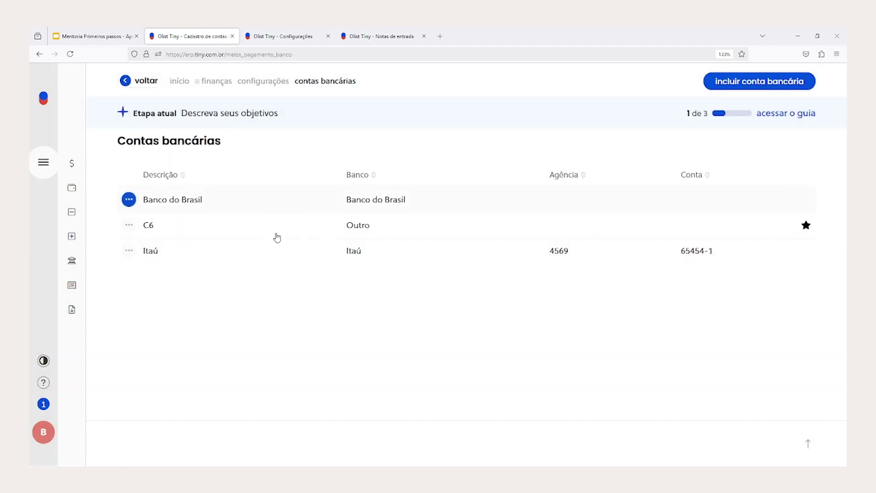
click(744, 89)
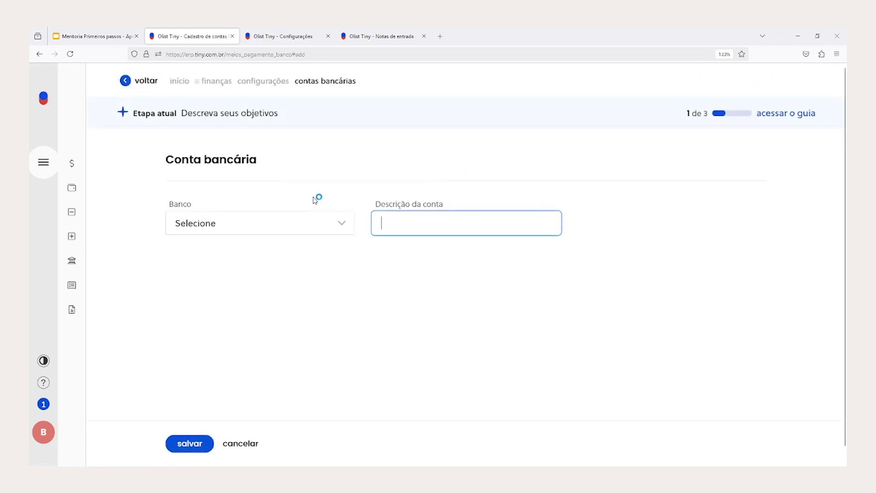
Pick Banco Inter as the bank for the new account.
double_click(188, 204)
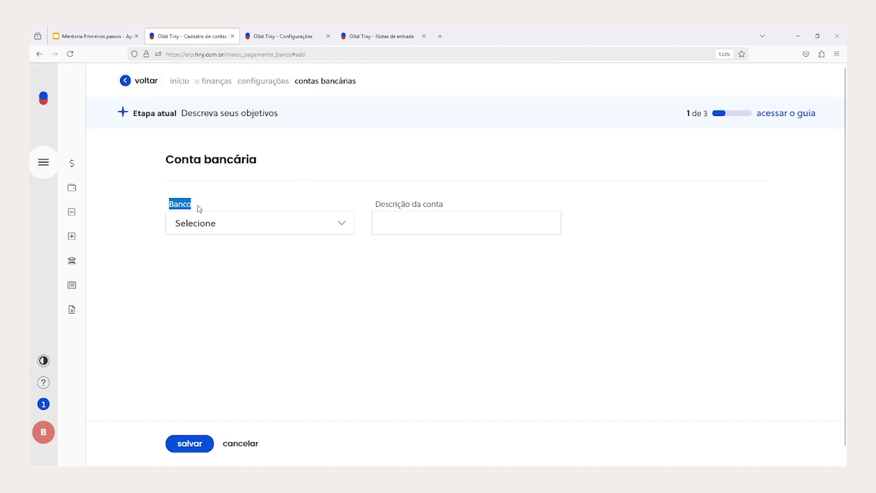
click(200, 219)
click(197, 259)
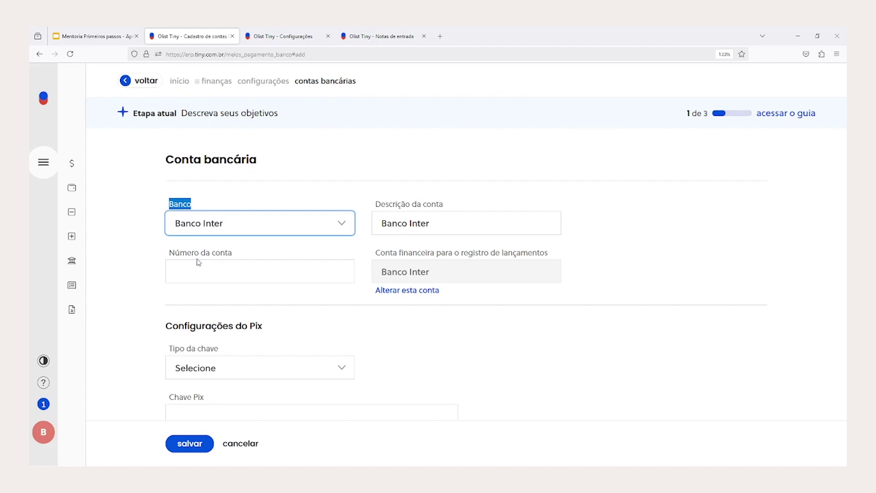
scroll(198, 262, down, 10)
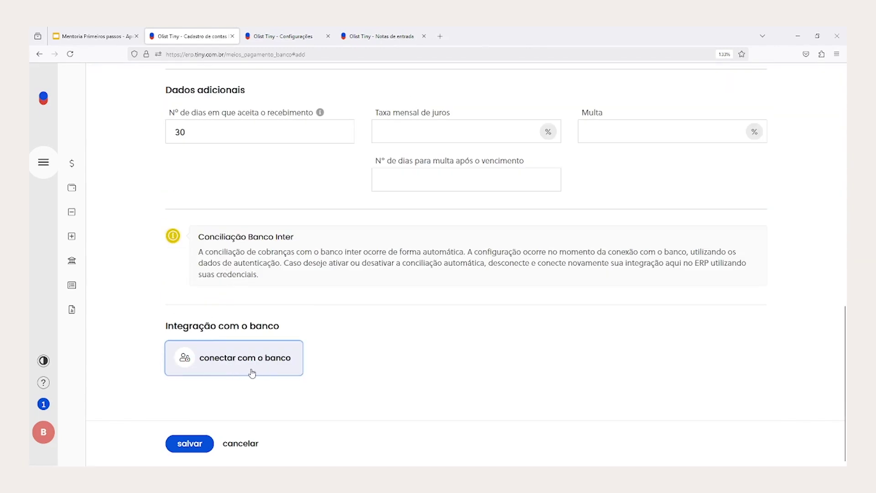
click(251, 373)
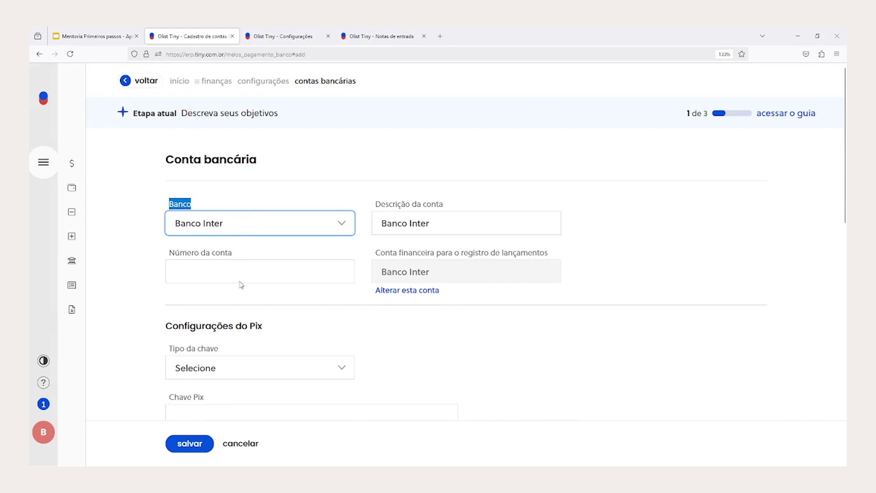
Step through the bank list from Banco Safra to Sicredi and settle on Itaú.
key(Down)
key(Up)
key(Down)
key(Down)
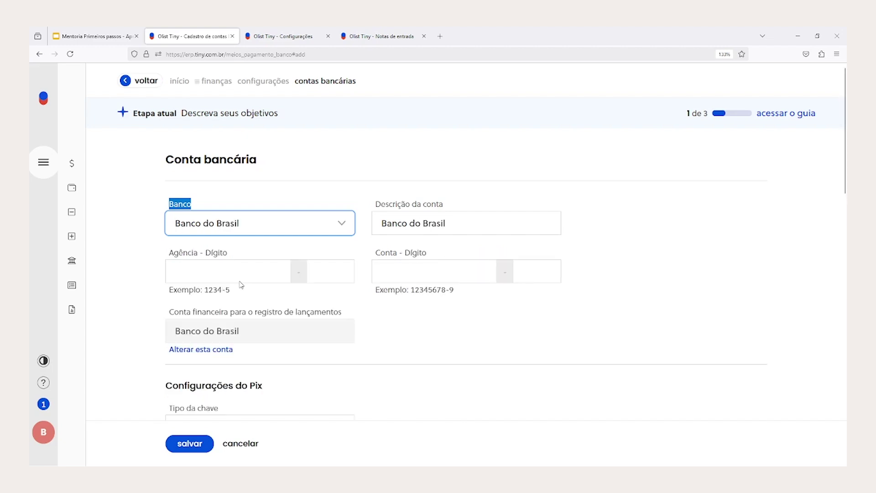
key(Down)
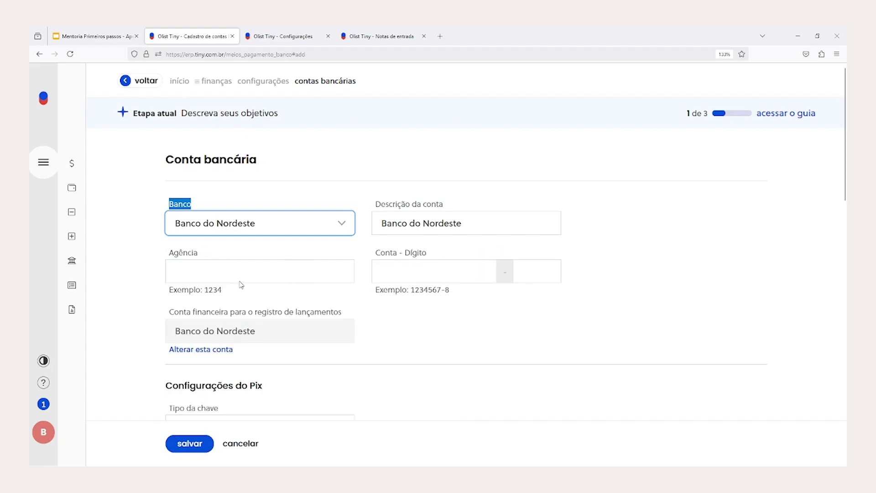
key(Down)
key(Down)
key(Down)
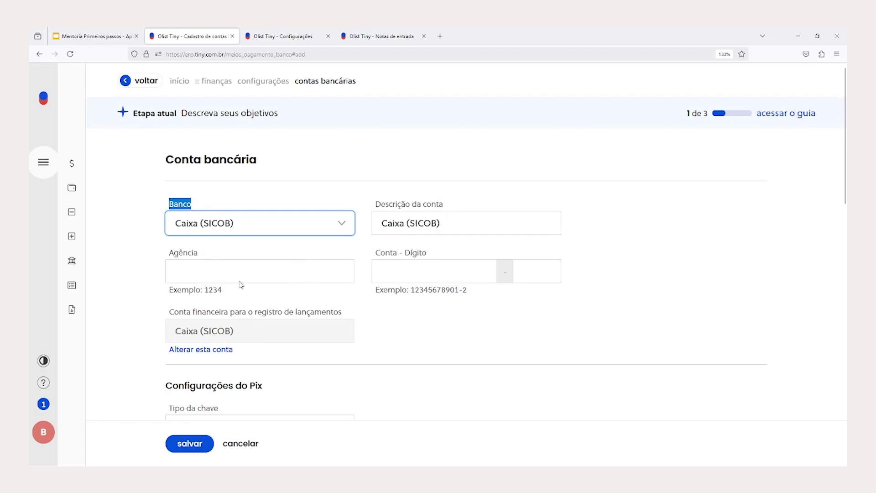
key(Down)
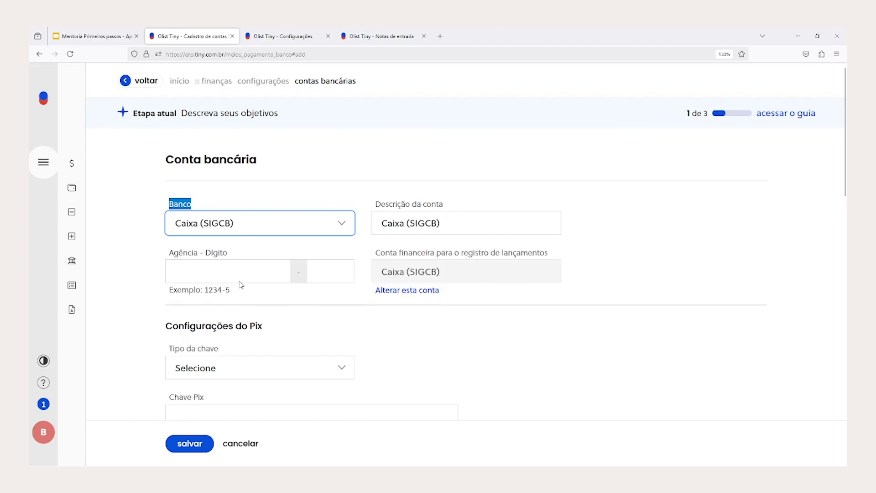
key(Down)
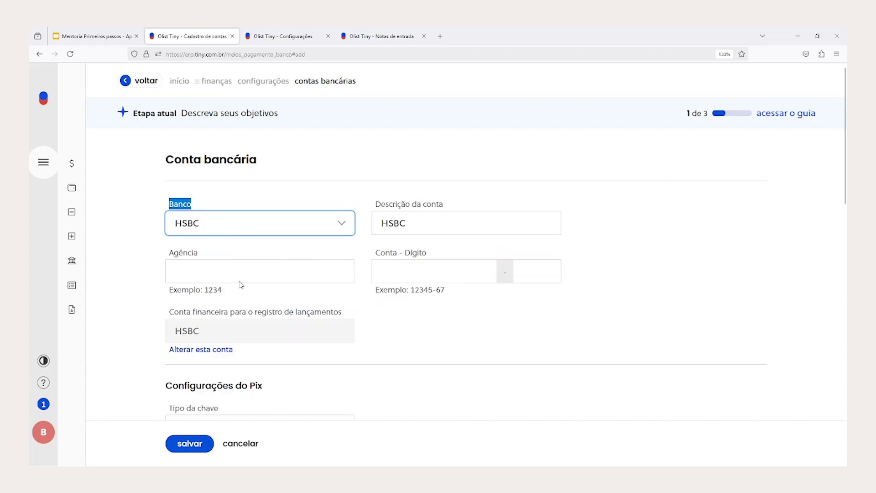
key(Down)
key(Down)
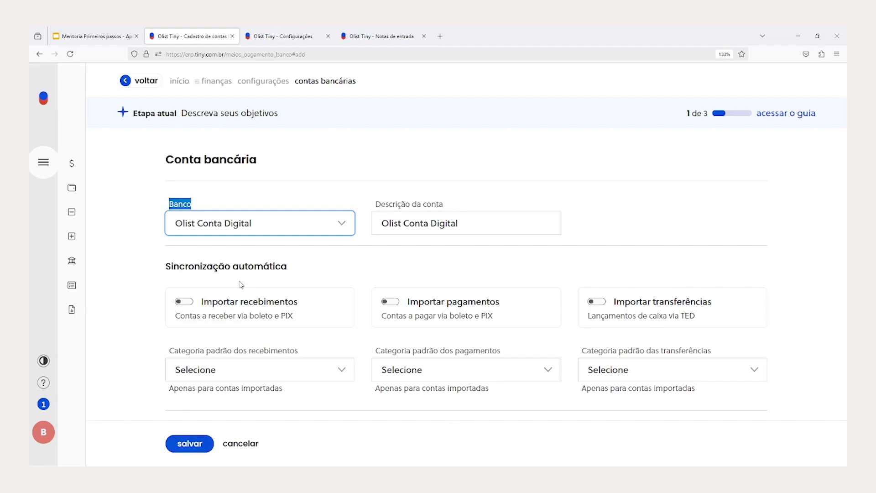
key(Down)
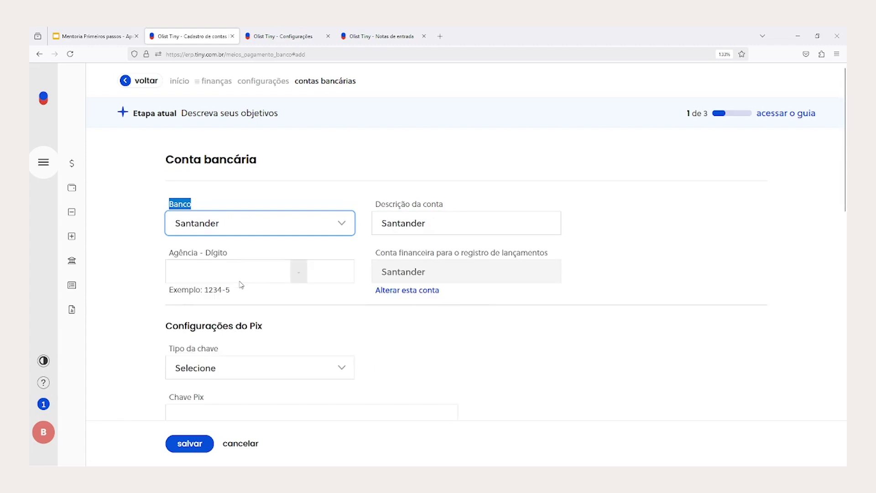
key(Down)
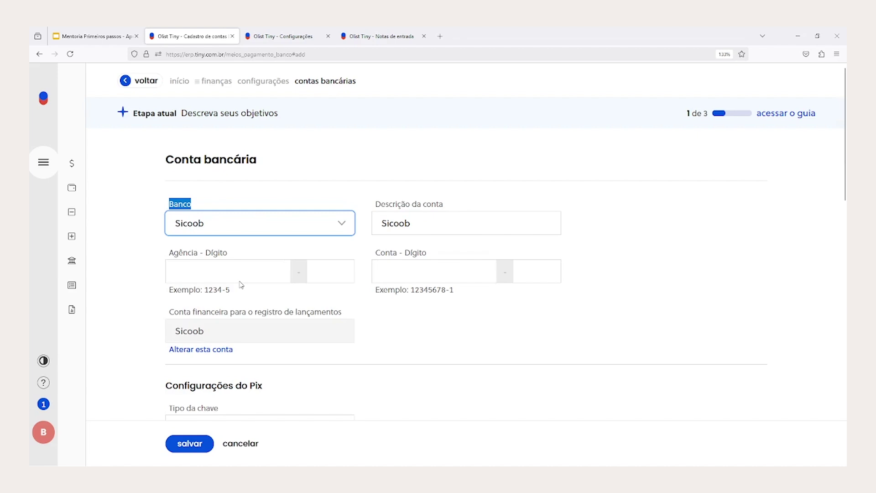
key(Down)
key(Down)
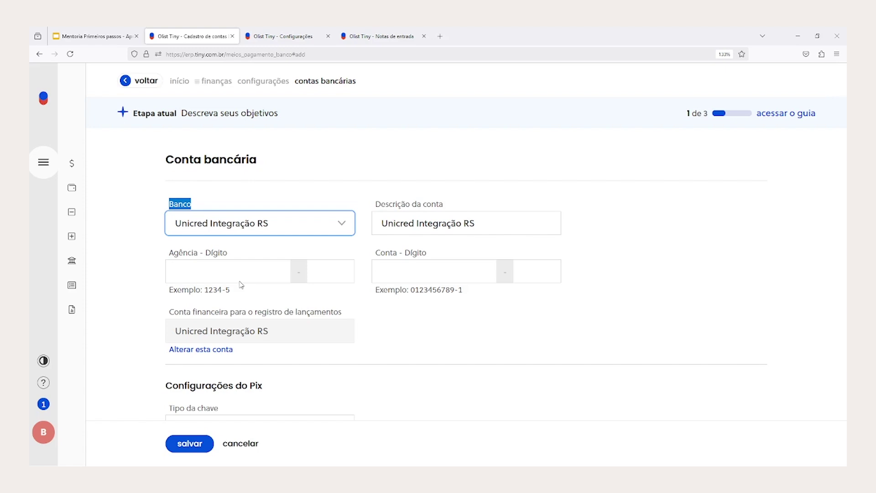
key(Up)
key(Up)
key(Up)
key(Up)
key(Down)
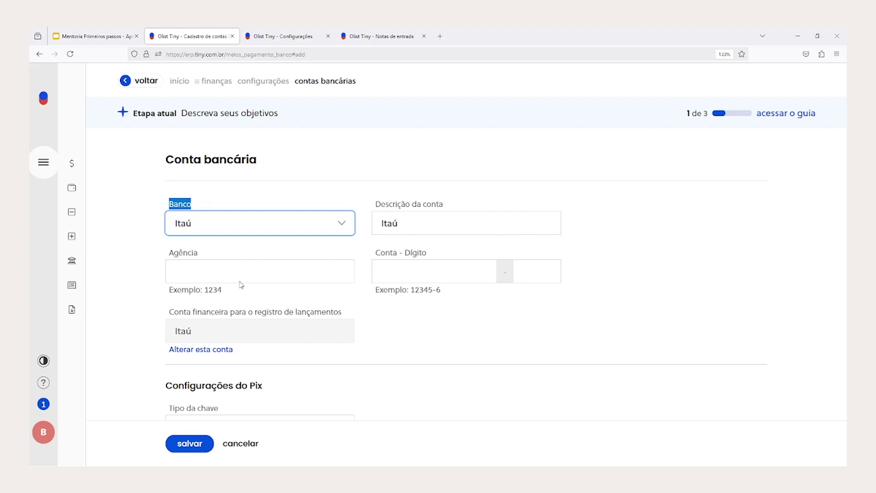
Review the branch, account number and check digit fields on the Itaú account form.
double_click(182, 253)
click(179, 272)
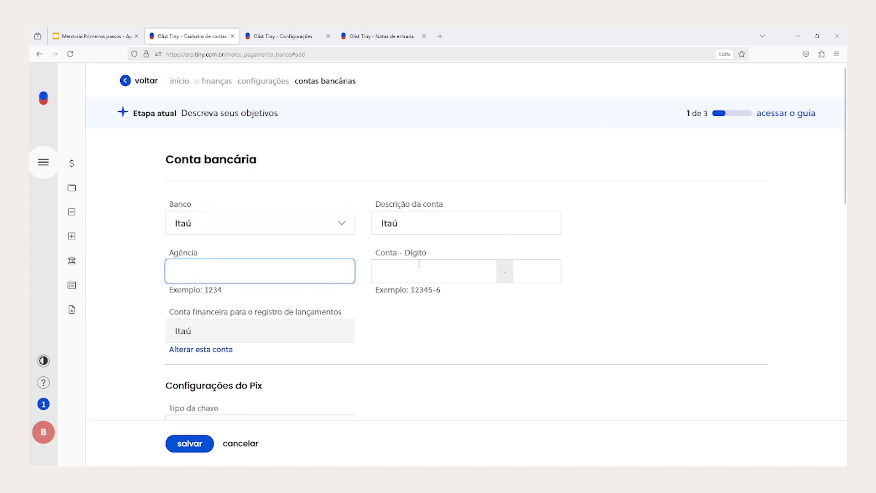
double_click(386, 253)
double_click(415, 252)
scroll(369, 299, down, 2)
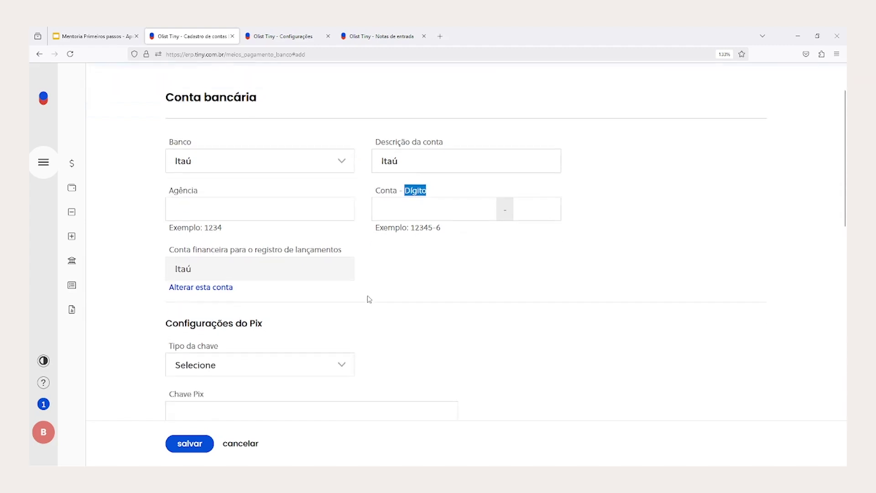
scroll(369, 299, down, 4)
drag(165, 201, 267, 203)
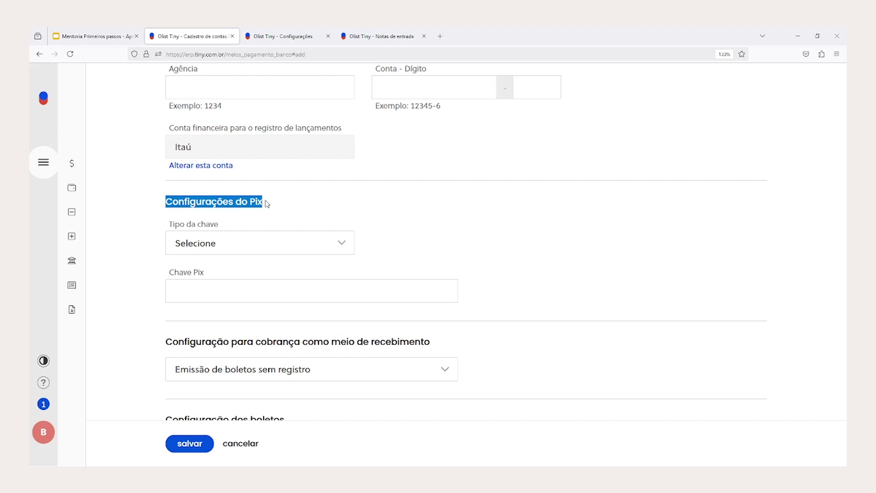
Set the Pix key type to CPF and type the CPF number as the Pix key.
click(240, 249)
click(231, 280)
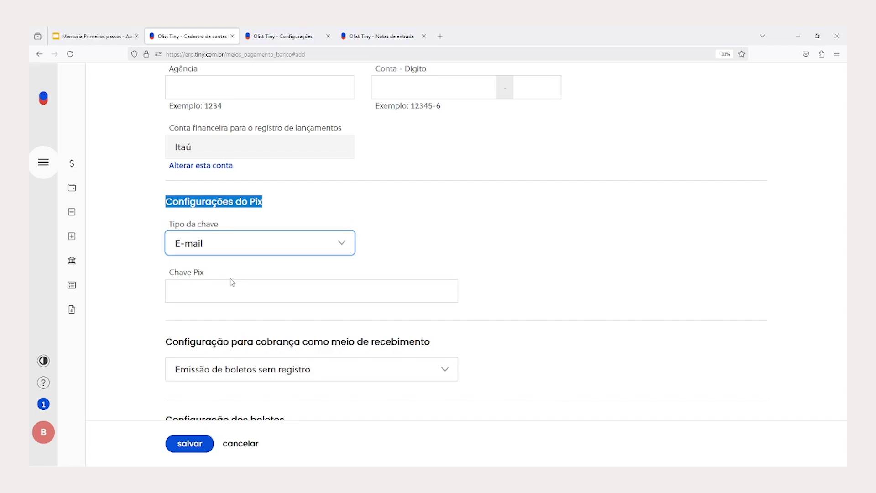
key(Down)
key(Down)
key(Down)
key(Down)
key(Up)
key(Up)
key(Up)
click(234, 296)
text(016)
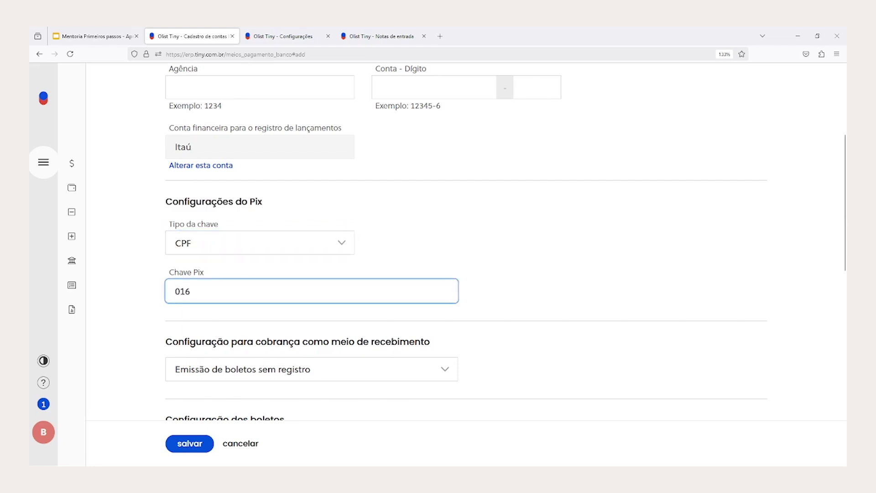
text(.235.464-55)
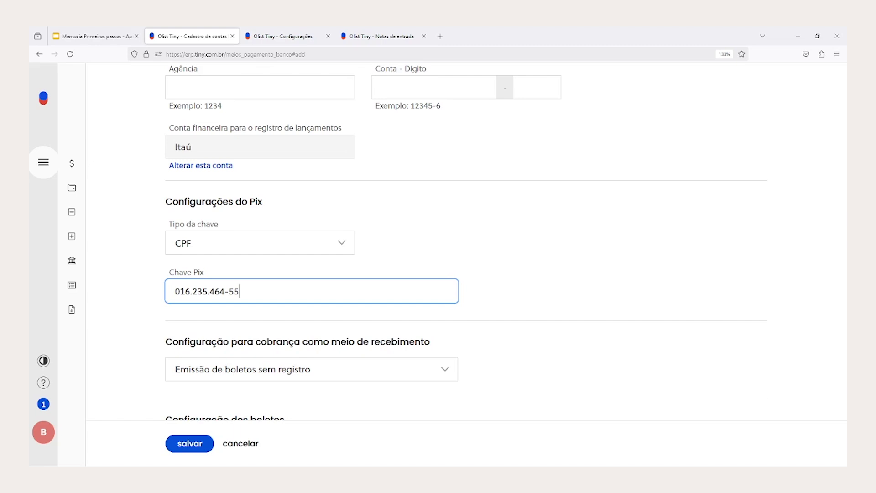
drag(239, 291, 131, 295)
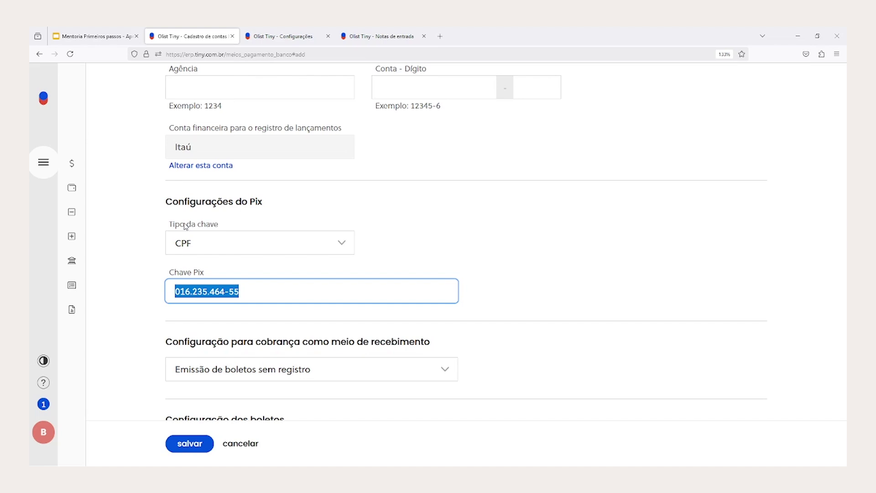
Try the boleto charging options, finally choosing Emissão de boletos com registro (cobrança registrada).
scroll(228, 311, down, 3)
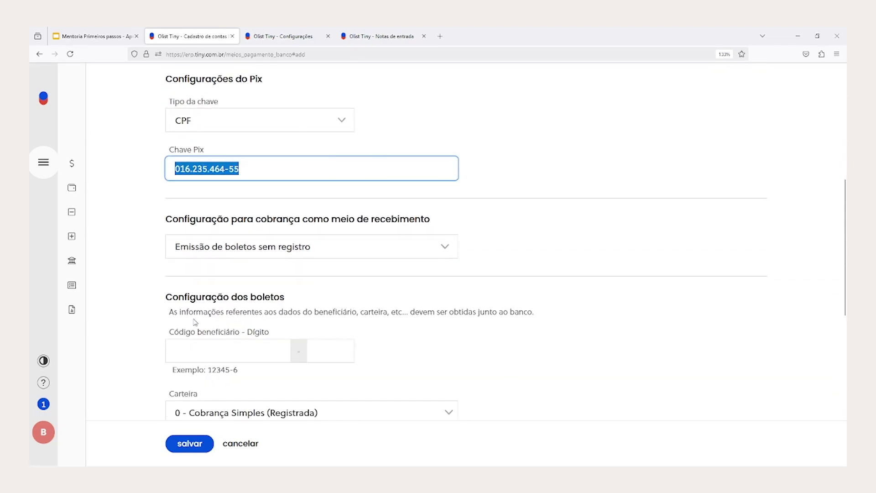
click(226, 255)
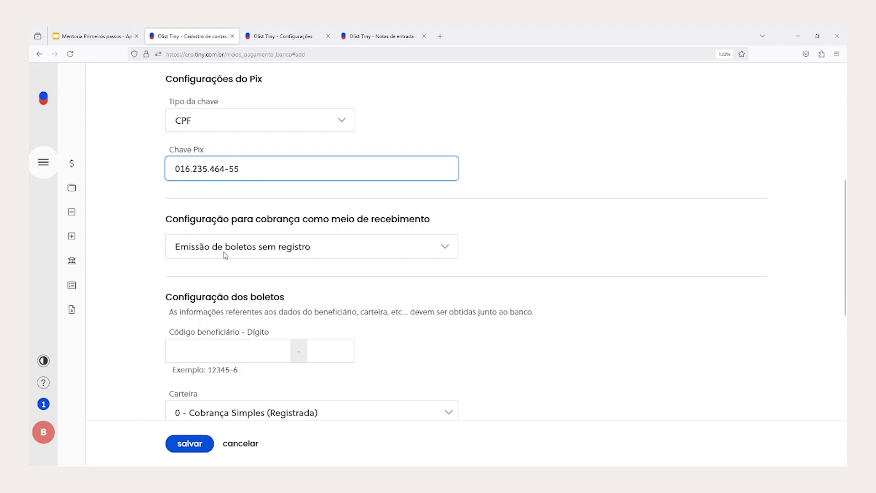
click(226, 255)
click(226, 269)
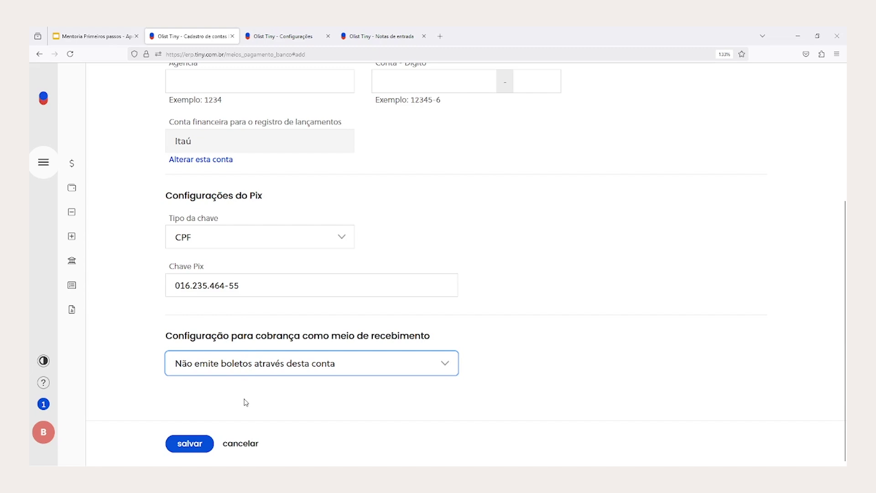
key(Down)
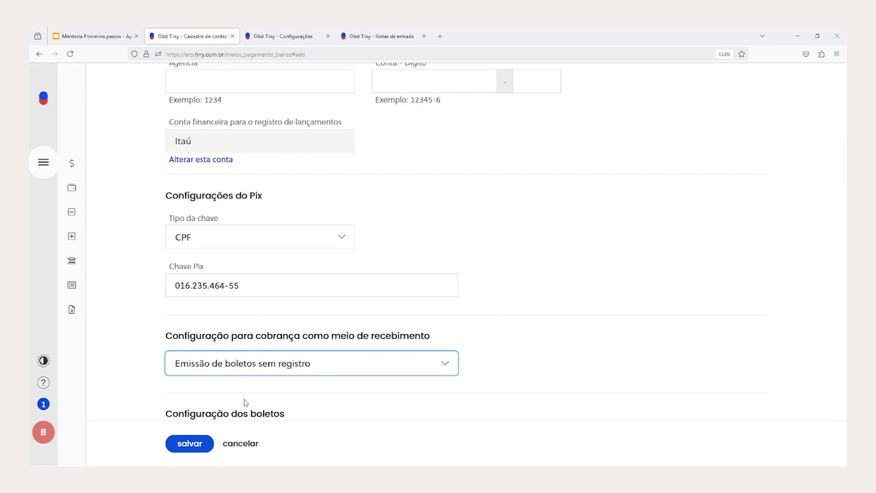
click(534, 358)
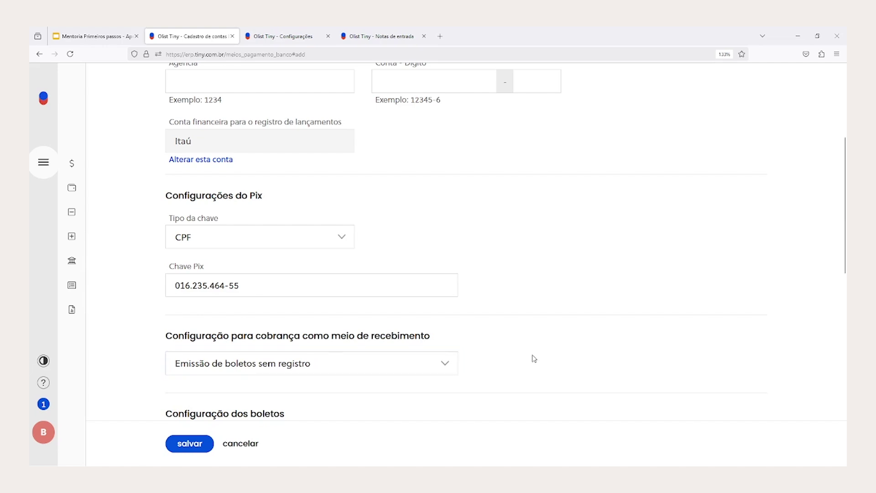
scroll(534, 358, down, 2)
click(420, 304)
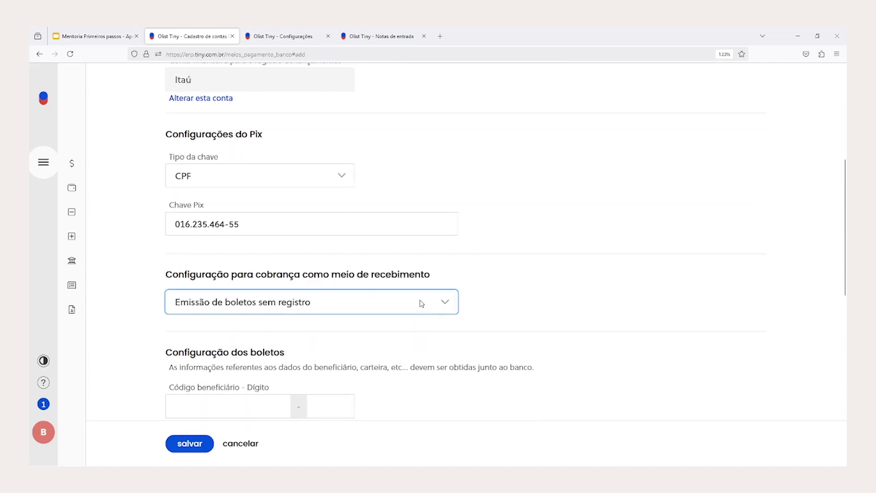
click(396, 365)
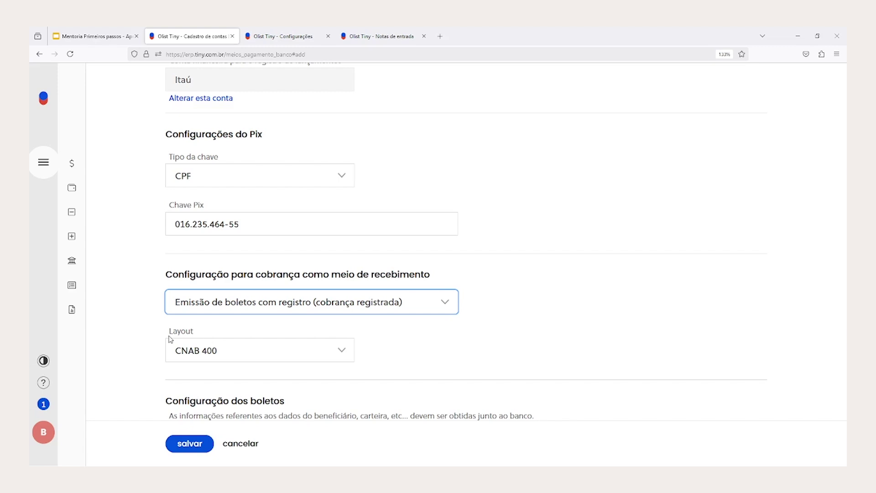
Switch the boleto layout to CNAB 240 (Alfa), then back to CNAB 400.
double_click(174, 330)
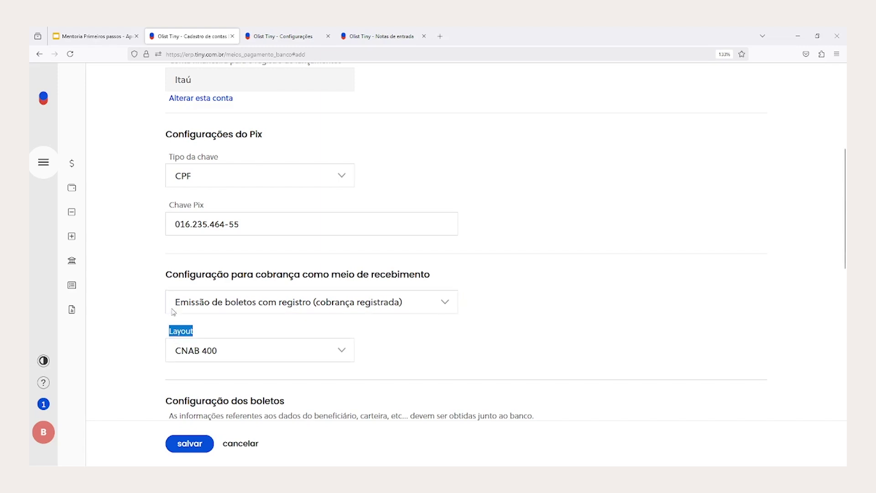
click(190, 352)
click(192, 389)
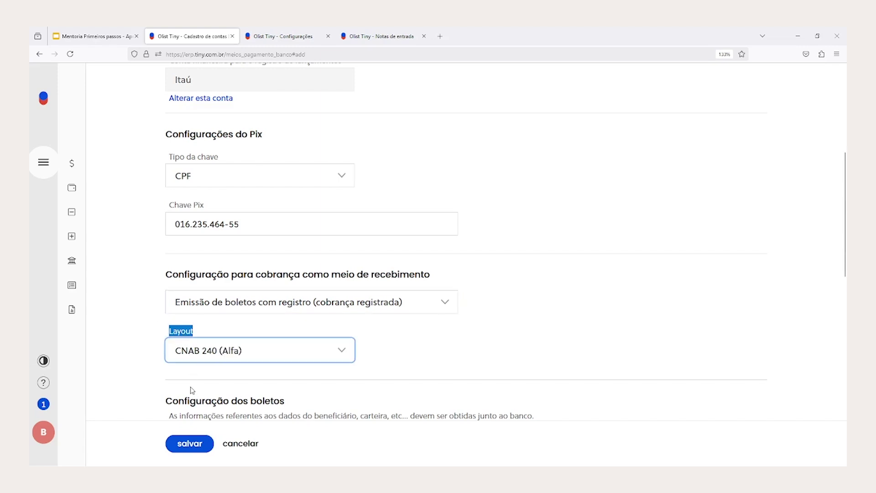
click(221, 357)
click(222, 373)
Review the Carteira setting and the Instruções fields for printed boletos.
scroll(219, 372, down, 4)
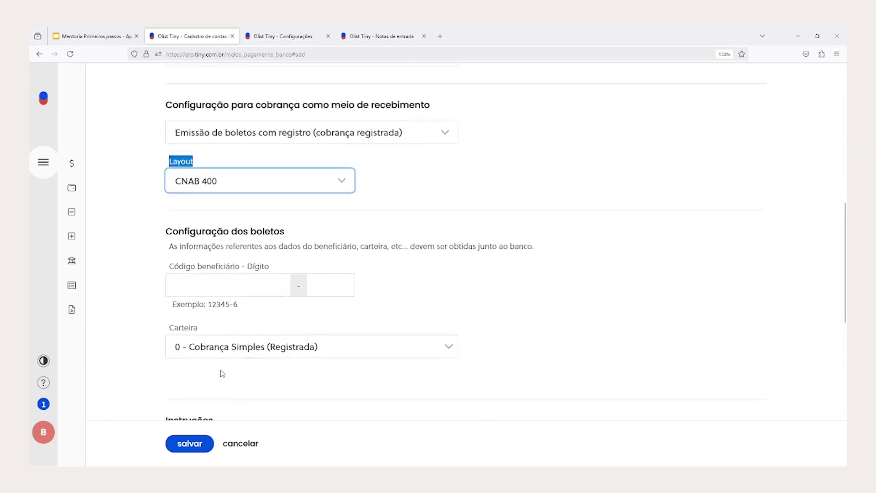
drag(168, 273, 269, 257)
drag(165, 313, 201, 314)
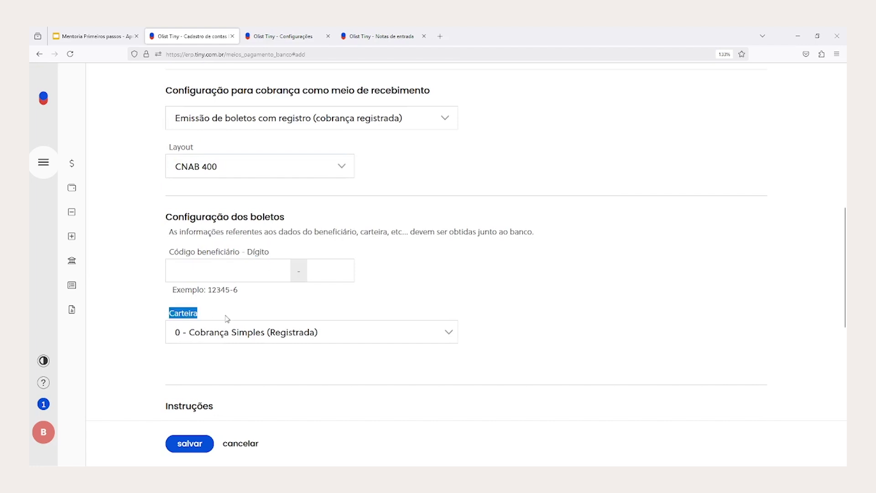
scroll(201, 333, down, 3)
drag(157, 284, 214, 283)
drag(168, 306, 240, 306)
drag(474, 306, 598, 309)
scroll(144, 325, down, 3)
drag(164, 236, 387, 241)
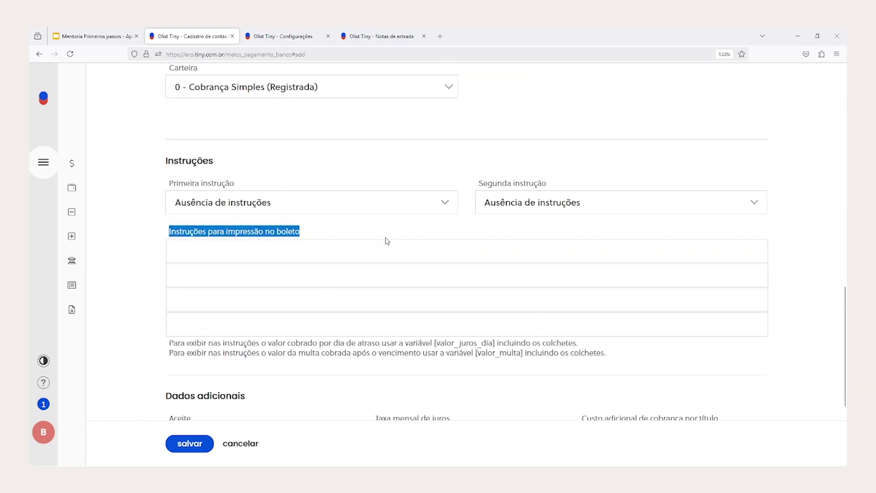
scroll(368, 399, down, 3)
drag(163, 272, 304, 269)
scroll(288, 292, down, 1)
Review Aceite, juros, cobrança cost, Espécie, próxima remessa, protesto and Multa fields.
double_click(191, 248)
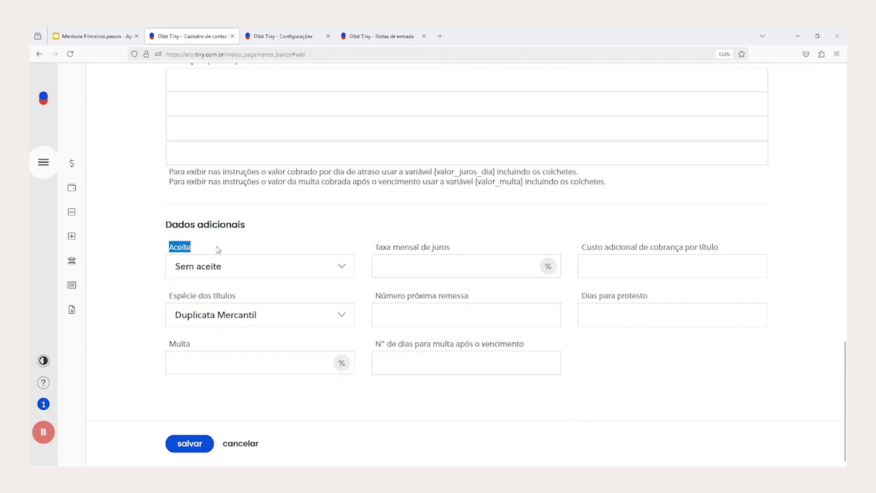
triple_click(404, 250)
triple_click(588, 249)
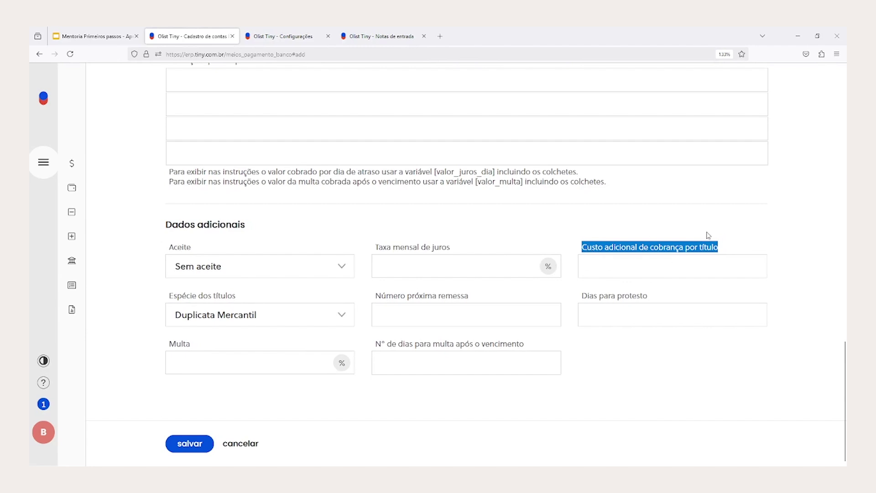
triple_click(177, 297)
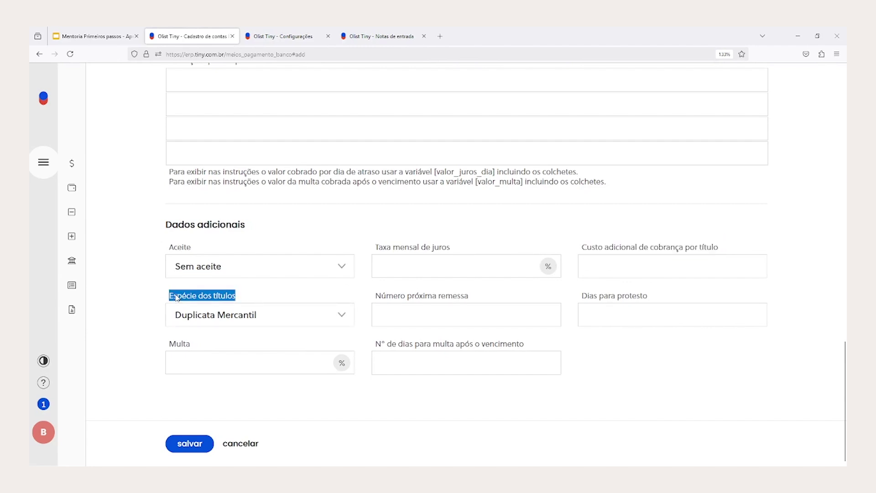
click(396, 300)
triple_click(396, 297)
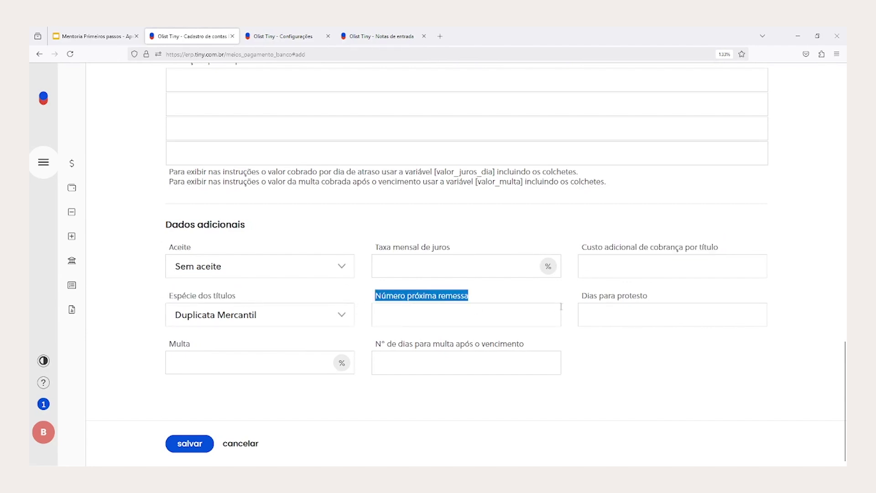
double_click(588, 299)
double_click(179, 345)
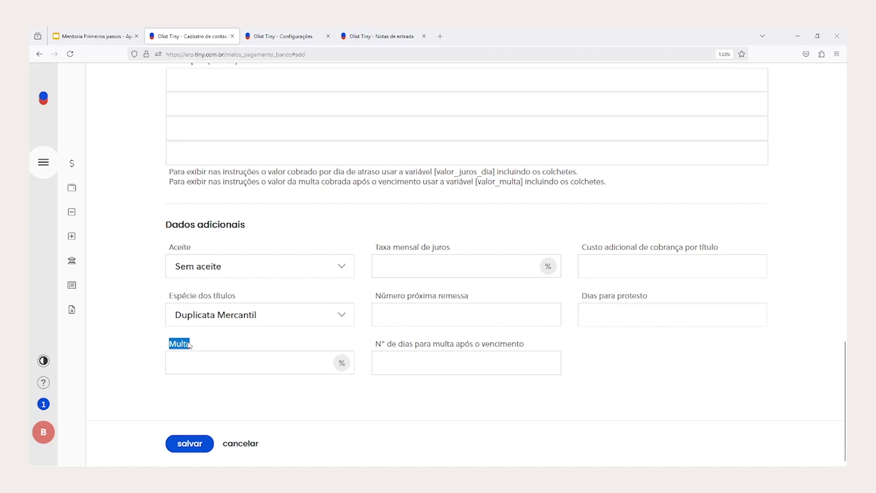
click(449, 347)
triple_click(449, 346)
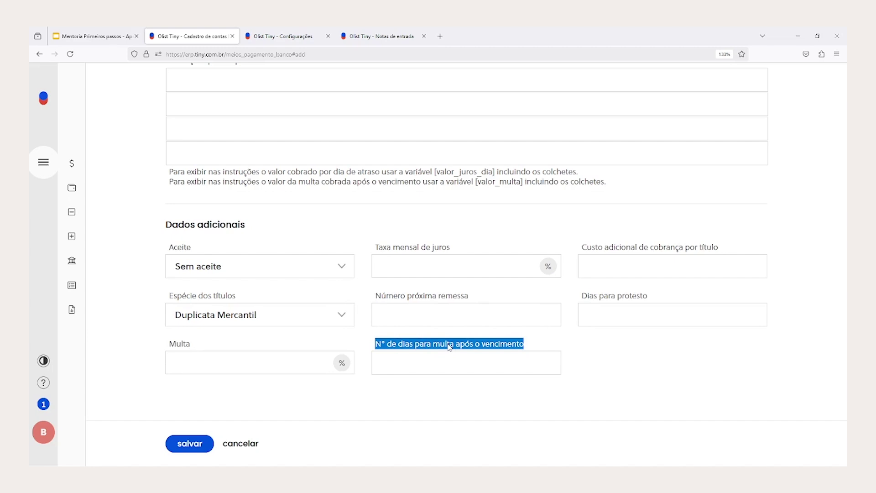
Attempt to save the Itaú account, which fails on missing branch/account and invalid CPF.
scroll(449, 346, up, 10)
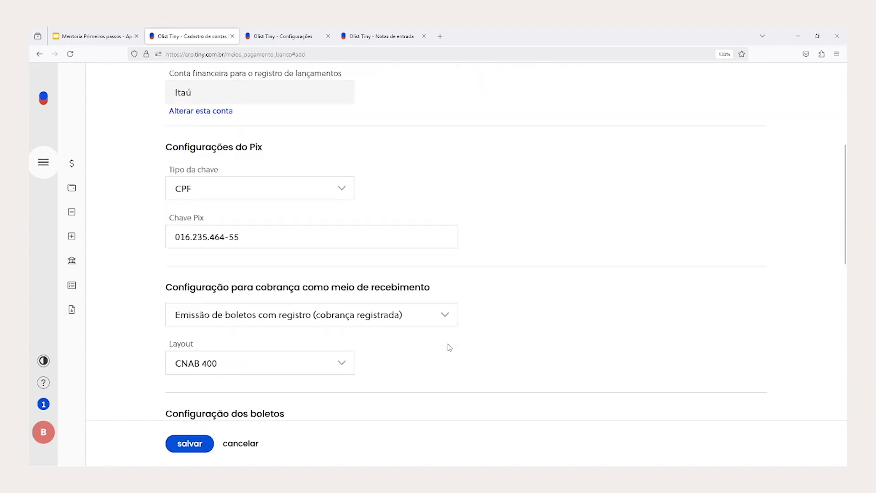
scroll(448, 348, down, 4)
scroll(446, 398, down, 6)
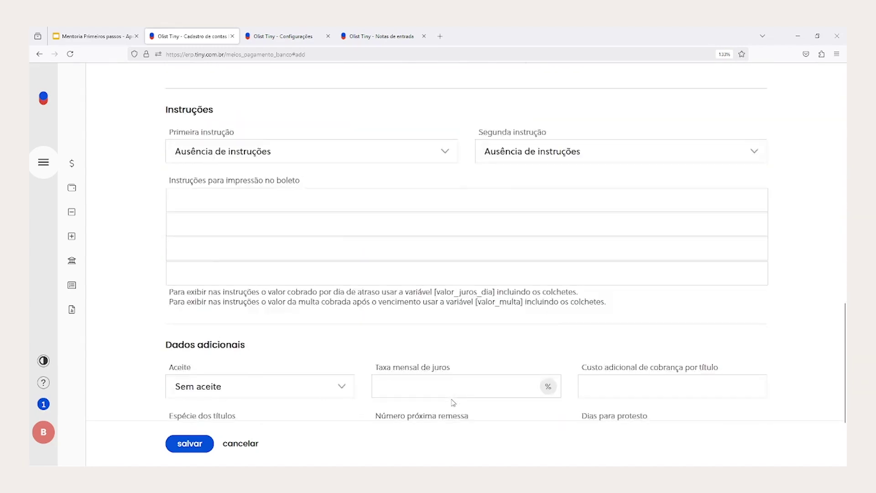
click(178, 445)
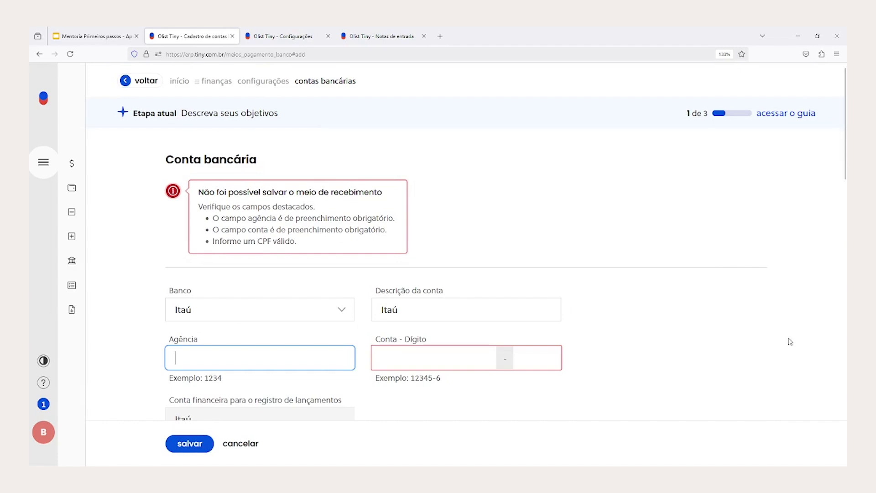
Rename the account description to Itaú1, fill in agency, account number and check digit, and try saving.
scroll(719, 305, down, 10)
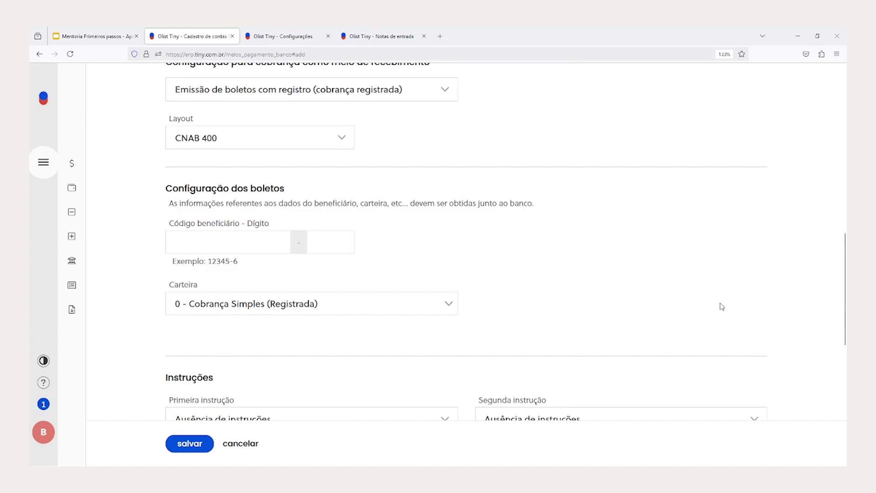
scroll(348, 294, up, 10)
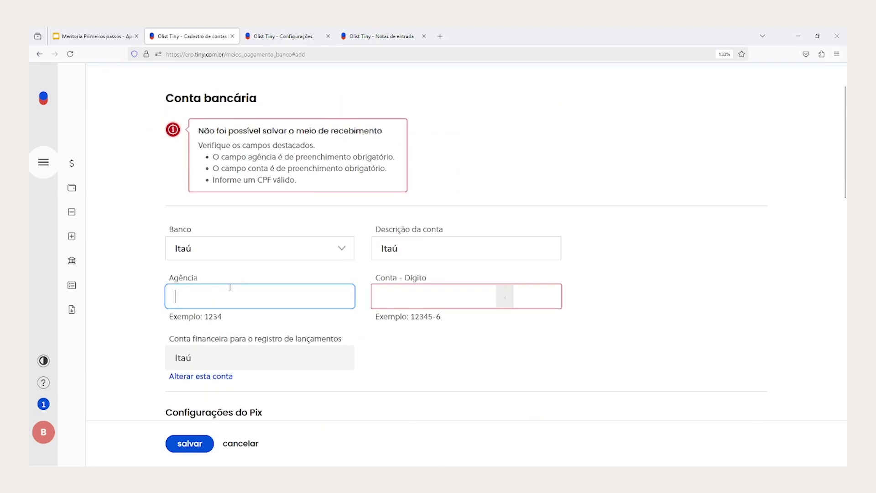
text(ag)
click(423, 243)
text(1)
click(449, 297)
double_click(248, 300)
text(0554545)
text(14558458)
click(532, 300)
text(1)
click(196, 449)
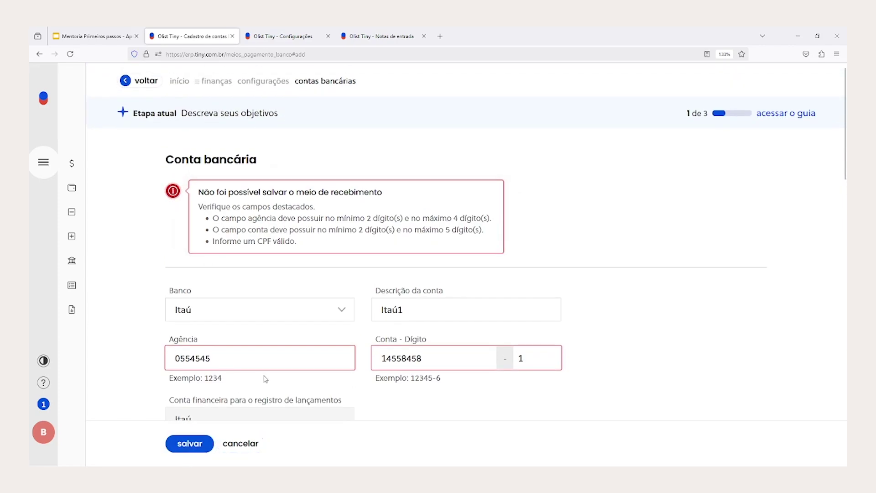
Replace the agency with the example 1234 and paste the hint's example account number, then save again.
scroll(420, 315, down, 2)
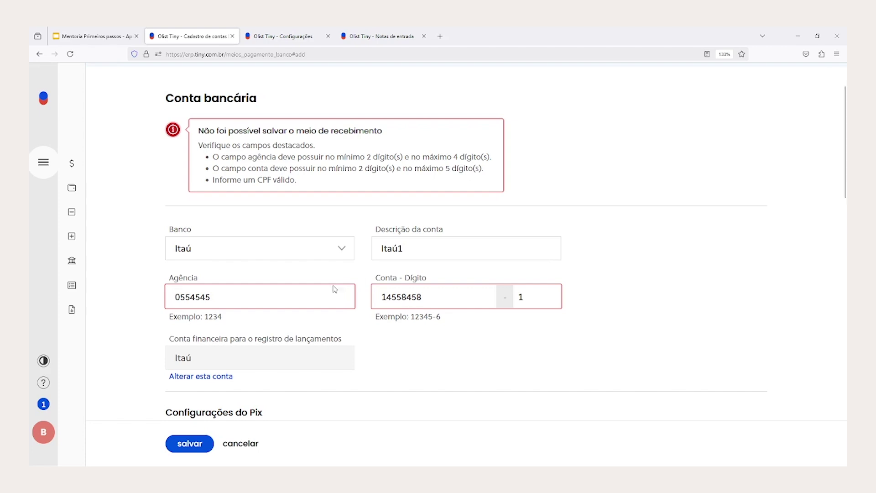
drag(227, 316, 205, 317)
key(ctrl+c)
double_click(223, 297)
key(ctrl+v)
drag(441, 317, 380, 297)
key(ctrl+c)
key(ctrl+v)
click(184, 448)
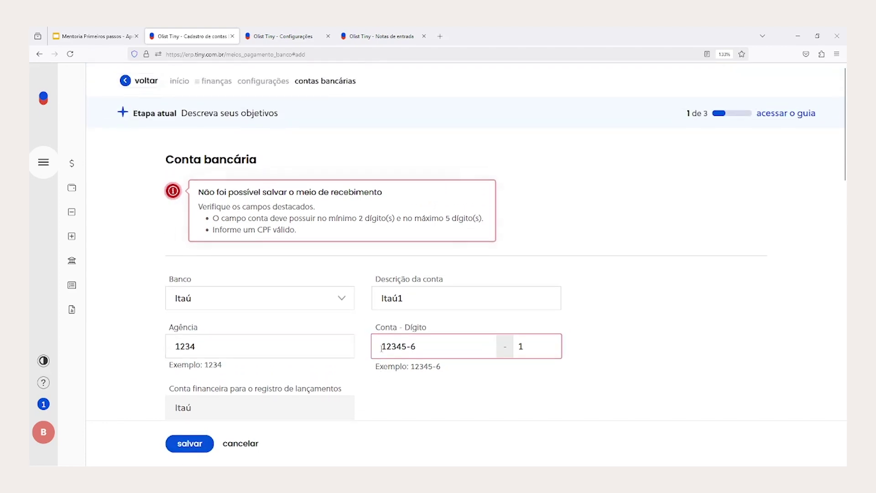
Set the check digit to 6, trim the account number to 12345, and resubmit.
drag(466, 367, 436, 366)
click(525, 343)
key(BackSpace)
text(6)
key(BackSpace)
key(BackSpace)
key(BackSpace)
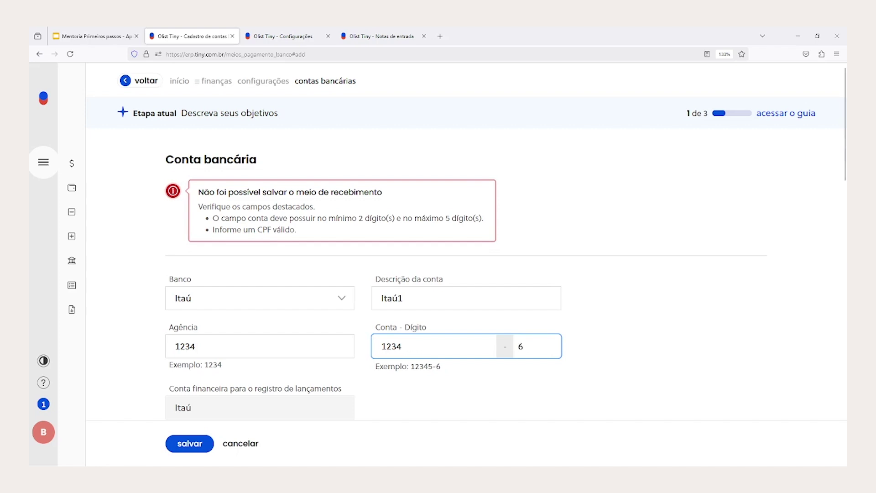
text(5)
key(Return)
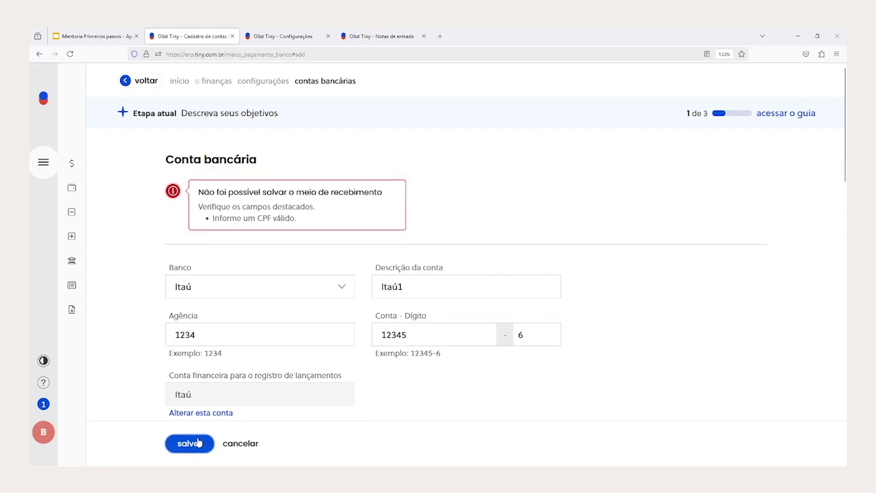
Delete the existing Pix key value from the Itaú1 account.
scroll(276, 354, down, 6)
scroll(276, 354, up, 6)
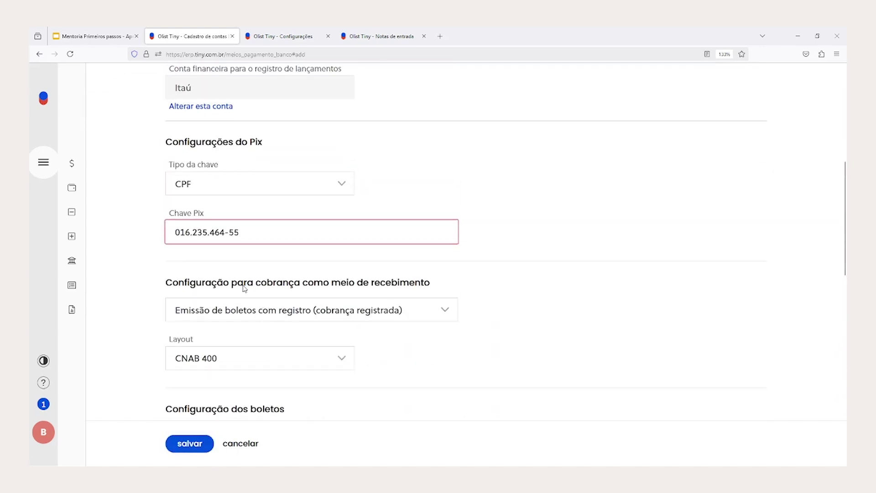
triple_click(260, 234)
key(BackSpace)
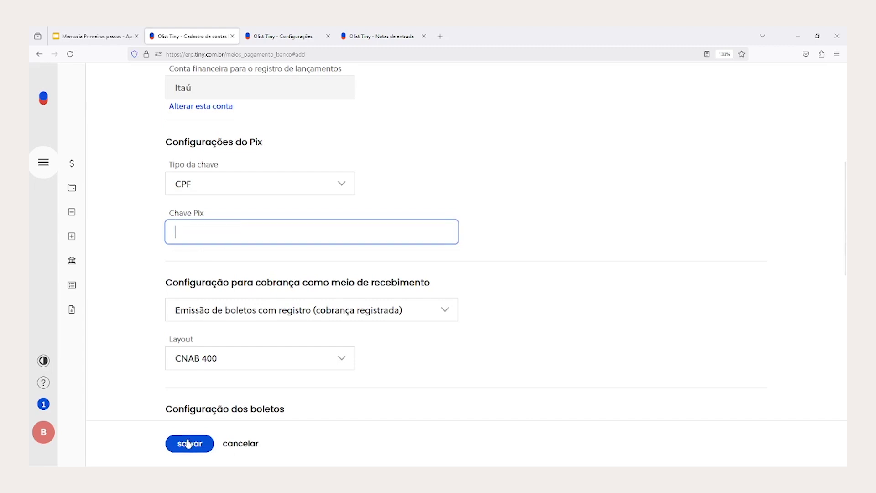
Reset the Pix key type to Selecione and save, bringing up the boleto Aviso notice.
scroll(362, 277, up, 2)
scroll(362, 277, up, 4)
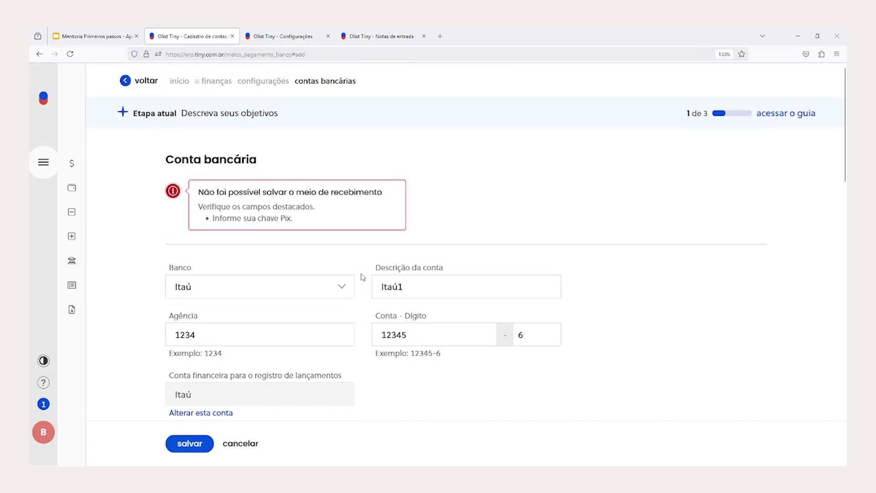
scroll(362, 277, down, 5)
scroll(368, 339, down, 1)
click(228, 129)
click(230, 142)
click(189, 443)
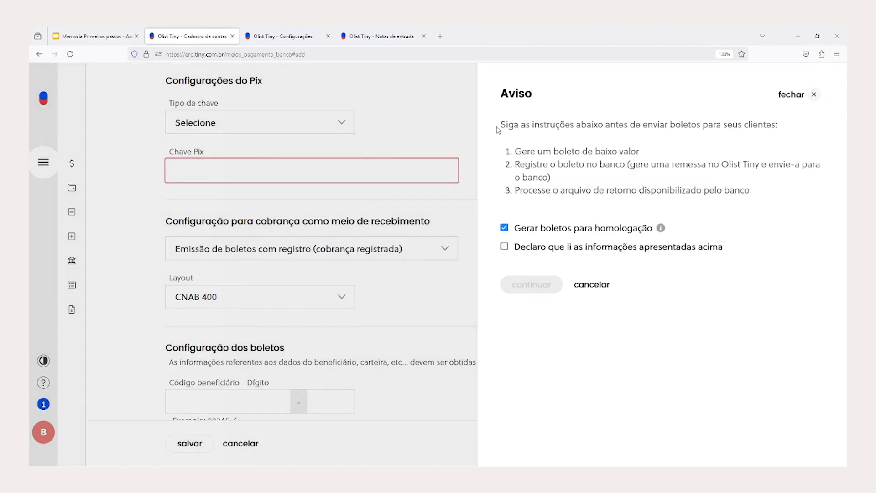
drag(501, 124, 802, 130)
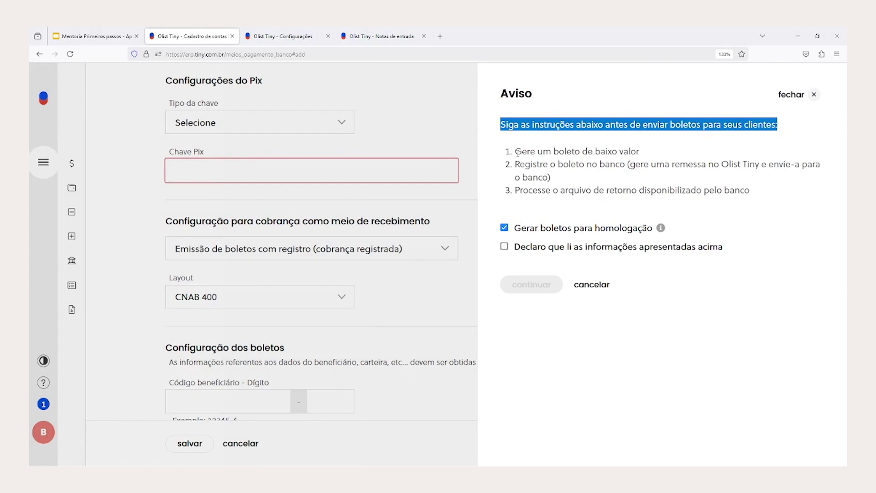
Read the Aviso notice's boleto homologation steps, then cancel it to return to the unsaved Itaú1 form.
drag(535, 151, 637, 151)
drag(515, 165, 740, 165)
click(591, 169)
drag(517, 194, 754, 190)
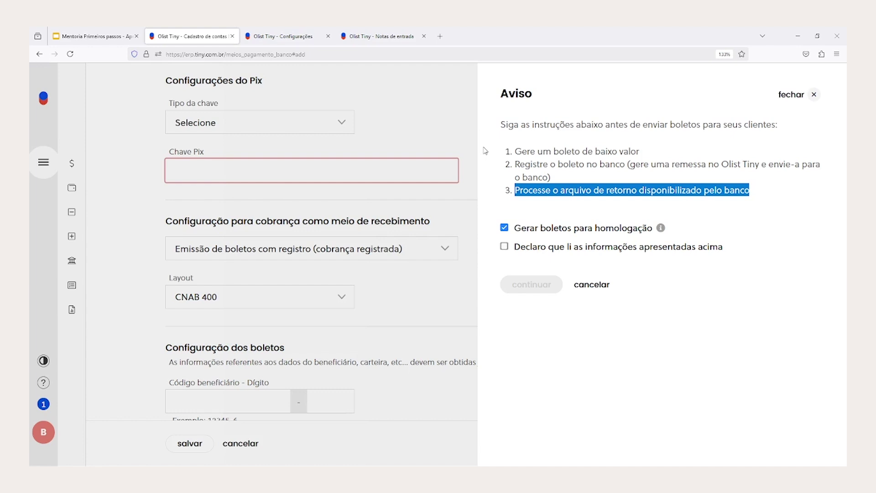
click(607, 285)
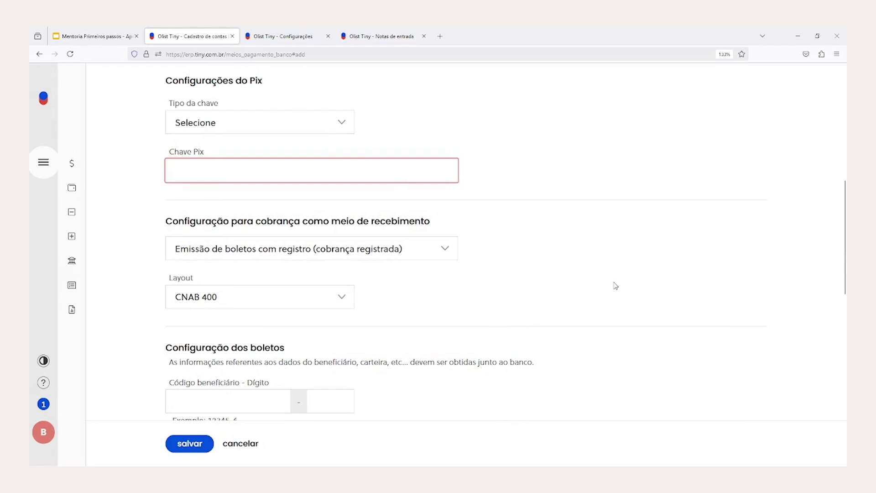
scroll(493, 371, down, 10)
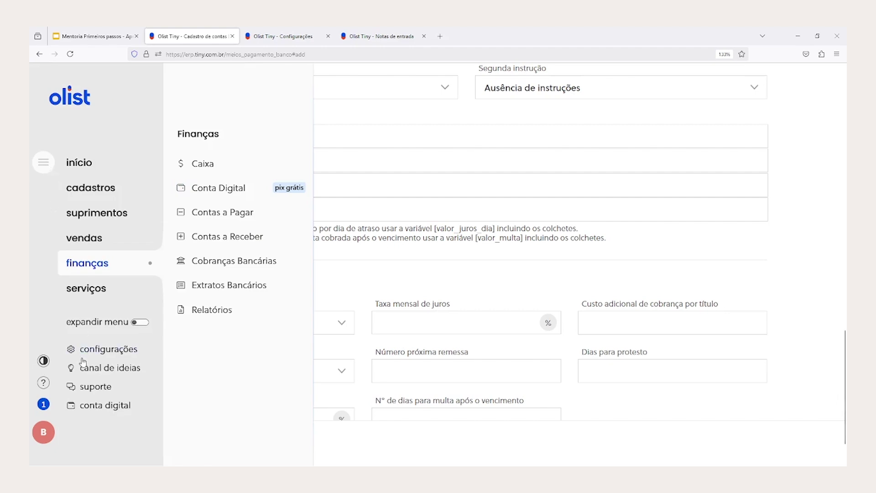
In a new support tab, start a Suporte > Finanças > Cobranças Bancárias ticket and advance to its description.
middle_click(94, 386)
click(258, 34)
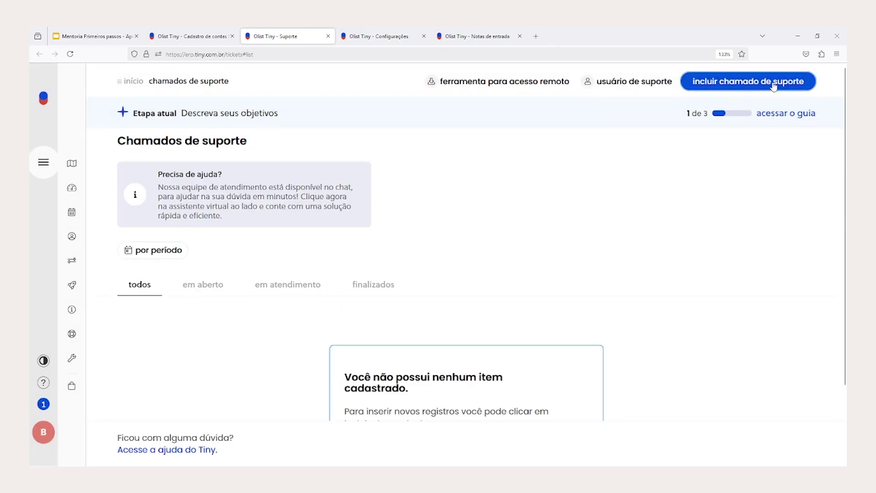
click(748, 84)
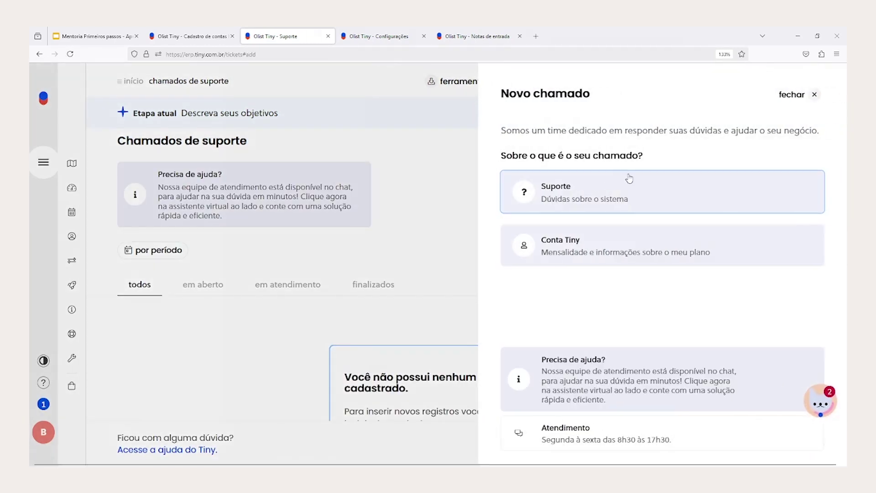
click(597, 192)
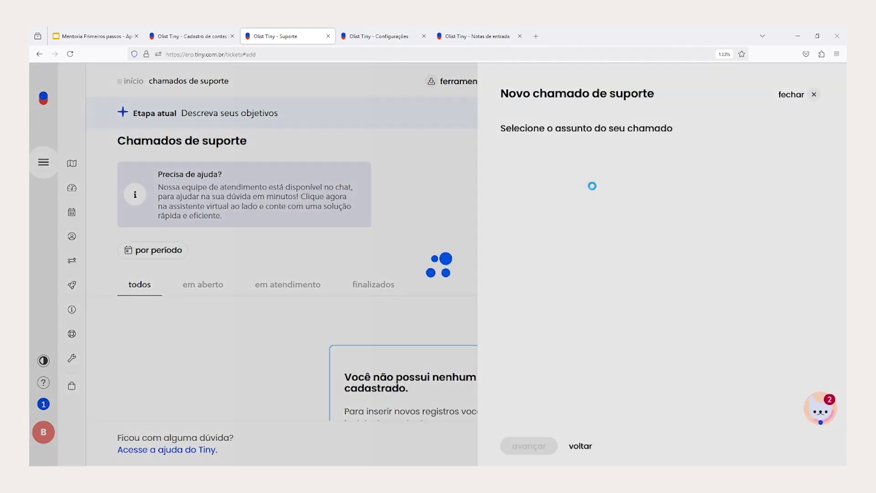
click(552, 247)
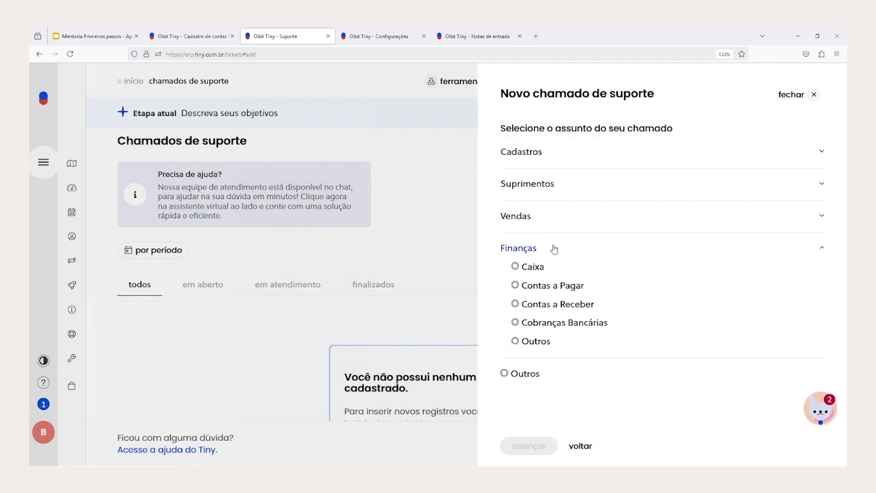
click(551, 325)
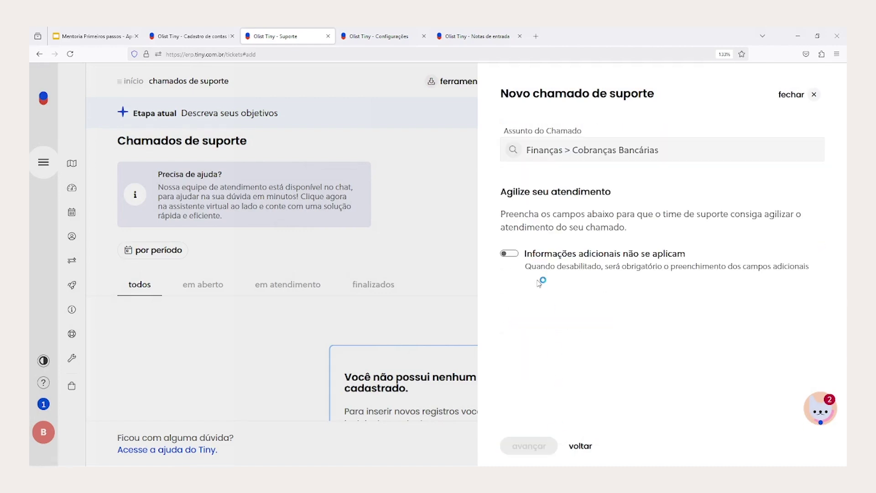
click(544, 360)
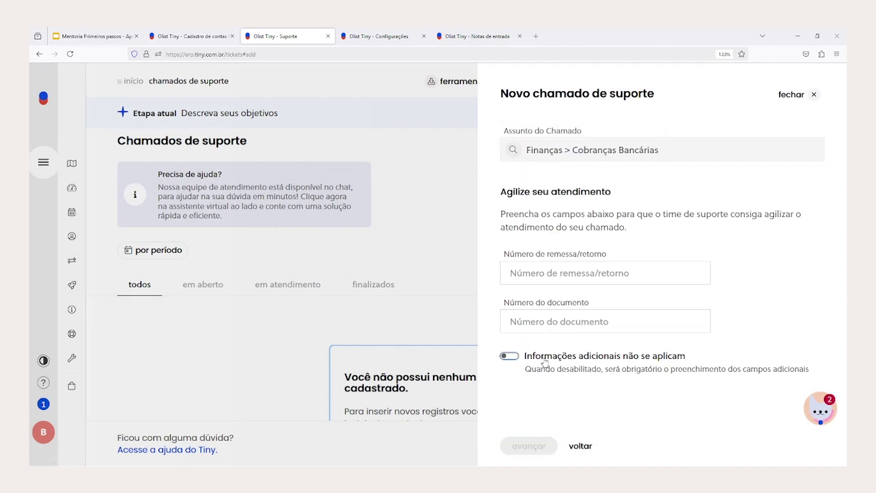
click(539, 443)
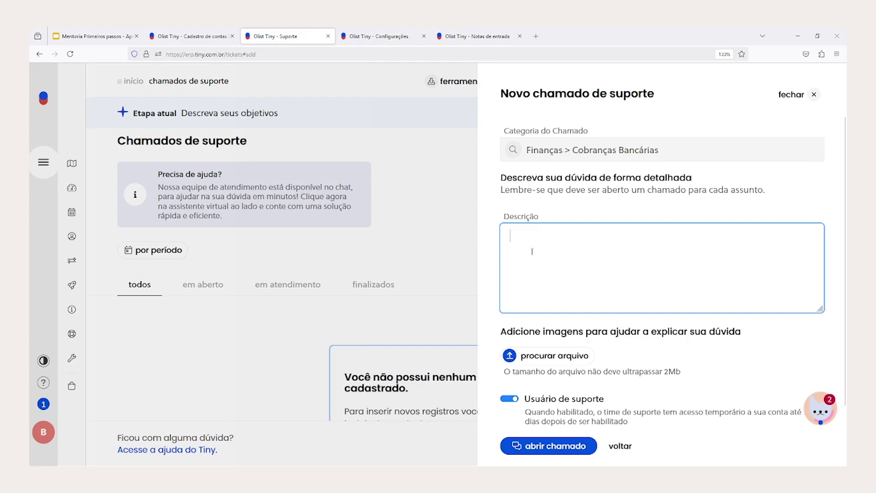
Back out of the ticket draft, close it unsent, and return to the Itaú1 form.
click(621, 451)
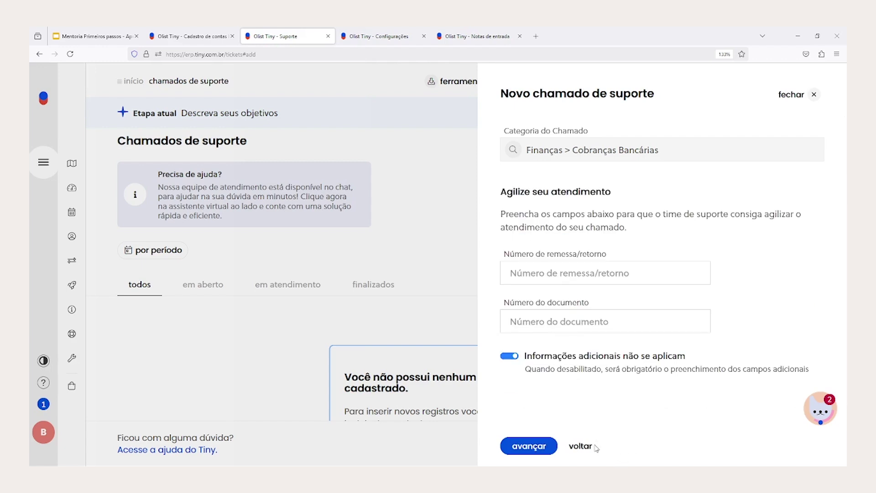
click(579, 446)
click(809, 94)
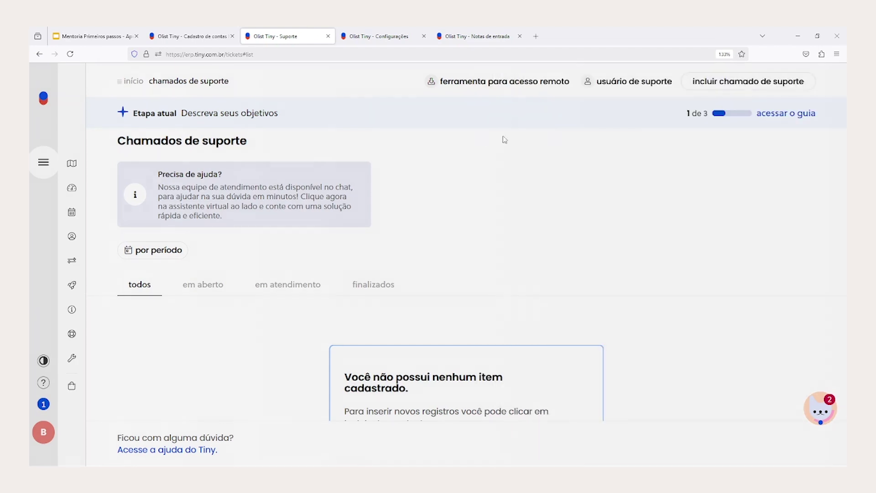
click(203, 38)
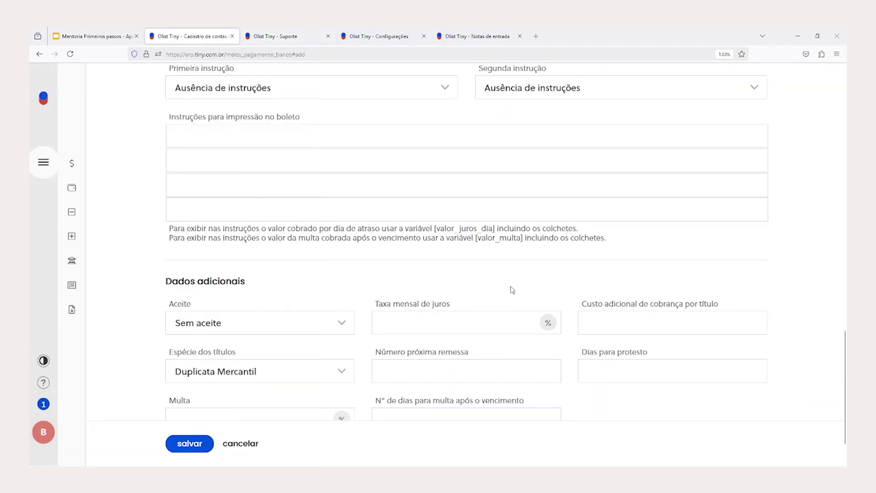
Leave the unsaved Itaú1 form via the breadcrumb, back to the Contas bancárias list.
scroll(513, 287, up, 15)
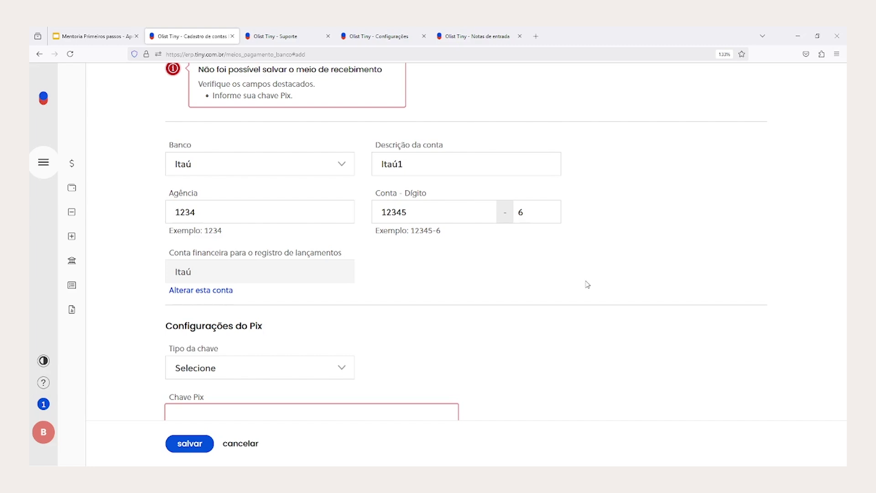
scroll(587, 285, up, 5)
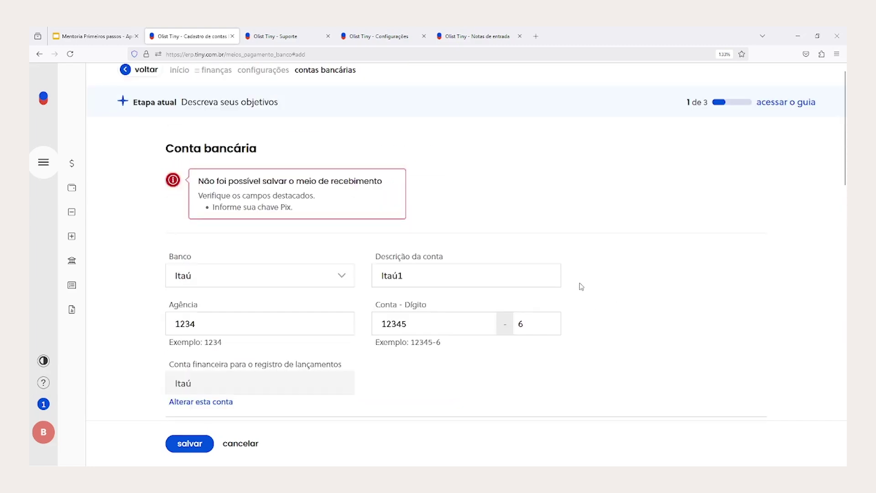
click(148, 83)
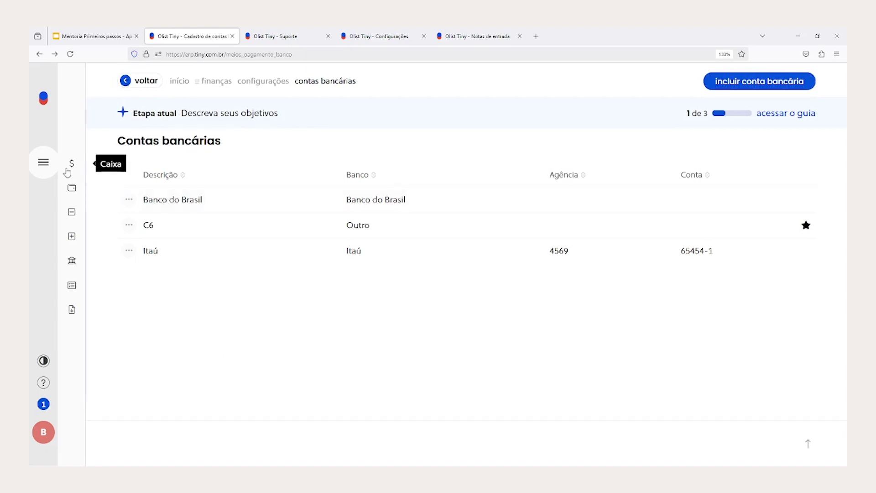
Start a new receivable for the client, due 06/02/2025, with amount 80.
mouse_move(47, 174)
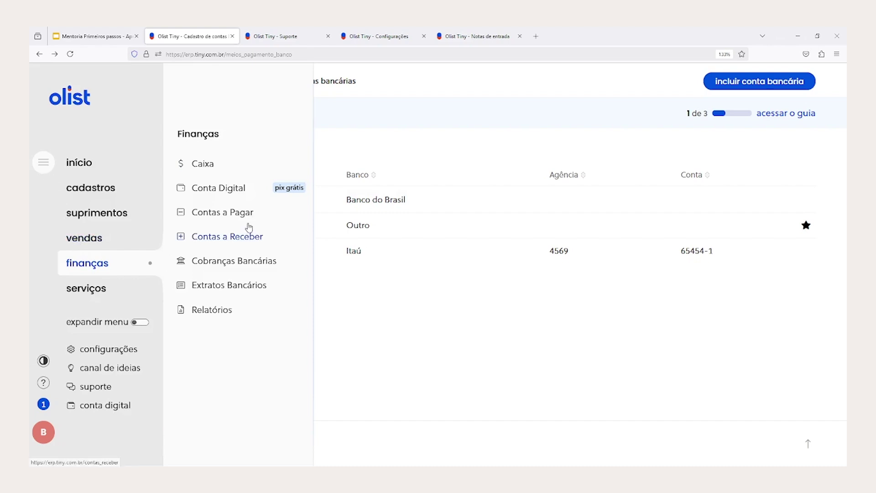
click(205, 240)
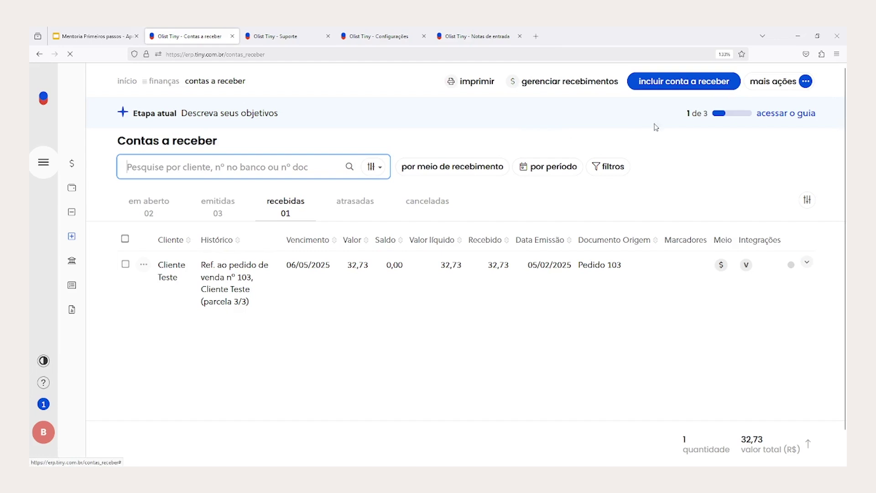
click(726, 83)
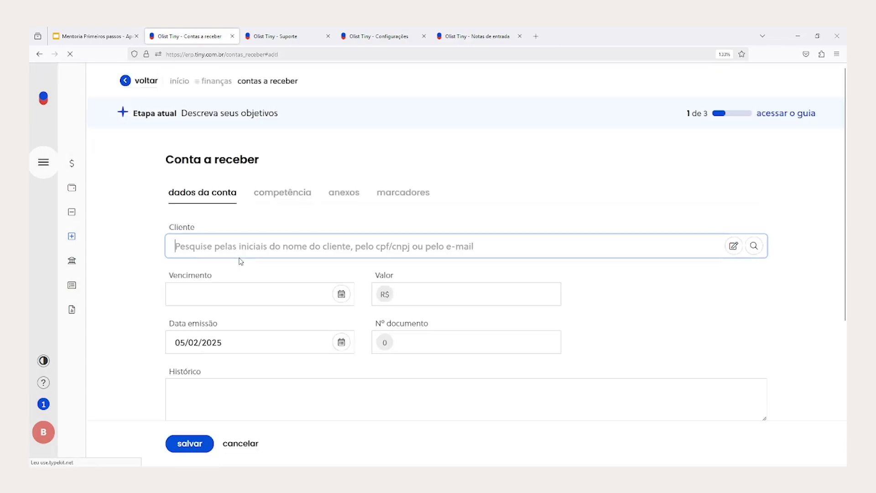
text(%%)
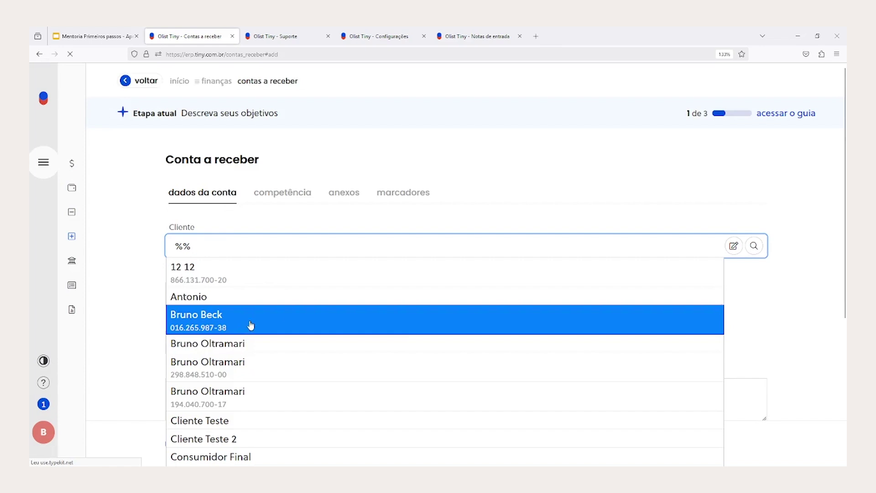
click(274, 326)
click(340, 294)
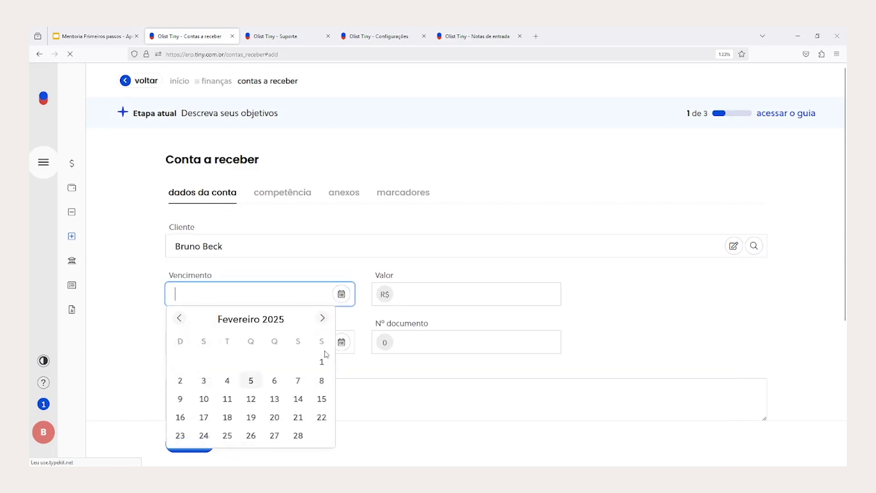
click(274, 381)
click(416, 293)
text(80)
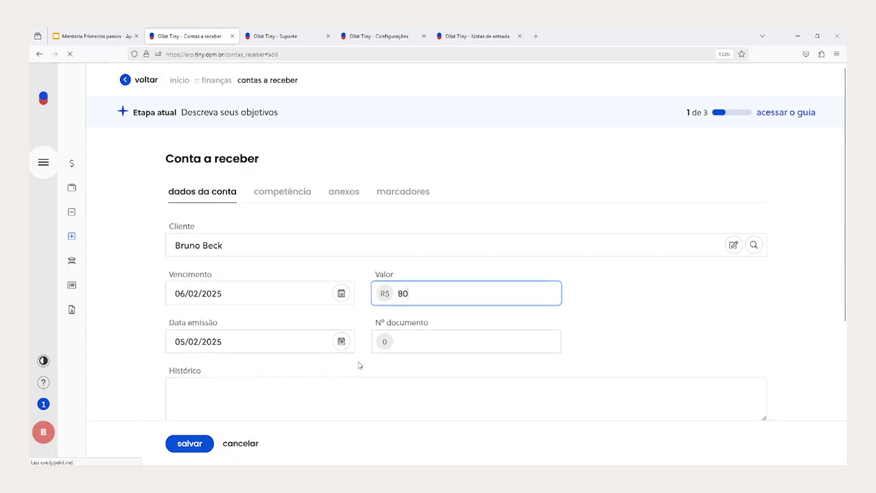
Set receipt method Boleto, keep payment means Banco, choose Itaú bank account, and save.
scroll(358, 364, down, 5)
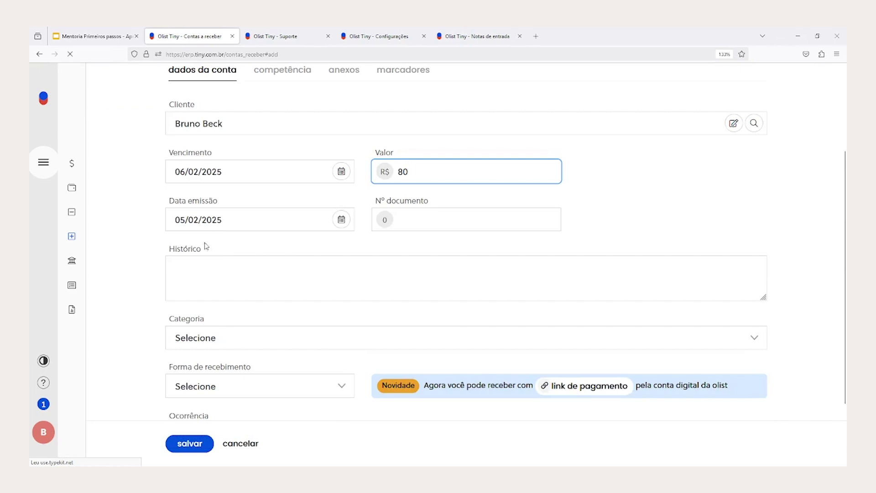
drag(170, 283, 272, 286)
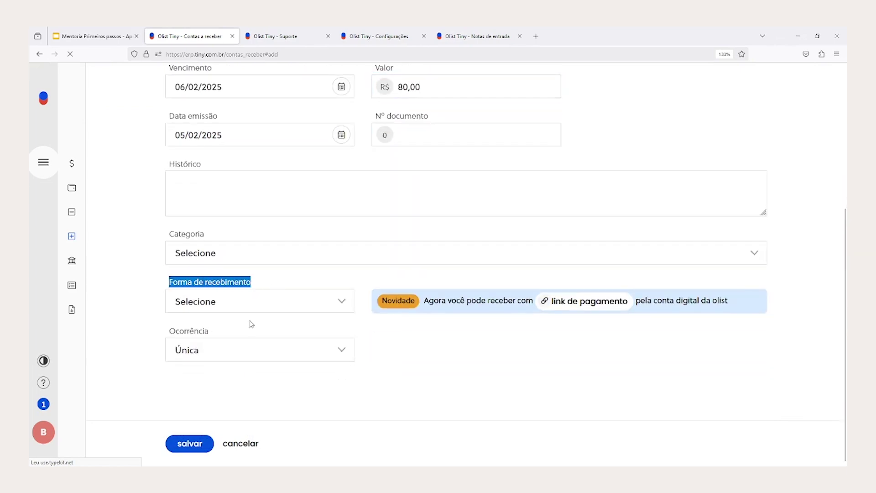
click(250, 320)
click(253, 307)
click(234, 395)
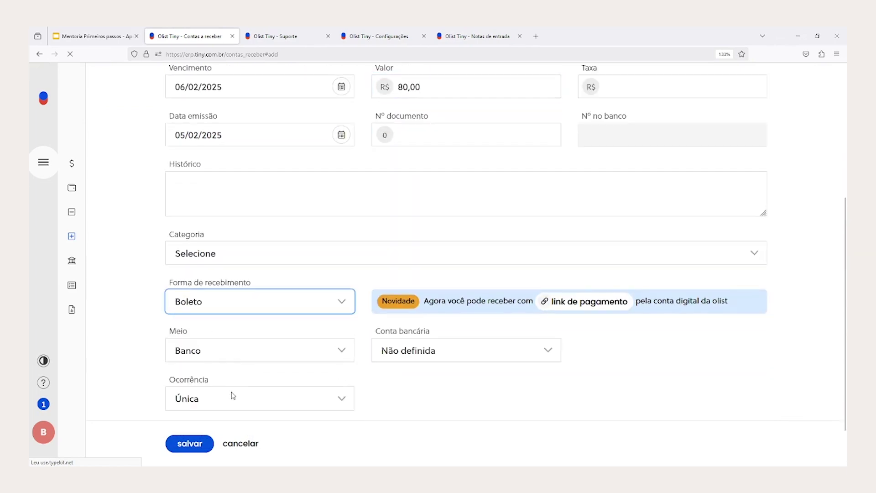
click(189, 349)
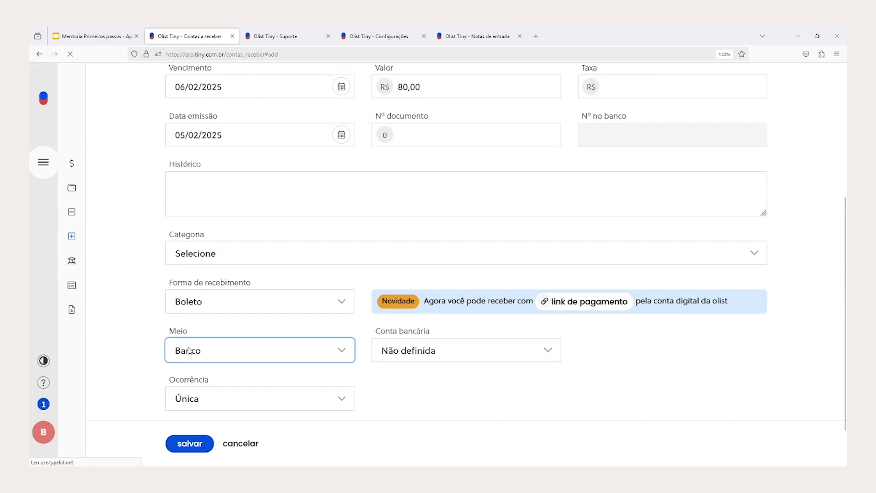
click(414, 352)
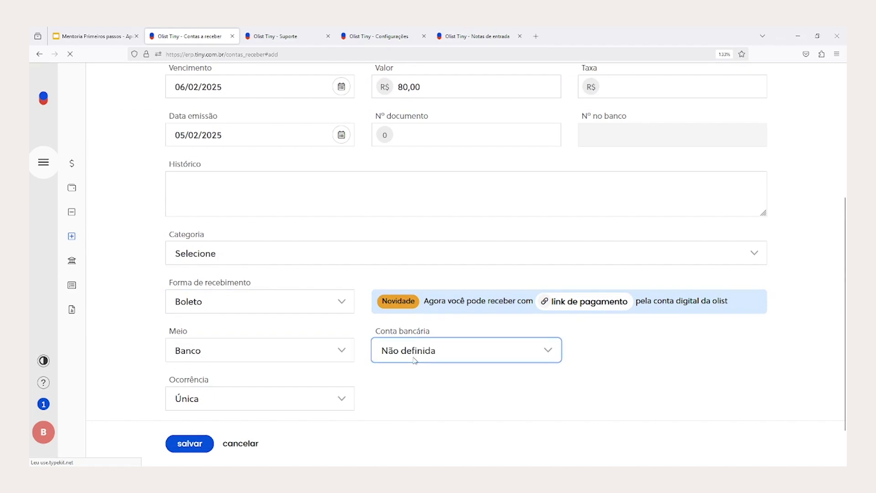
click(415, 393)
click(191, 445)
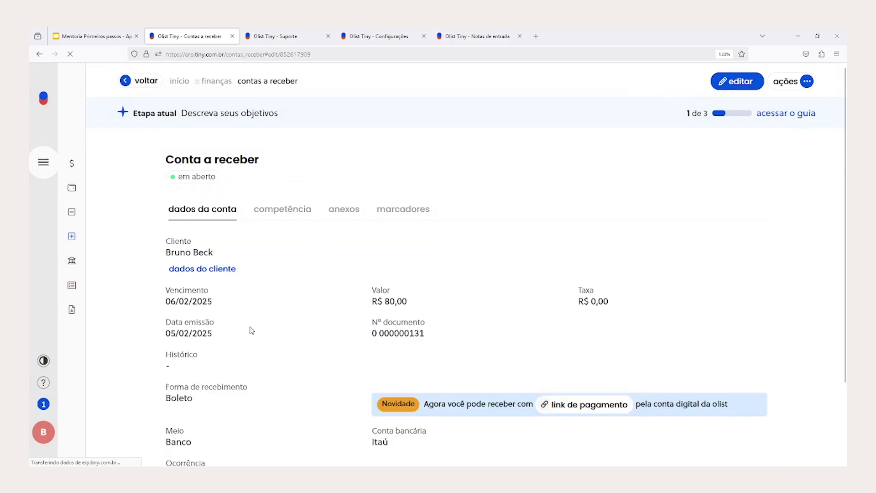
Generate the Itaú boleto for the R$ 80,00 receivable and close its print preview.
click(520, 87)
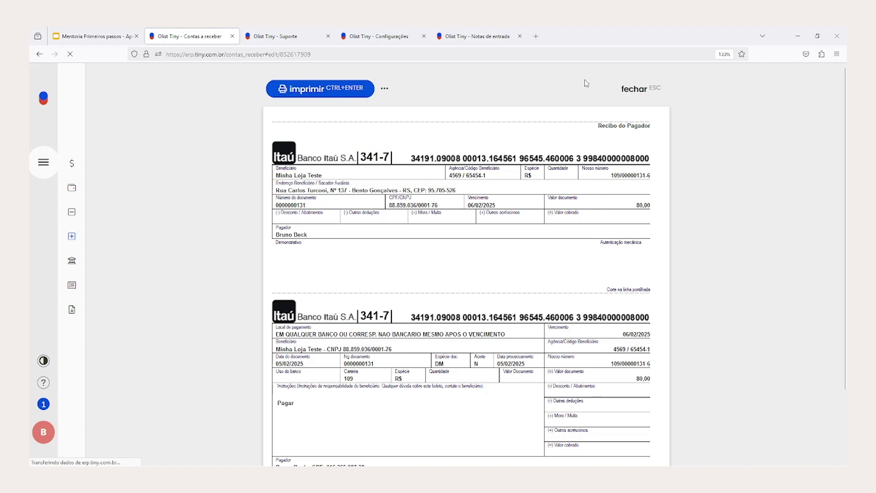
click(625, 91)
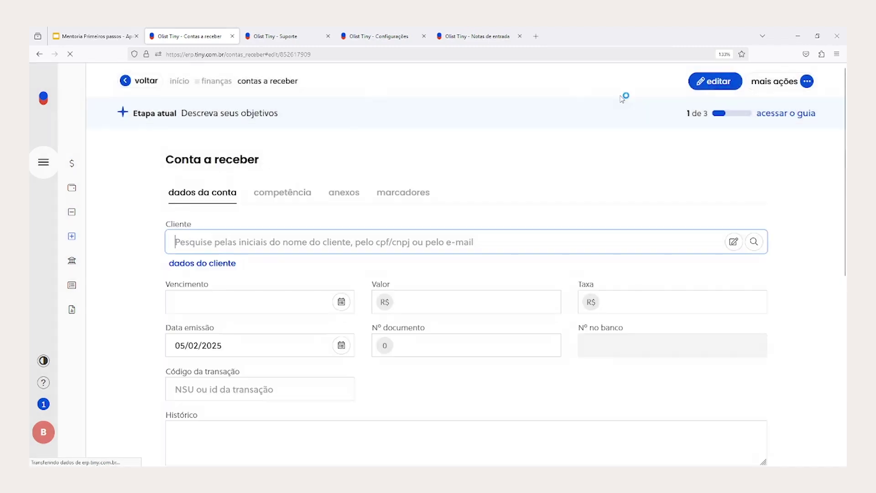
mouse_move(43, 161)
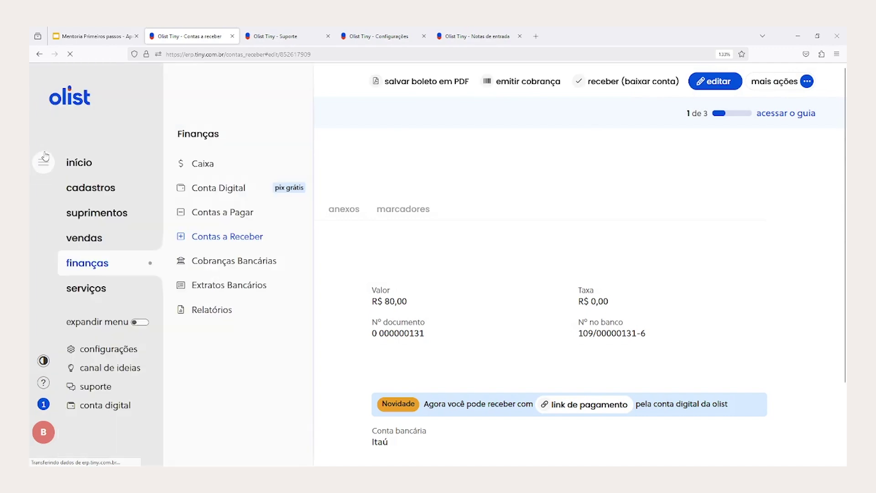
In Cobranças Bancárias, create and save a new Itaú remittance holding the single R$ 80,00 title.
click(222, 262)
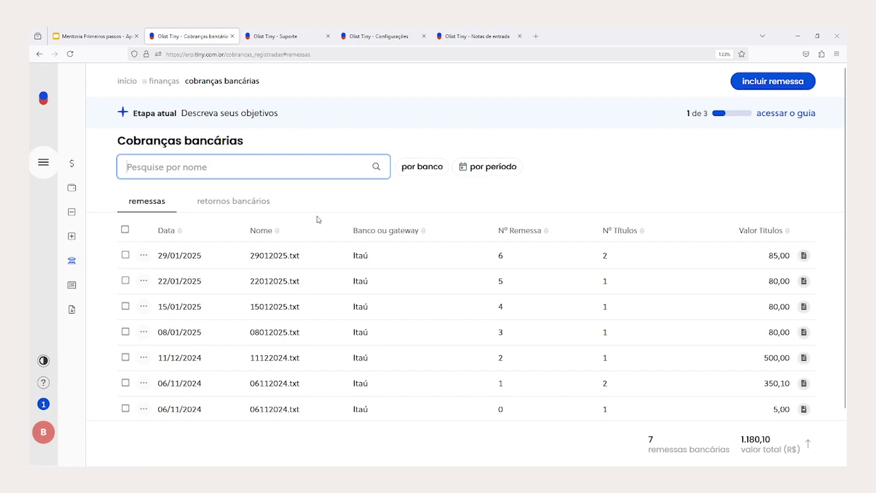
click(773, 81)
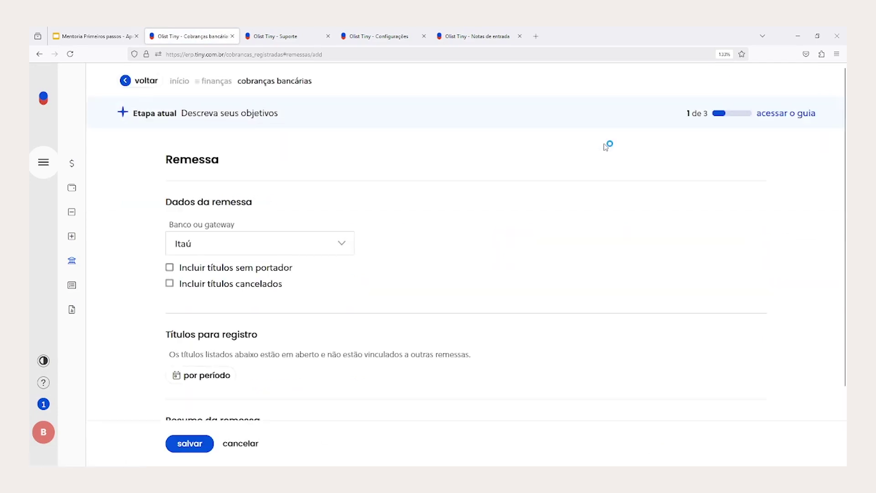
drag(170, 224, 260, 230)
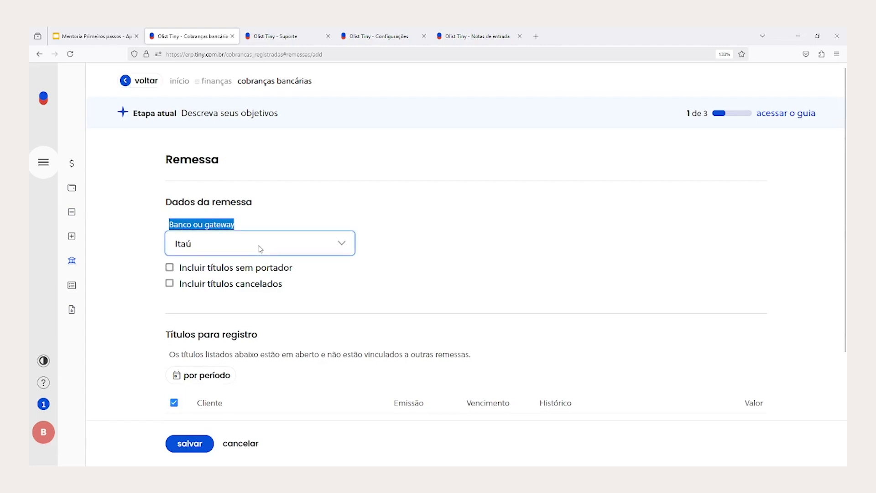
scroll(260, 248, down, 5)
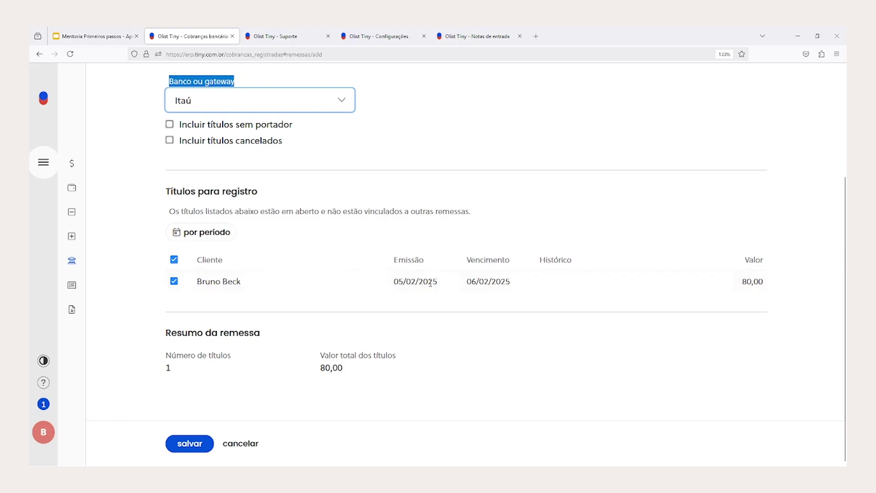
click(180, 443)
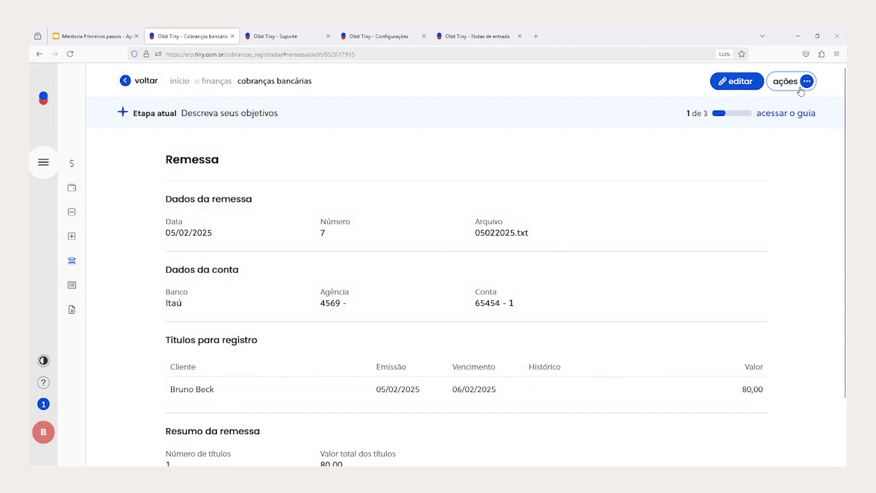
Back on the remittance list, run 'gerar remessa' on remittance 05022025.txt.
click(133, 82)
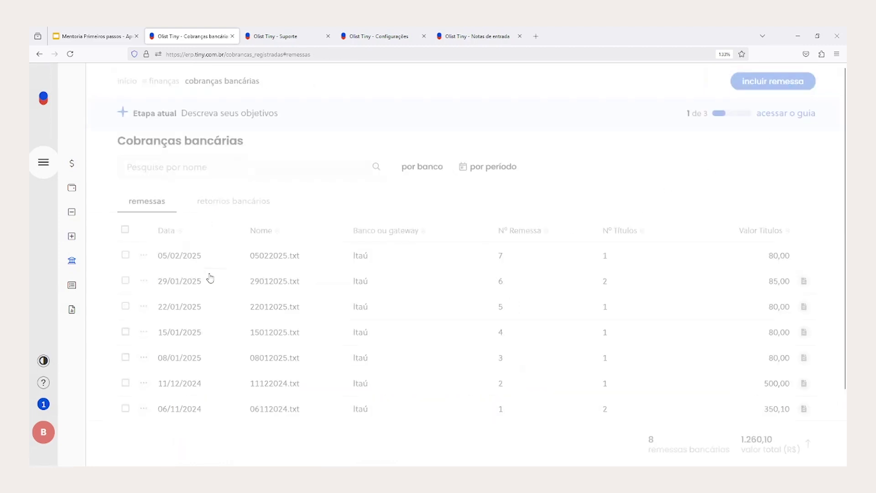
click(144, 256)
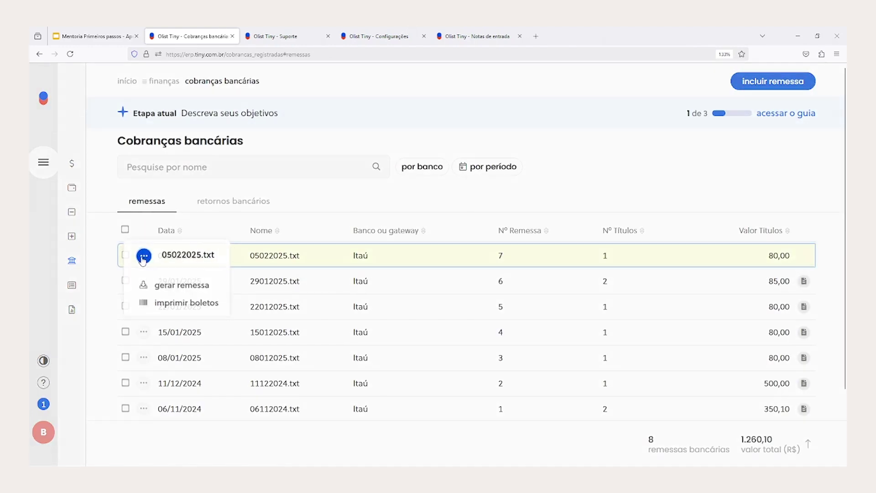
click(210, 287)
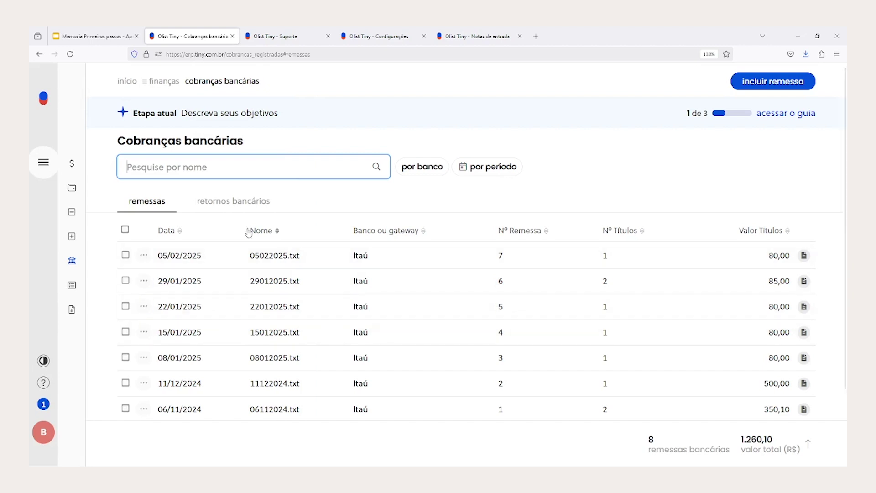
View the empty bank returns tab, open and close the return reader, then go to Contas a Receber.
click(237, 202)
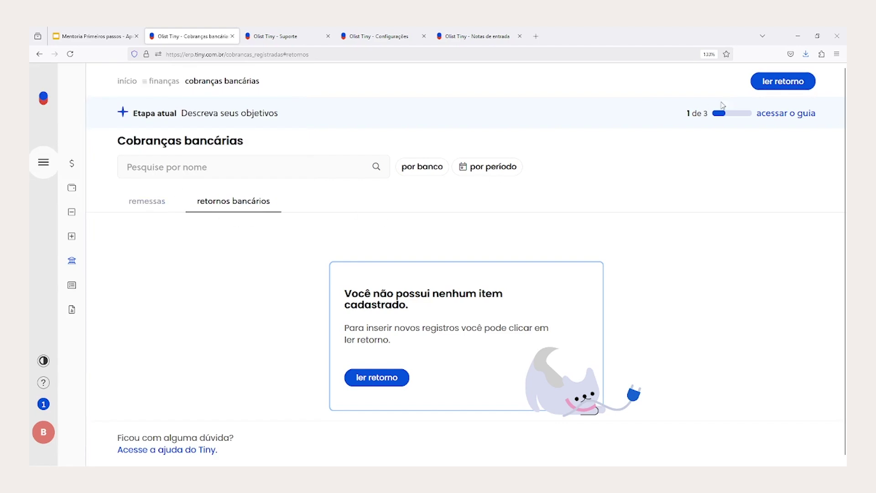
click(775, 81)
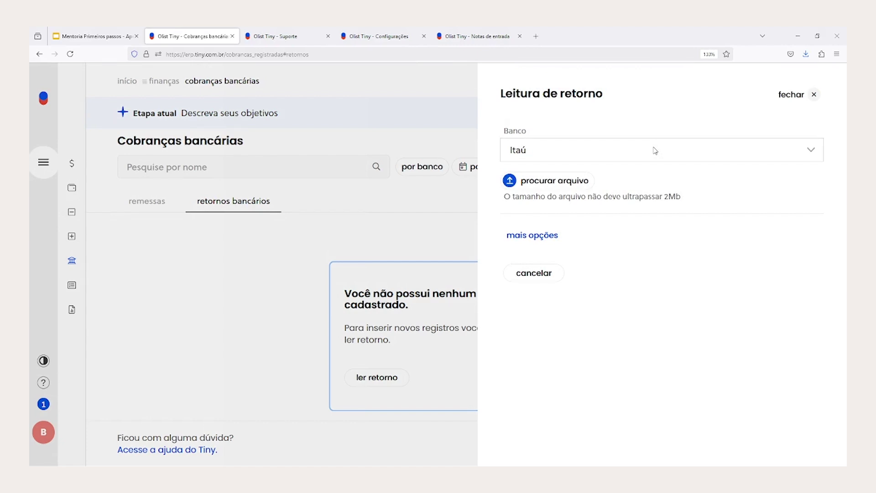
click(538, 273)
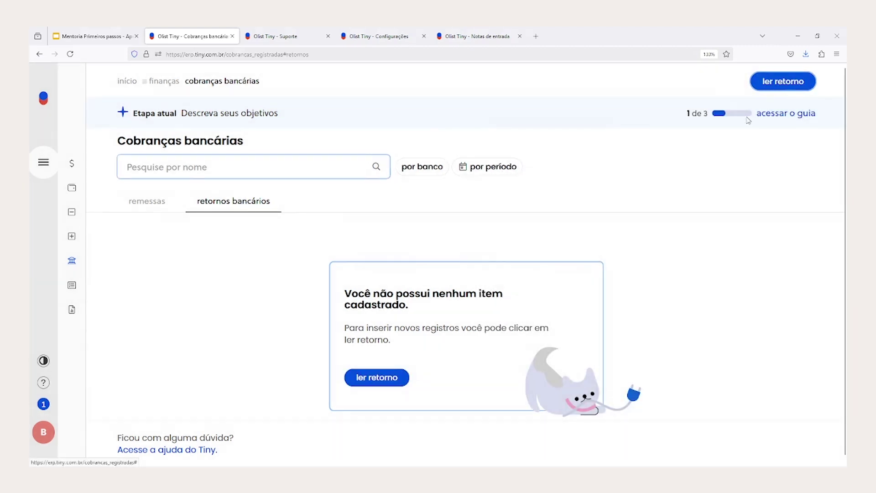
click(771, 85)
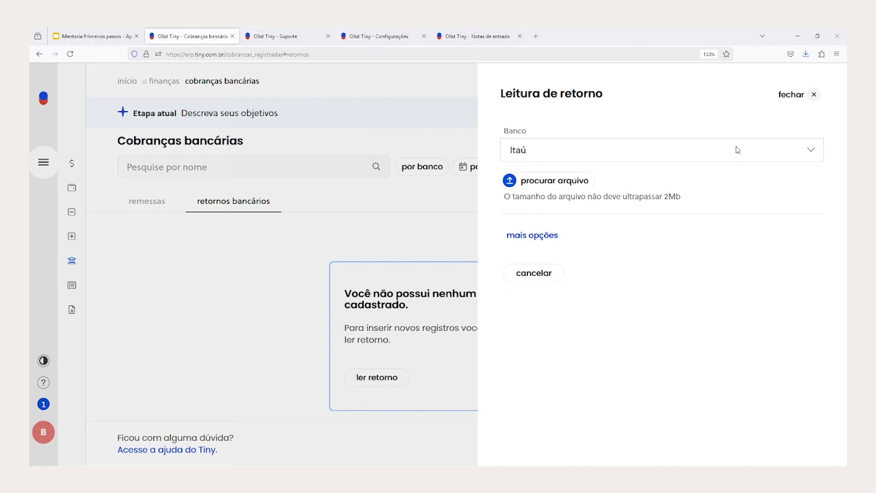
click(793, 95)
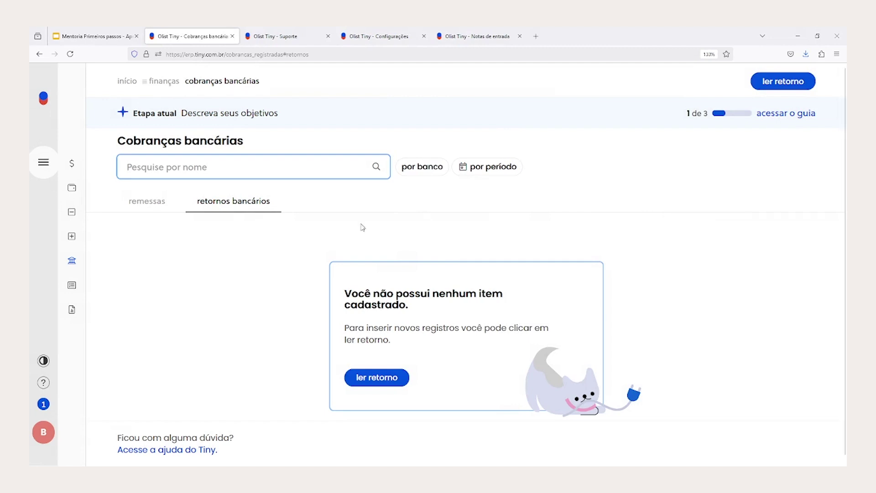
mouse_move(59, 171)
click(221, 233)
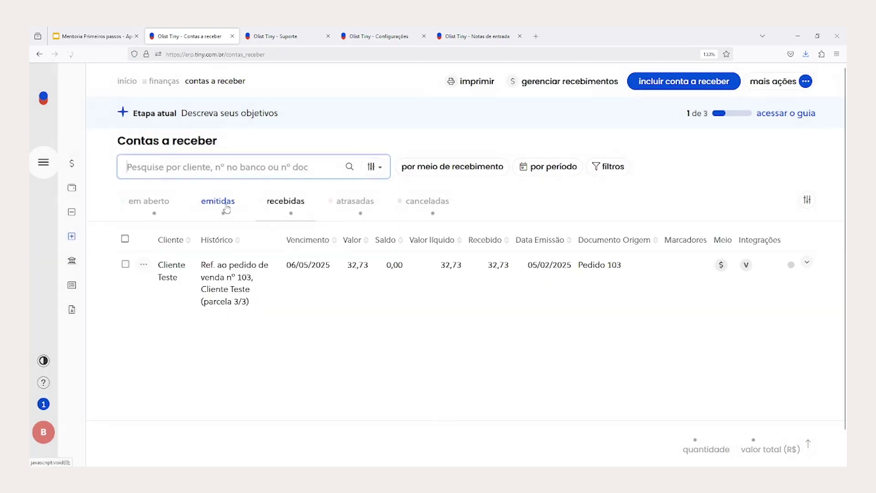
Switch Contas a receber from issued to received titles, leaving only the R$ 32,73 instalment.
click(226, 206)
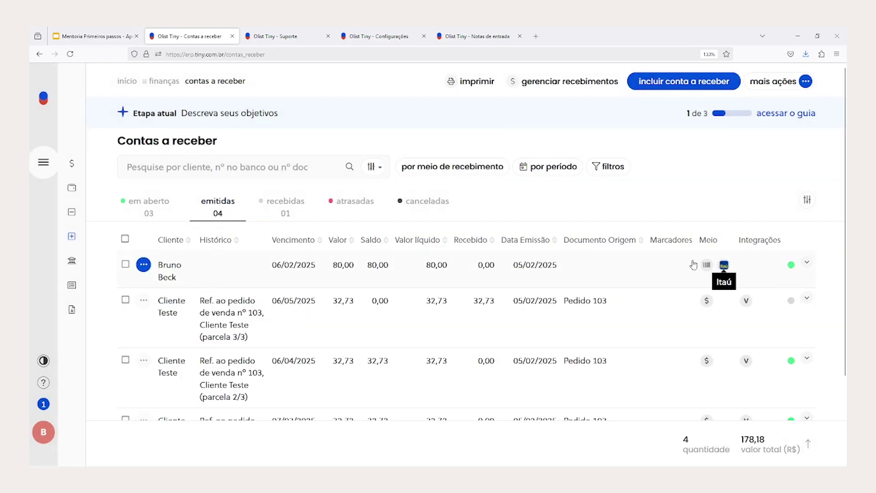
click(273, 208)
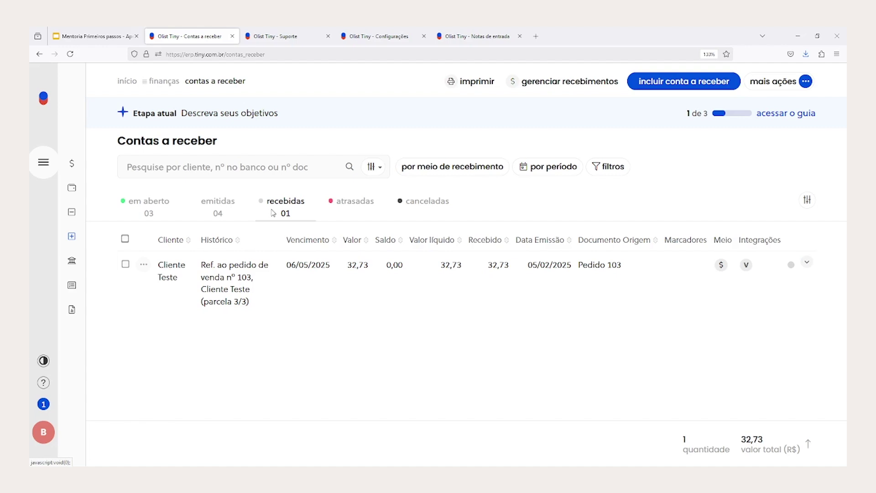
mouse_move(99, 160)
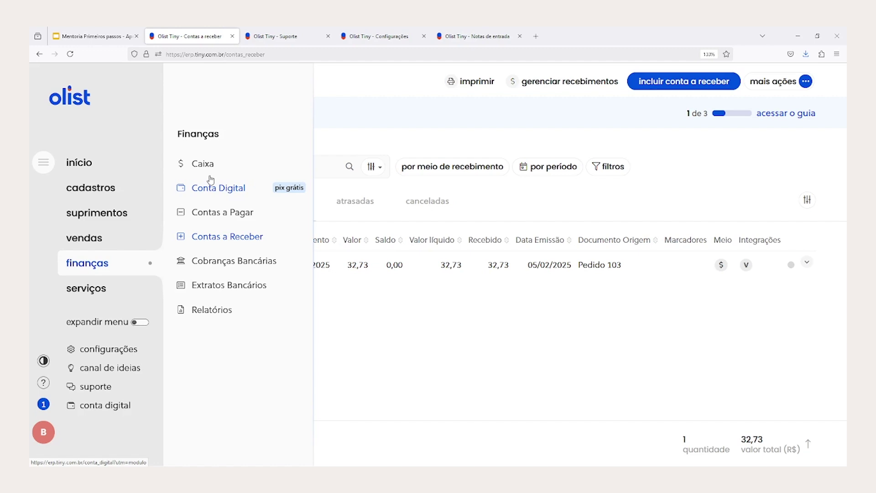
Open Extratos Bancários, preview the OFX statement import for Banrisul, and close it without importing.
click(222, 290)
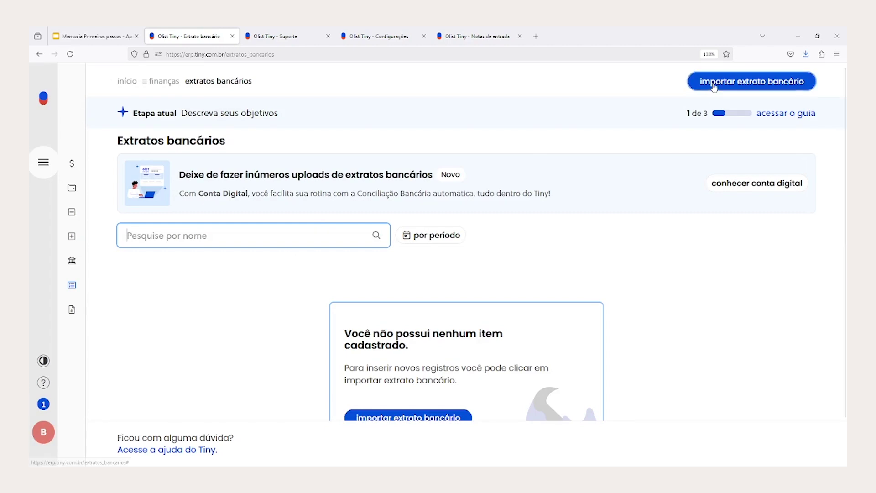
click(753, 82)
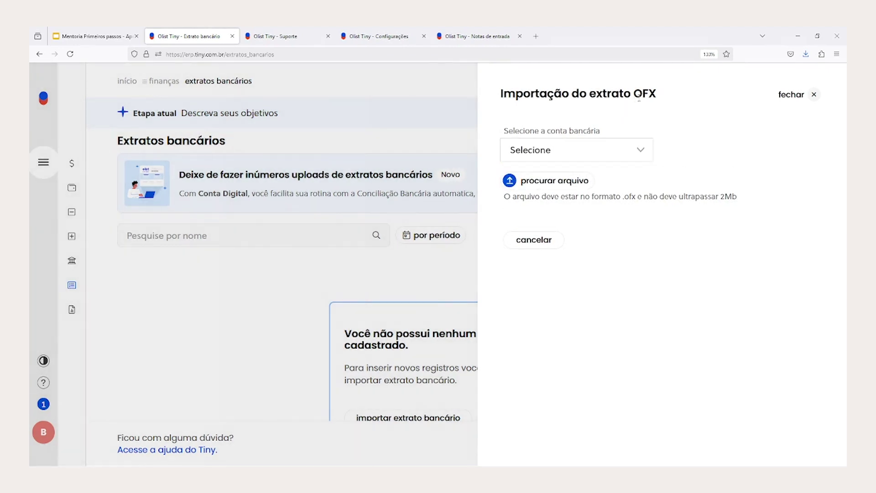
drag(639, 101, 655, 98)
click(624, 146)
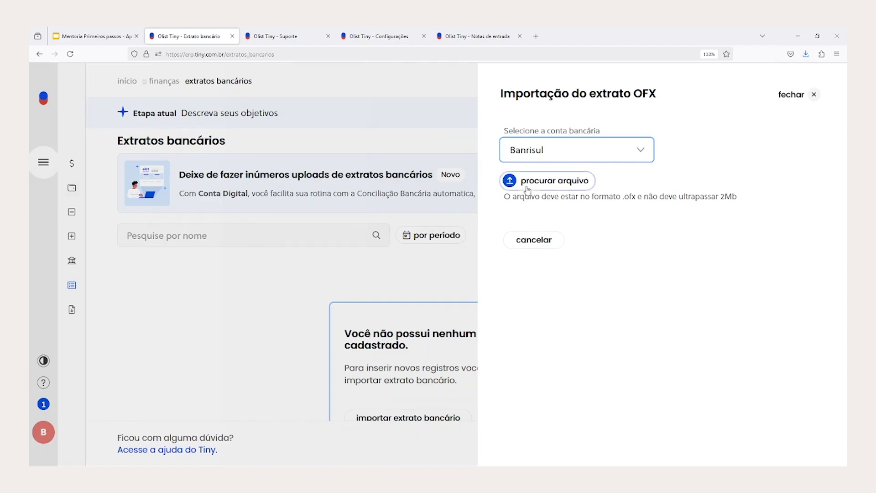
click(790, 94)
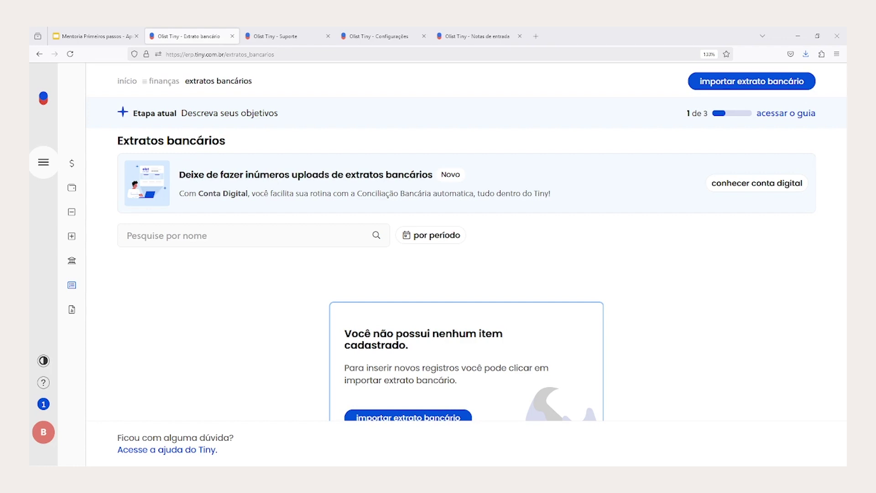
Go to Configurações > finanças and open Categorias de receita e despesa.
click(43, 162)
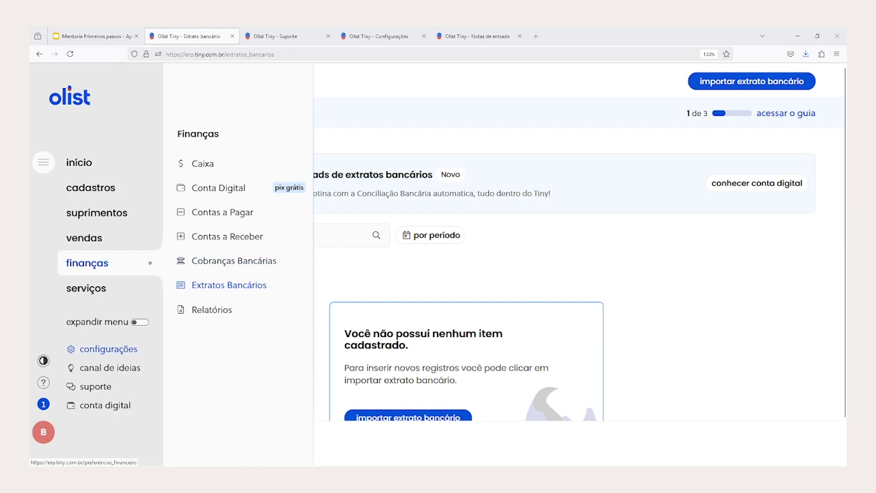
click(109, 348)
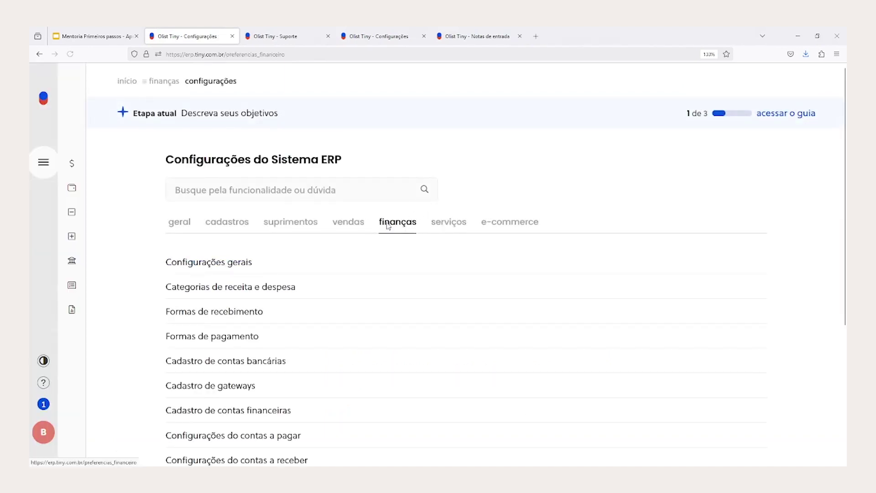
scroll(365, 228, down, 2)
drag(166, 230, 300, 227)
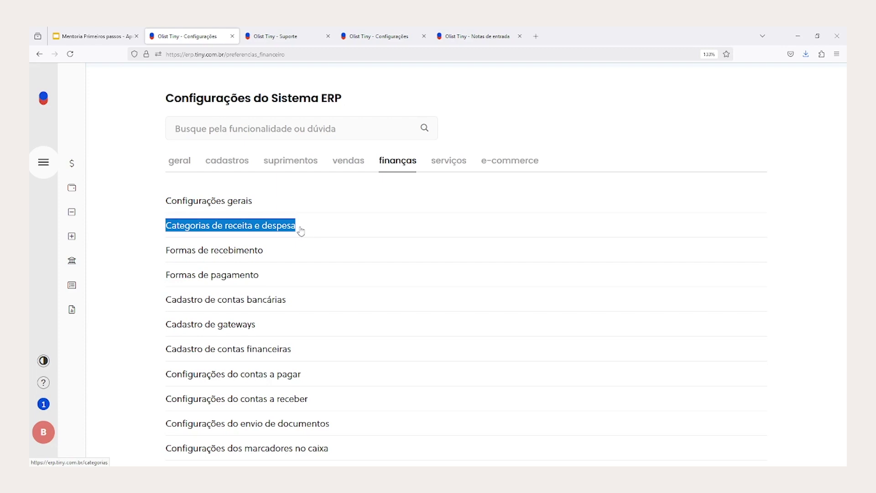
click(290, 230)
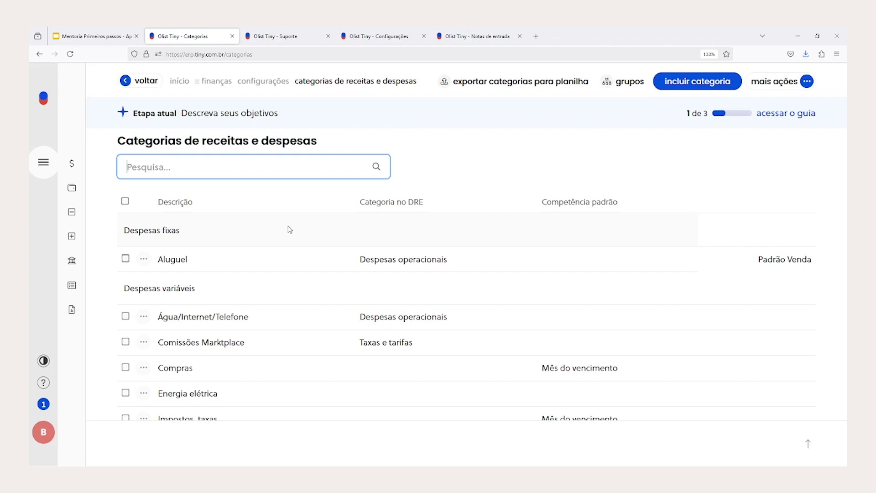
drag(129, 233, 199, 244)
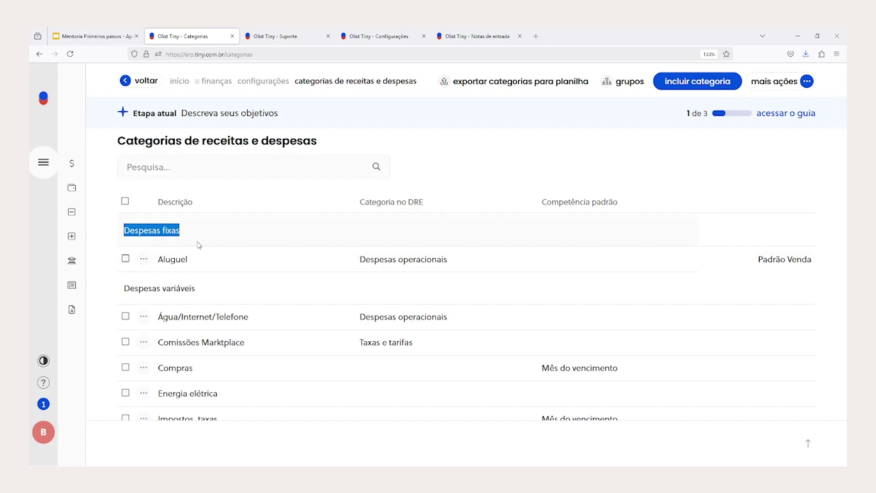
drag(156, 261, 192, 266)
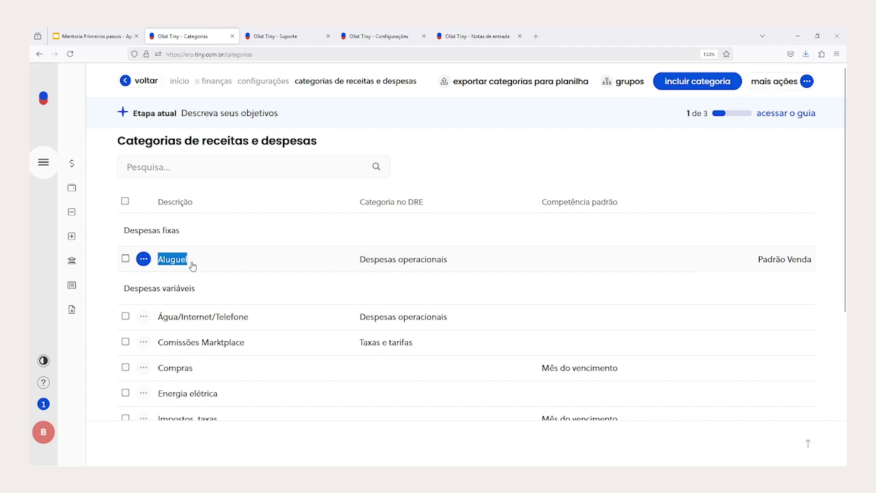
click(192, 266)
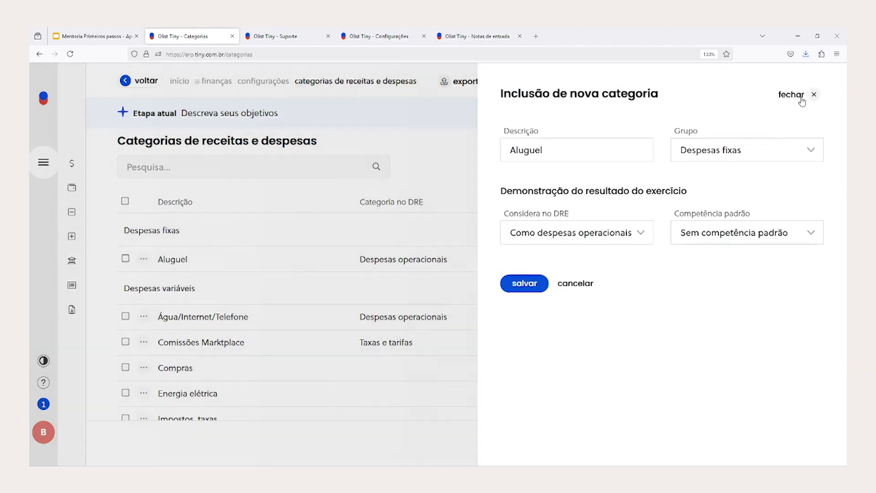
click(802, 100)
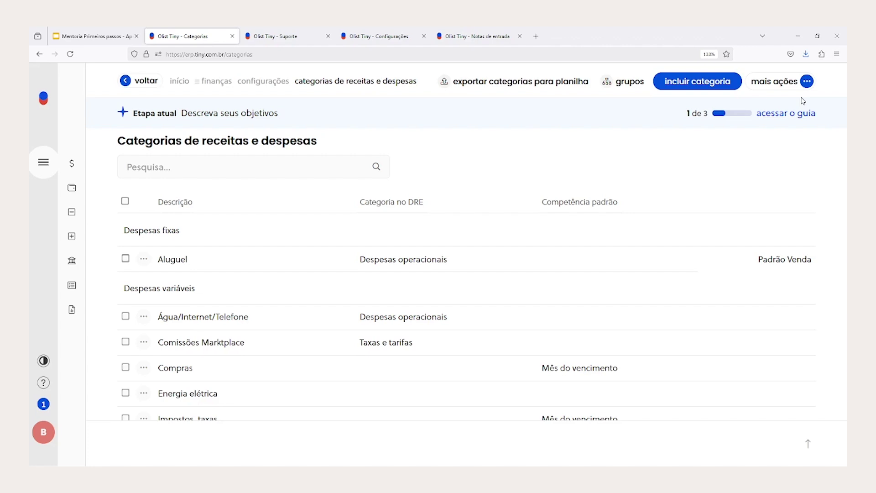
drag(124, 287, 256, 294)
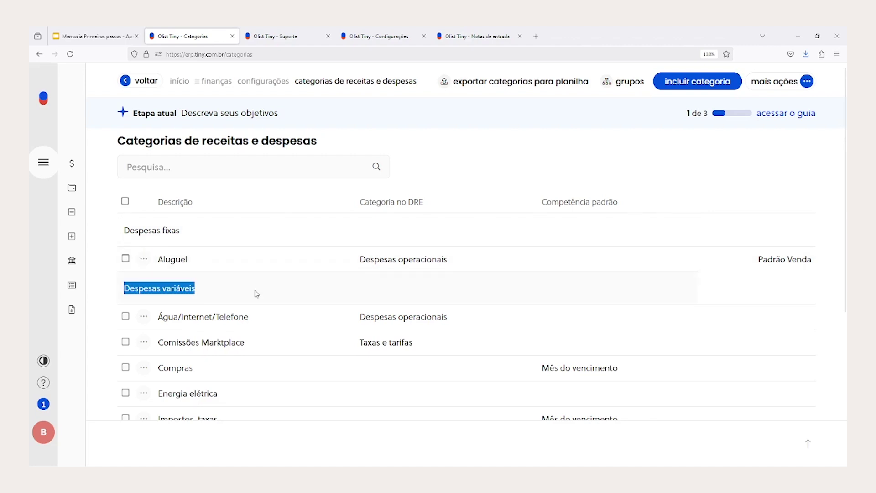
scroll(256, 294, down, 2)
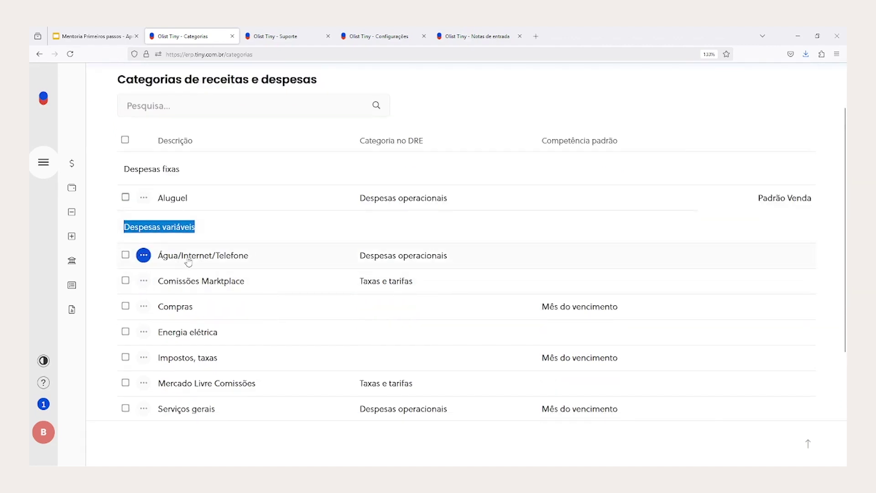
scroll(202, 260, down, 2)
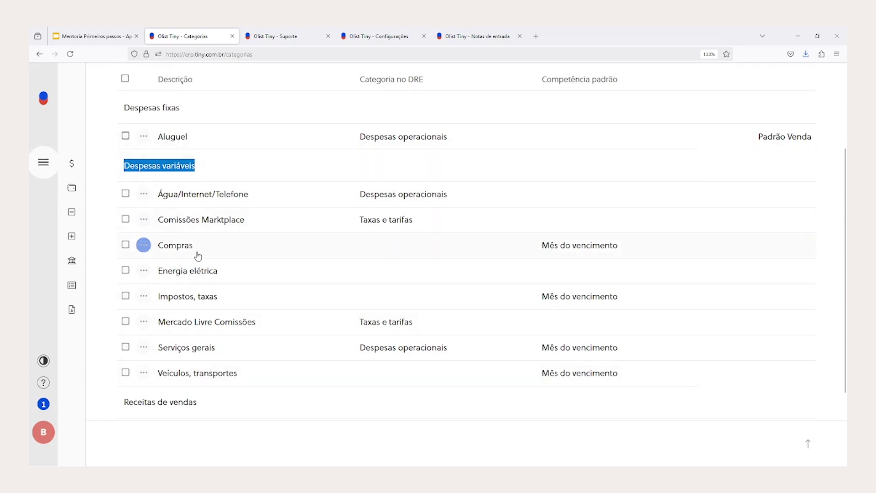
scroll(196, 254, down, 3)
drag(124, 298, 246, 304)
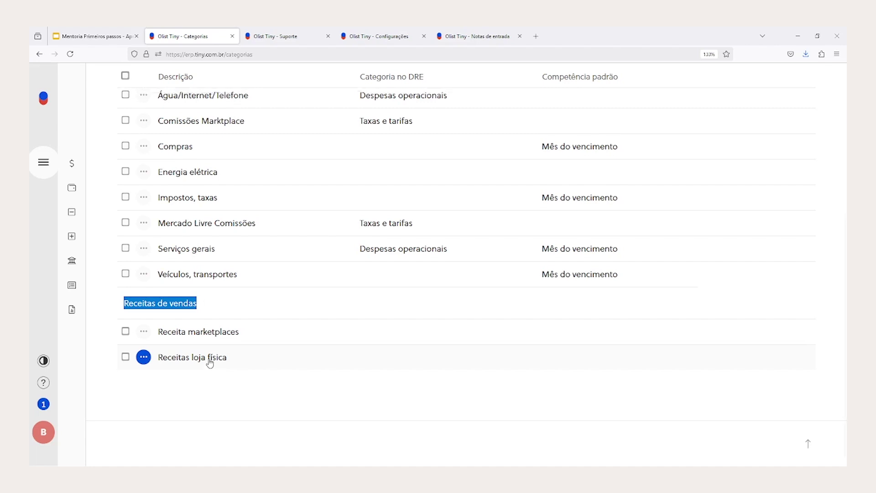
scroll(210, 363, up, 4)
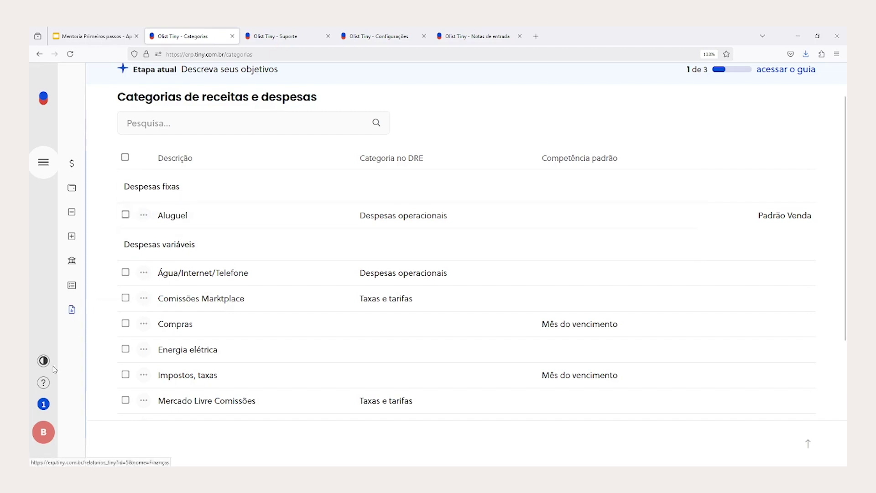
Open the help centre in a new tab and search for 'dre'.
mouse_move(44, 385)
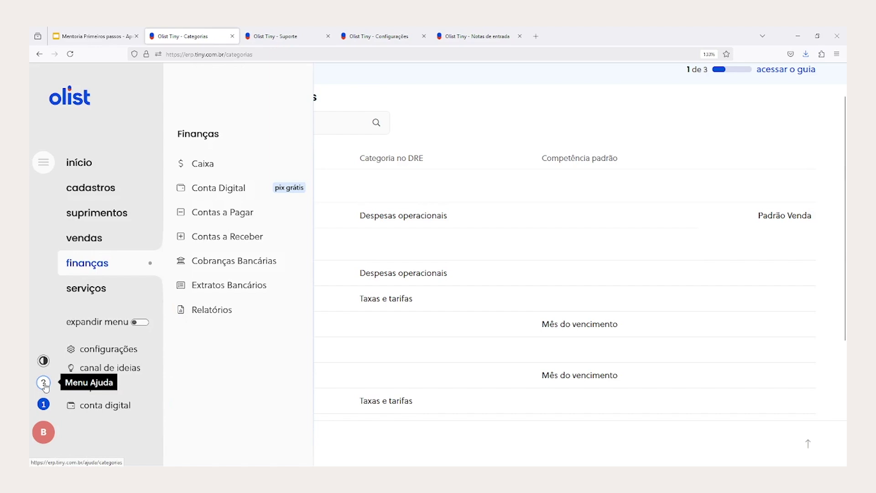
middle_click(44, 383)
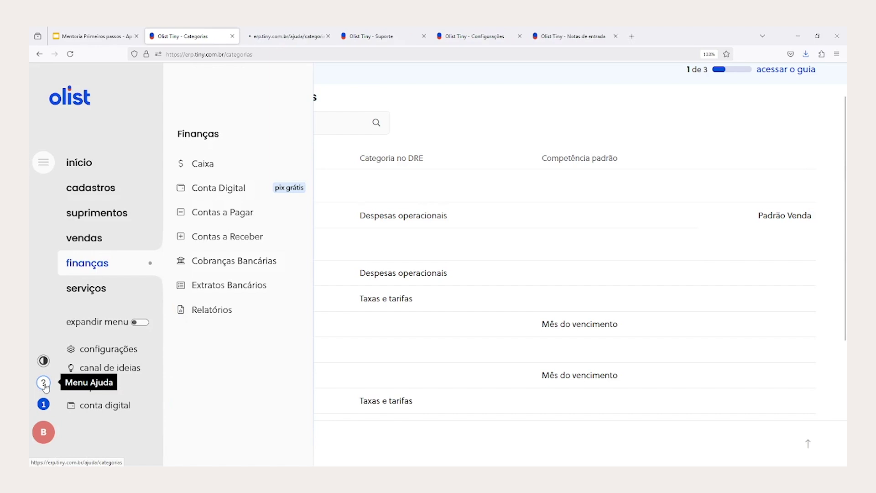
click(298, 43)
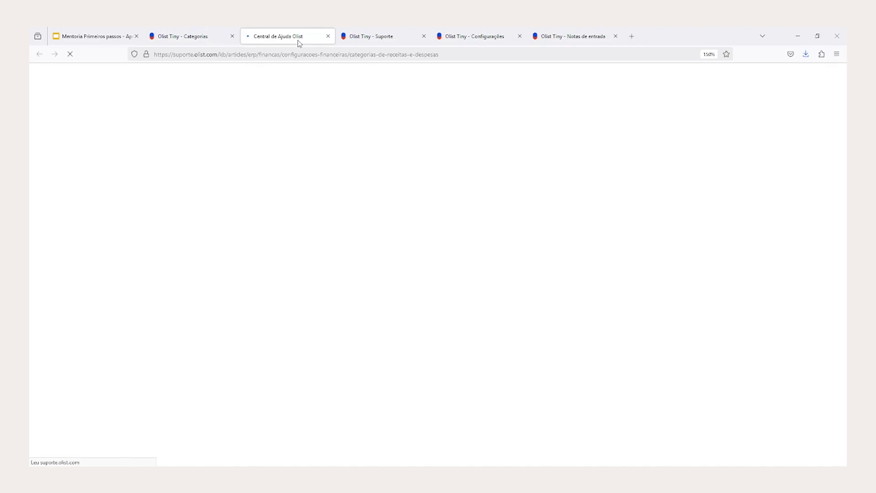
click(240, 176)
text(dre)
key(Return)
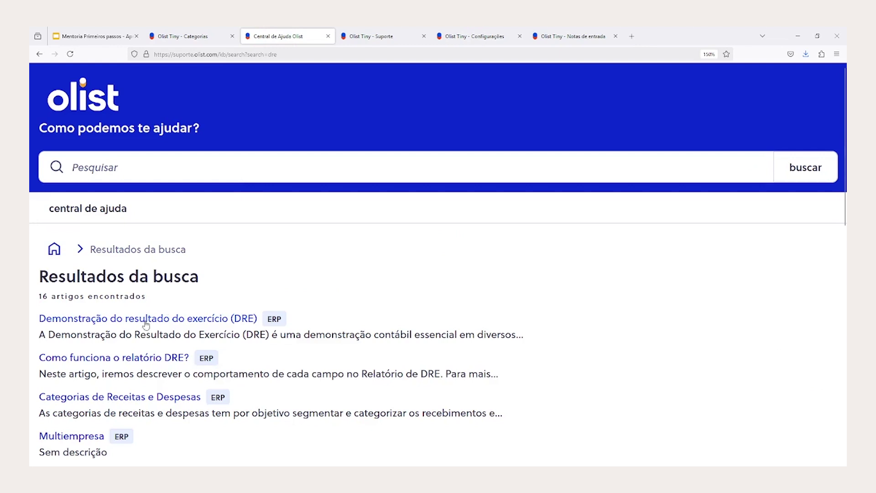
Open the 'Demonstração do resultado do exercício (DRE)' article and read through it.
click(138, 319)
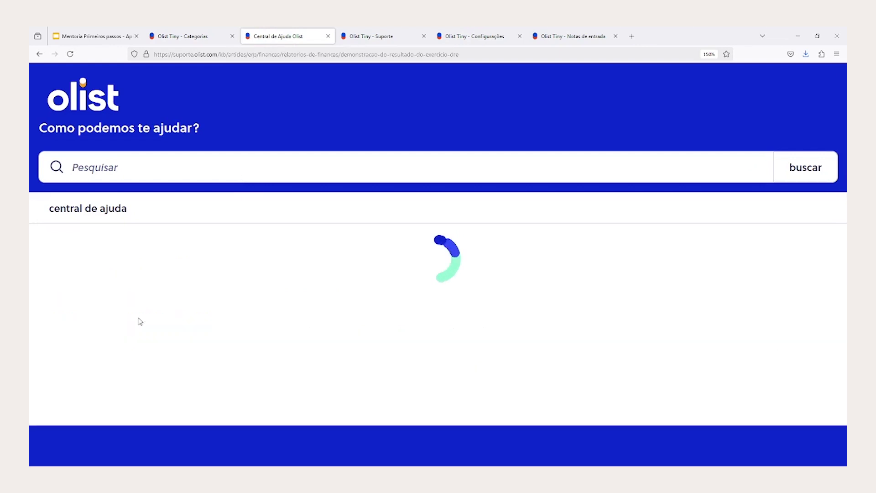
scroll(238, 333, down, 2)
scroll(238, 333, down, 4)
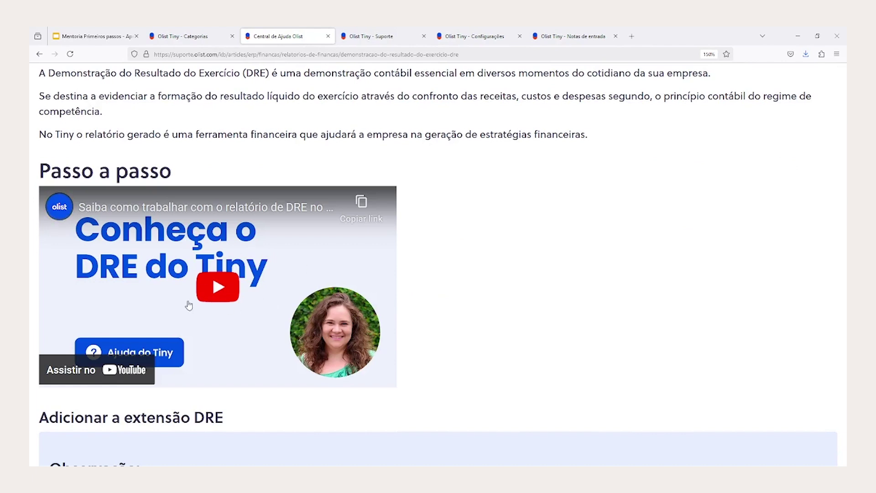
scroll(226, 276, down, 5)
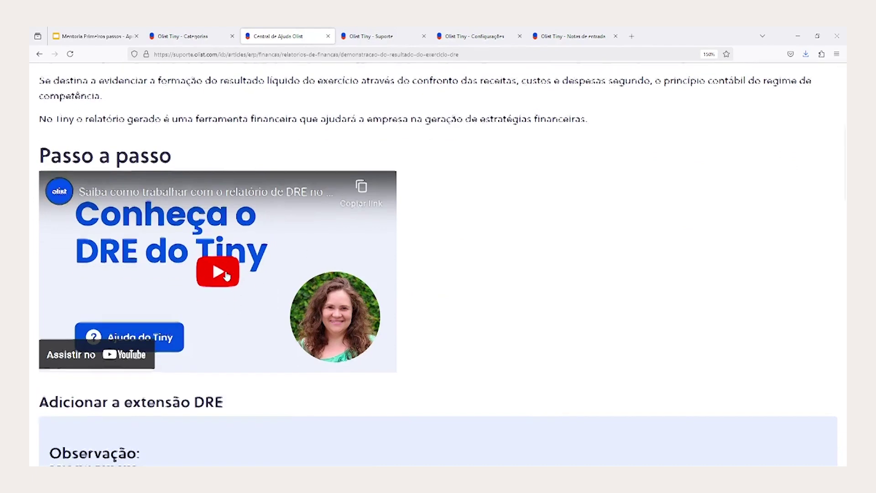
scroll(227, 276, down, 7)
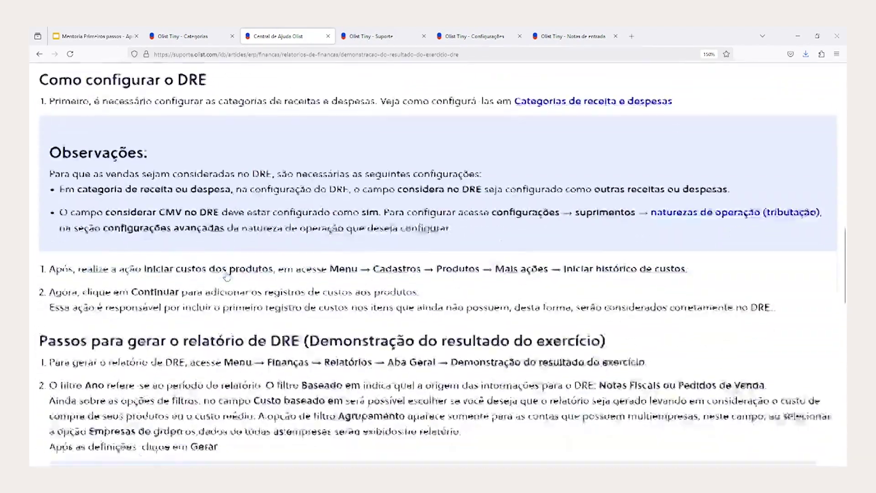
scroll(59, 236, down, 10)
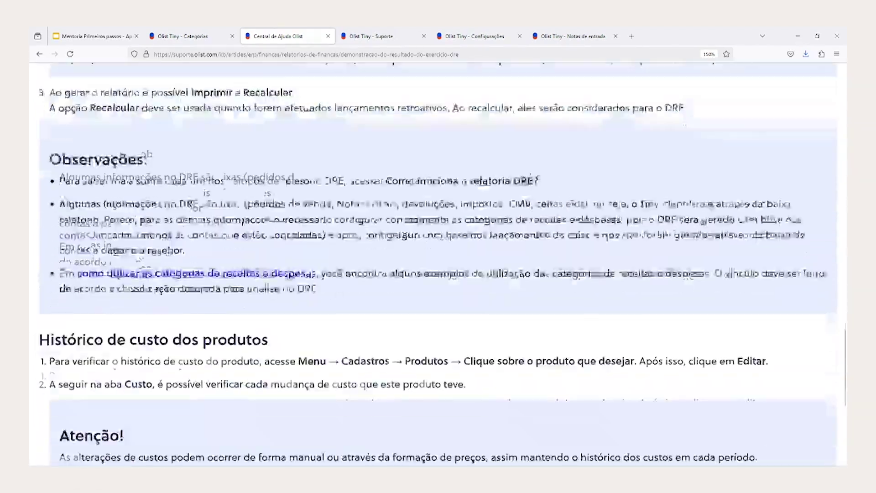
scroll(143, 275, up, 9)
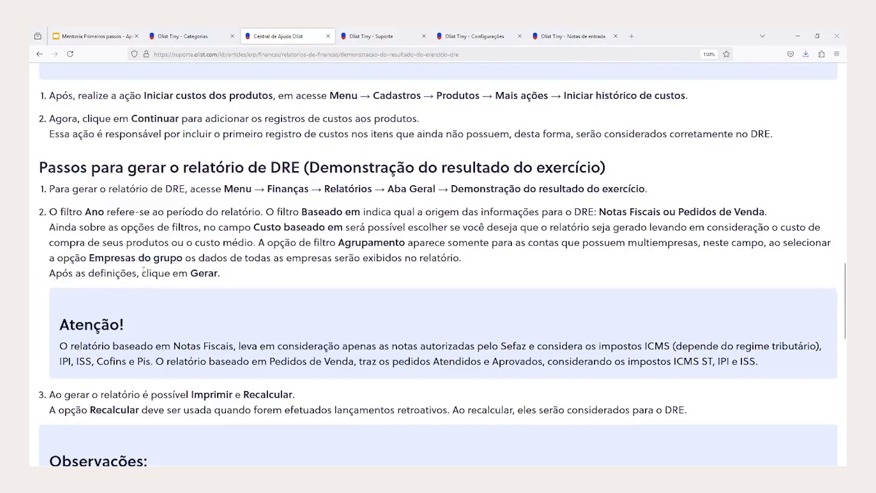
scroll(144, 272, up, 4)
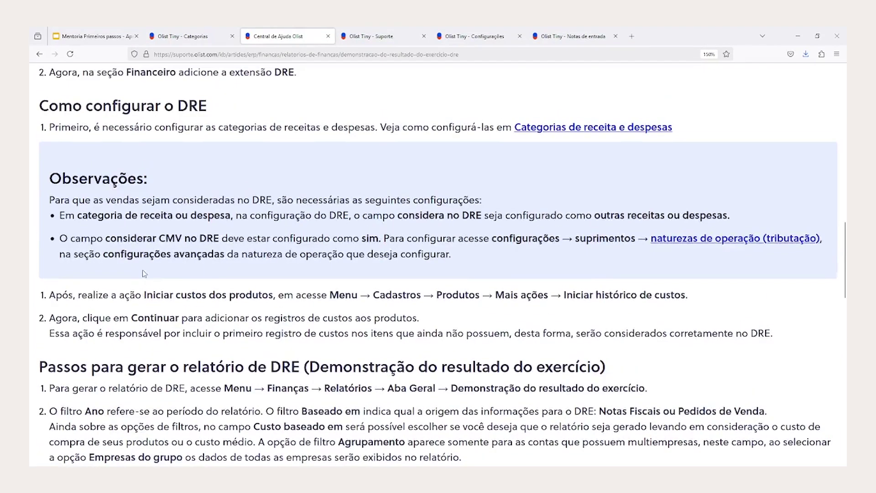
scroll(144, 274, up, 5)
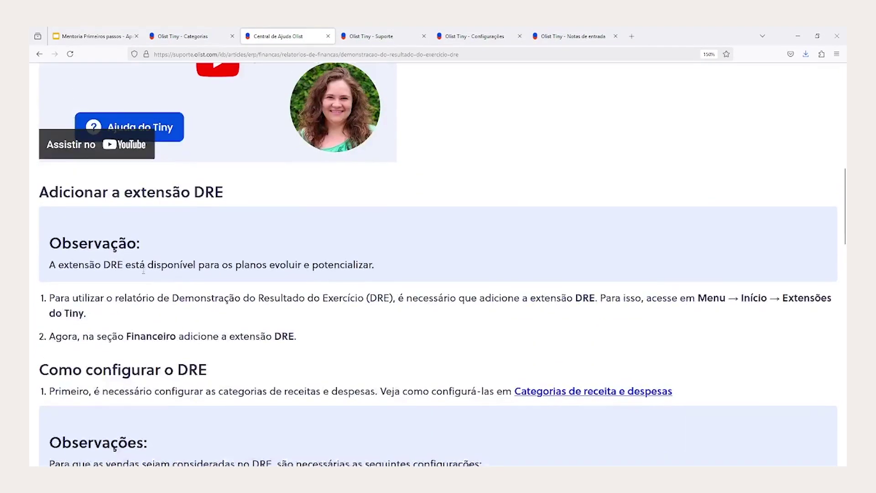
scroll(143, 271, down, 7)
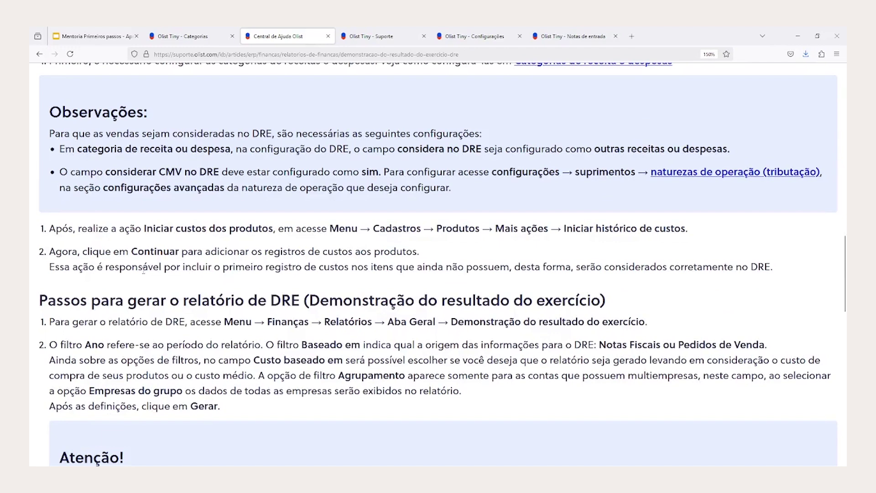
scroll(144, 270, down, 5)
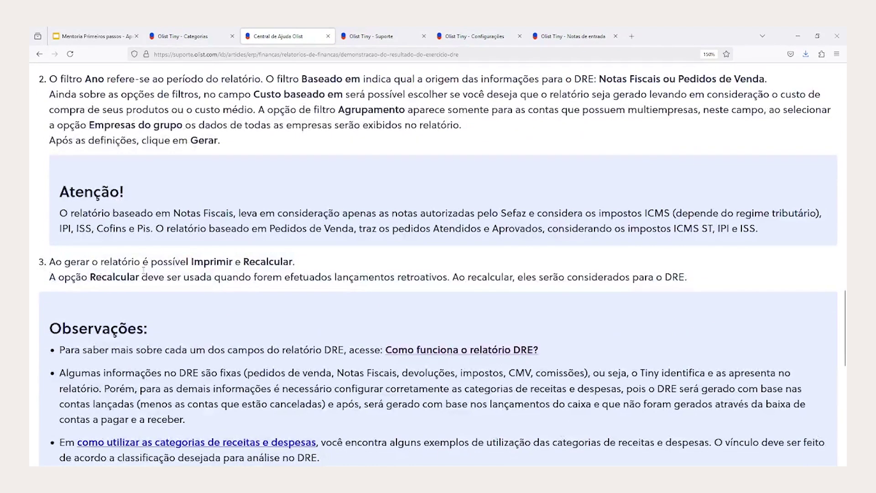
scroll(144, 271, down, 1)
Highlight the Observações note listing fixed DRE items: pedidos de venda, impostos, comissões.
drag(61, 306, 241, 306)
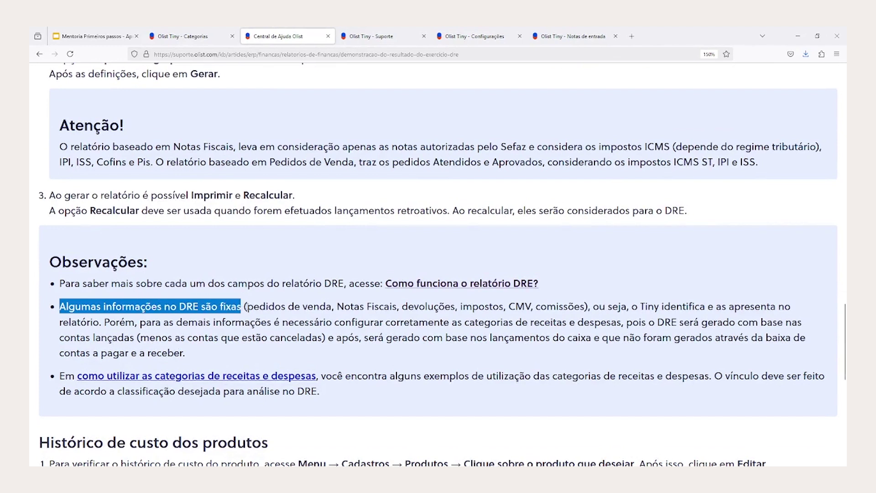
drag(247, 306, 465, 310)
scroll(453, 310, down, 1)
scroll(453, 310, down, 1)
drag(461, 240, 531, 240)
click(546, 244)
double_click(545, 244)
drag(584, 240, 248, 236)
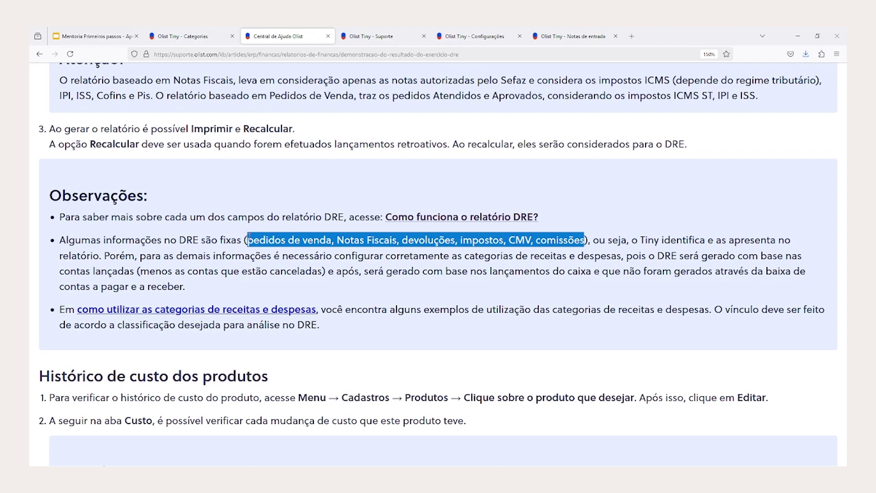
Return to the Olist Tiny categories tab and open the Serviços gerais category.
click(196, 36)
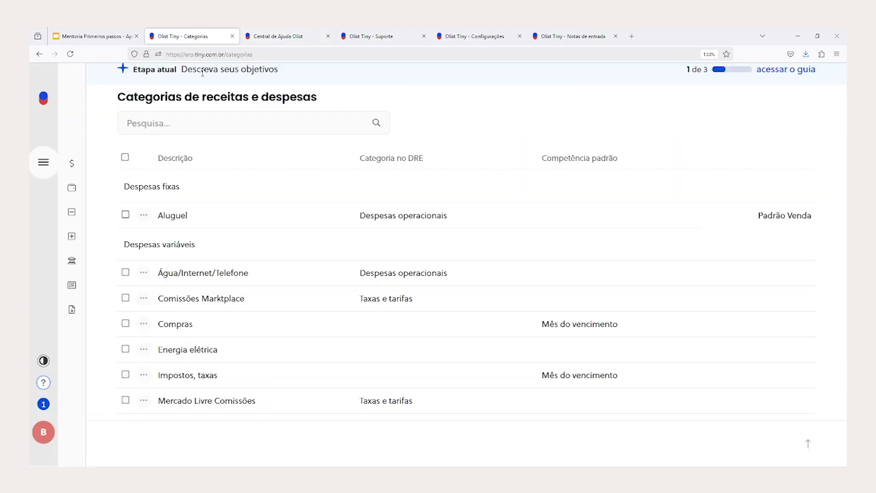
scroll(188, 394, down, 2)
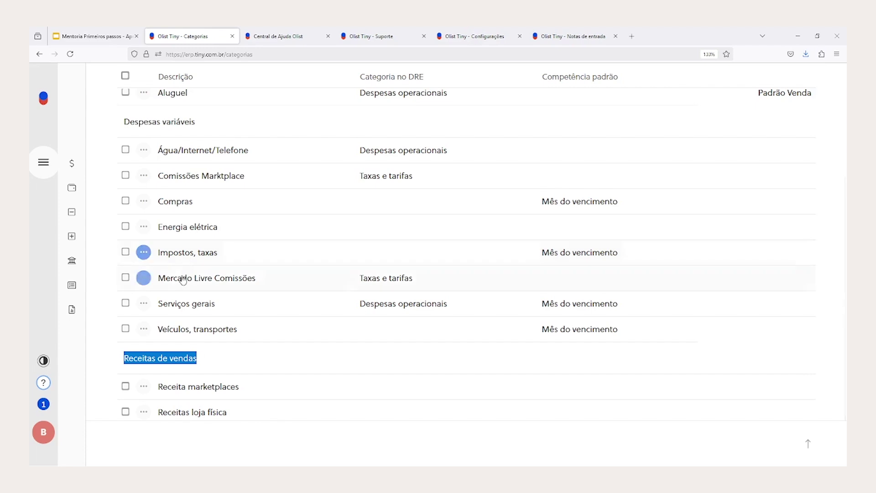
drag(163, 304, 223, 306)
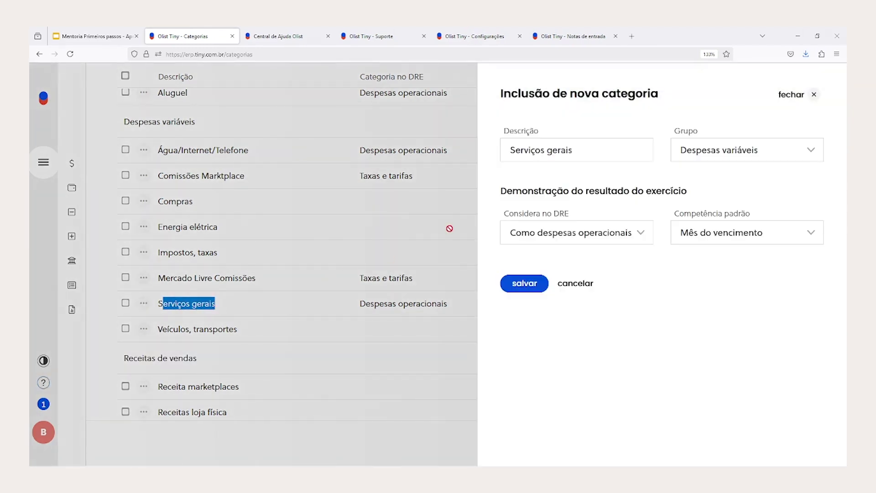
Set Serviços gerais to count as despesas operacionais by Mês do vencimento, then save.
triple_click(507, 217)
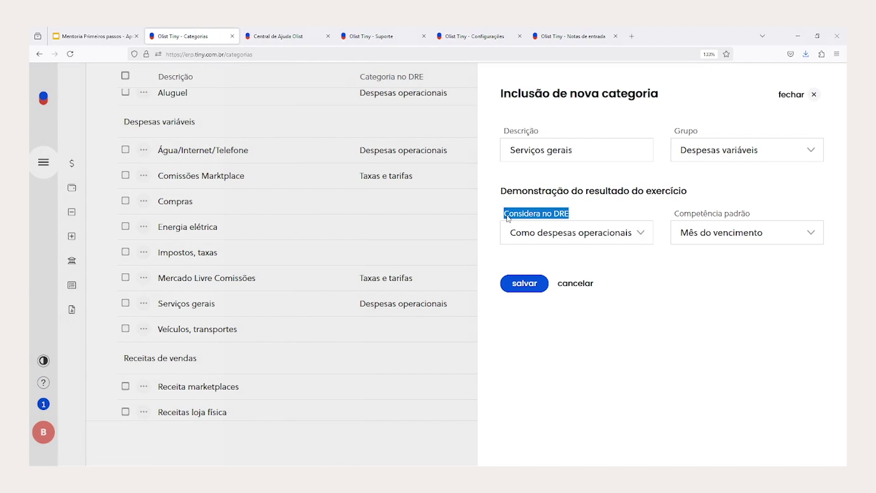
click(522, 245)
click(523, 255)
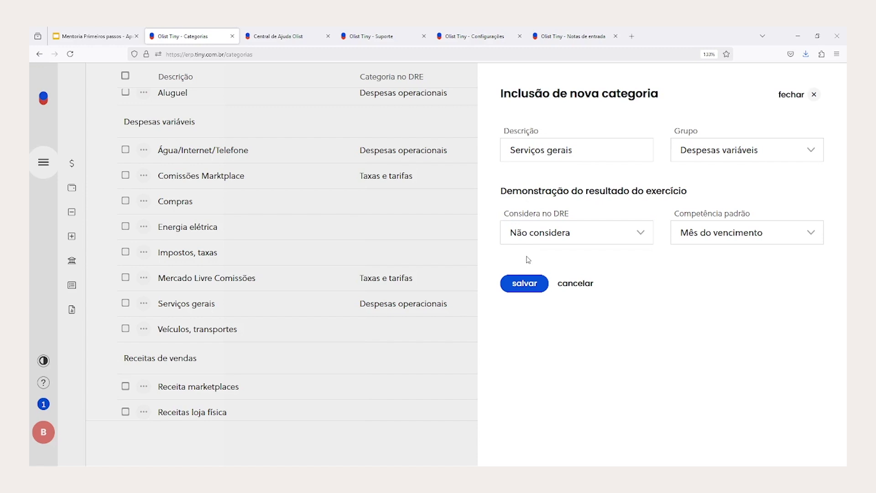
click(541, 234)
click(540, 273)
key(Down)
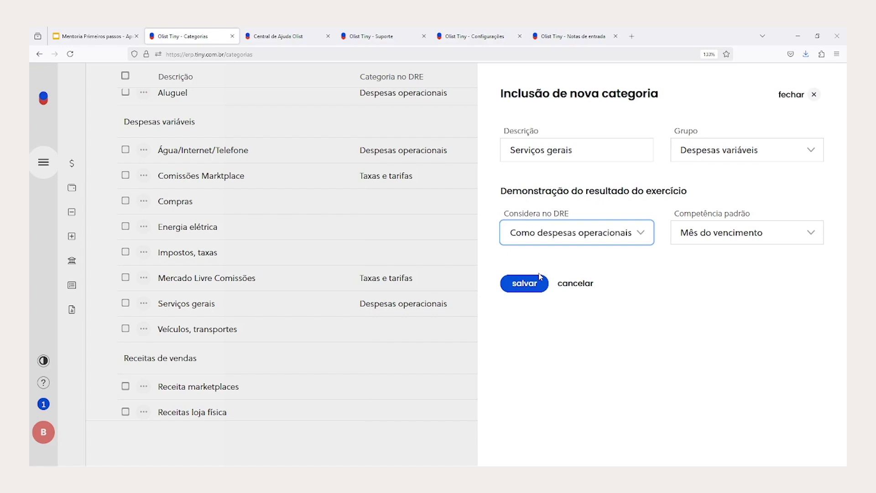
key(Down)
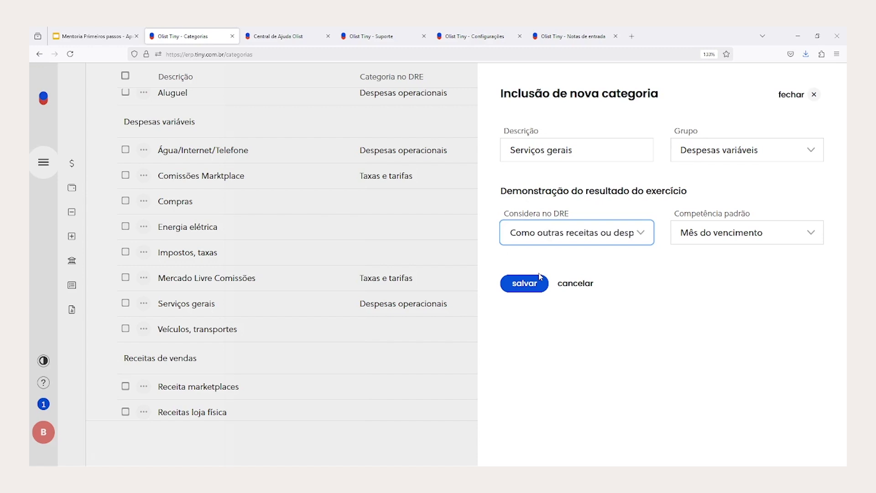
key(Down)
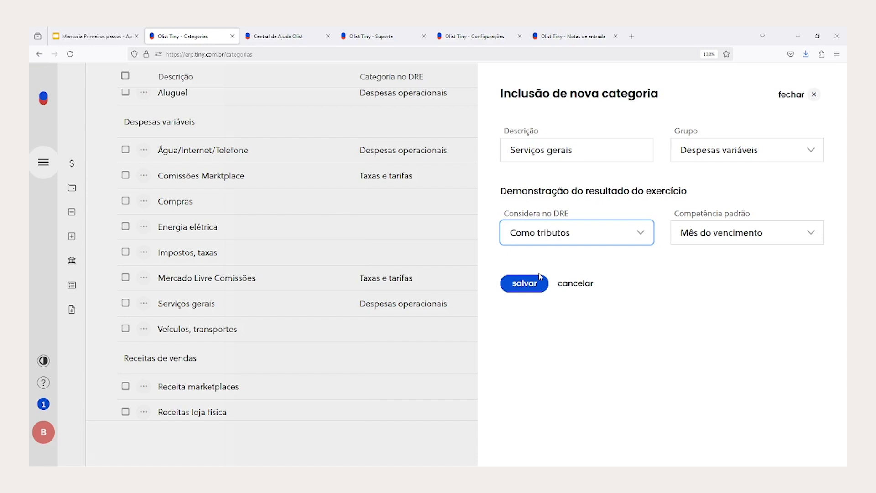
key(Down)
key(Down)
key(Down)
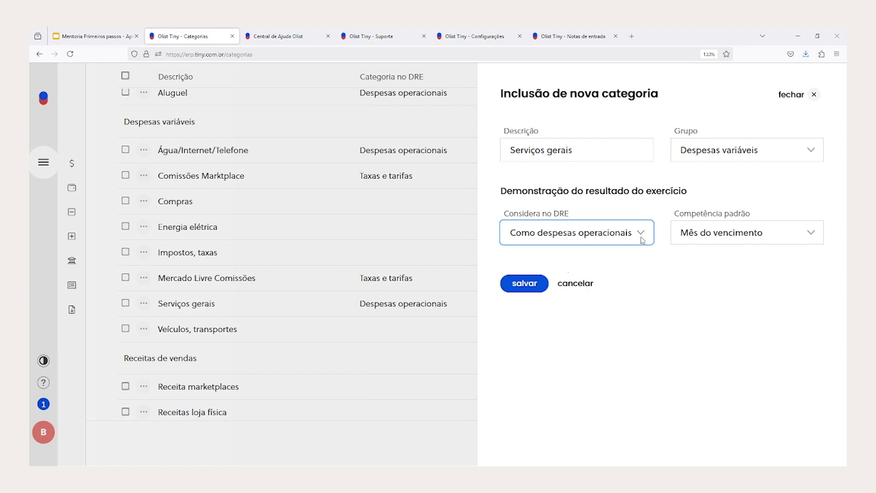
drag(673, 213, 792, 221)
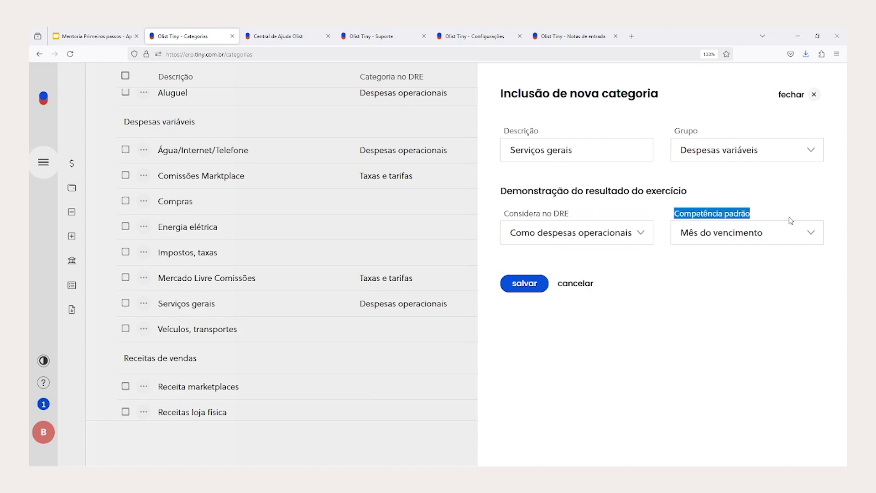
click(521, 288)
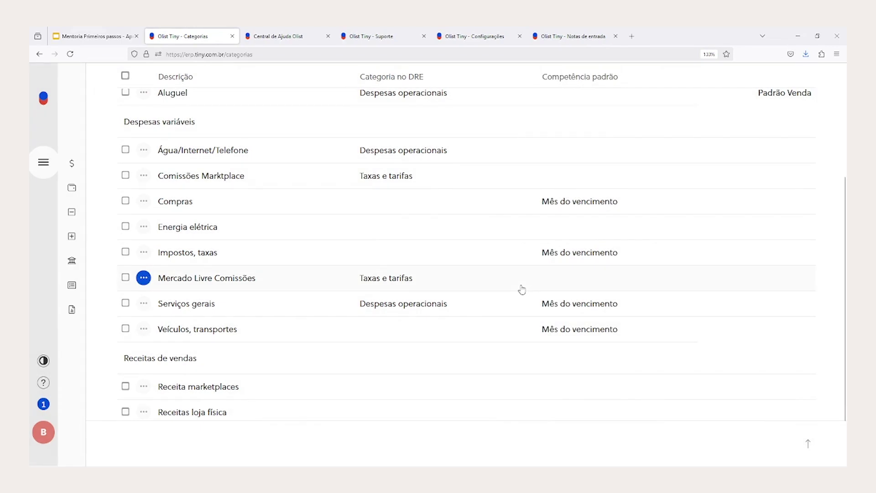
Start a new payable in Contas a Pagar and pick the existing supplier.
mouse_move(96, 195)
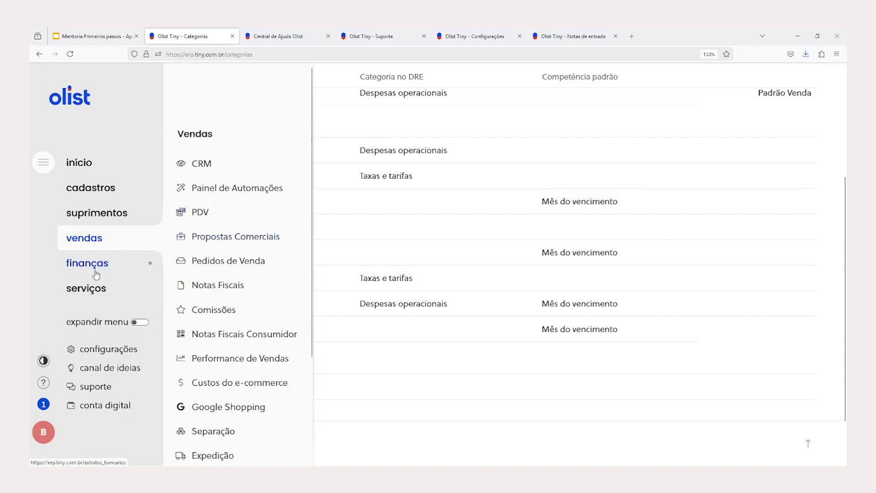
click(229, 218)
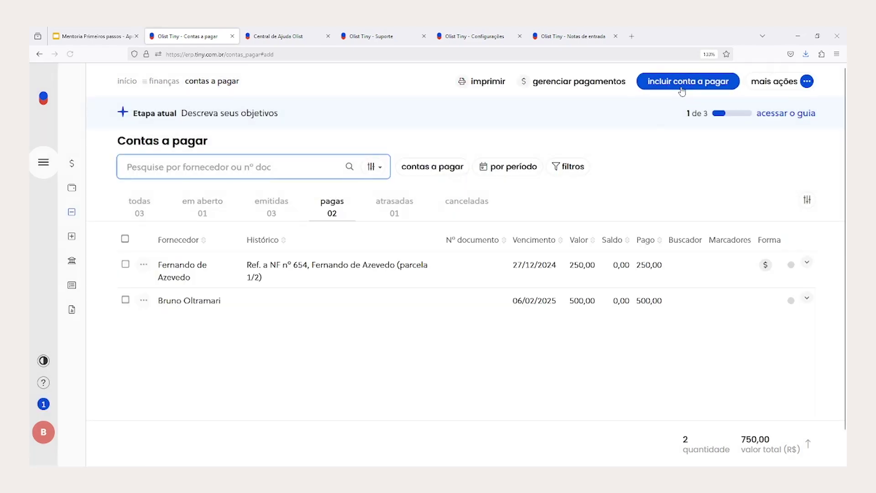
click(675, 86)
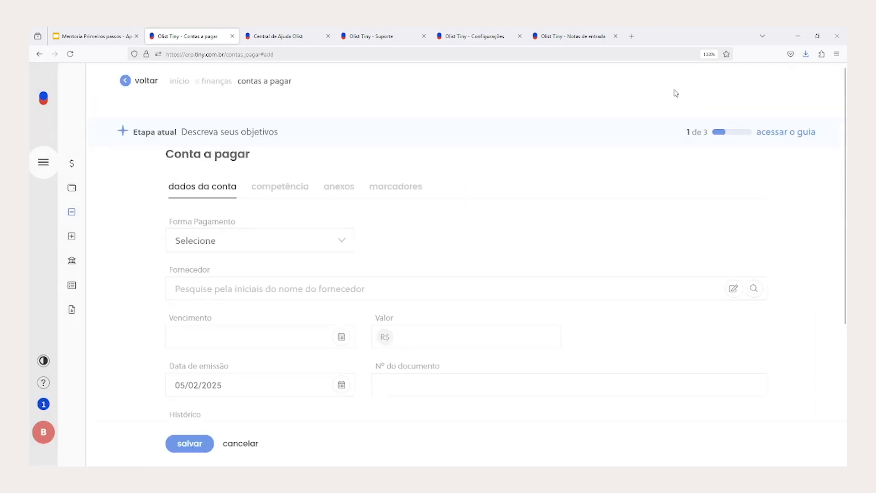
click(201, 285)
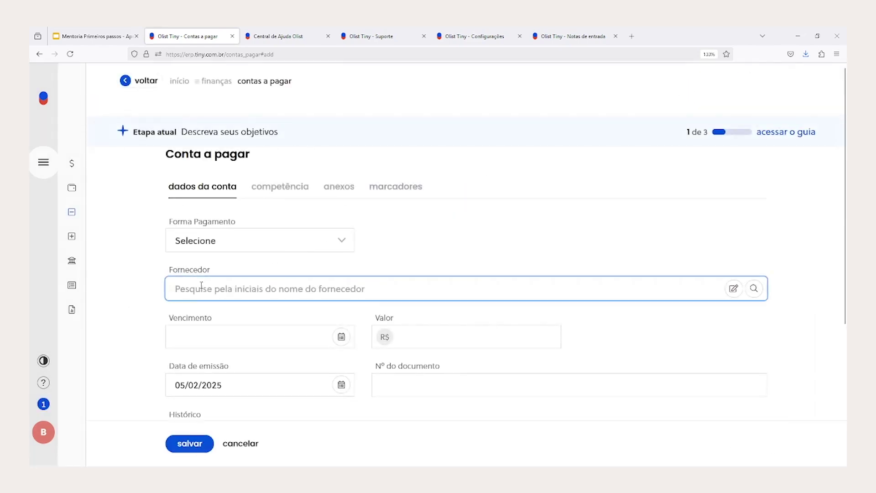
text(bruno)
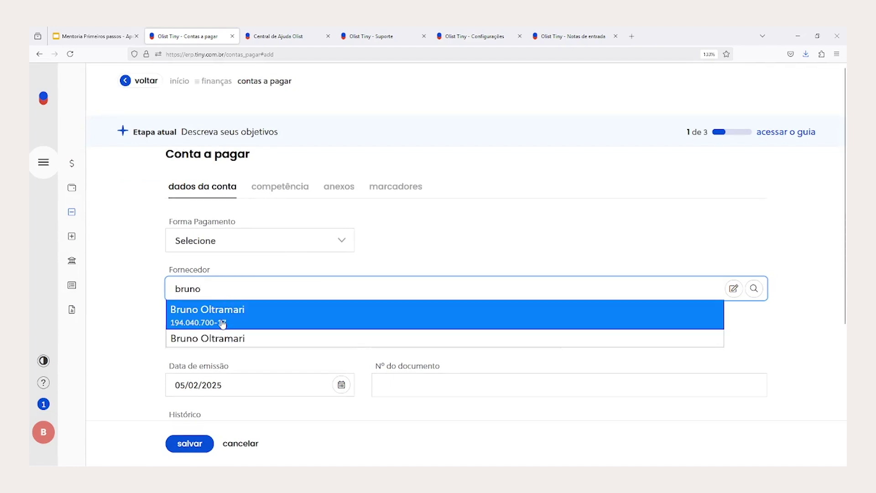
click(223, 322)
Set the payable's due date to 06/02/2025 and amount to 100.
scroll(230, 235, down, 3)
click(228, 220)
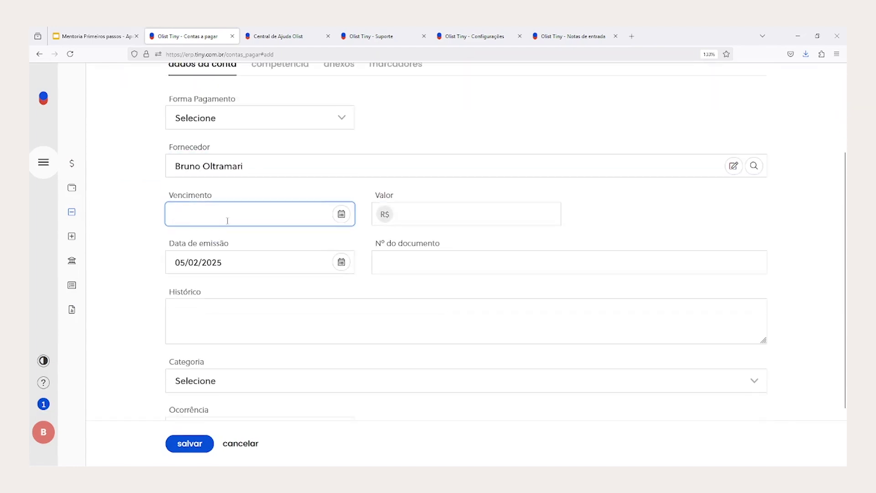
click(341, 218)
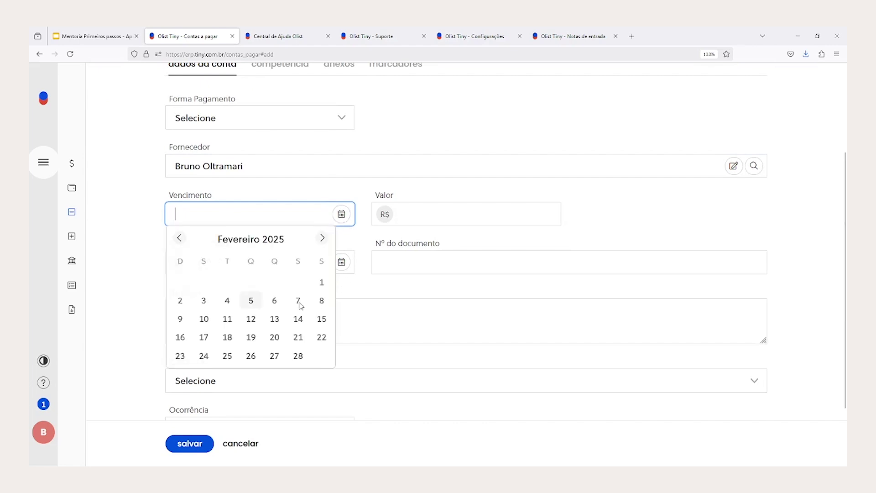
click(270, 301)
click(413, 219)
text(100)
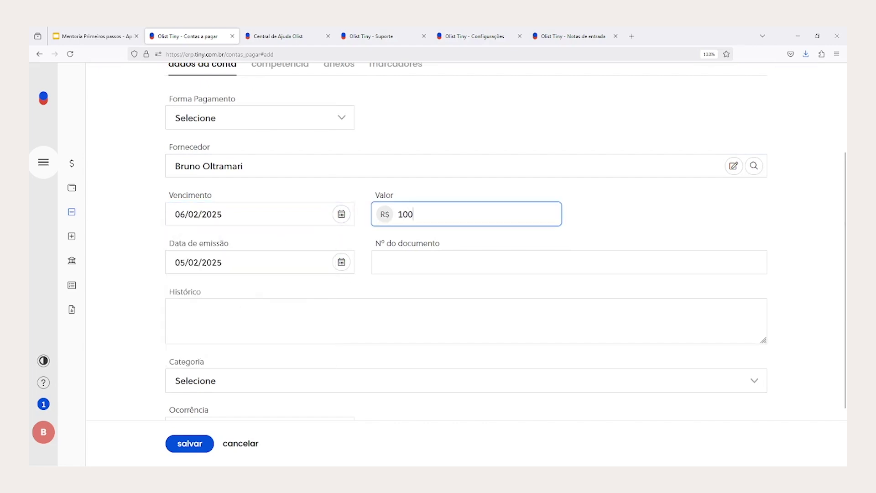
click(386, 301)
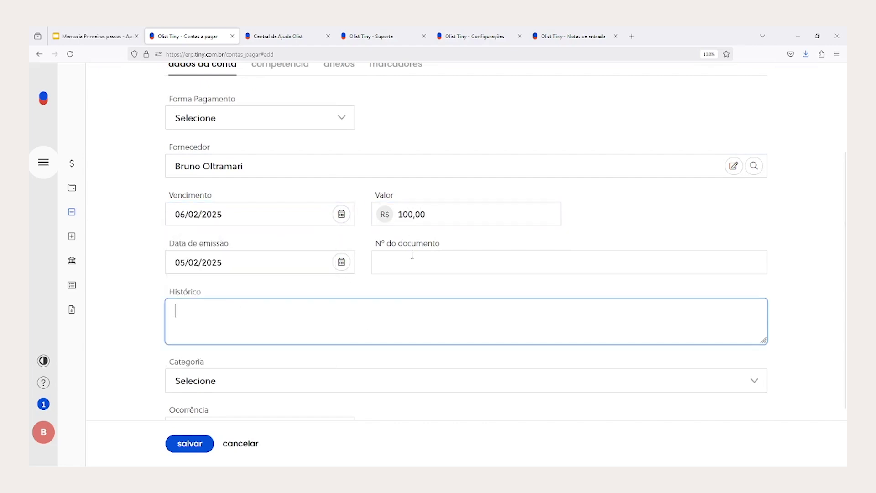
Assign the Serviços gerais category and save the payable.
scroll(397, 319, down, 2)
drag(169, 284, 220, 288)
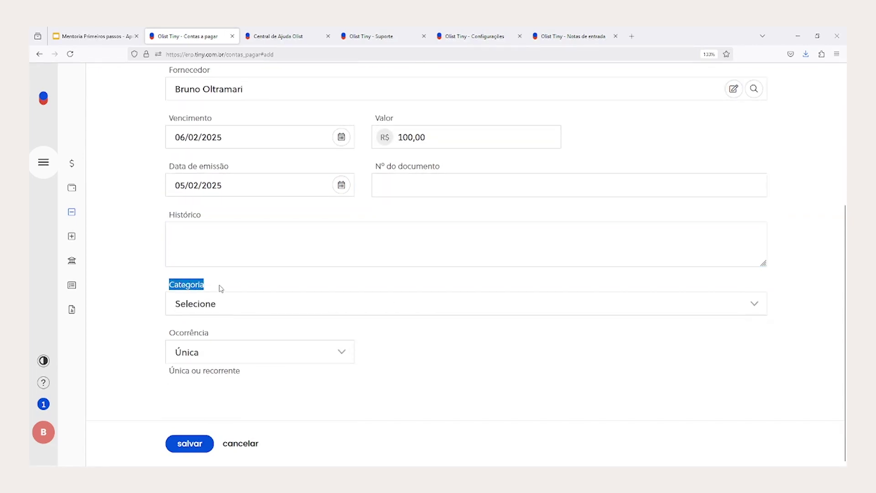
click(223, 301)
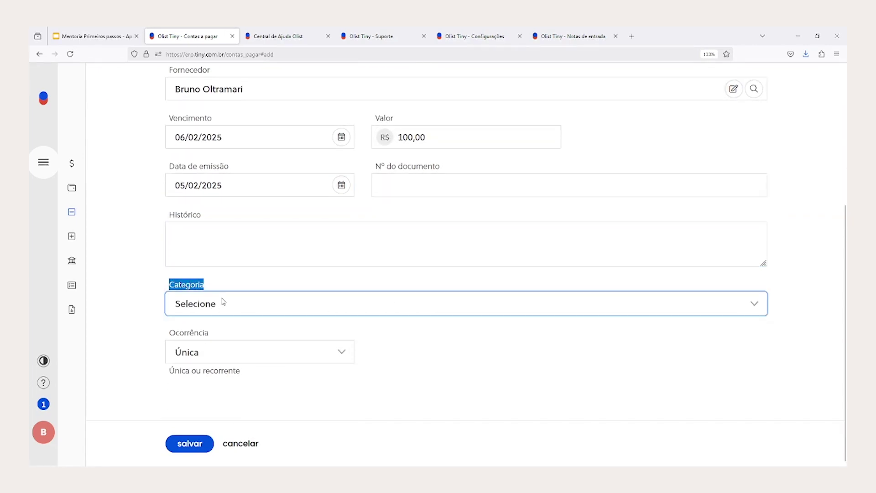
click(230, 235)
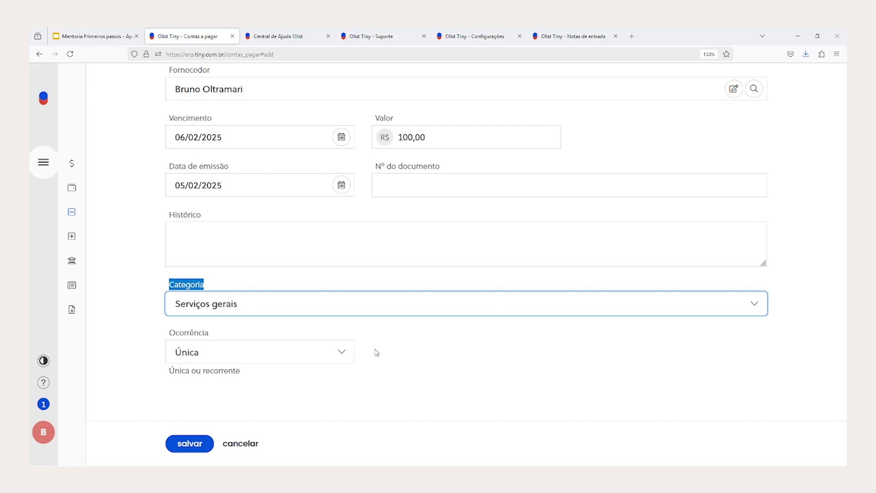
click(185, 440)
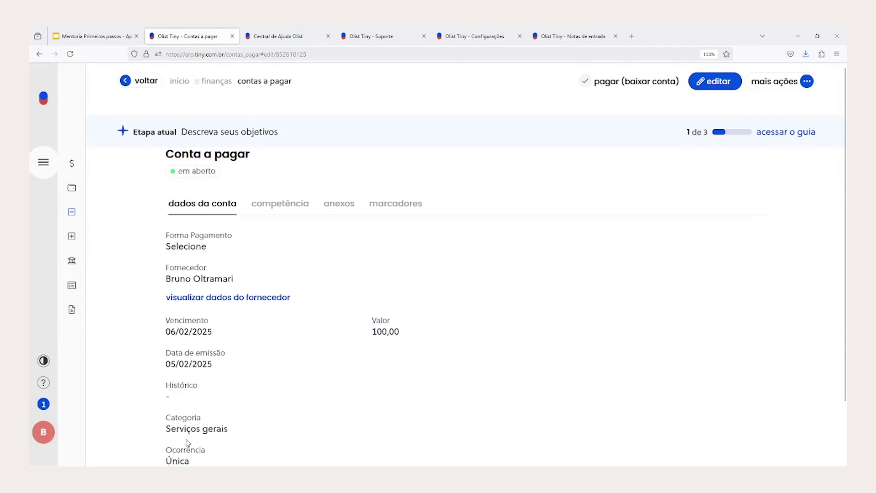
Glance at the DRE help tab, then return to the ERP and back to Contas a pagar.
click(265, 40)
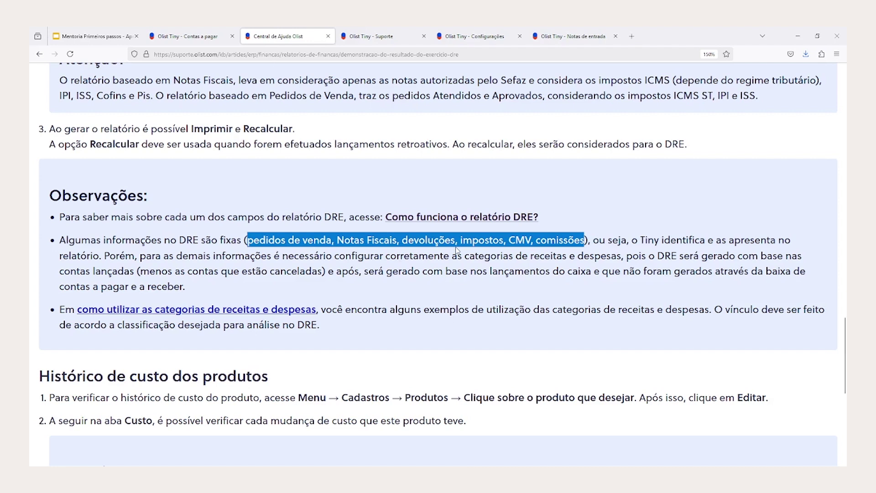
click(197, 36)
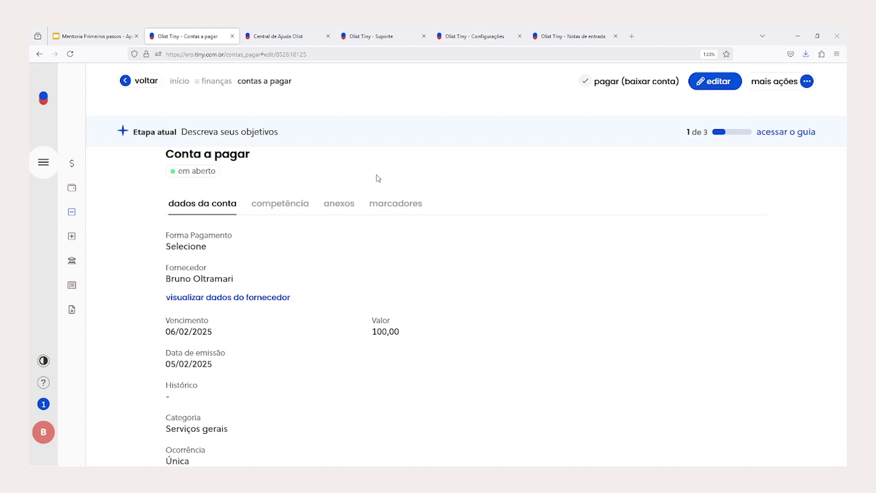
click(130, 83)
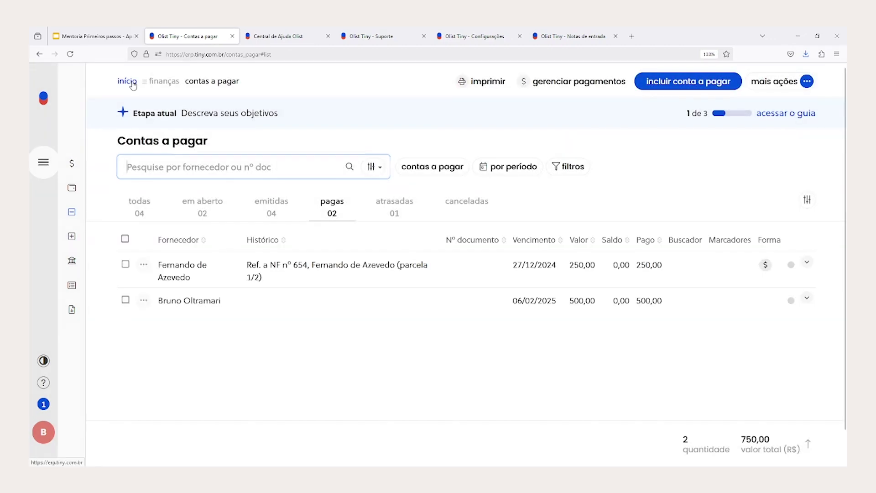
Open a blank new payable form, then abandon it and return to the list.
click(658, 82)
scroll(289, 361, down, 5)
drag(168, 295, 254, 293)
scroll(215, 256, up, 5)
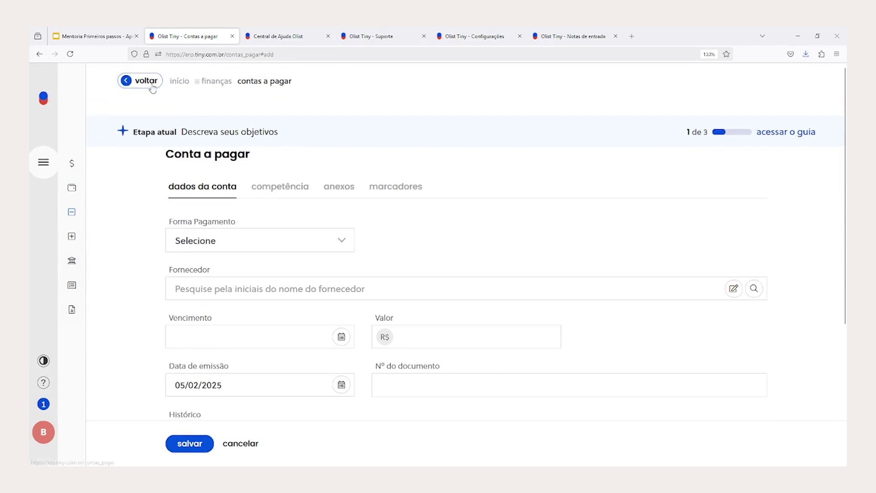
click(154, 80)
Open Caixa e Bancos and switch to the Banrisul account's entries.
mouse_move(72, 162)
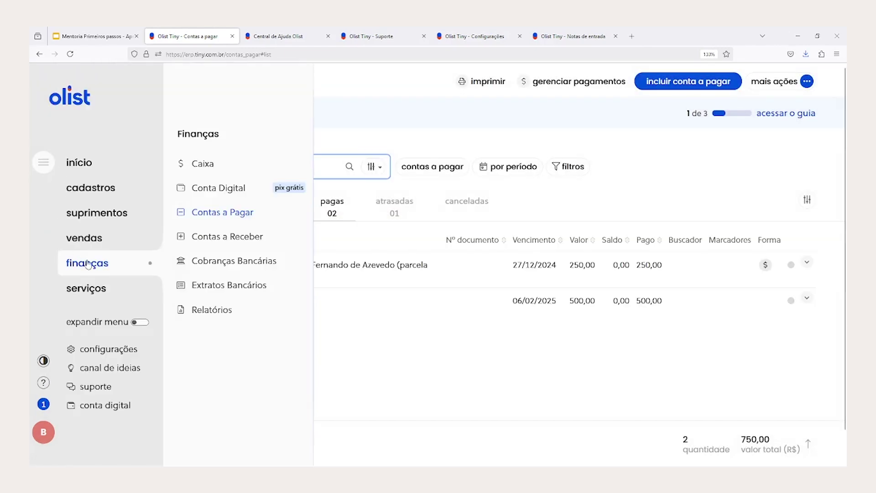
click(206, 165)
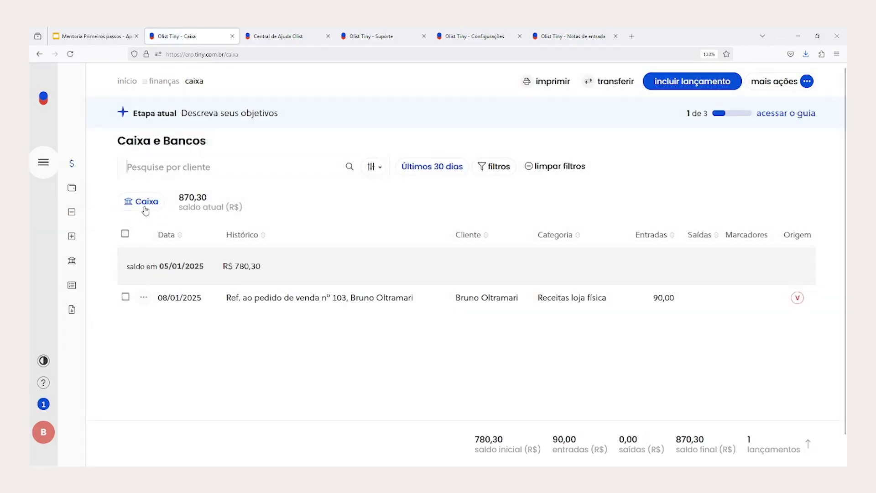
click(145, 202)
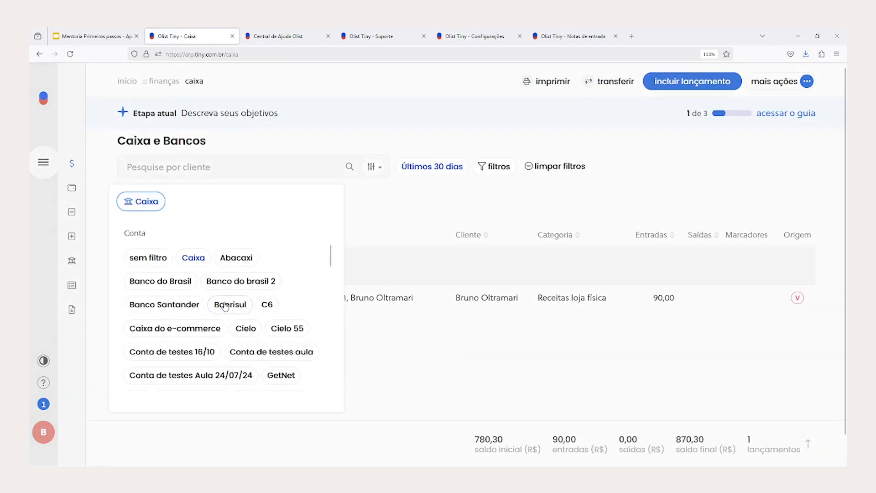
click(226, 305)
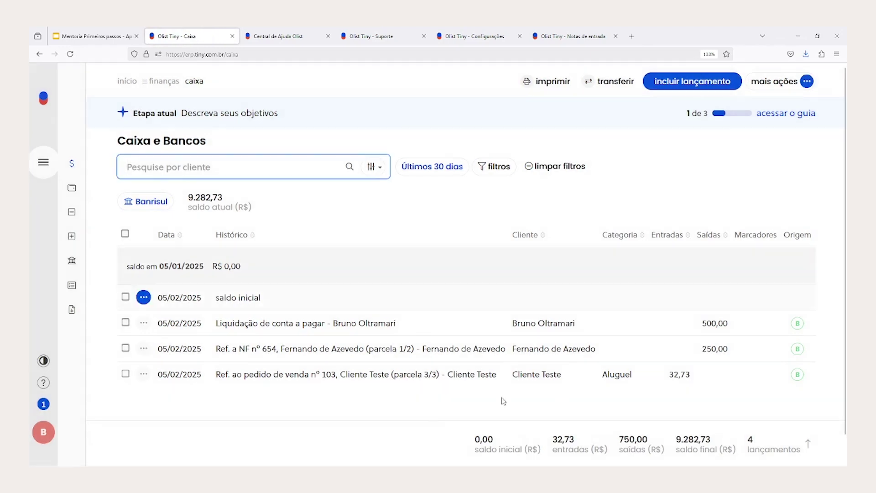
Open a new lançamento, inspect its Tipo, Valor and Categoria fields, then cancel it.
click(686, 82)
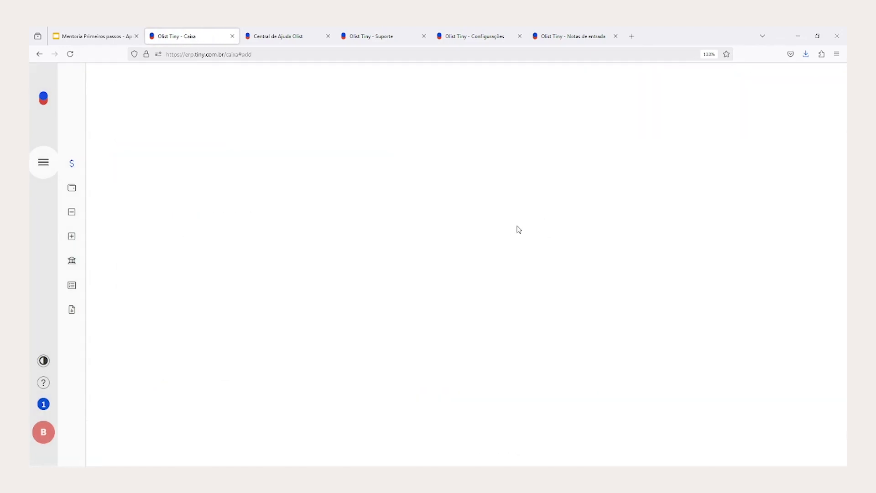
click(586, 247)
click(421, 299)
scroll(182, 335, down, 2)
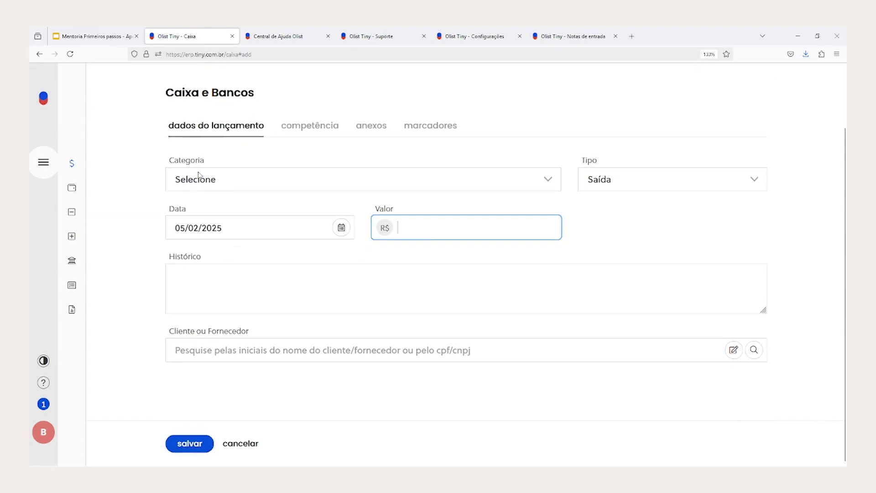
double_click(181, 161)
click(202, 186)
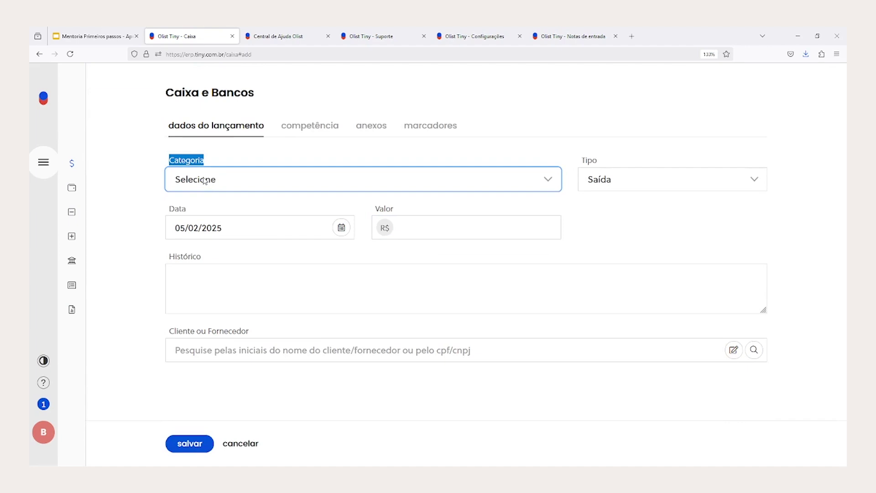
click(137, 88)
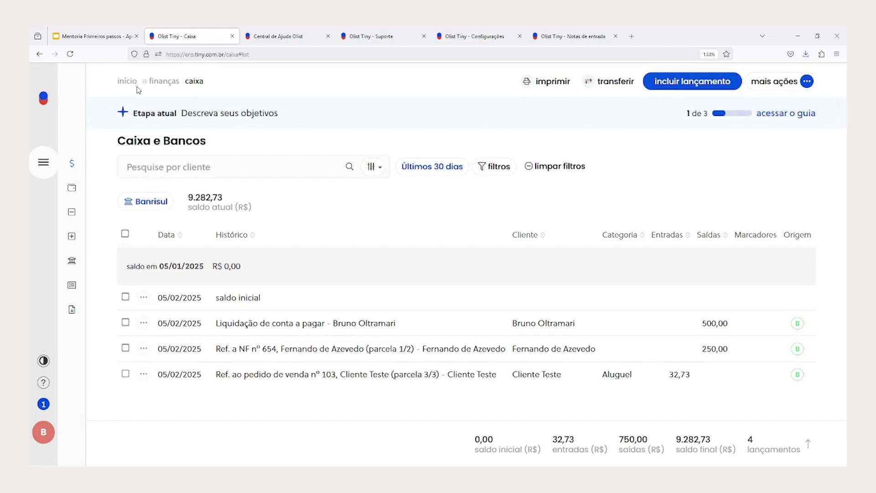
From configurações on the finanças tab, open the Formas de recebimento list.
mouse_move(64, 191)
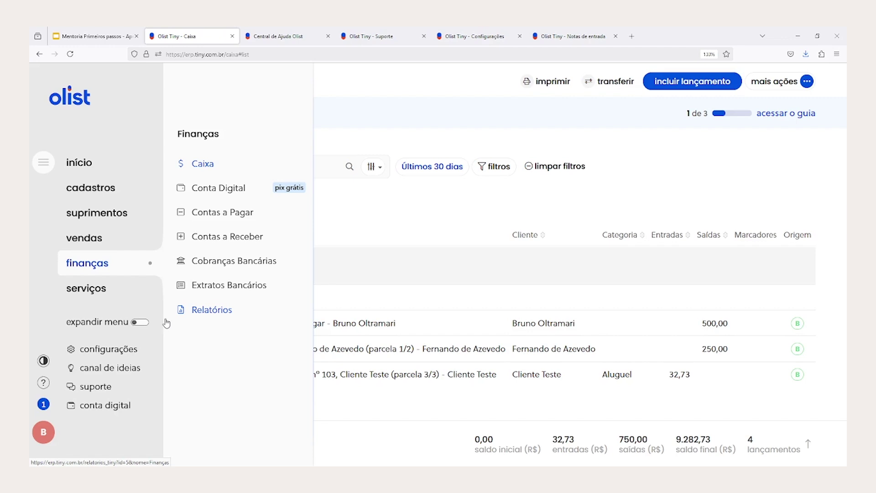
click(109, 350)
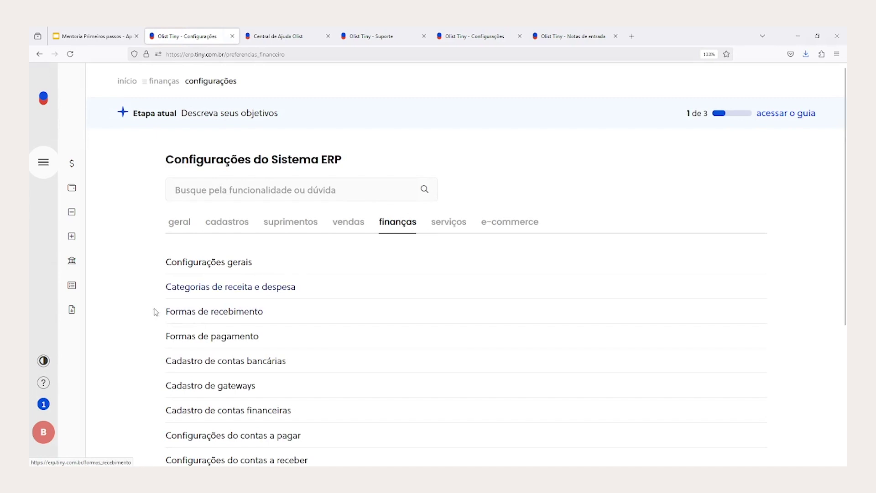
drag(130, 299, 264, 312)
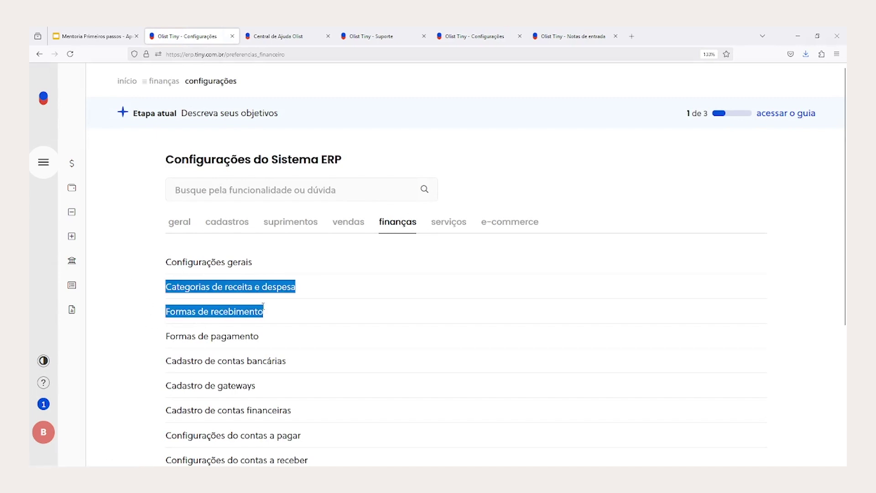
drag(128, 308, 290, 317)
click(209, 318)
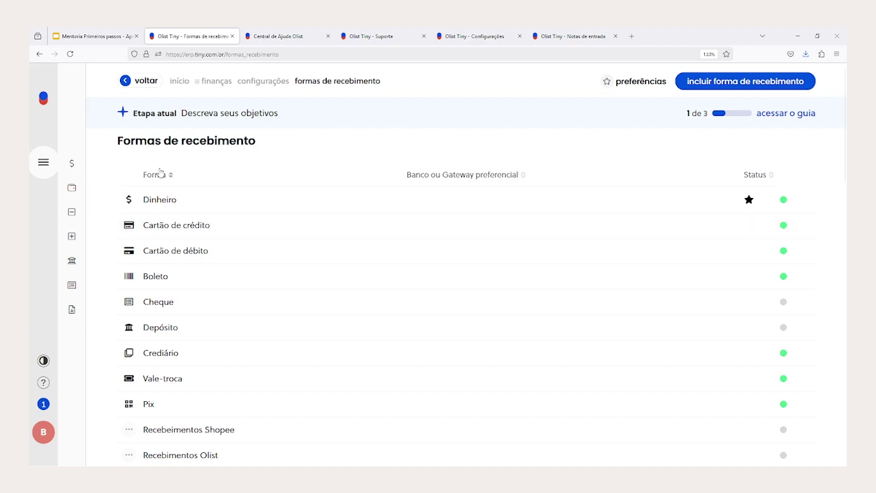
click(38, 169)
mouse_move(96, 242)
scroll(158, 396, down, 10)
scroll(157, 397, down, 3)
scroll(158, 397, up, 15)
Open the Dinheiro receipt method and review its Destino dos valores setting.
click(194, 206)
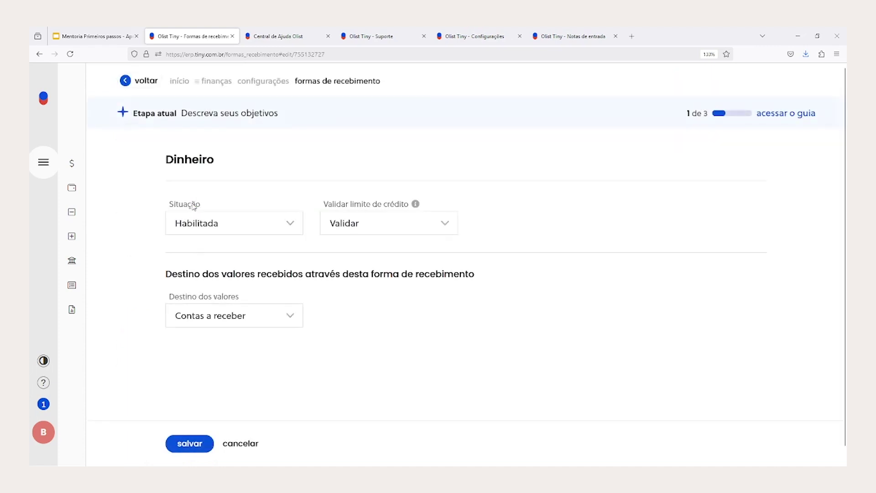
drag(168, 298, 271, 302)
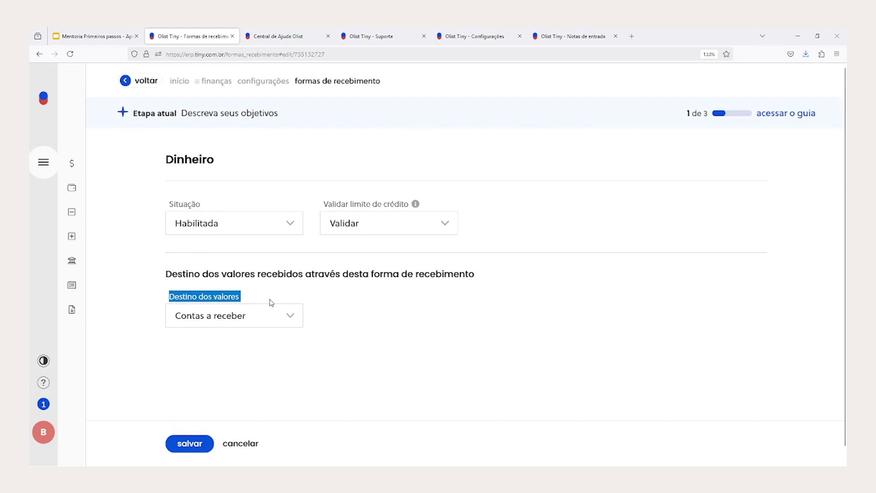
drag(164, 160, 221, 164)
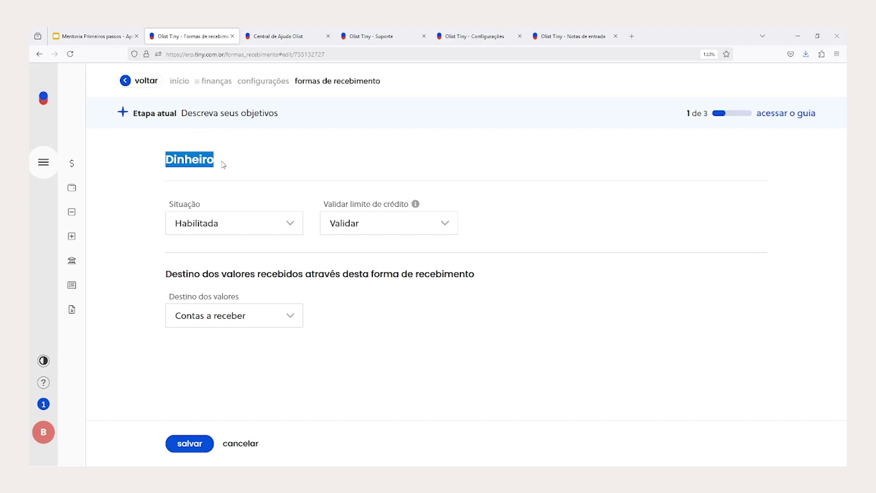
drag(165, 299, 324, 302)
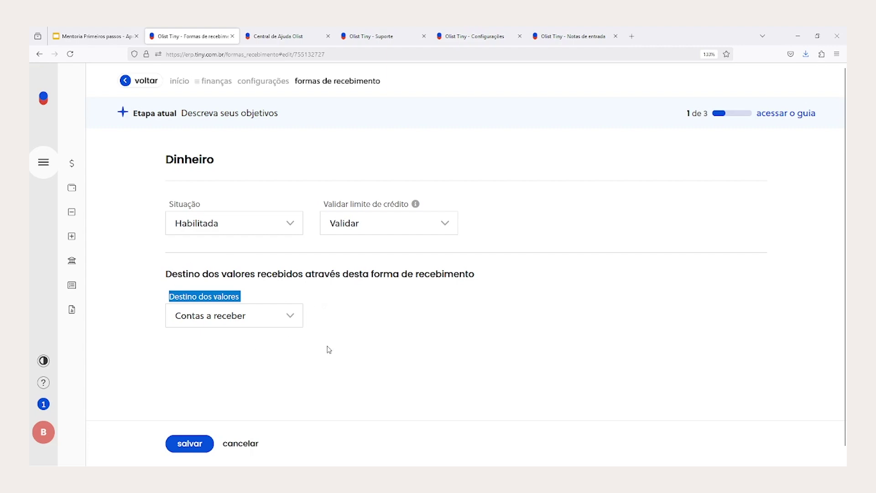
click(373, 391)
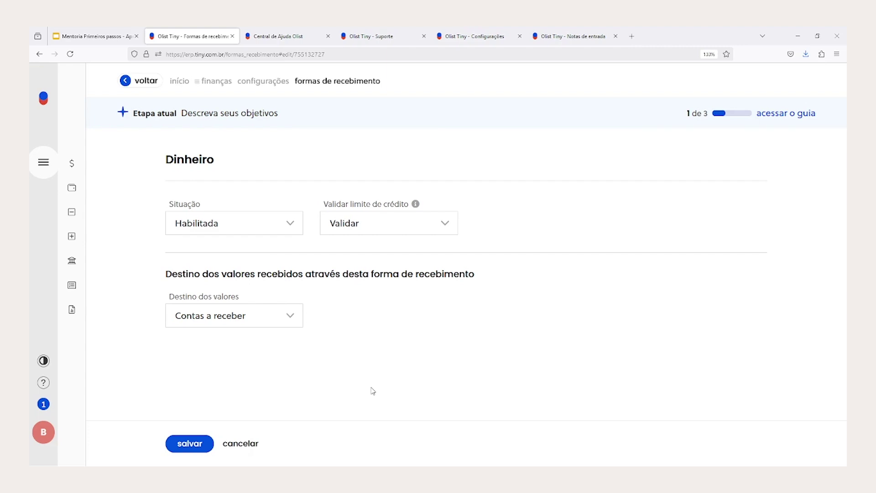
drag(162, 295, 250, 319)
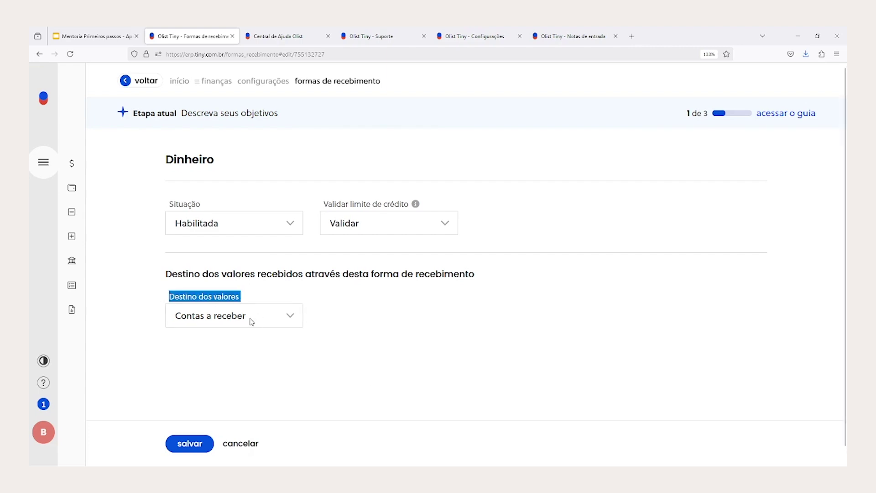
Set Destino dos valores to Conta financeira Banrisul and save Dinheiro.
click(241, 351)
click(364, 319)
click(377, 355)
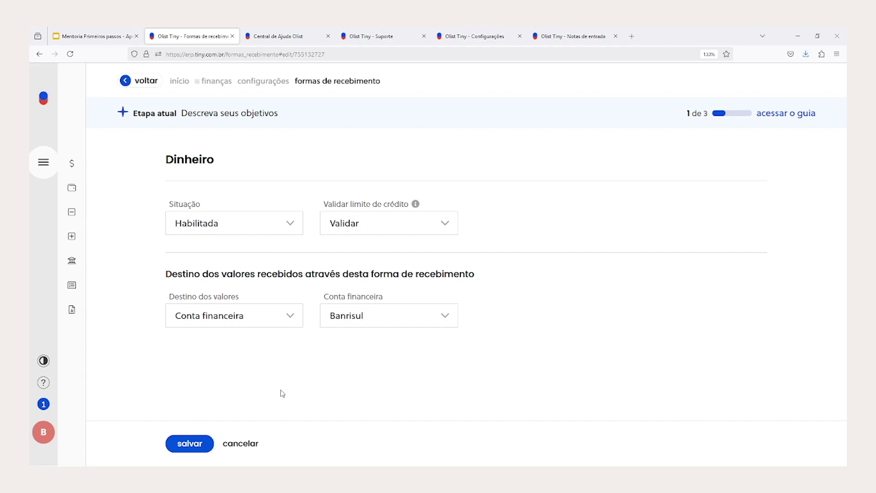
click(242, 319)
click(247, 448)
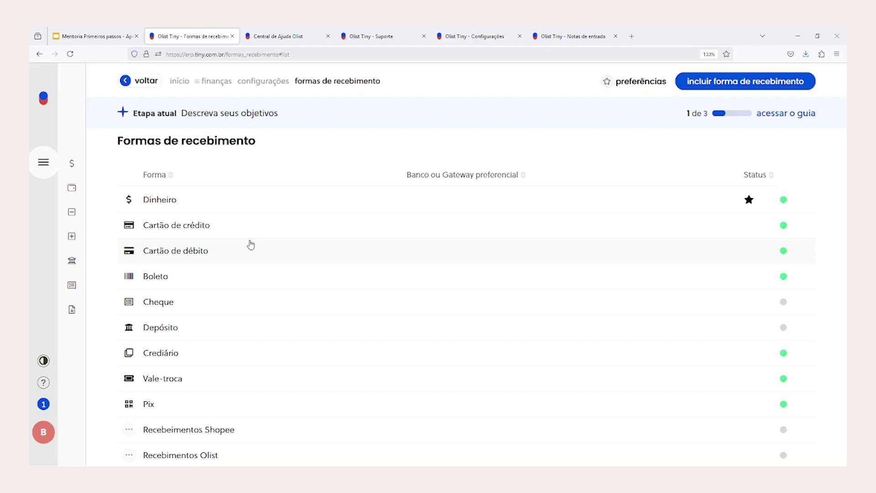
Start a new receipt method described as 'Meli Recebimentos'.
mouse_move(59, 167)
click(83, 235)
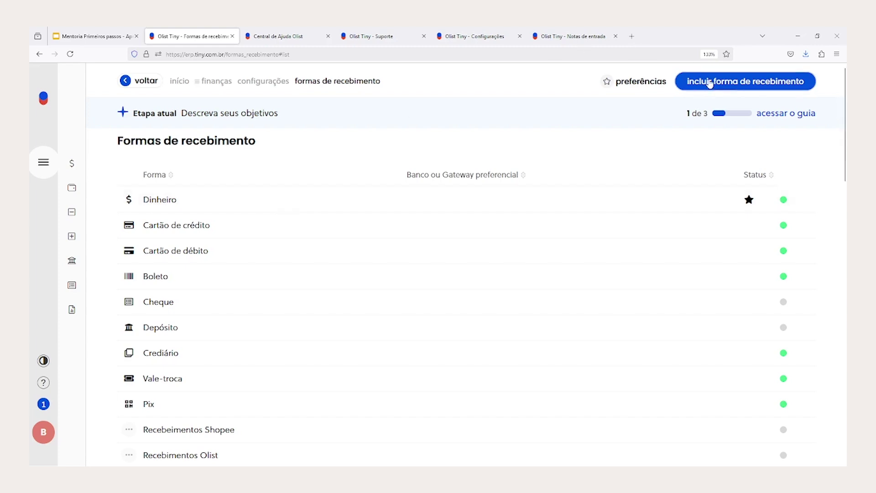
click(755, 82)
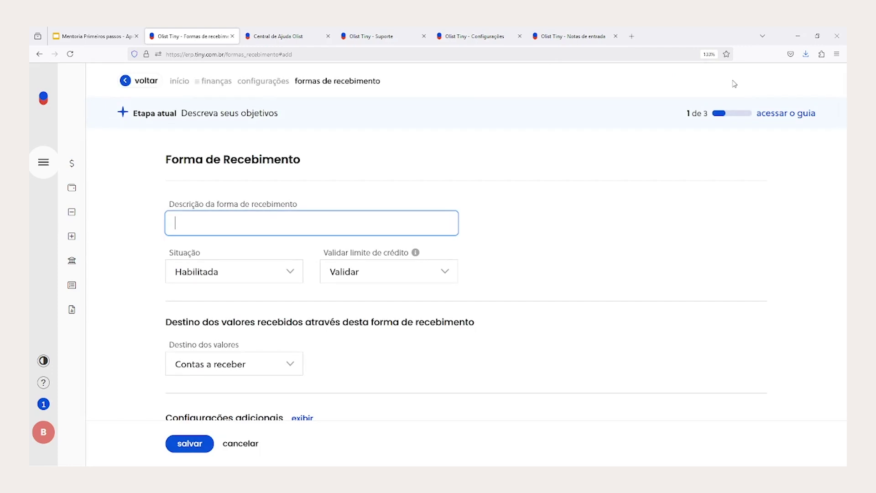
text(Meli Recebimentos)
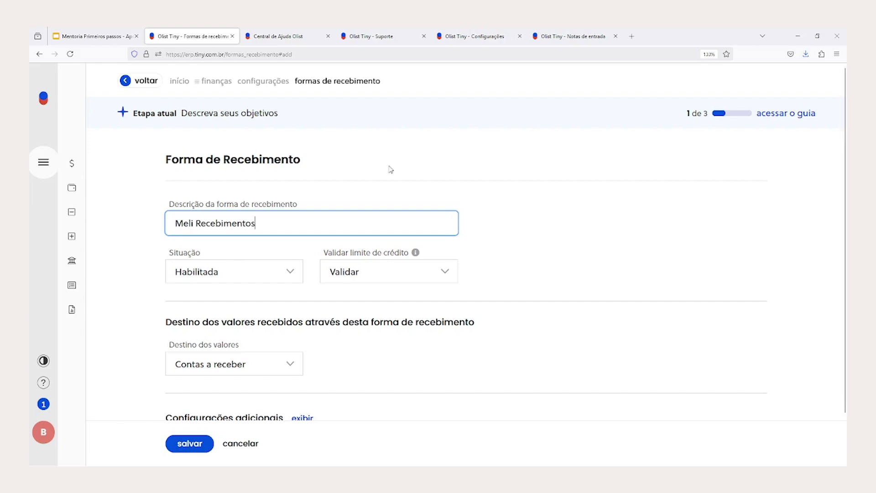
Set Validar limite de crédito to Não validar for the new method.
double_click(192, 253)
mouse_move(416, 253)
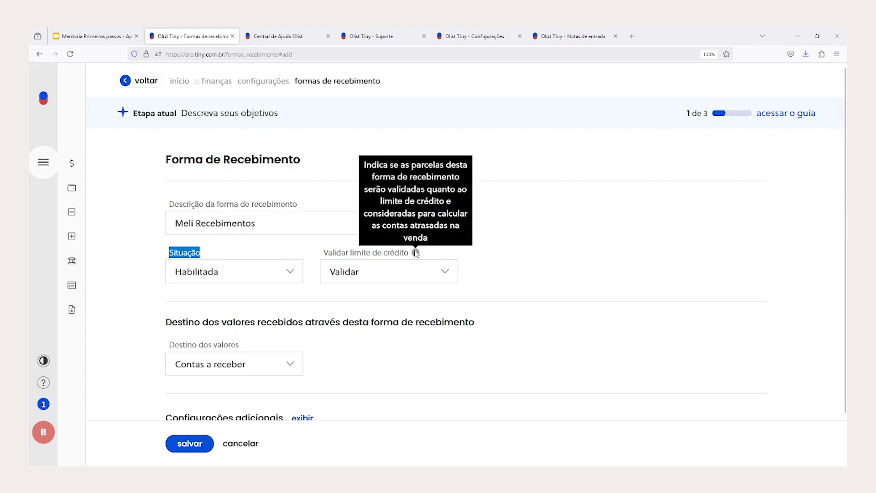
triple_click(361, 253)
key(Down)
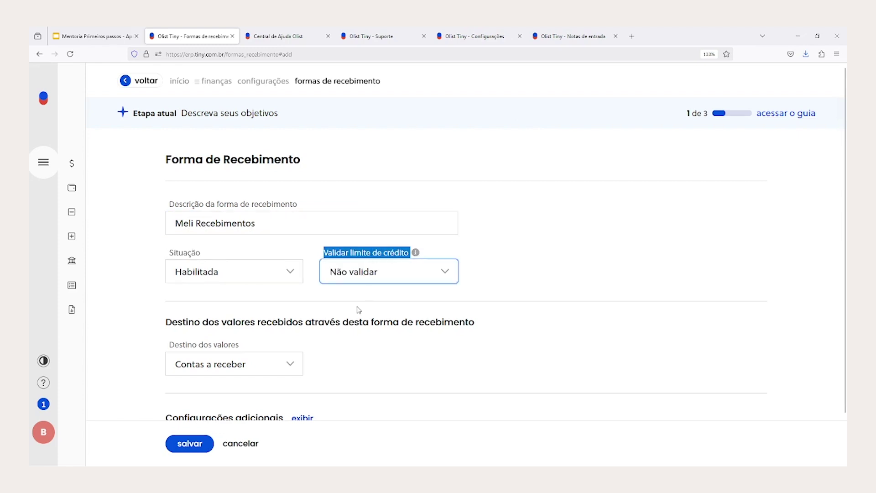
scroll(361, 309, down, 2)
drag(169, 295, 275, 302)
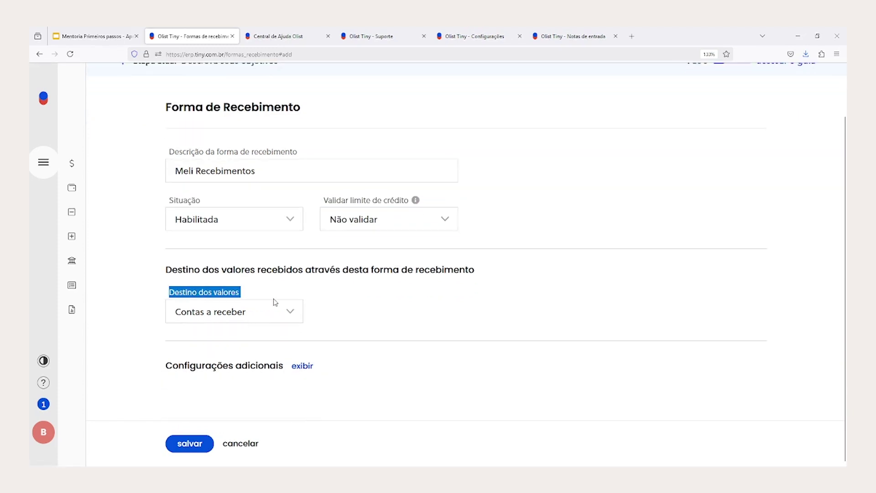
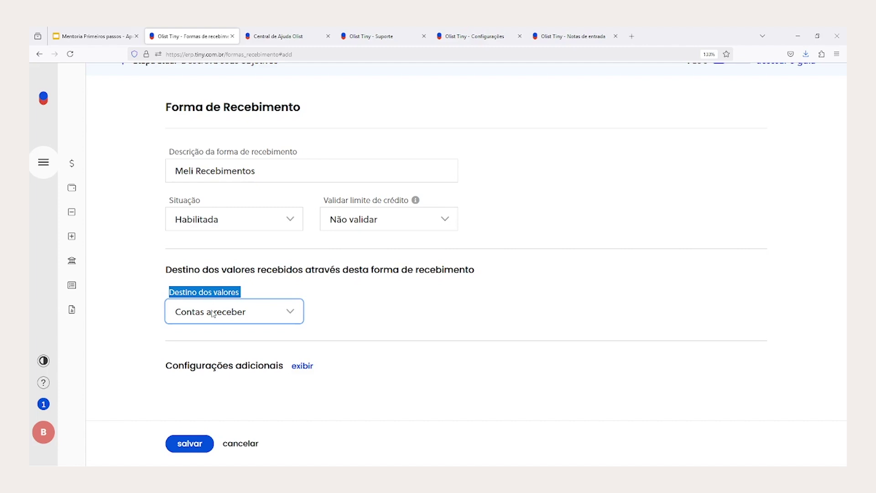
Route Meli Recebimentos values to Conta financeira and start a new financial account named 'Meli Recebimentos'.
click(210, 354)
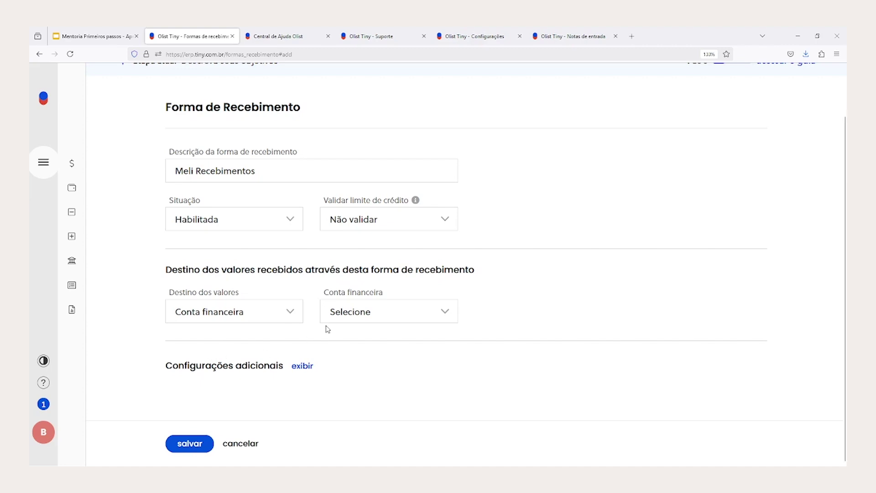
click(359, 318)
click(382, 95)
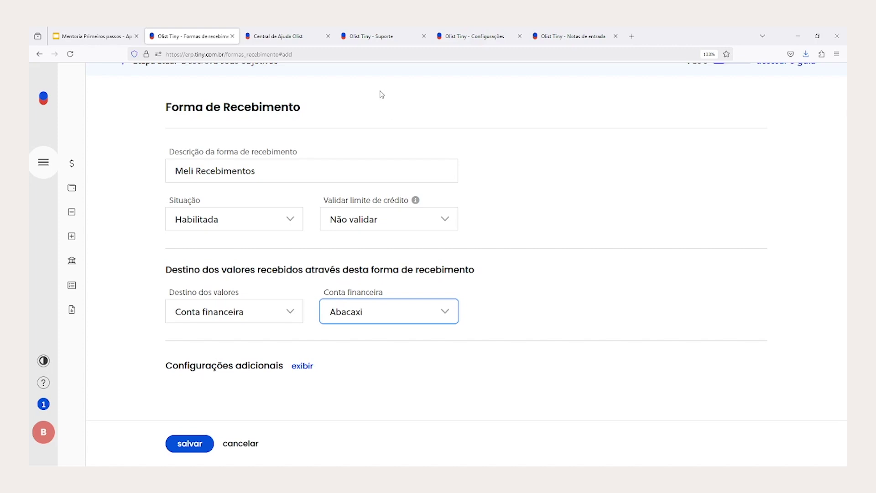
key(Down)
key(Down)
key(Down)
key(Down)
key(Down)
key(Down)
key(Down)
key(Down)
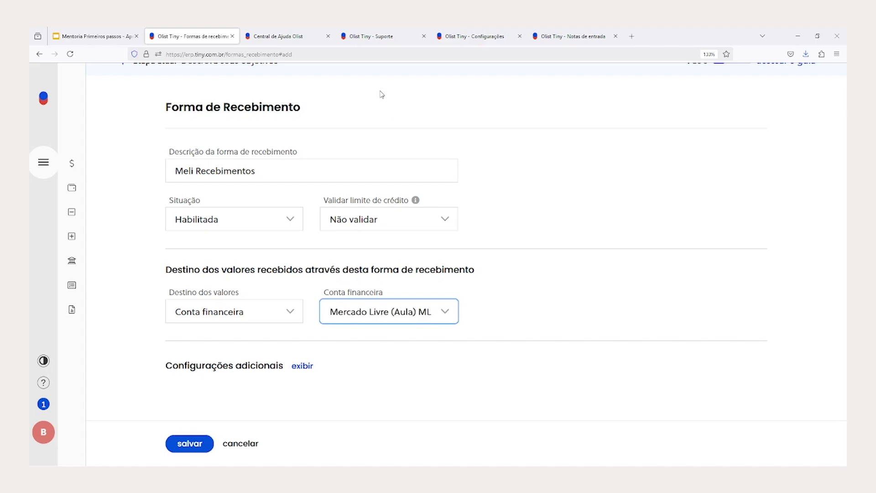
text(Meli Recebimentos)
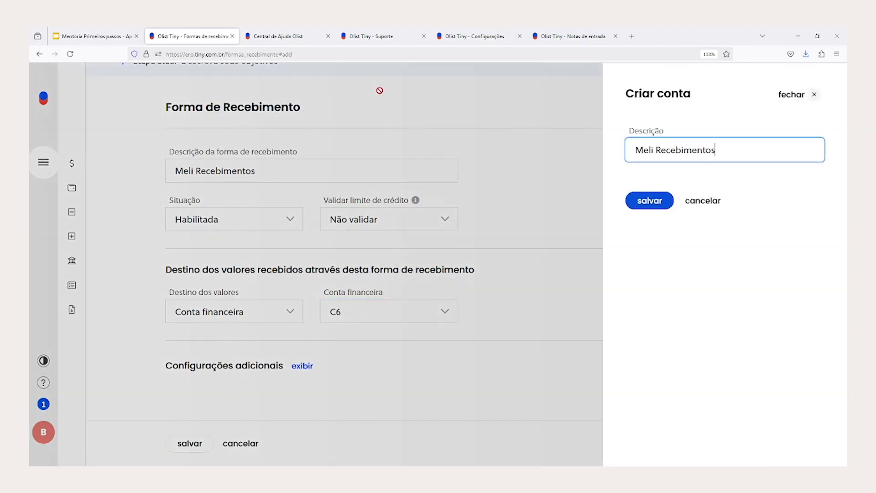
Rename the new financial account to 'Meli 05/02/25' and save it.
drag(715, 151, 657, 151)
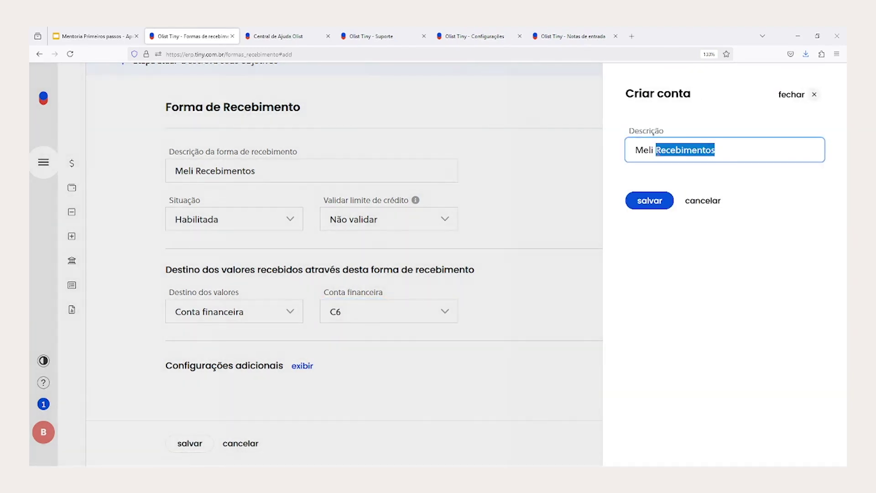
text(05/)
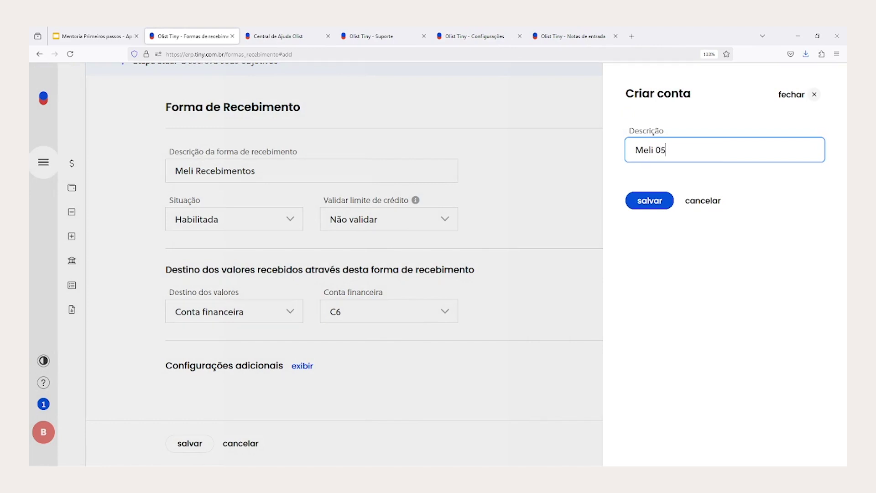
text(02/25)
drag(715, 149, 657, 150)
double_click(663, 150)
drag(693, 150, 656, 151)
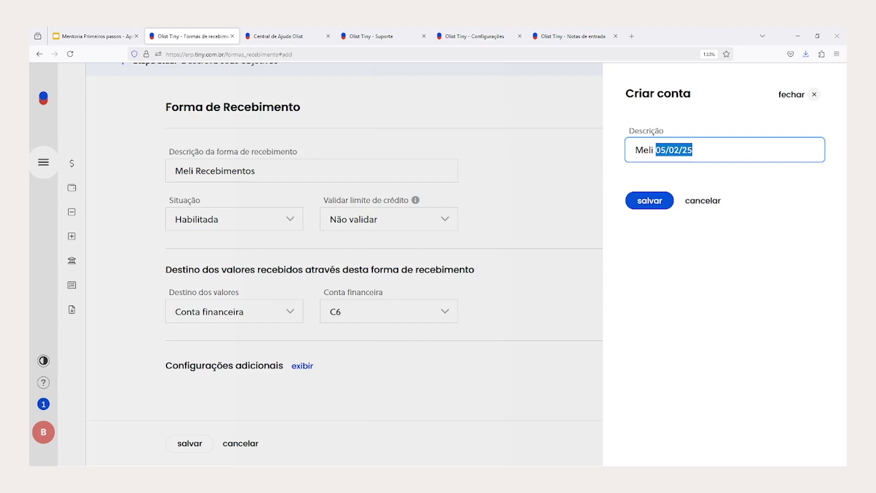
click(649, 202)
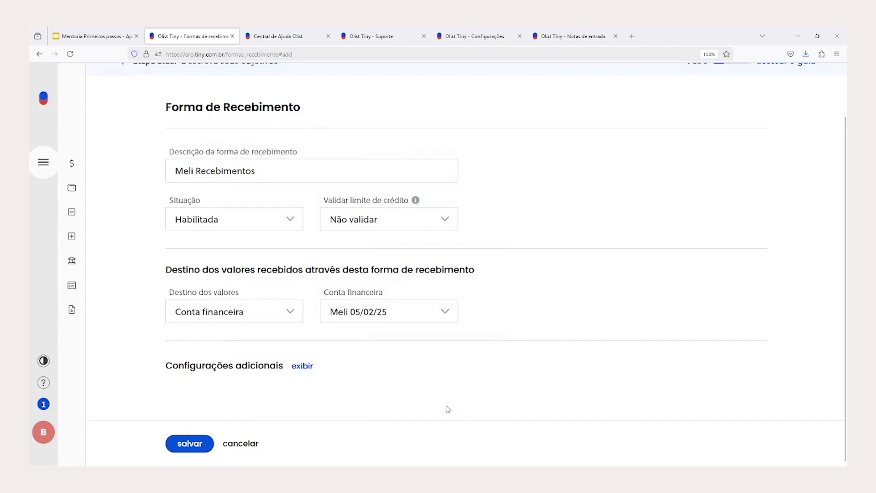
Reveal the additional settings and set Tarifação to Em dia específico.
drag(165, 371, 285, 368)
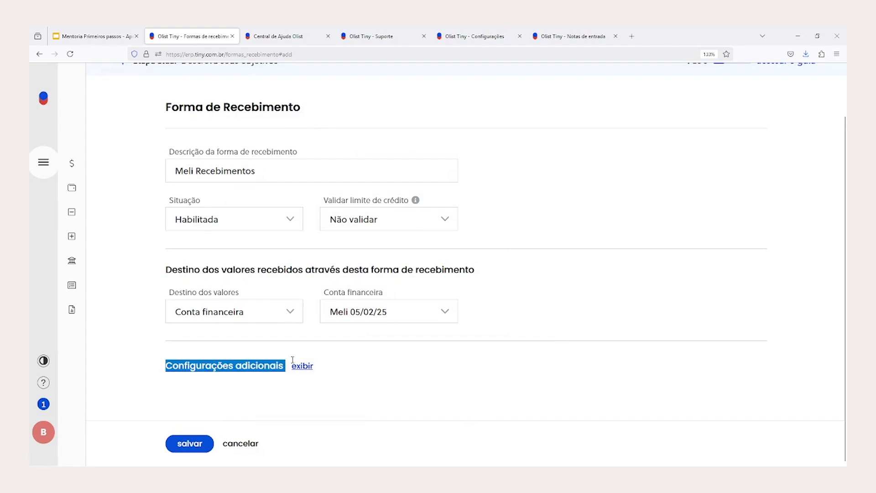
click(302, 365)
scroll(231, 357, down, 1)
click(230, 358)
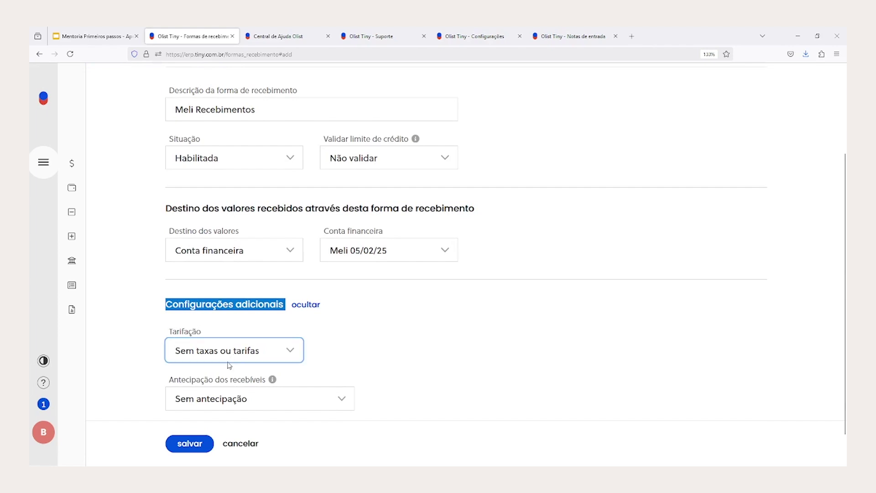
click(223, 395)
Move 25,00 from the fixed fee into Taxa da transação as a 25,00% rate.
drag(166, 384, 576, 380)
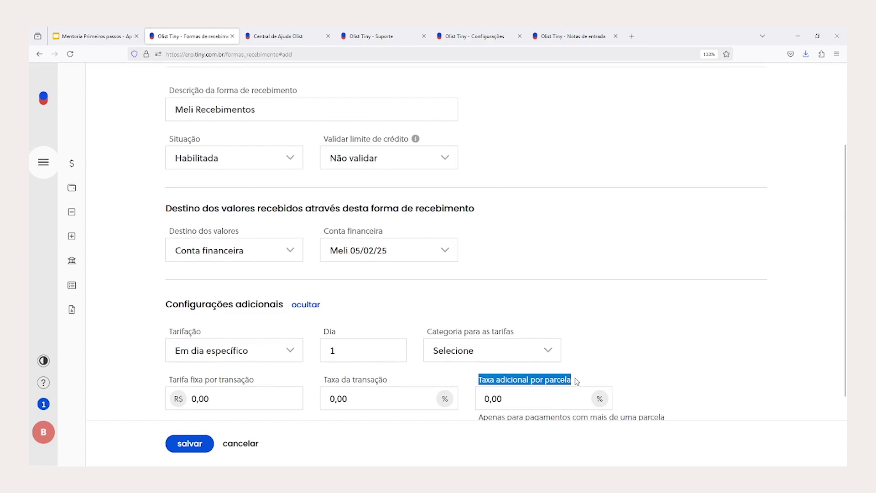
drag(222, 401, 160, 396)
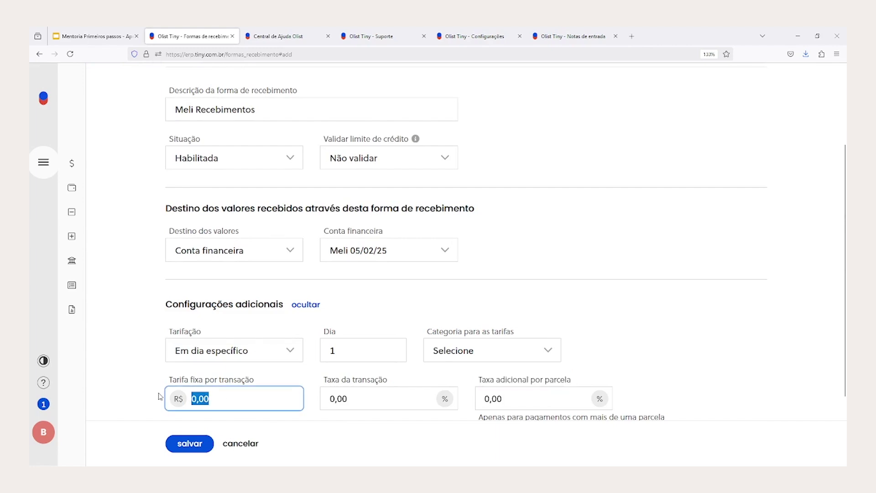
text(25)
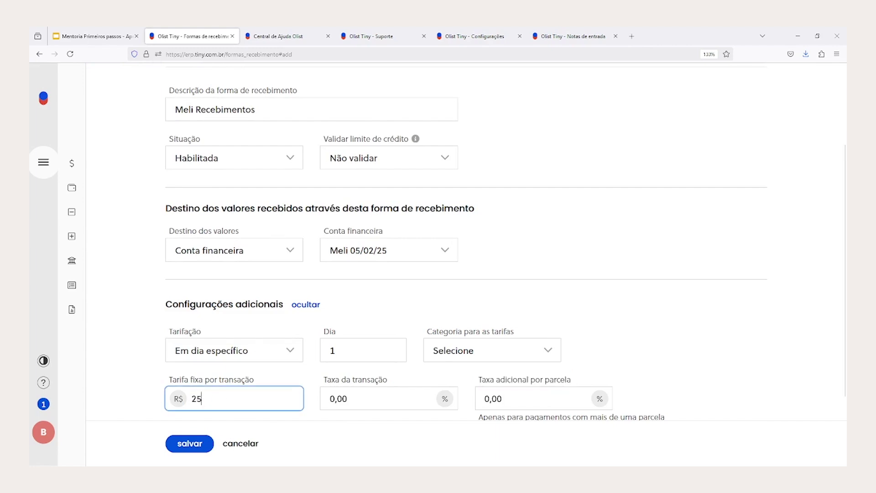
click(173, 395)
drag(218, 399, 172, 399)
click(302, 422)
drag(228, 400, 170, 402)
key(ctrl+x)
click(360, 401)
key(ctrl+v)
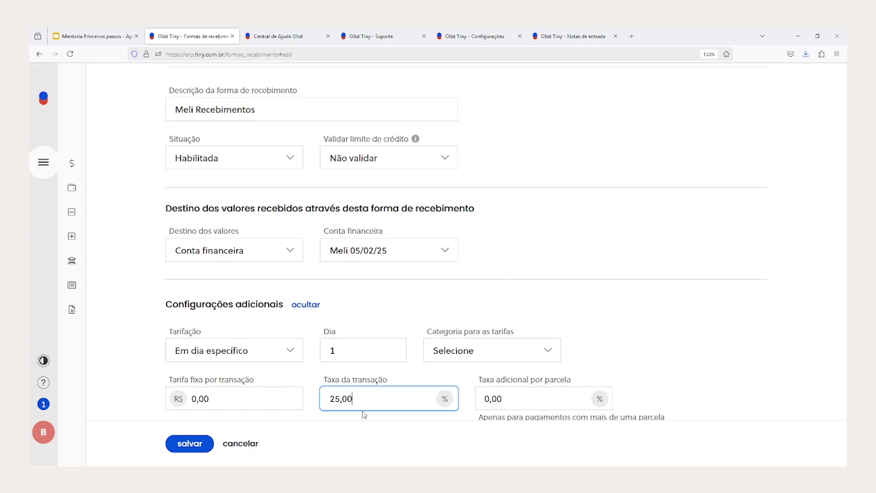
click(236, 249)
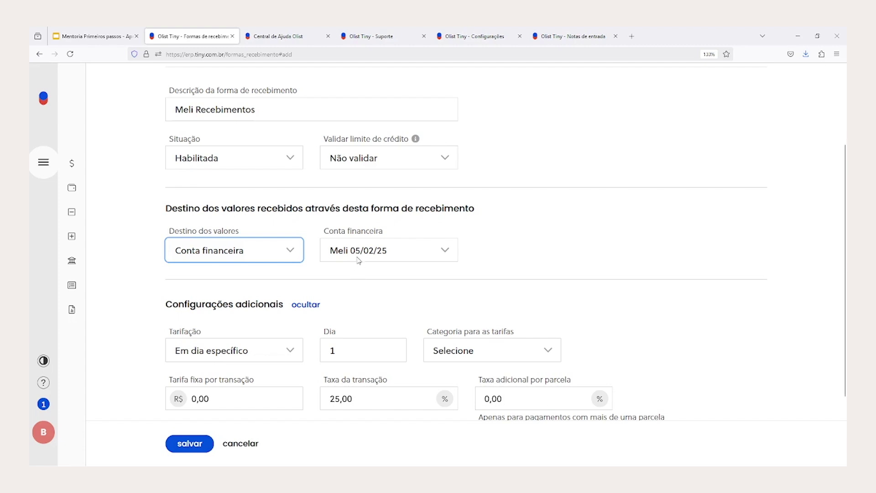
Set Tarifação back to Sem taxas ou tarifas.
click(291, 308)
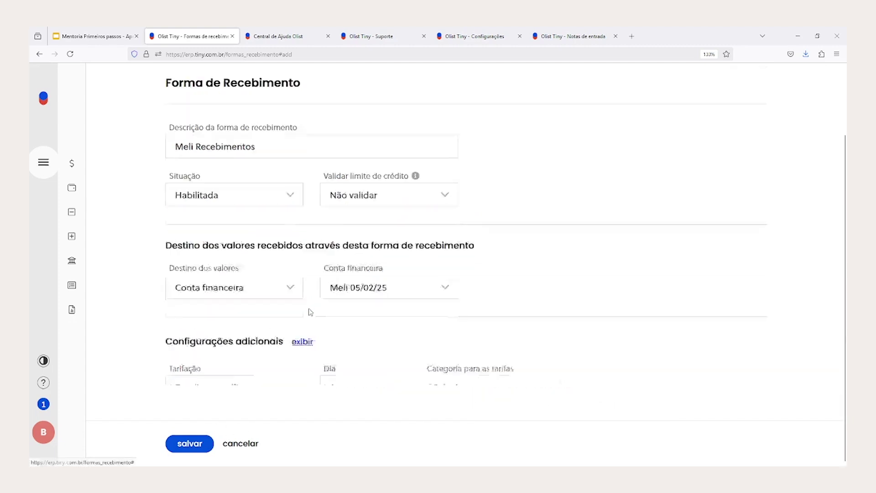
click(302, 362)
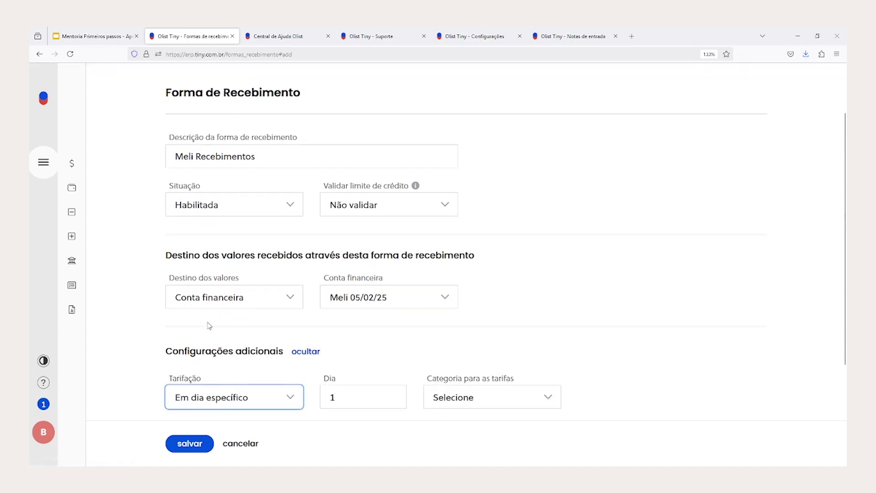
click(210, 326)
drag(324, 279, 396, 282)
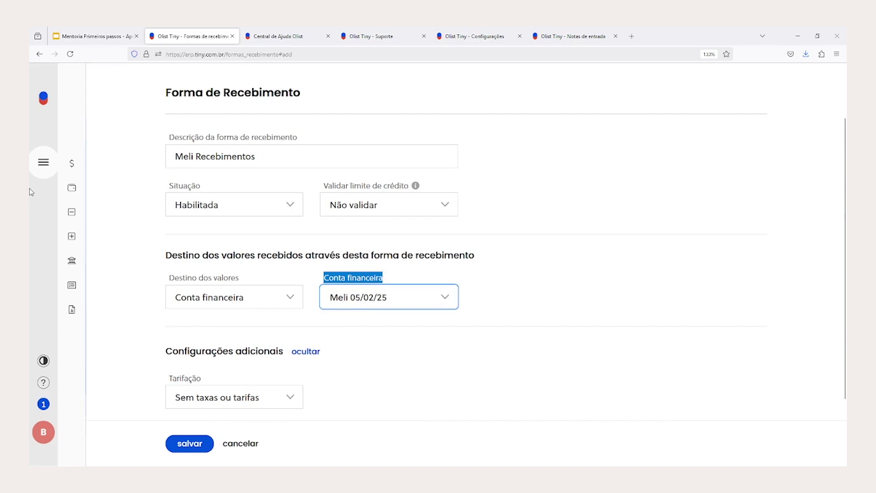
Review the finance settings in a separate browser tab.
mouse_move(77, 290)
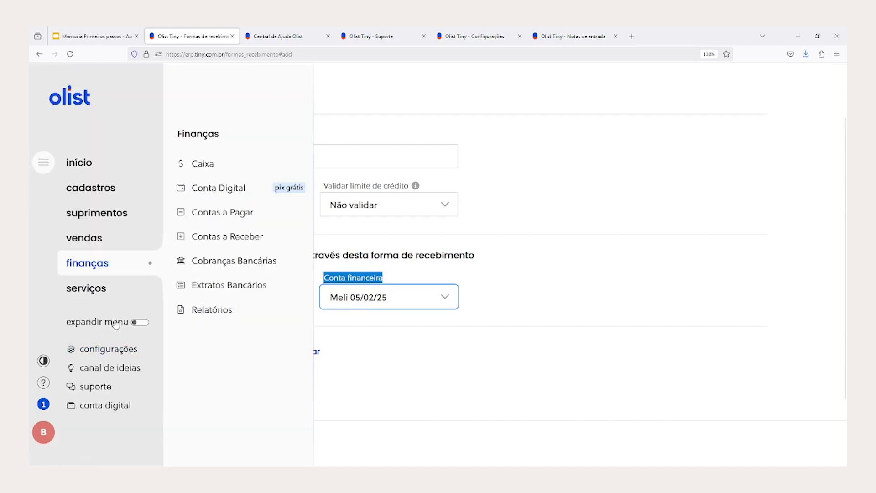
middle_click(111, 352)
click(285, 36)
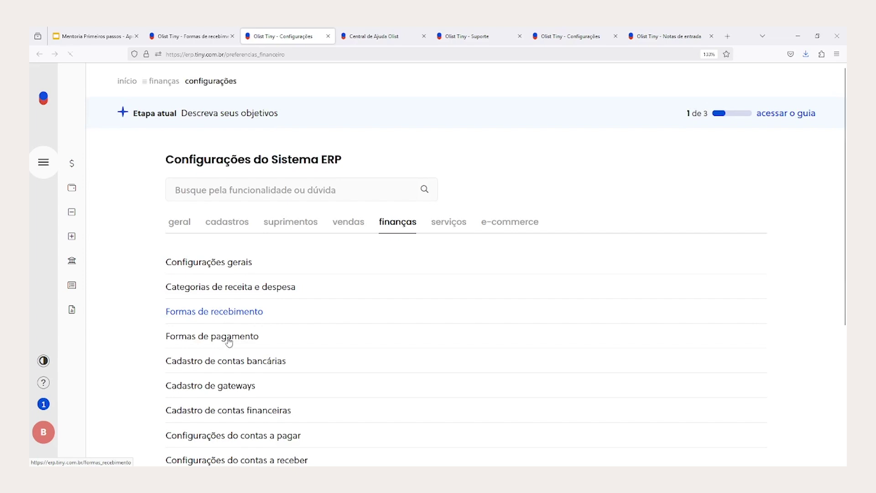
scroll(229, 342, down, 2)
drag(146, 351, 329, 342)
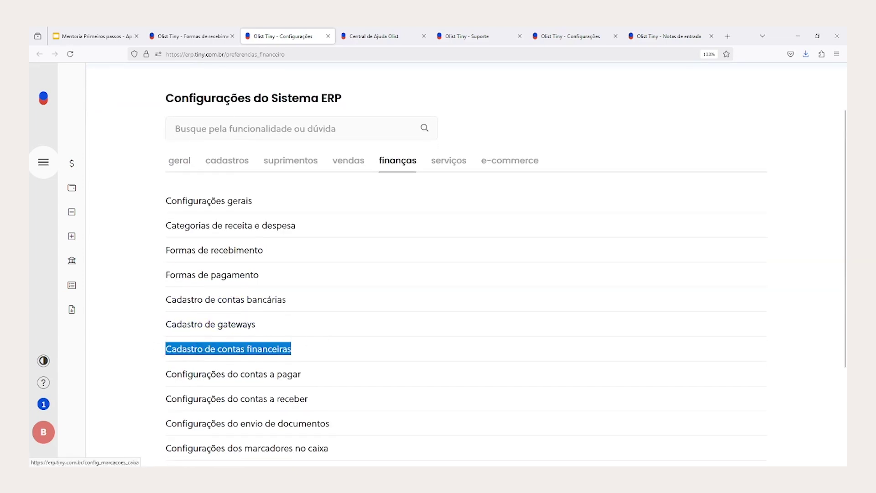
Return to the form and save the Meli Recebimentos receipt method.
click(219, 35)
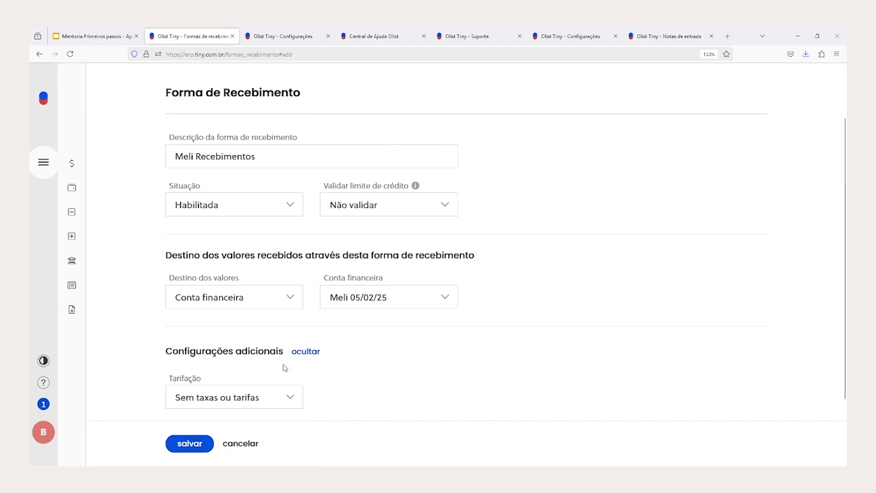
click(180, 443)
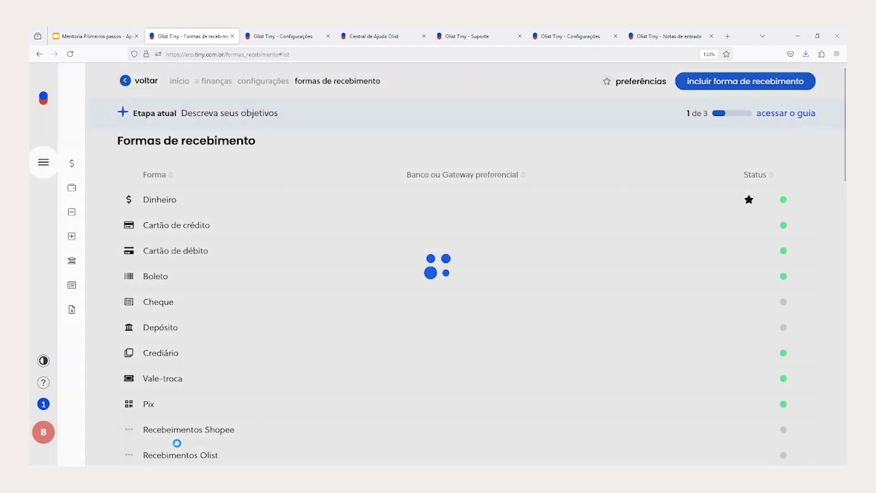
scroll(297, 378, down, 10)
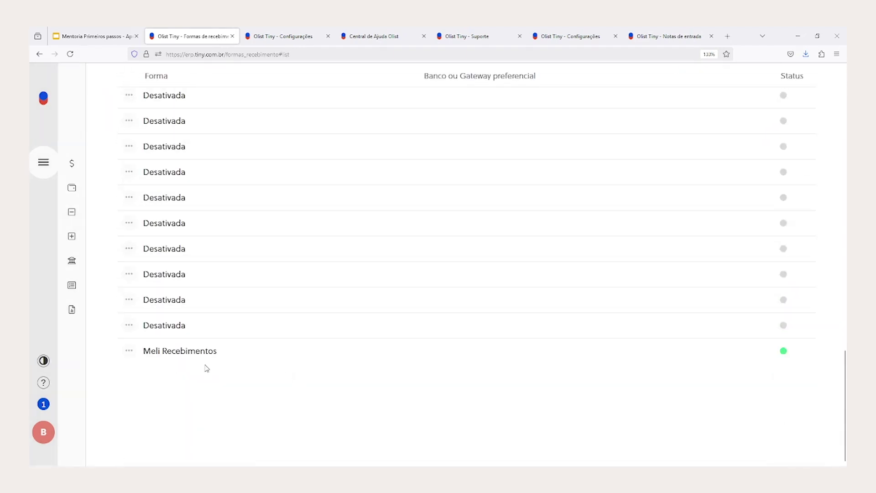
scroll(259, 356, up, 5)
Filter Caixa e Bancos to the Meli 05/02/25 account, which shows a 0,00 balance.
mouse_move(72, 162)
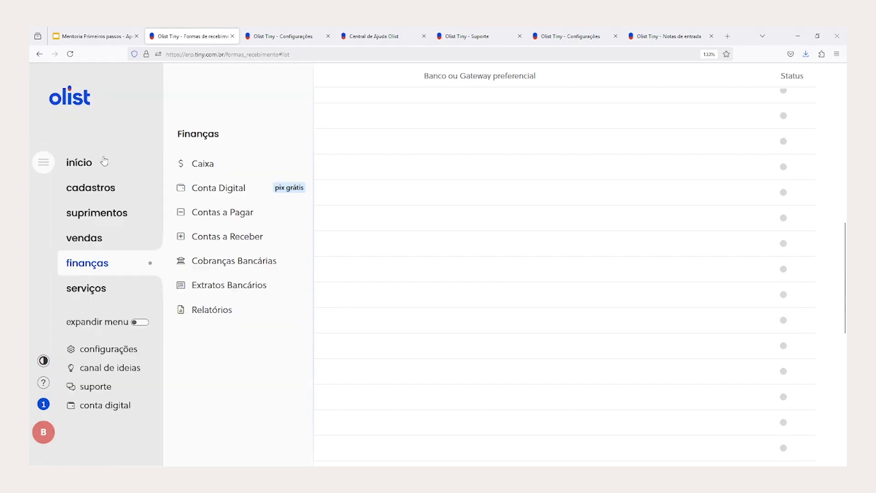
click(206, 166)
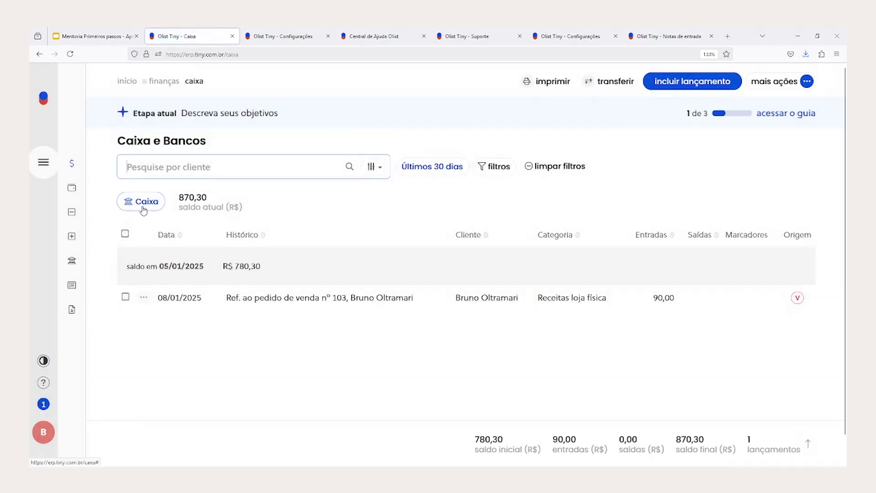
click(143, 209)
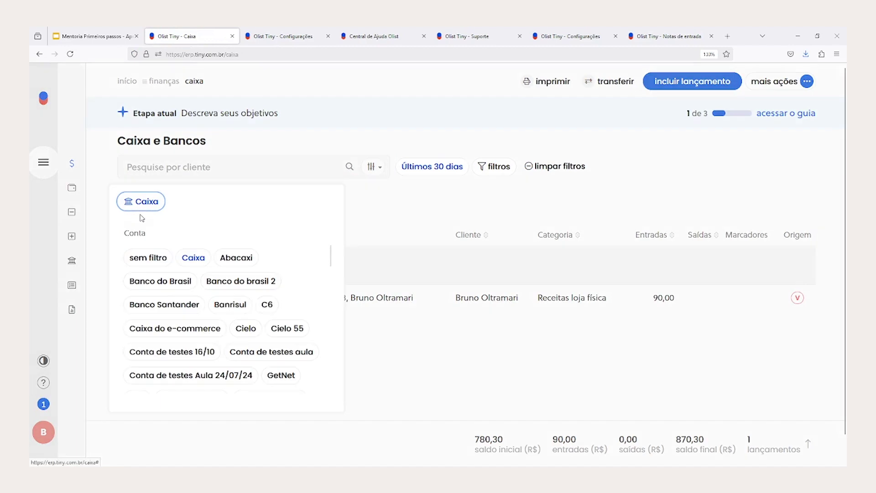
key(ctrl+f)
text(02/02)
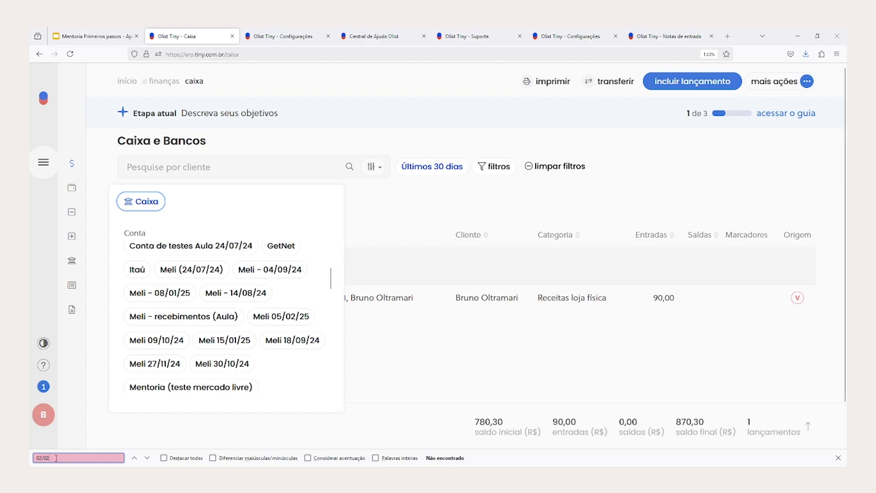
text(5)
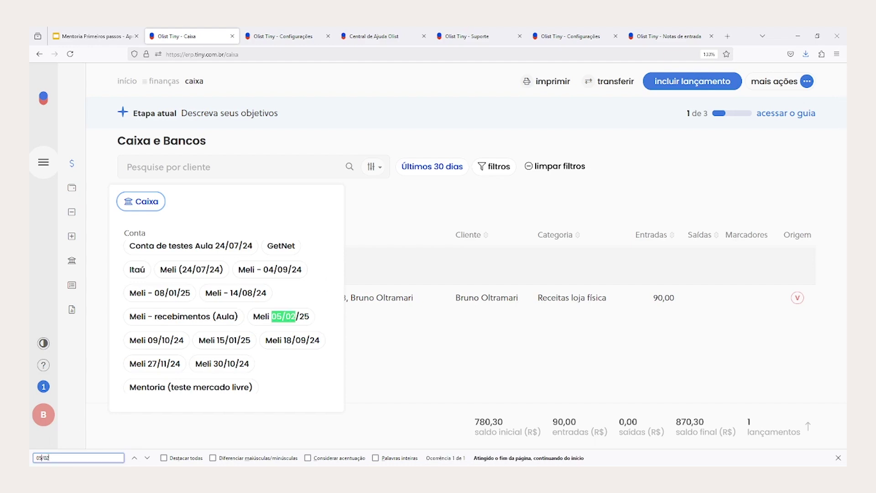
click(278, 316)
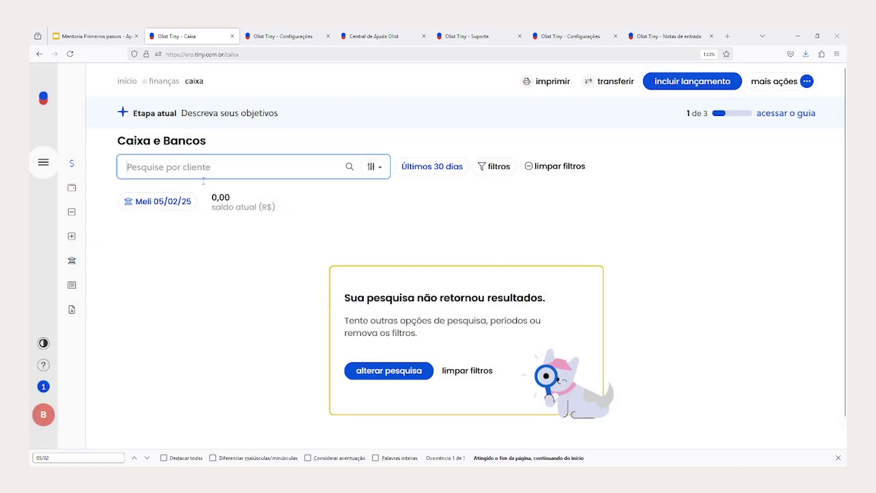
click(42, 164)
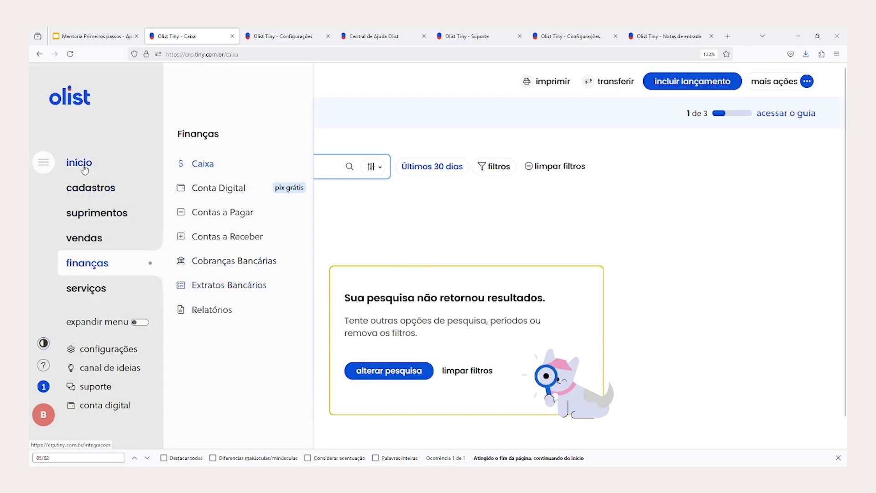
Open the Formas de Recebimento mappings of the Mercado Livre integration.
mouse_move(84, 169)
click(208, 261)
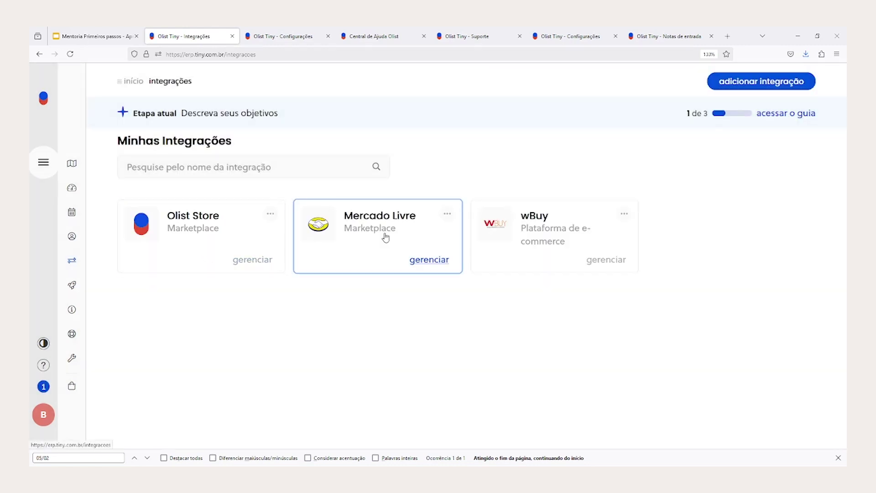
click(386, 237)
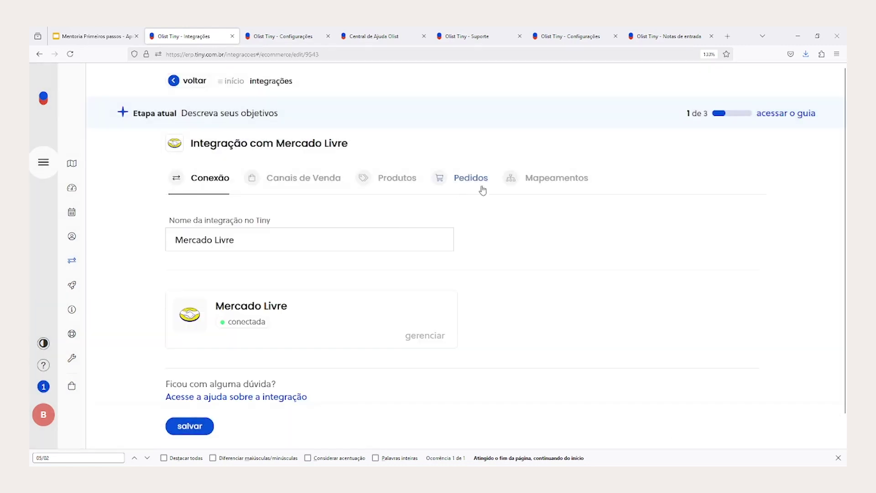
click(525, 180)
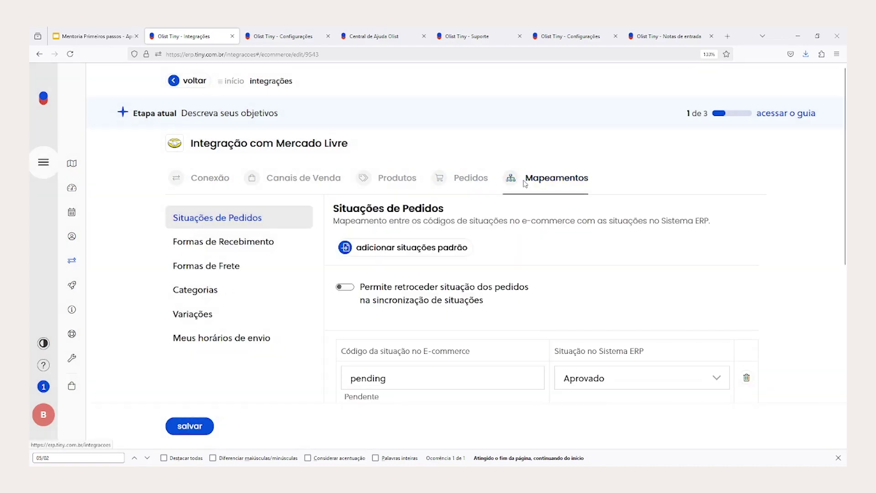
click(258, 241)
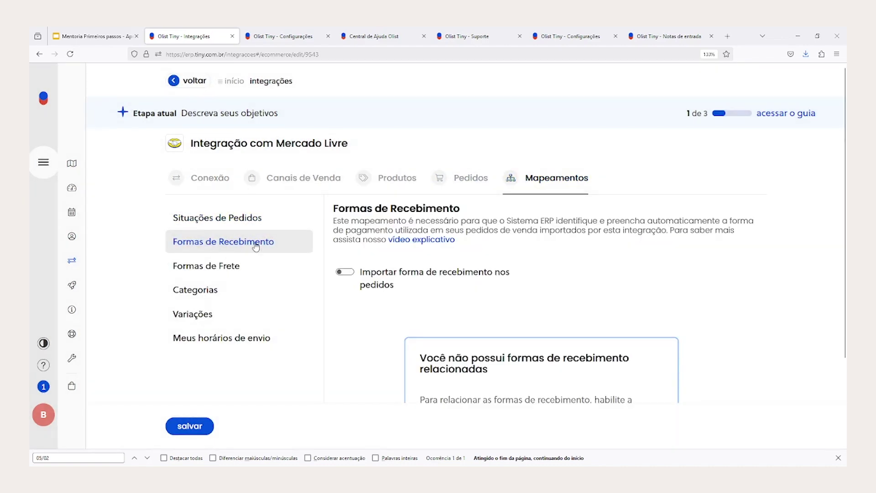
drag(358, 279, 518, 286)
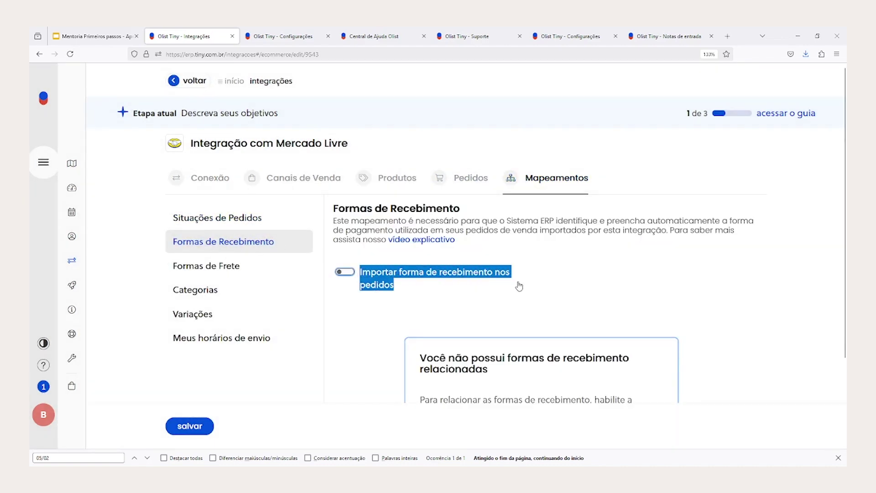
Enable receipt method import with defaults Meli Recebimentos and Receita marketplaces, and save.
click(345, 272)
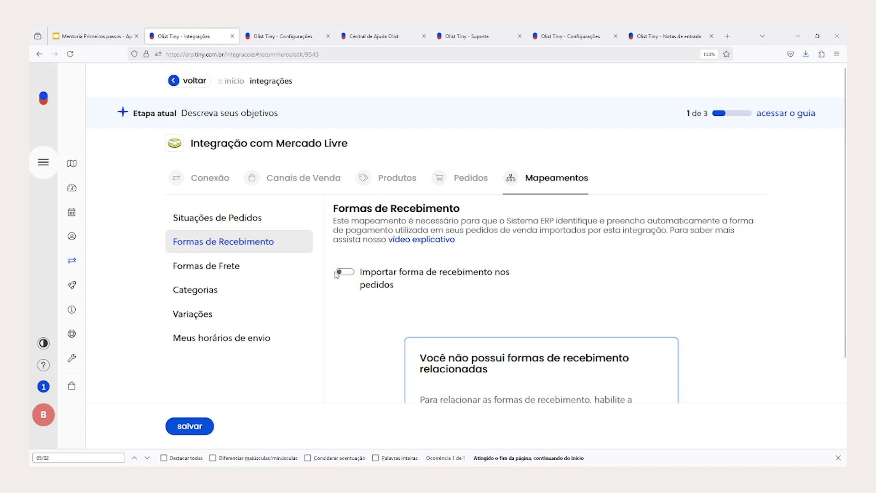
click(403, 354)
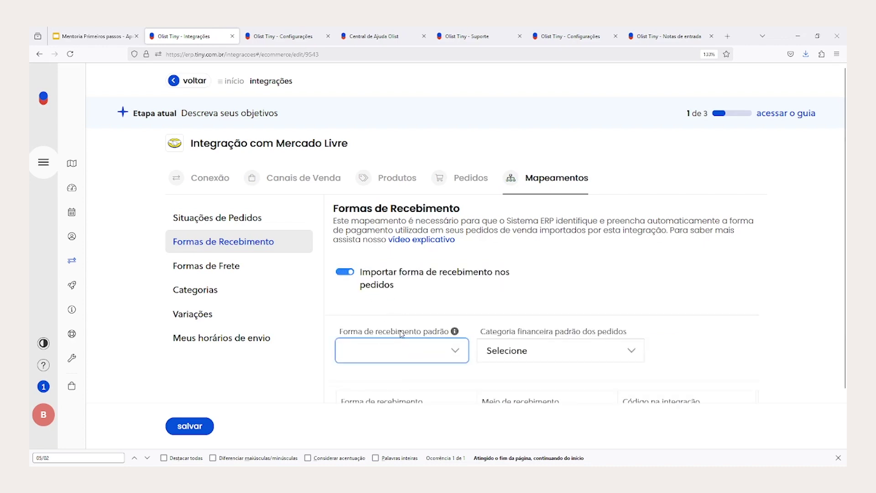
click(401, 332)
drag(478, 331, 668, 329)
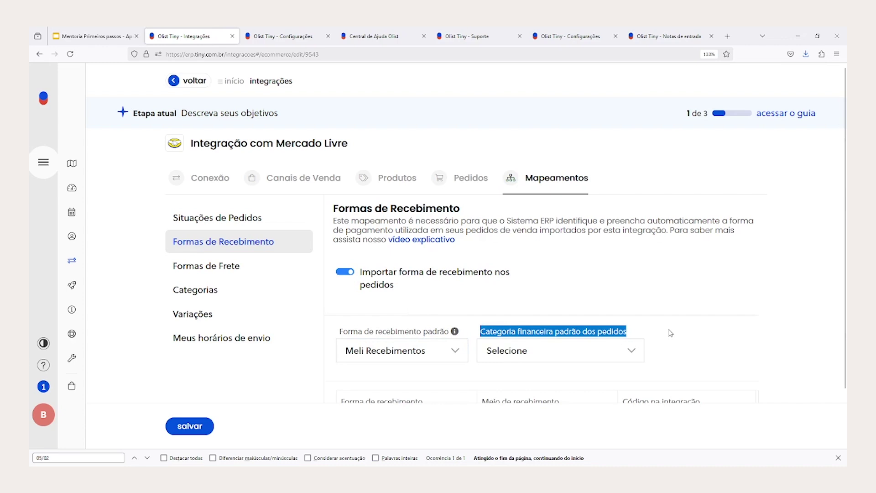
click(566, 359)
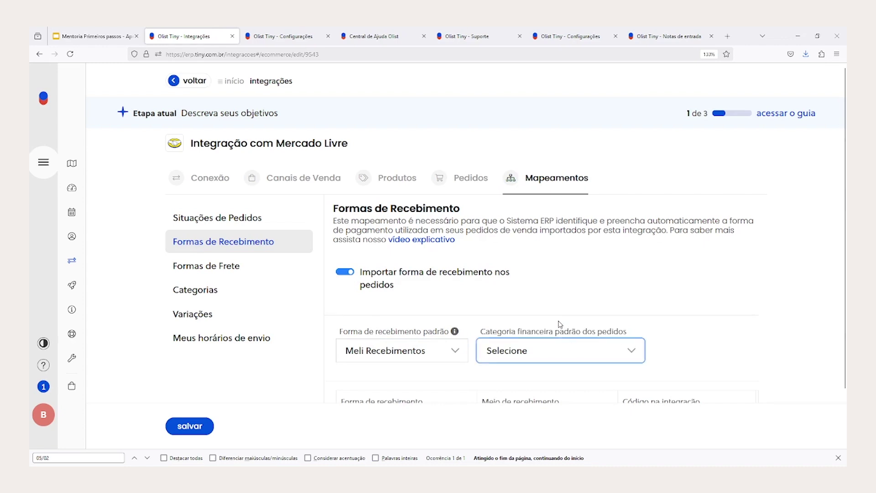
click(545, 312)
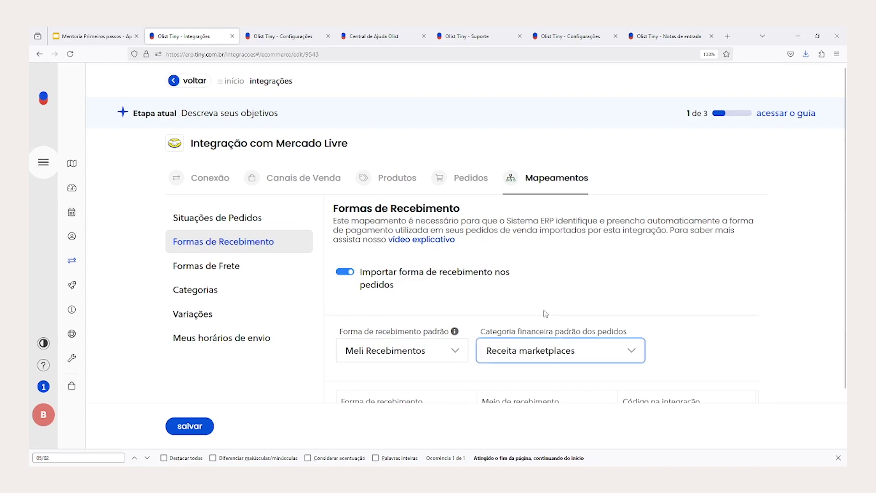
click(202, 424)
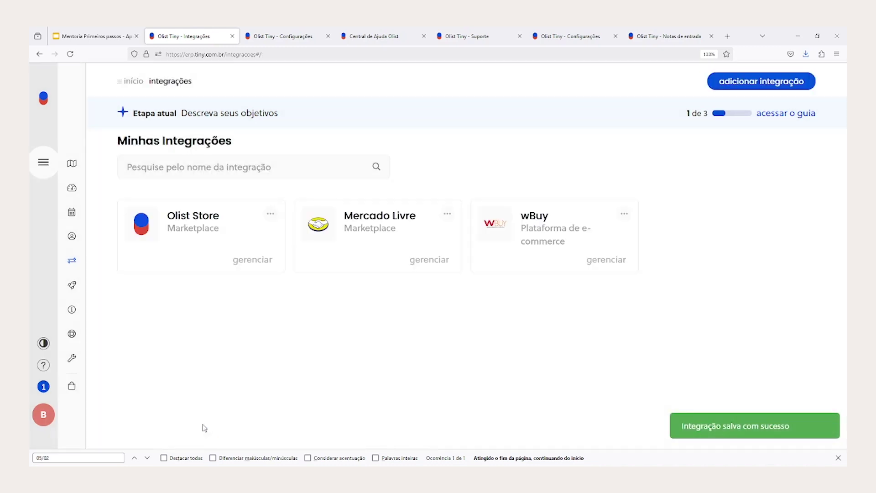
Start a new sales order and choose its client.
mouse_move(68, 214)
mouse_move(84, 241)
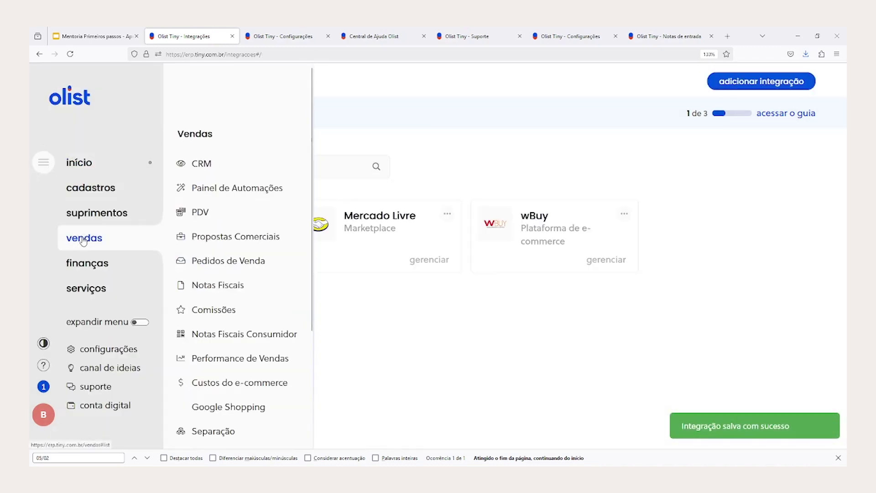
click(206, 263)
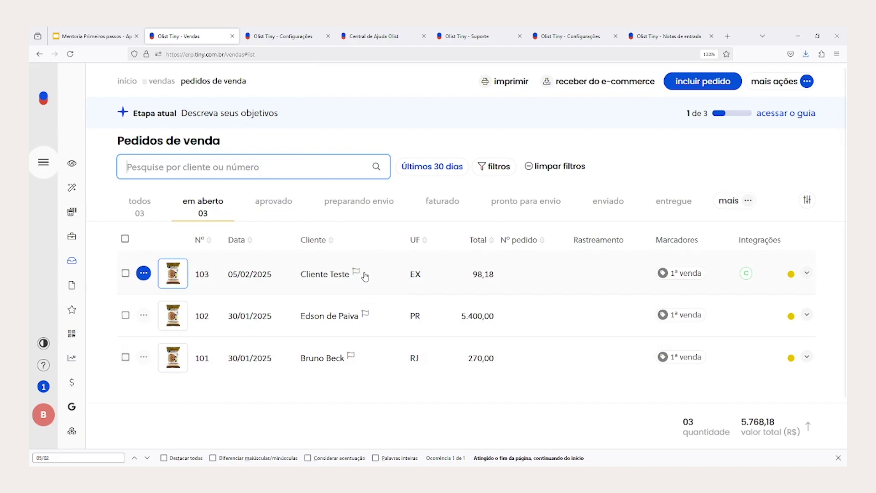
click(690, 87)
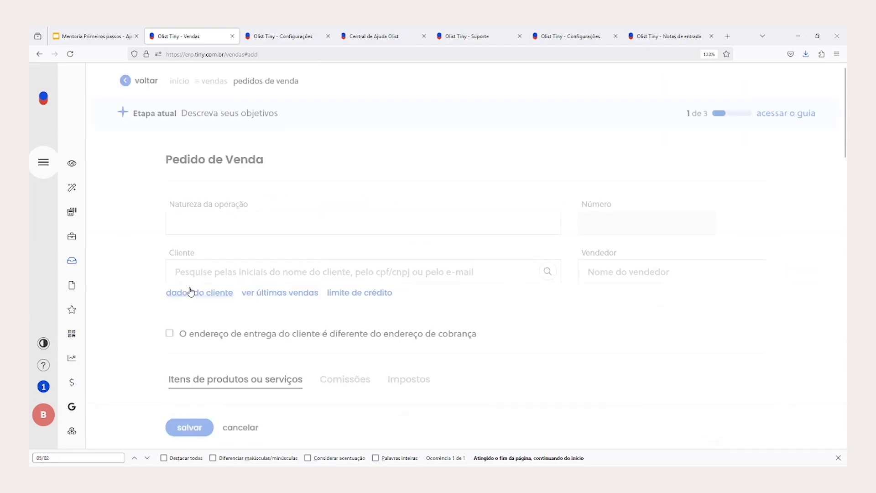
click(215, 272)
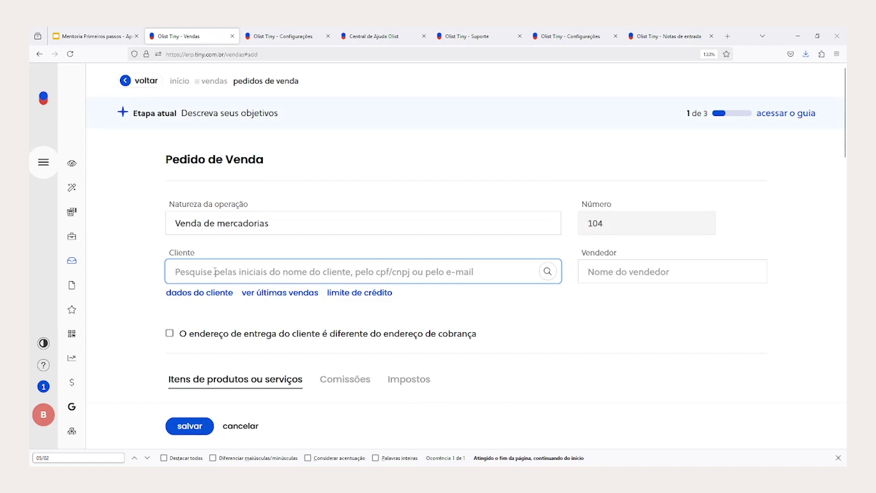
text(%%)
scroll(228, 393, down, 4)
click(196, 405)
scroll(391, 332, down, 2)
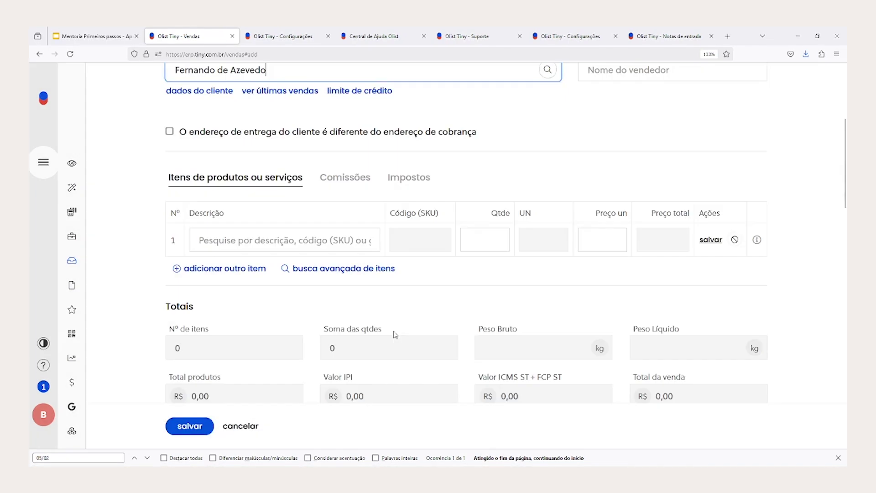
Add one Bermuda 200% Algodão at 79,90 to the order.
click(285, 178)
text(%%)
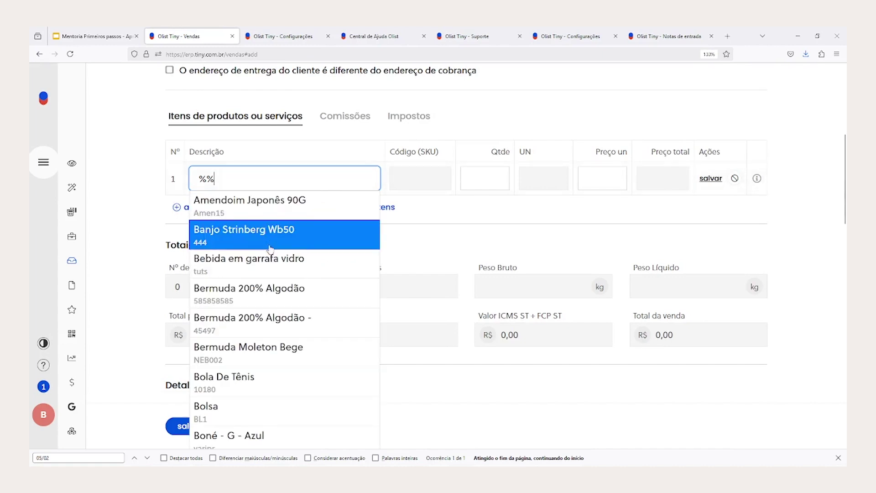
click(266, 297)
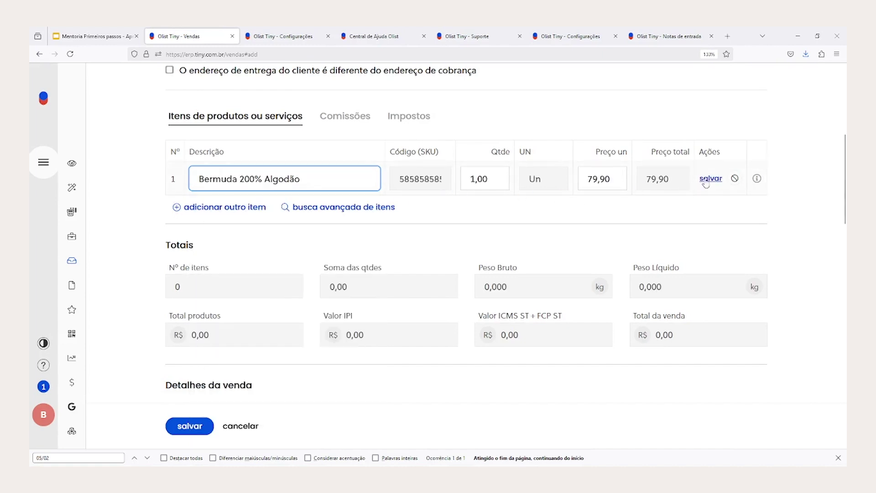
click(705, 179)
scroll(334, 274, down, 10)
click(232, 253)
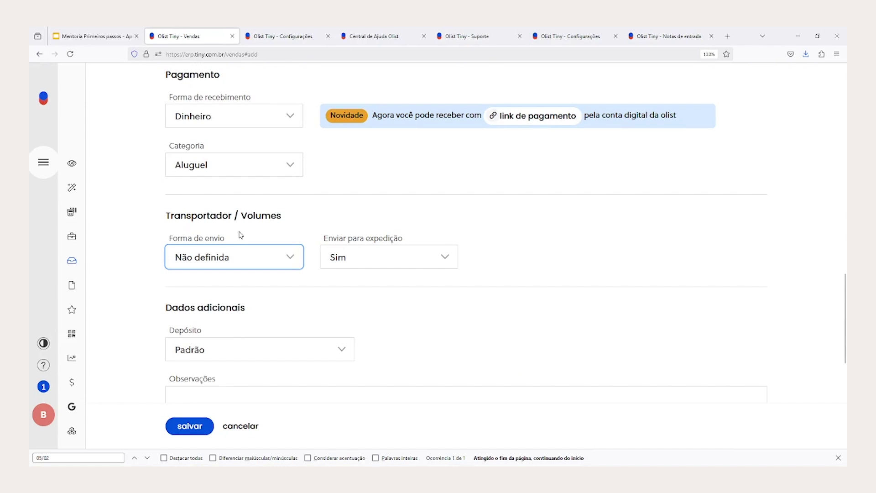
scroll(223, 253, up, 4)
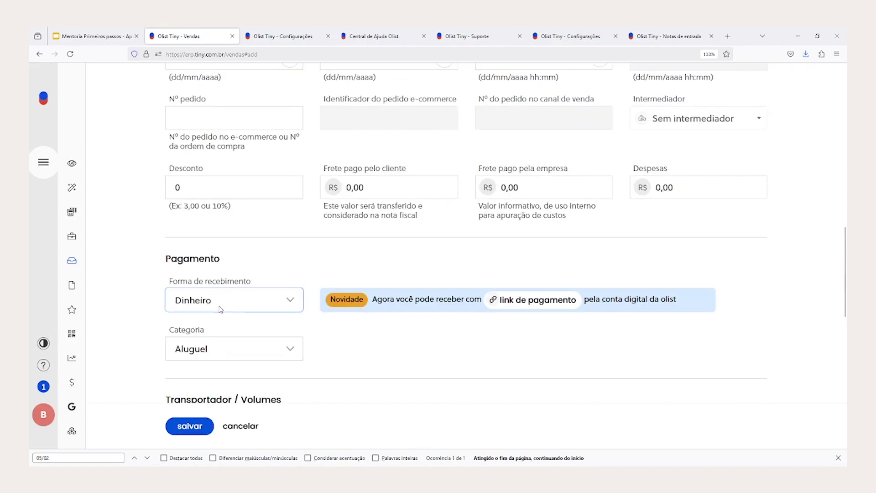
Pay through Meli Recebimentos, generate the installments, and save order 104.
click(251, 393)
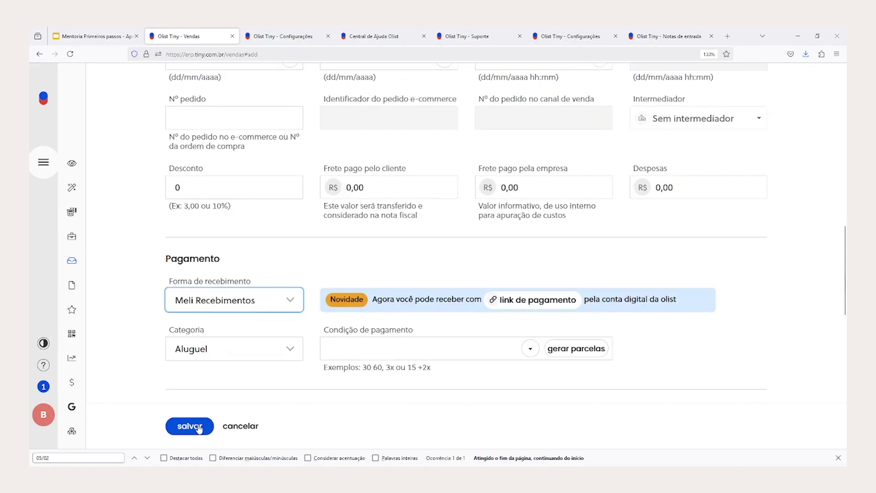
click(564, 349)
scroll(339, 337, down, 3)
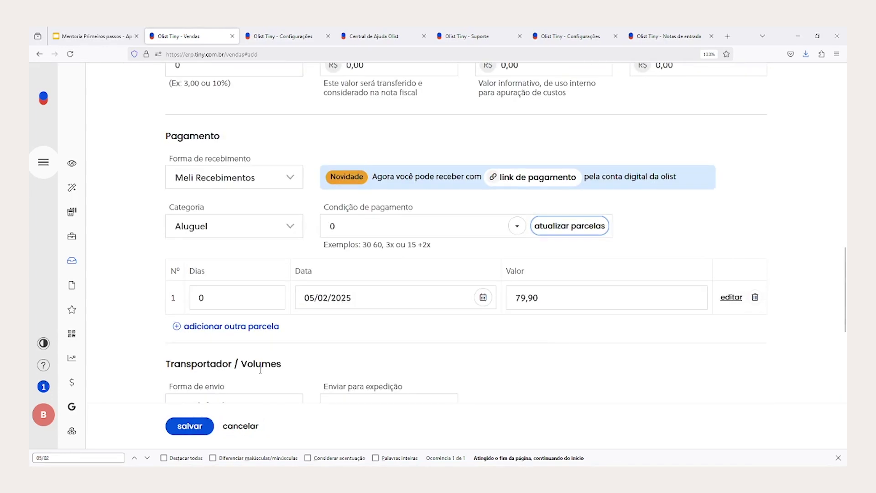
click(200, 429)
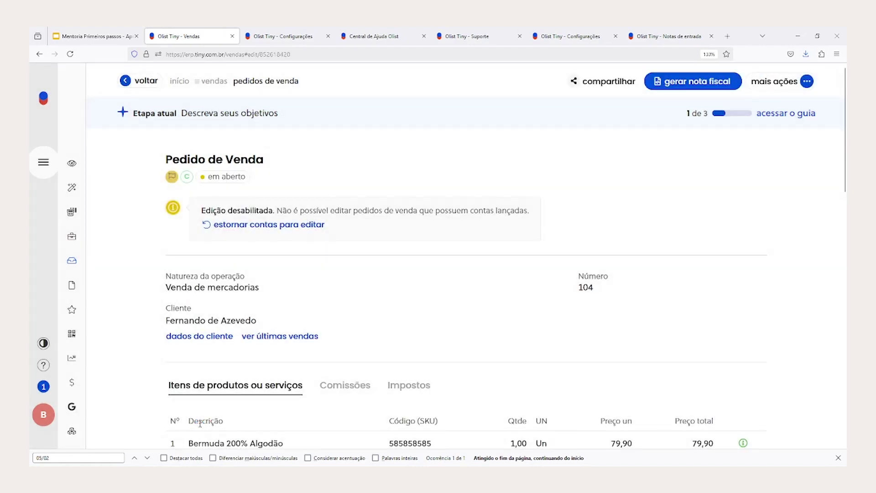
mouse_move(188, 180)
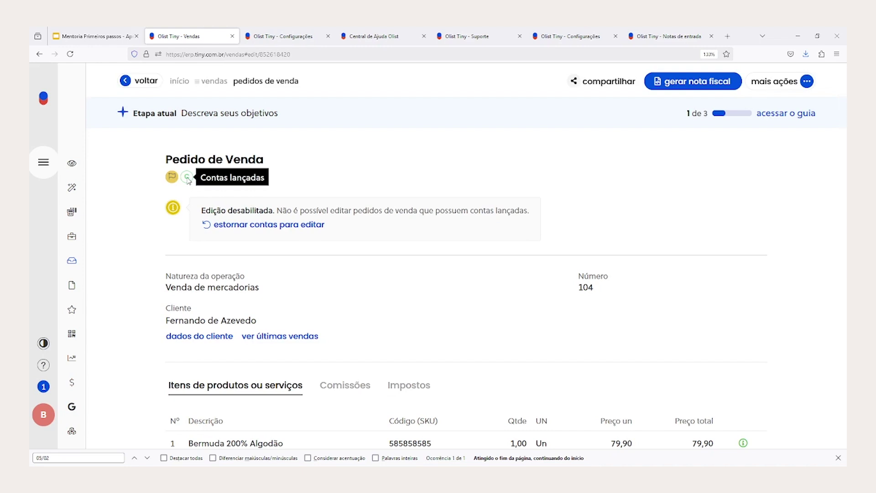
Filter Caixa e Bancos to Meli 05/02/25, showing order 104's 79,90 entry.
mouse_move(87, 263)
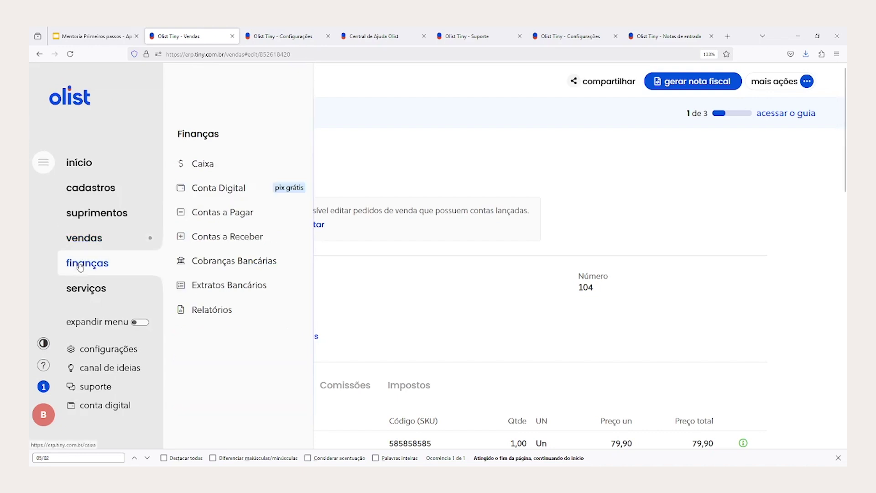
click(200, 170)
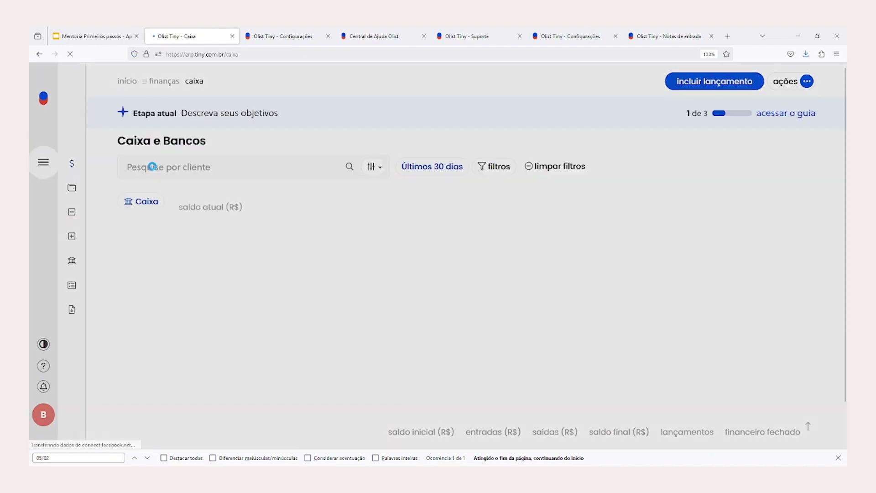
click(145, 206)
click(145, 208)
click(145, 207)
key(ctrl+d)
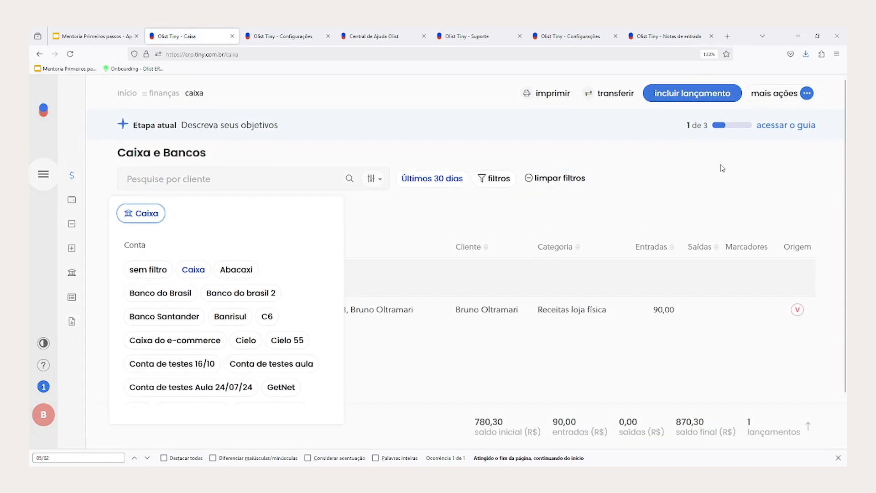
click(72, 453)
key(Return)
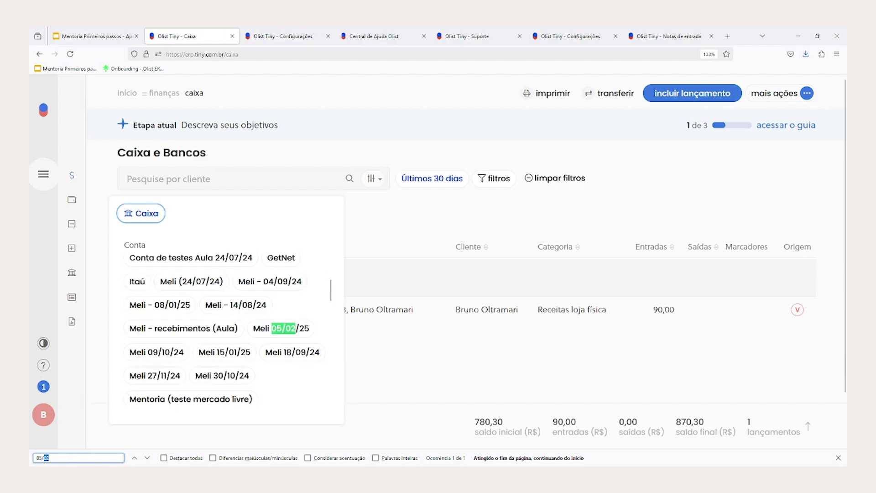
click(302, 326)
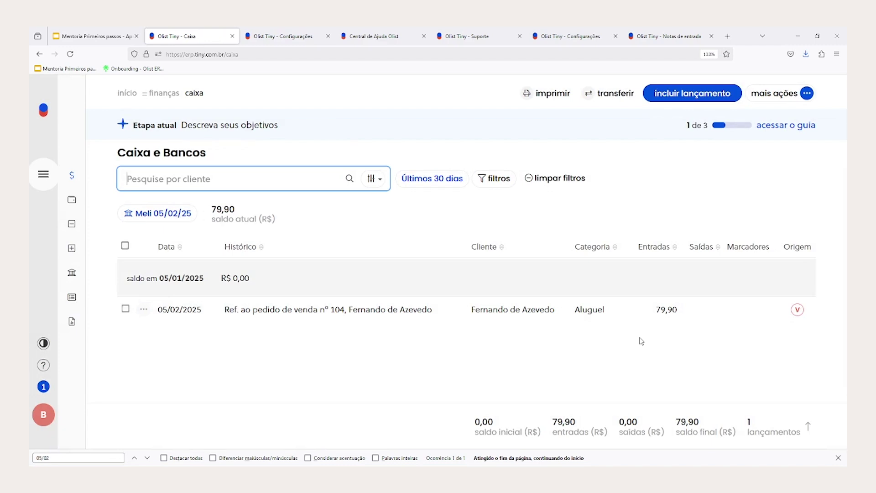
Open Meli Recebimentos for editing from the finance settings' receipt methods list.
mouse_move(44, 173)
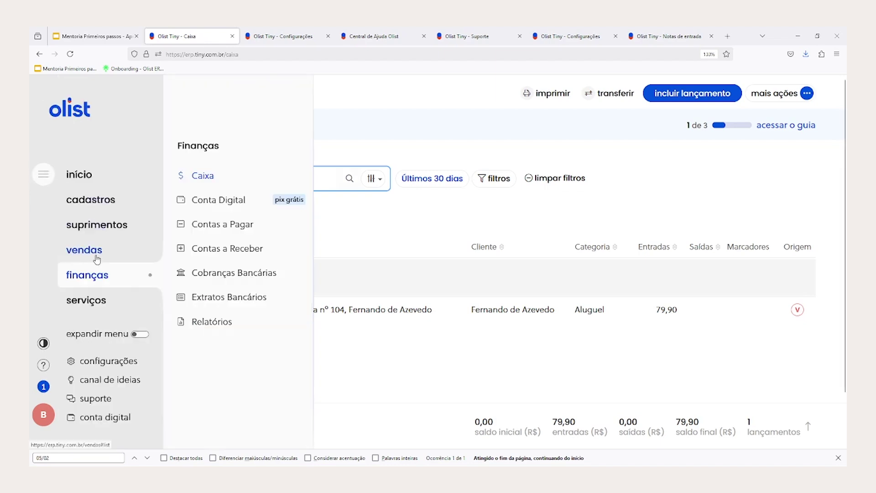
mouse_move(97, 260)
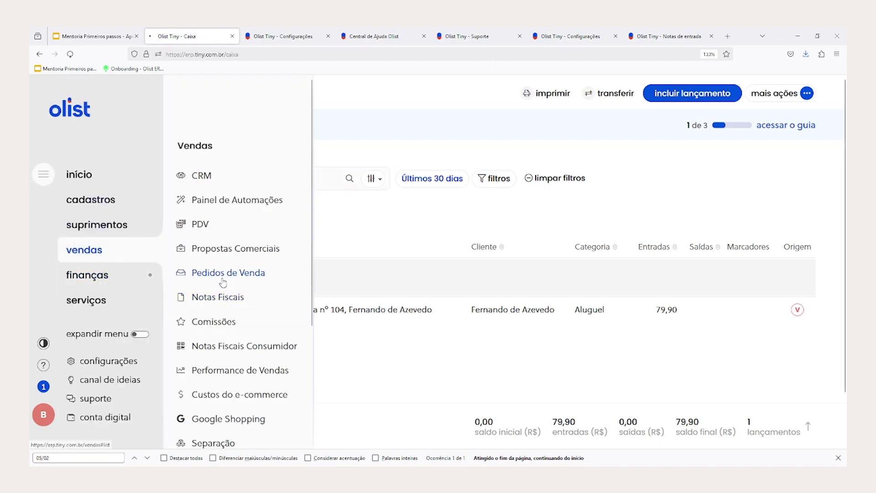
click(223, 275)
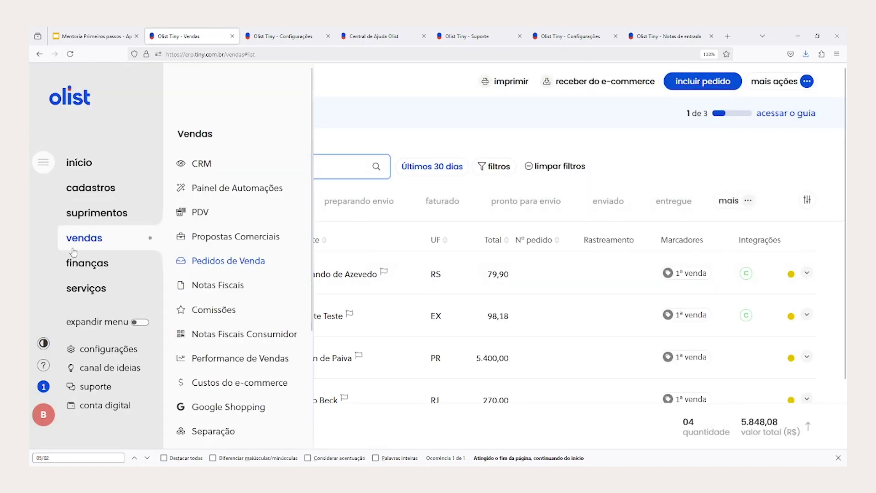
click(118, 349)
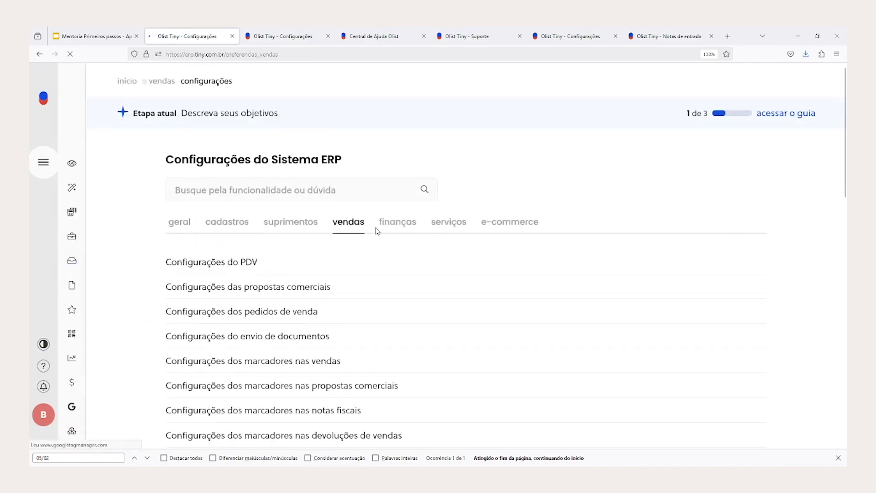
click(400, 223)
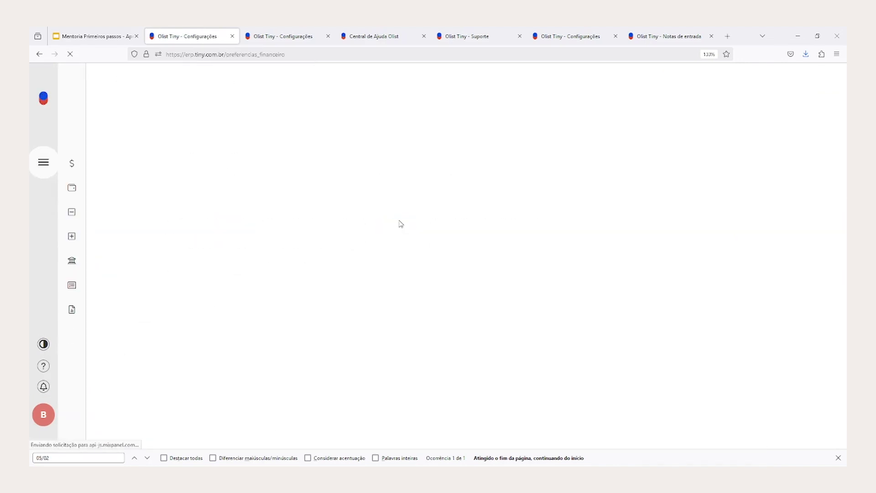
click(213, 313)
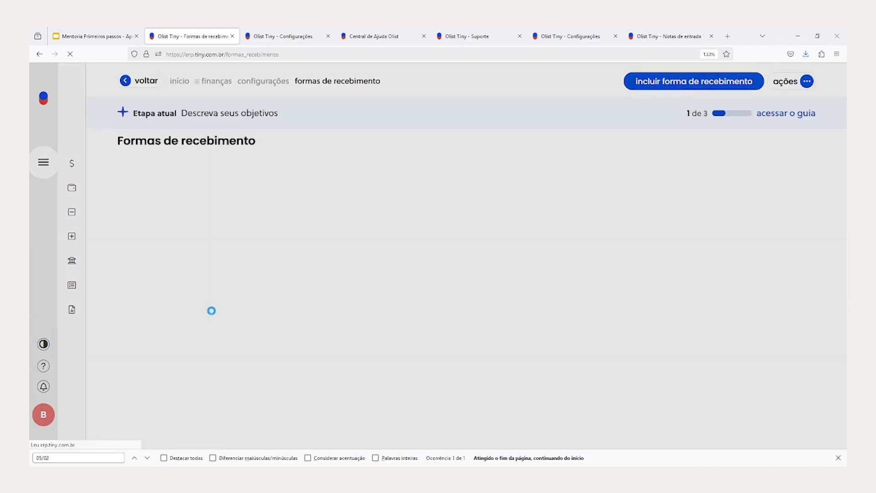
scroll(211, 315, down, 10)
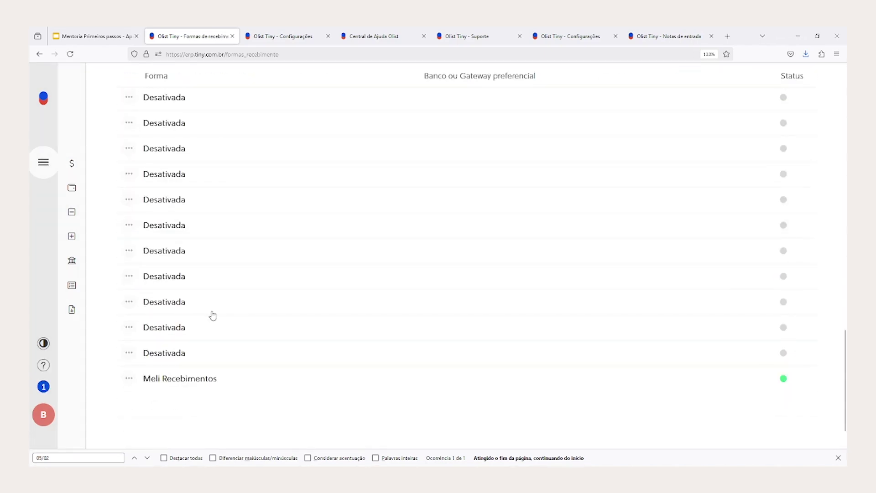
click(221, 386)
Set Destino dos valores to Contas a receber and save the receipt method.
scroll(322, 312, down, 2)
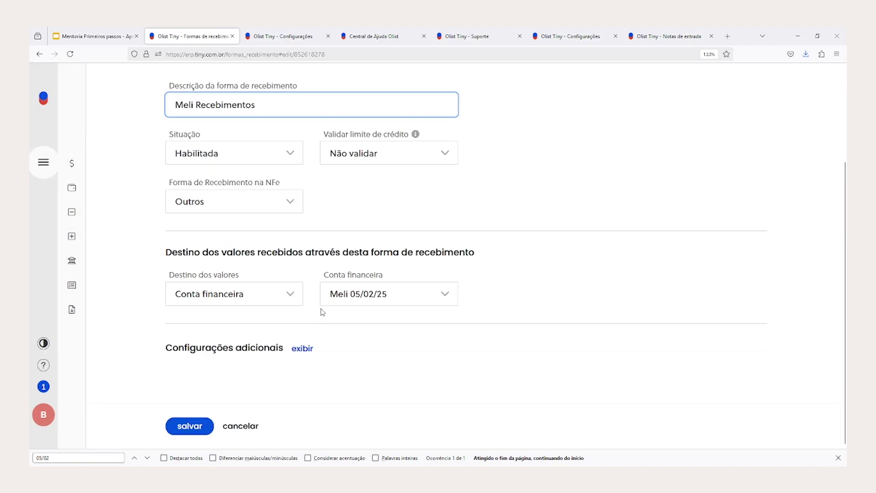
click(229, 297)
click(222, 324)
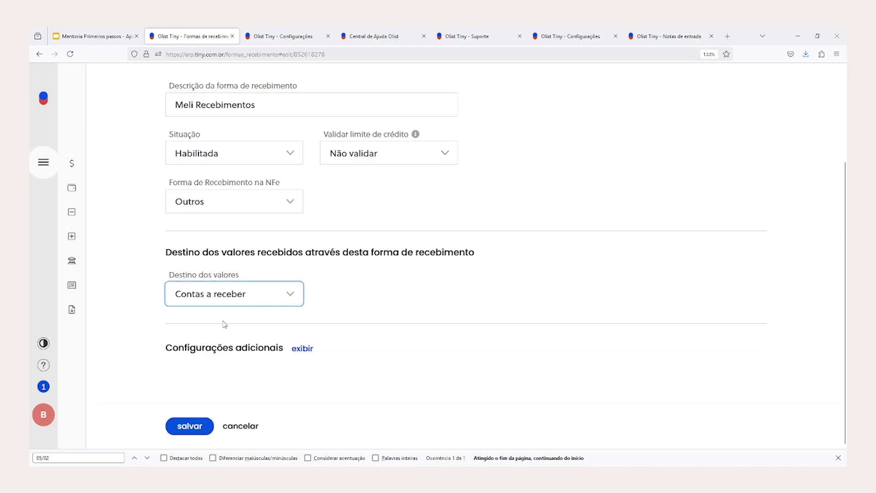
click(199, 425)
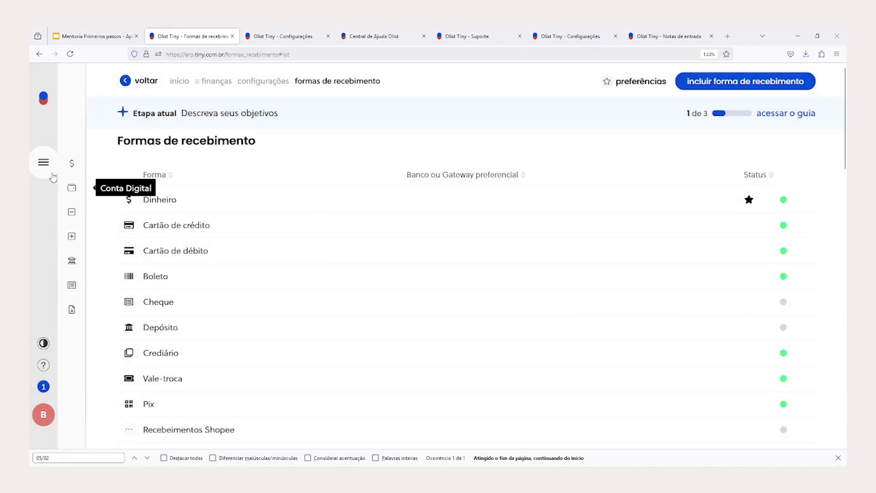
click(46, 169)
mouse_move(111, 246)
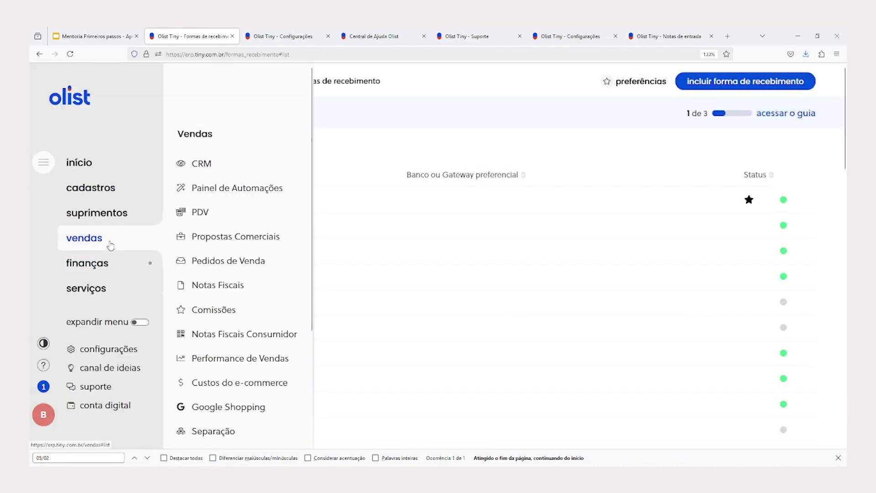
click(200, 260)
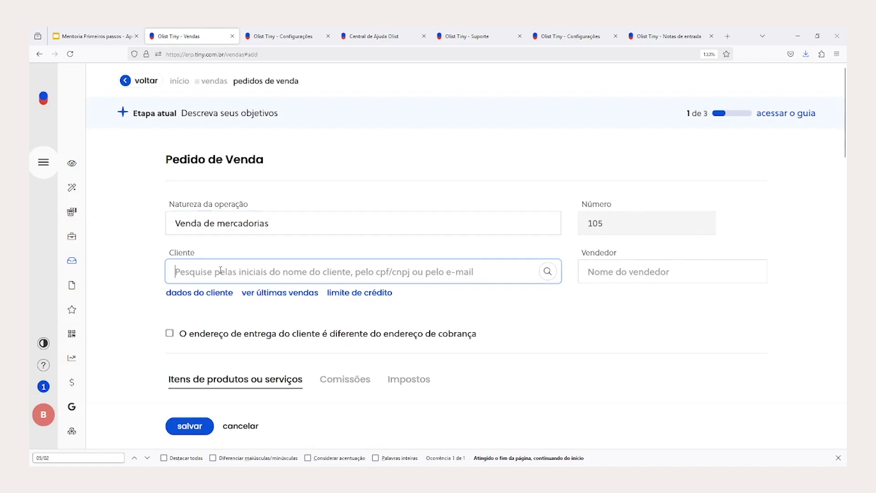
Choose the client and add one Bermuda 200% Algodão item to the new order.
text(%%)
scroll(249, 220, down, 5)
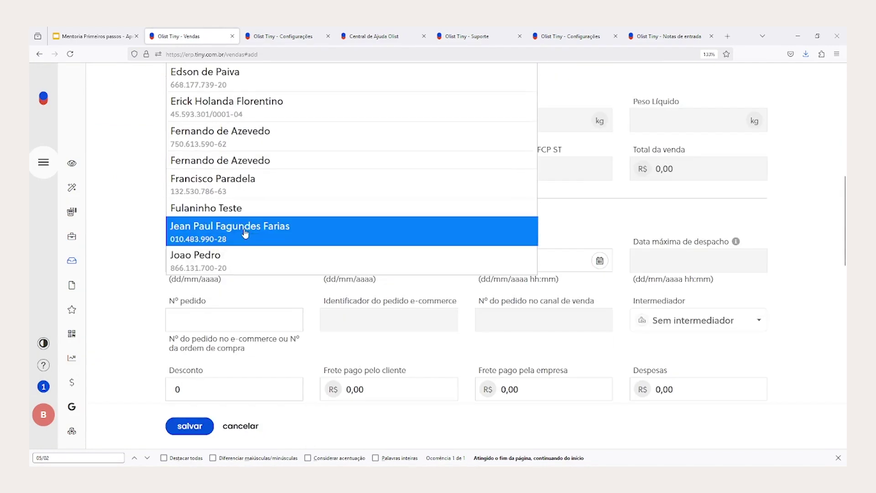
click(247, 230)
scroll(231, 323, down, 5)
click(237, 178)
text(%%)
click(282, 295)
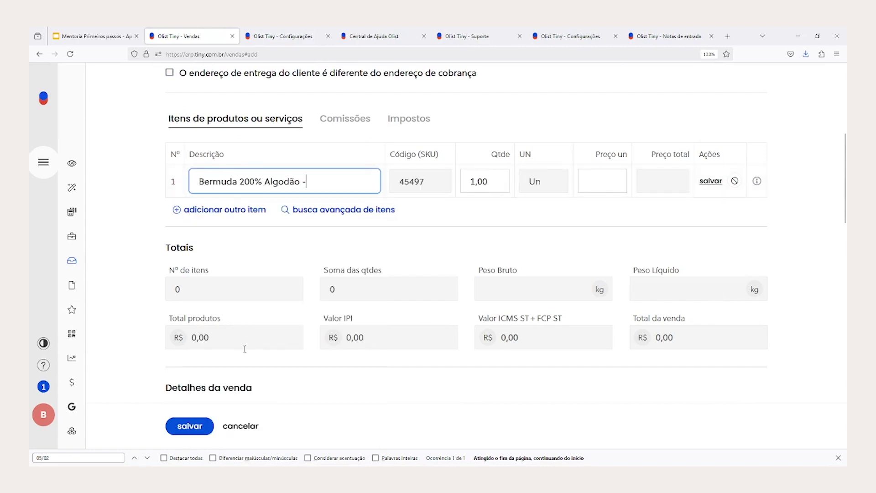
click(710, 181)
Pay through Meli Recebimentos, generate the installment, and save order 105.
scroll(419, 303, down, 10)
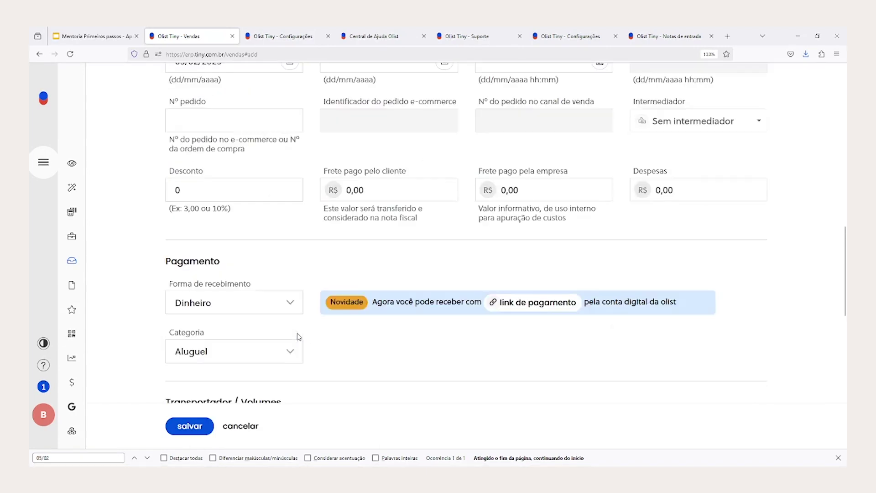
click(212, 126)
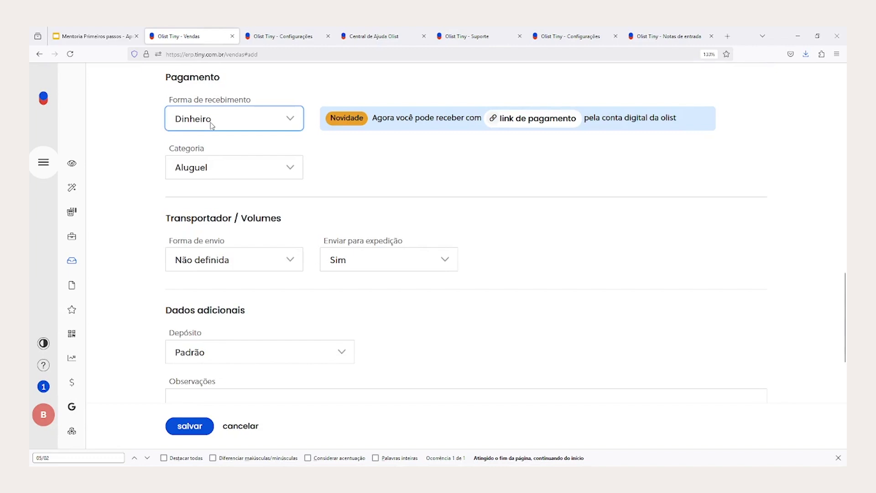
click(207, 277)
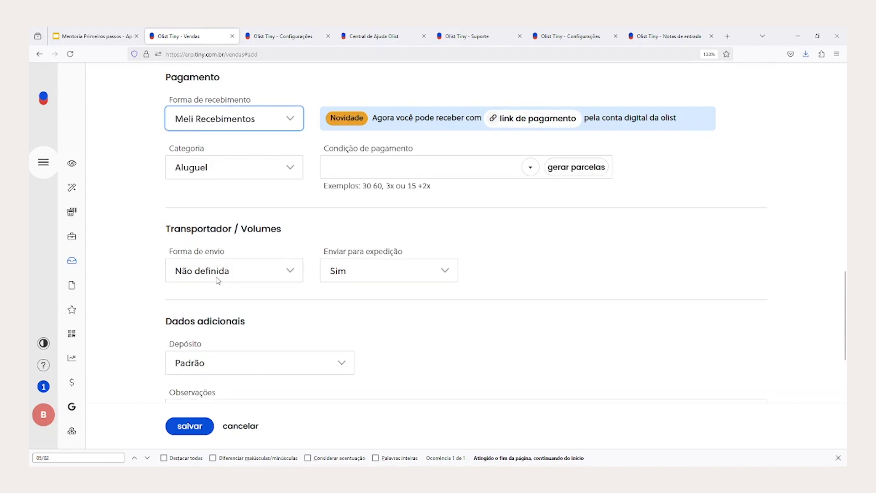
click(575, 167)
click(190, 429)
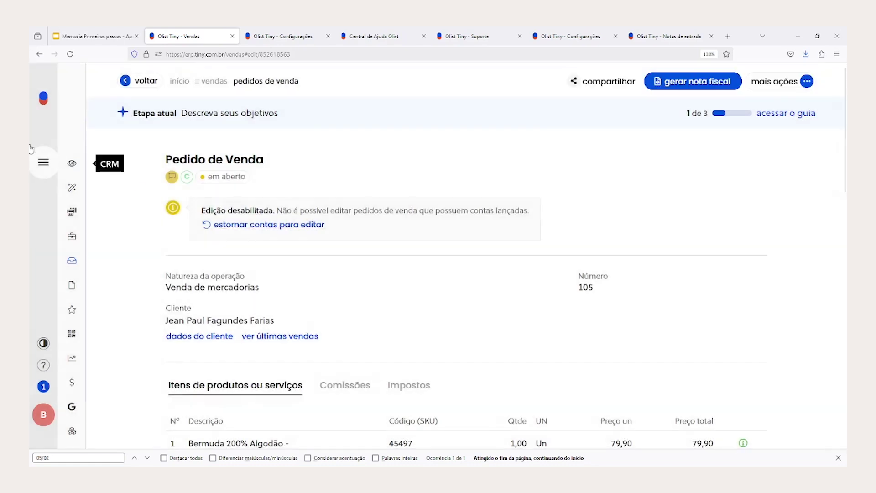
mouse_move(42, 160)
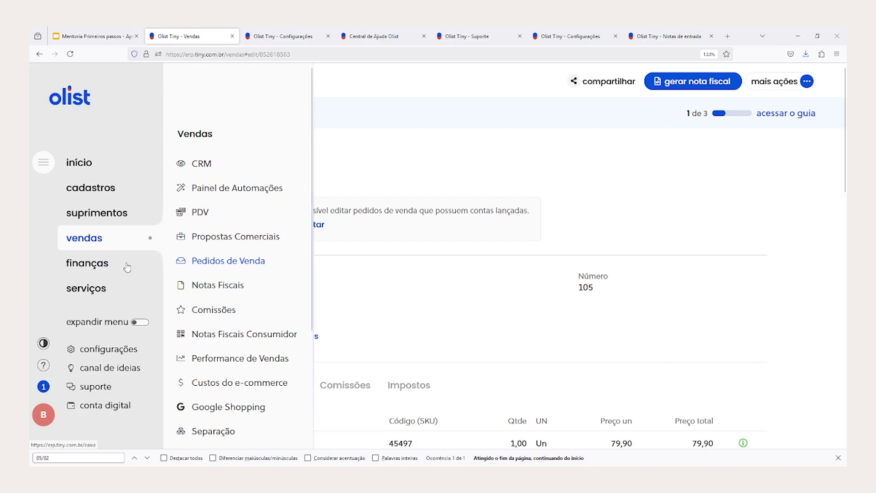
mouse_move(129, 268)
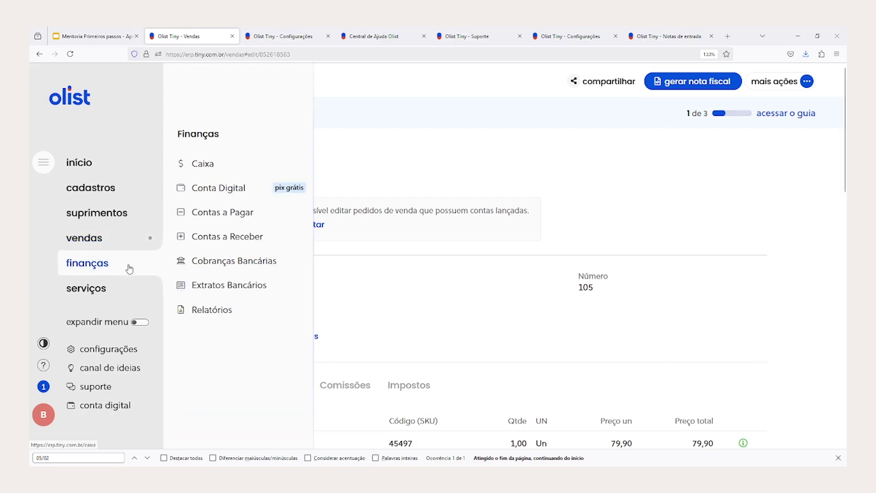
Start receiving the order 105 receivable from Contas a Receber, opening the full form with fees.
click(216, 241)
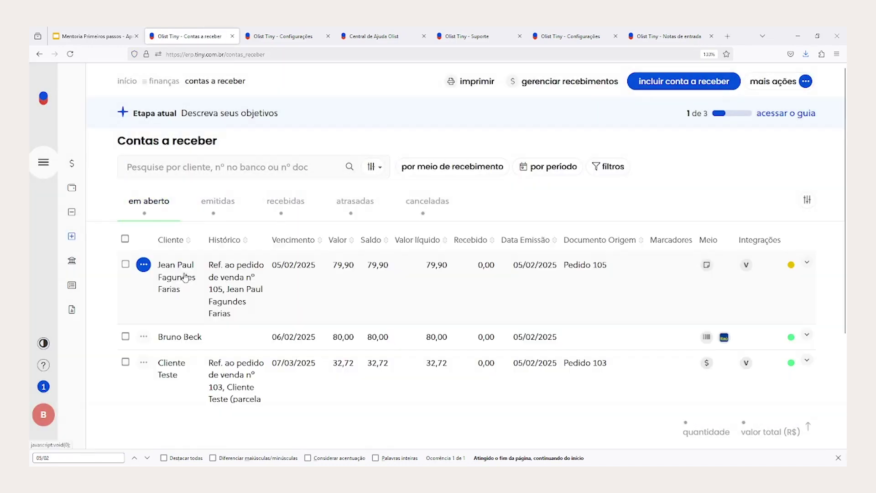
click(143, 264)
click(167, 297)
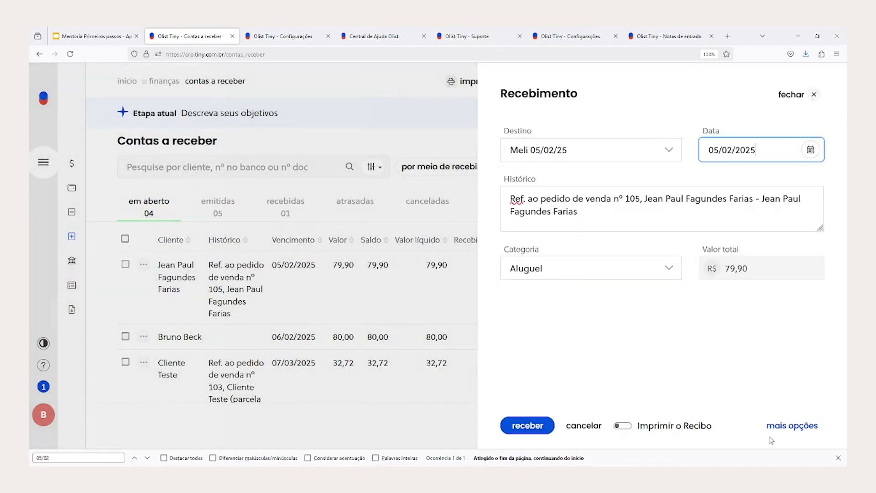
click(790, 429)
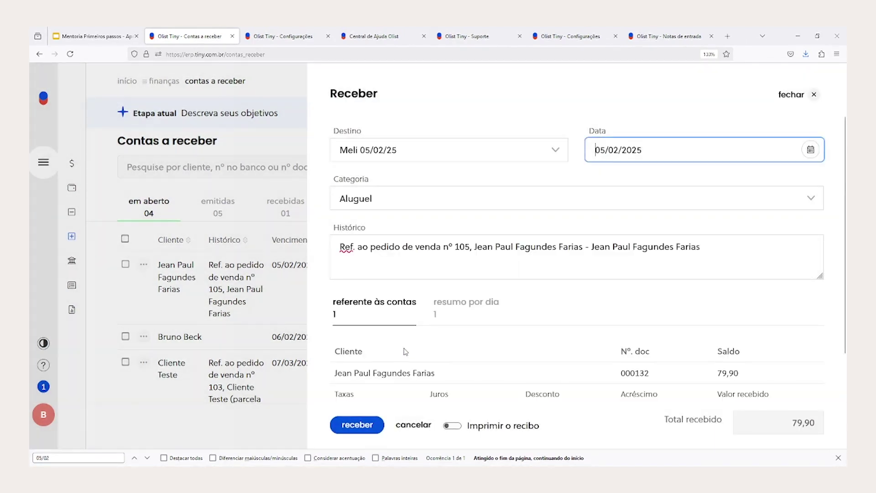
Enter a 20 fee so 59,90 is received, and confirm the receipt.
scroll(404, 354, down, 2)
drag(398, 363, 320, 363)
text(20)
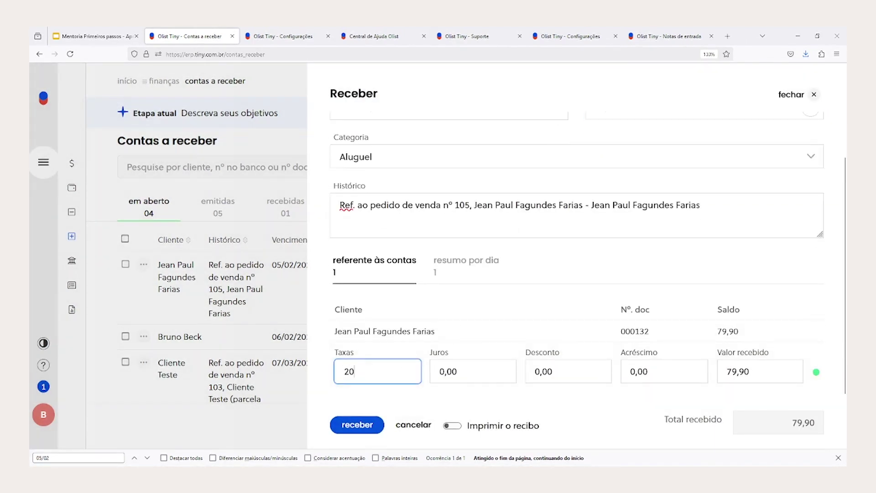
click(657, 420)
drag(767, 371, 725, 371)
click(344, 423)
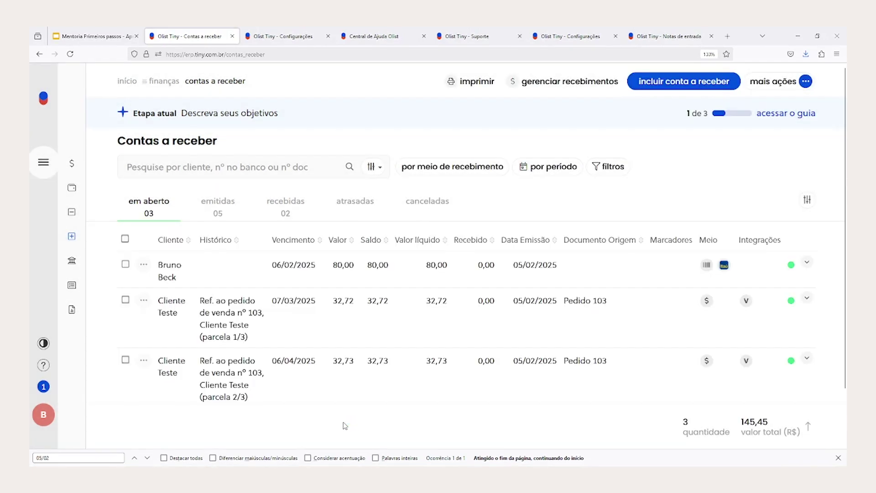
Filter Caixa e Bancos to the Meli 05/02/25 account, showing entries totalling 139,80.
mouse_move(109, 161)
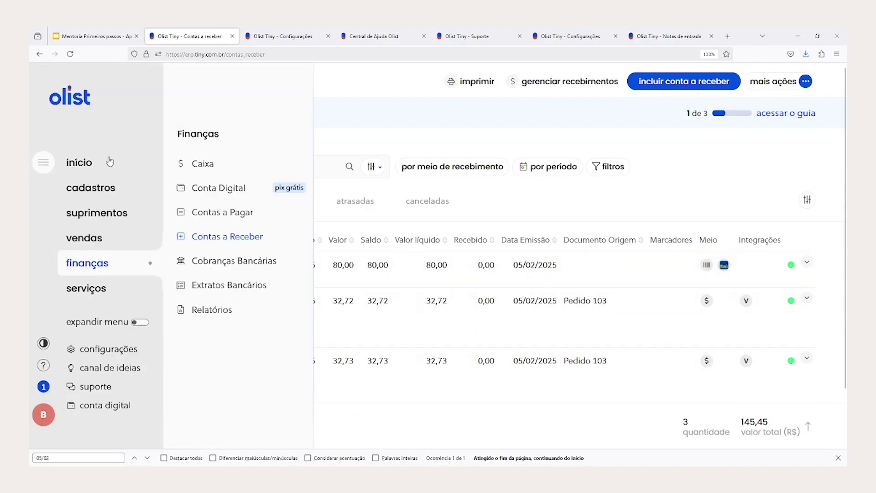
click(202, 167)
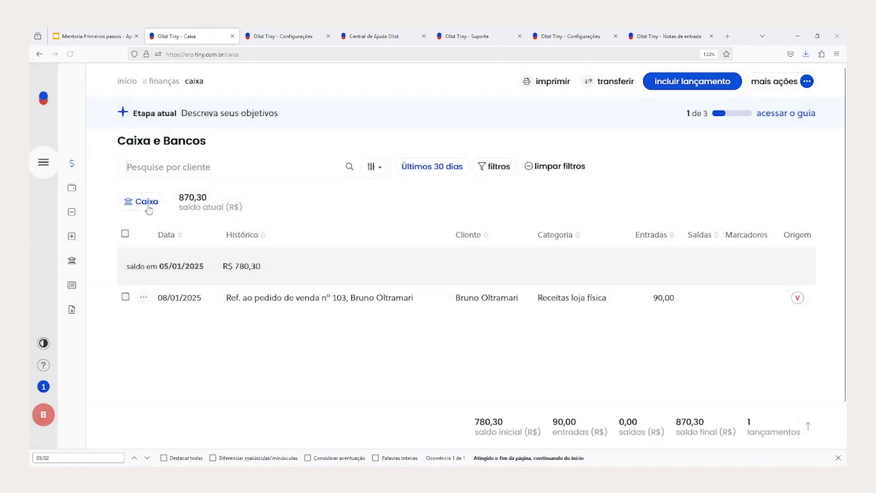
click(147, 203)
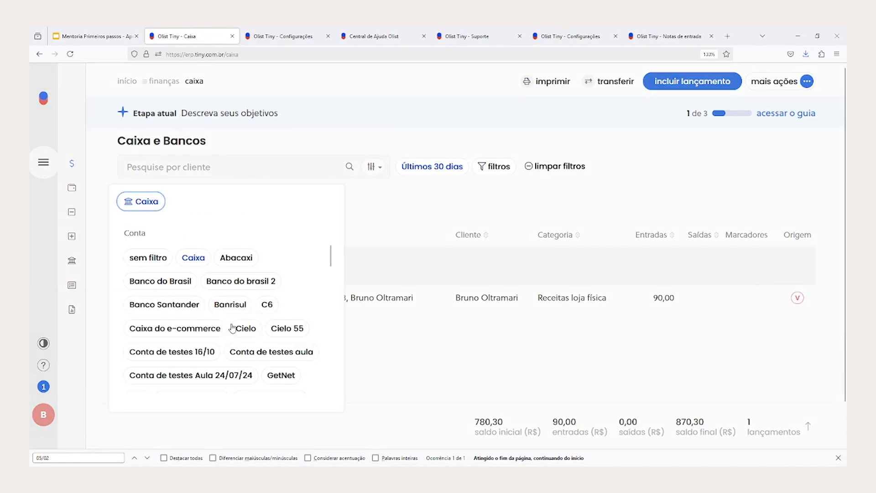
key(ctrl+f)
key(Return)
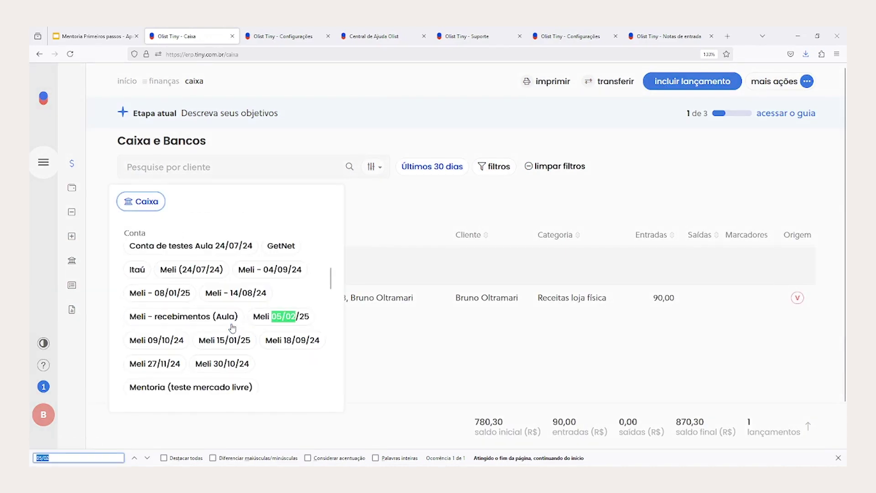
click(267, 314)
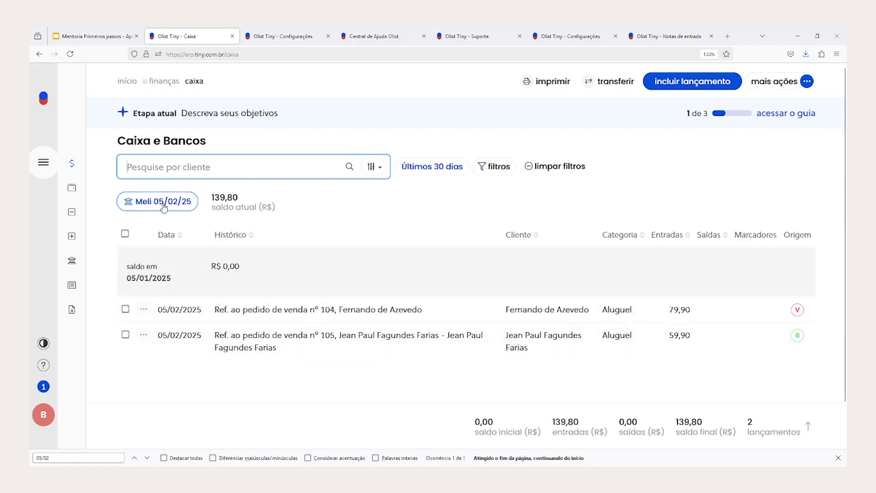
click(145, 205)
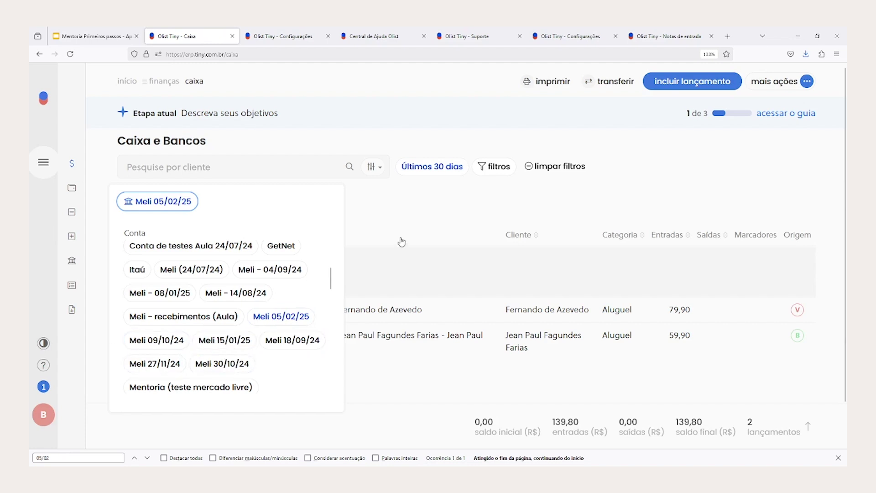
click(411, 218)
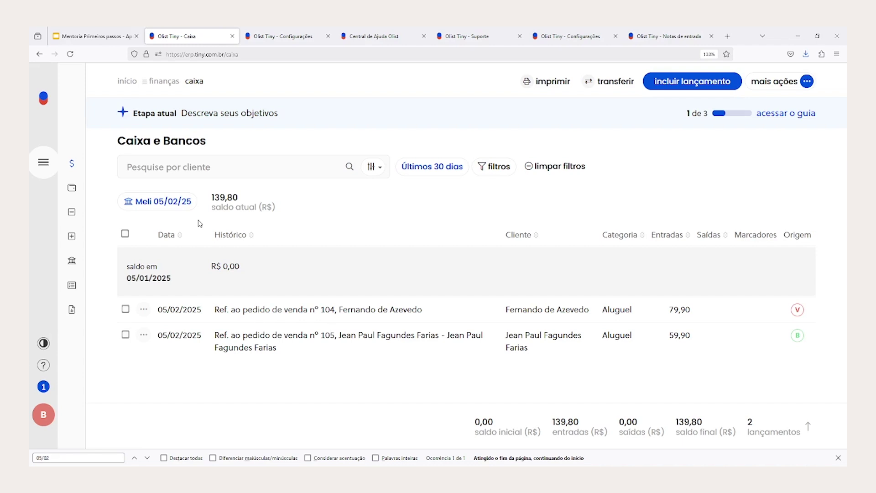
click(43, 162)
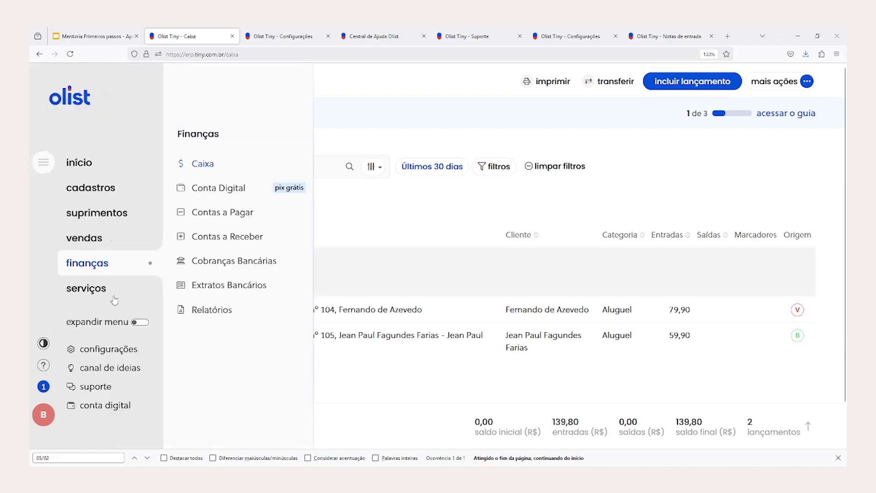
Open Cadastro de gateways from the Finanças tab of the finance settings.
click(108, 349)
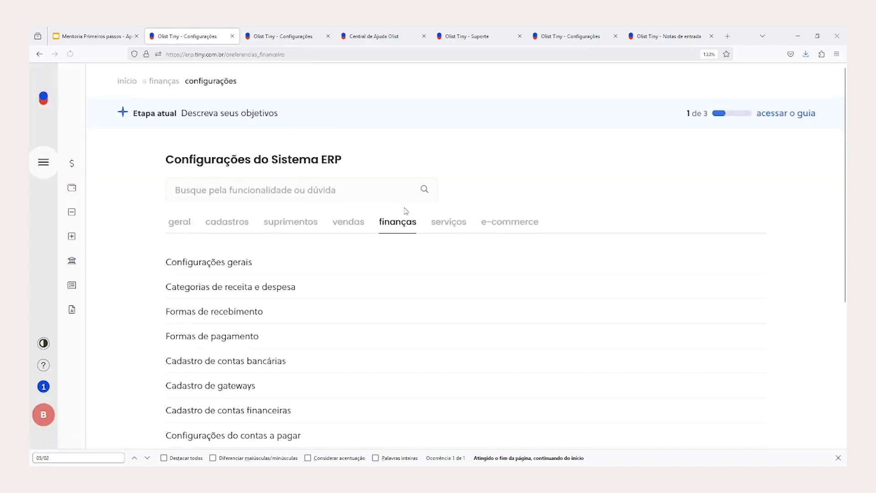
scroll(411, 274, down, 3)
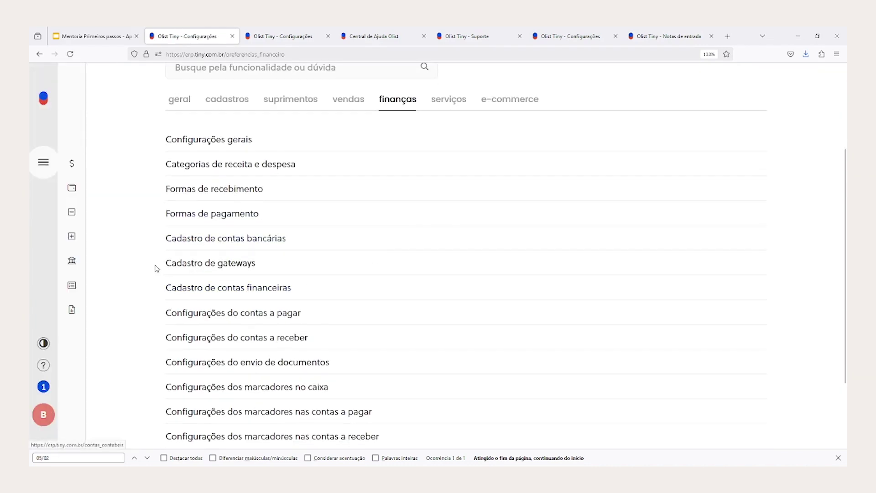
drag(158, 265, 289, 263)
click(219, 268)
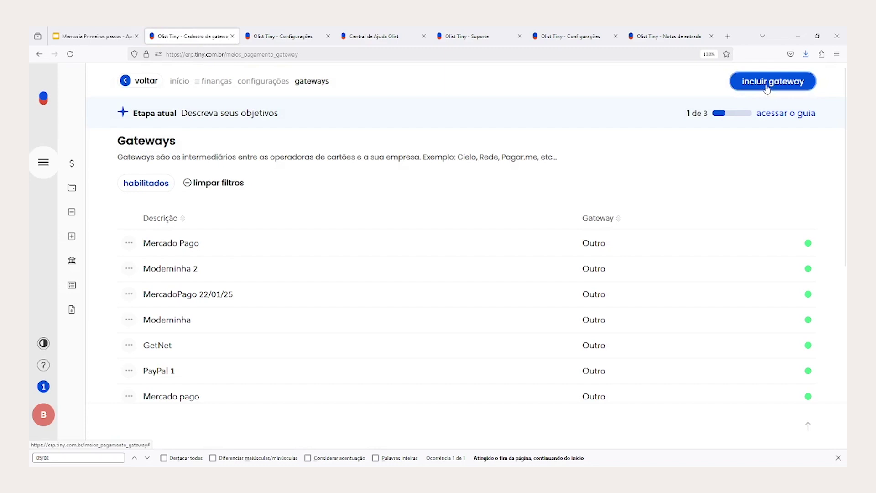
Start a new gateway of type Outro with the description 'Samup'.
scroll(269, 289, down, 5)
scroll(272, 291, up, 5)
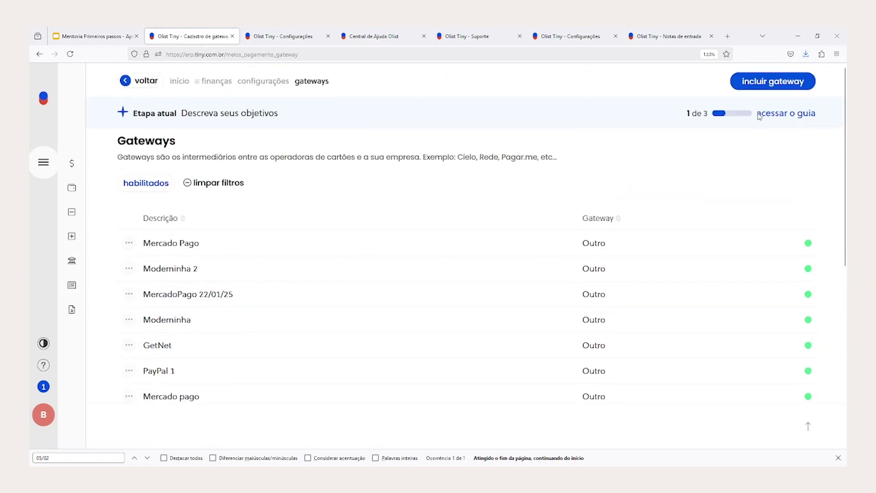
click(760, 84)
click(265, 225)
click(230, 294)
click(416, 225)
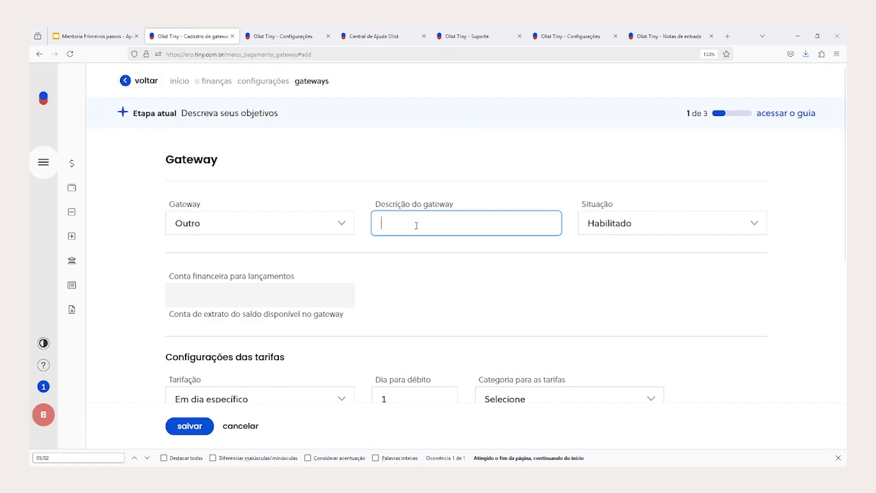
text(Samup)
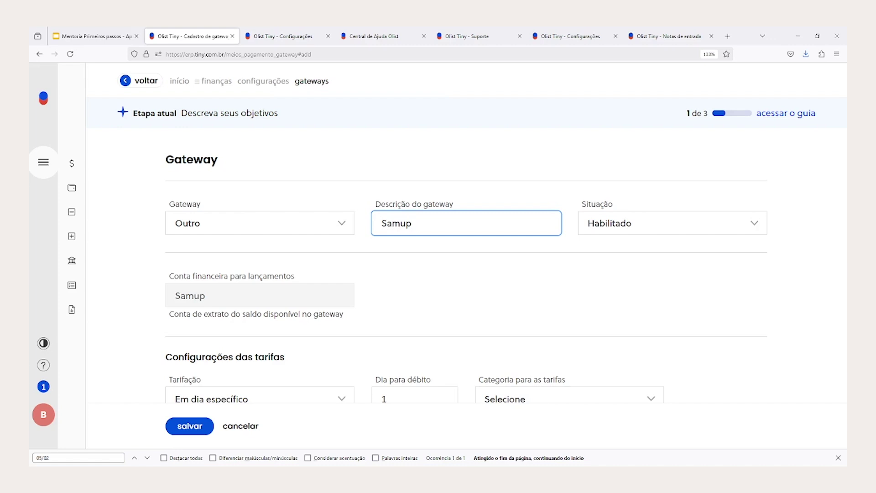
click(501, 287)
Try the Tarifação options and leave fees charged 'Em dia específico'.
drag(424, 223, 333, 224)
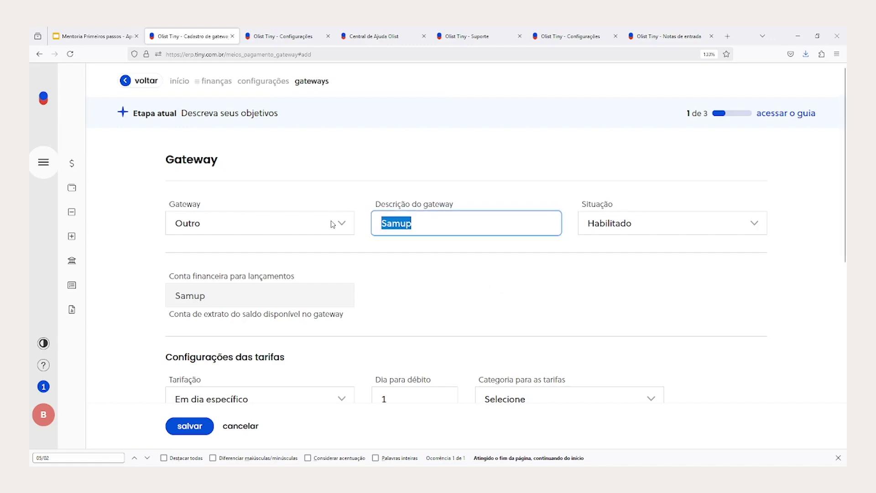
double_click(580, 205)
scroll(423, 281, down, 2)
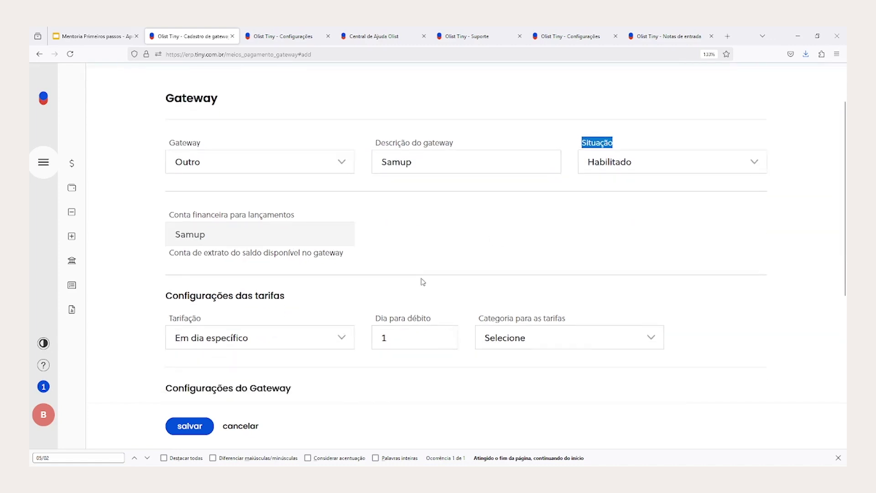
scroll(423, 282, down, 2)
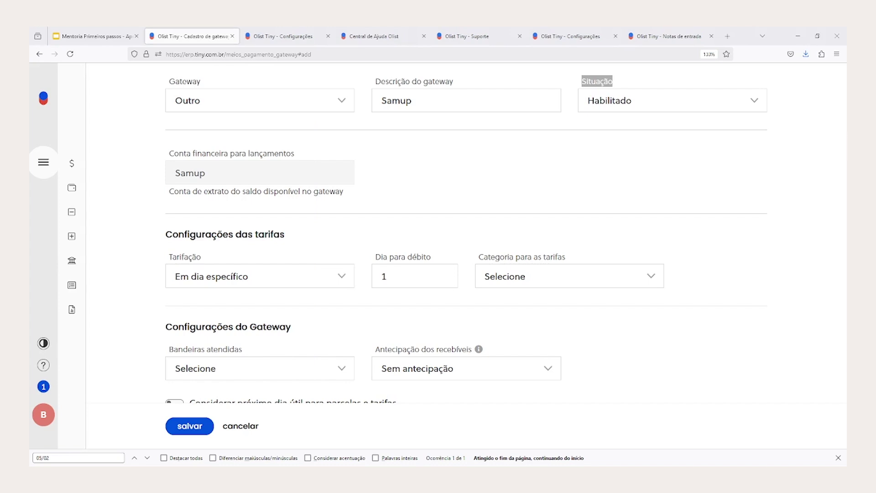
click(238, 277)
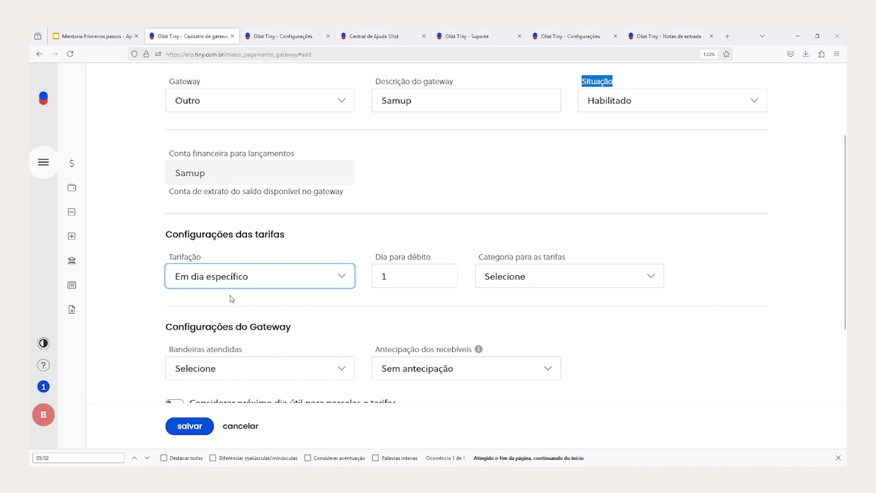
key(Up)
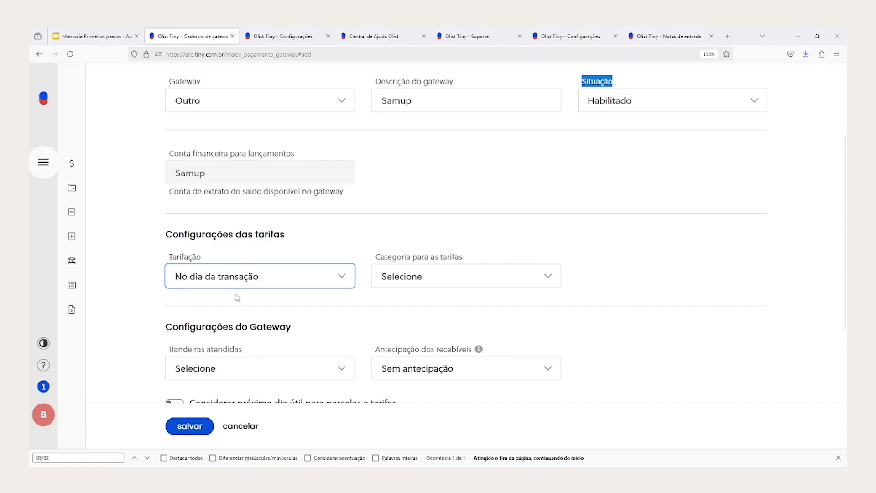
key(Down)
key(Down)
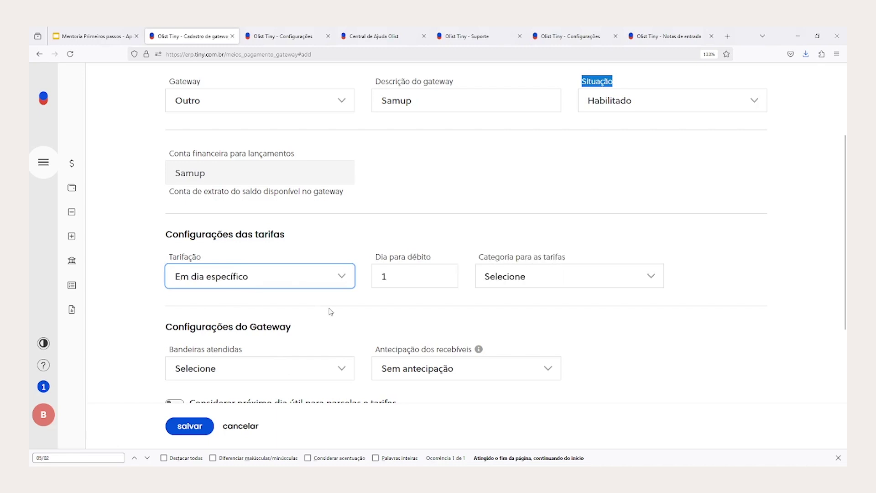
scroll(329, 326, down, 3)
Accept Mastercard, Visa and American Express as the gateway's card brands.
click(231, 257)
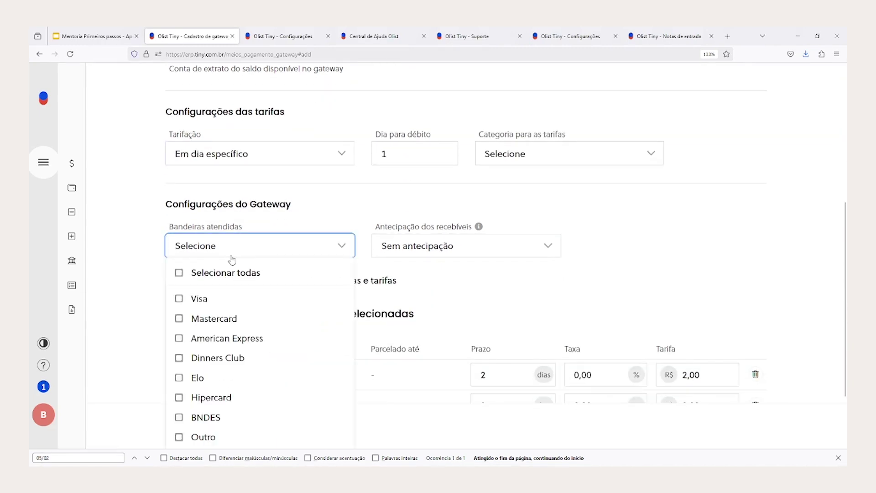
double_click(201, 298)
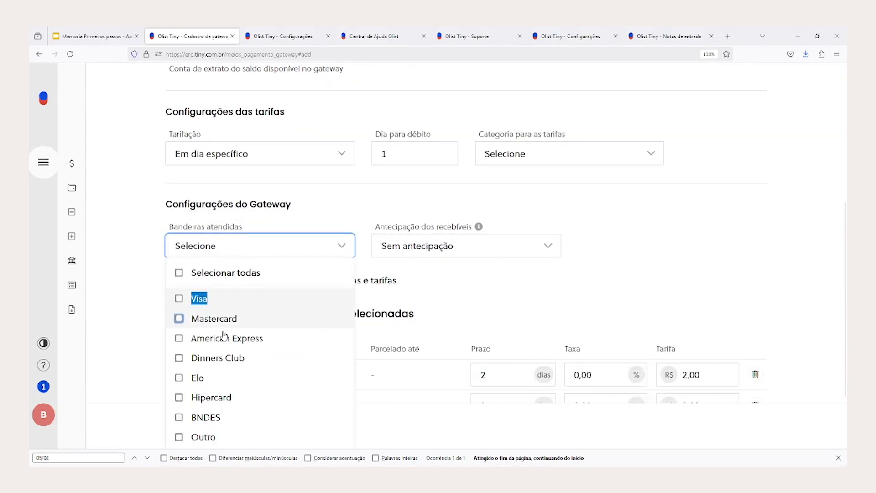
click(219, 319)
double_click(208, 338)
click(180, 299)
click(181, 338)
click(133, 337)
Review the Cartão de débito row and the Prazo, Taxa and Tarifa columns of the conditions table.
scroll(202, 348, down, 3)
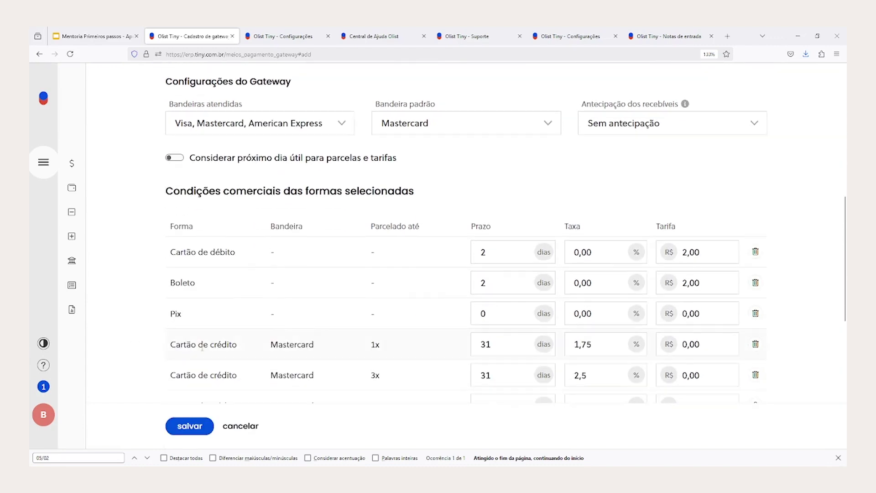
scroll(203, 348, down, 1)
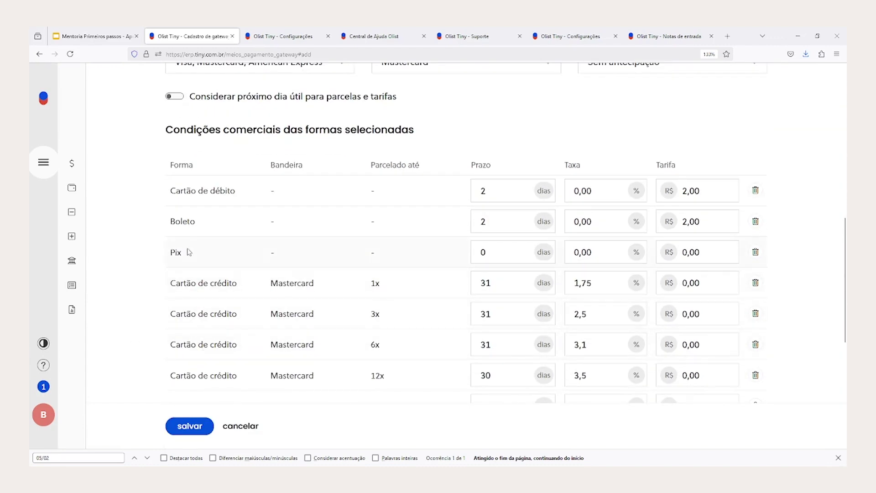
drag(169, 191, 239, 194)
double_click(476, 166)
double_click(569, 166)
double_click(666, 166)
click(174, 221)
double_click(481, 165)
double_click(572, 164)
double_click(665, 165)
Check the Mastercard 1x row (31 days, 1,75 % fee, 0,00 tariff) and the 1x–12x limits.
scroll(576, 277, down, 2)
drag(170, 227, 376, 227)
click(381, 228)
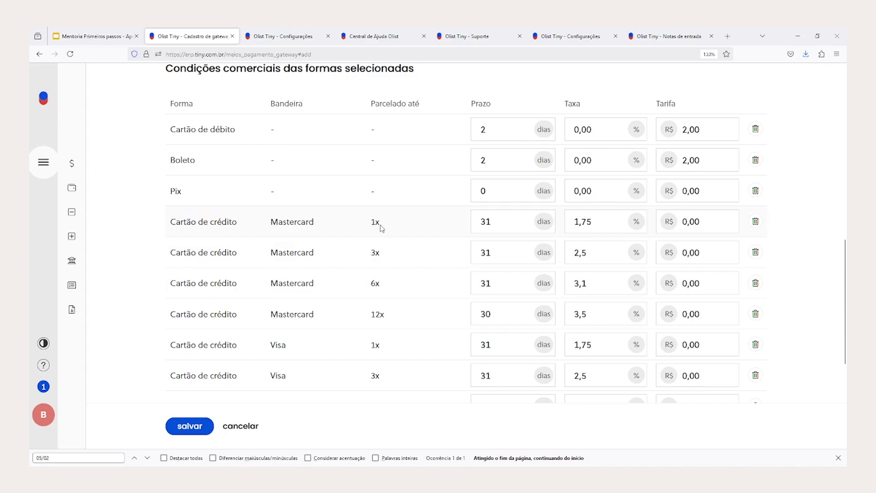
double_click(503, 226)
double_click(596, 221)
double_click(694, 221)
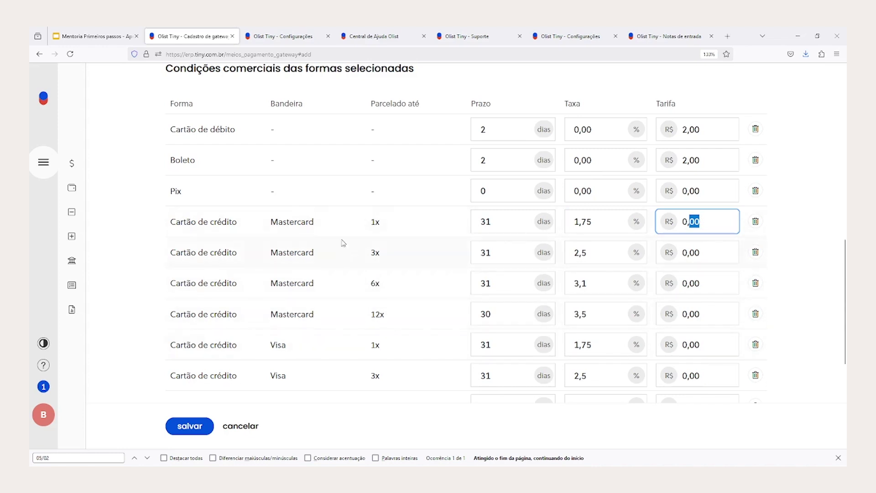
double_click(384, 224)
double_click(375, 252)
double_click(375, 283)
double_click(445, 325)
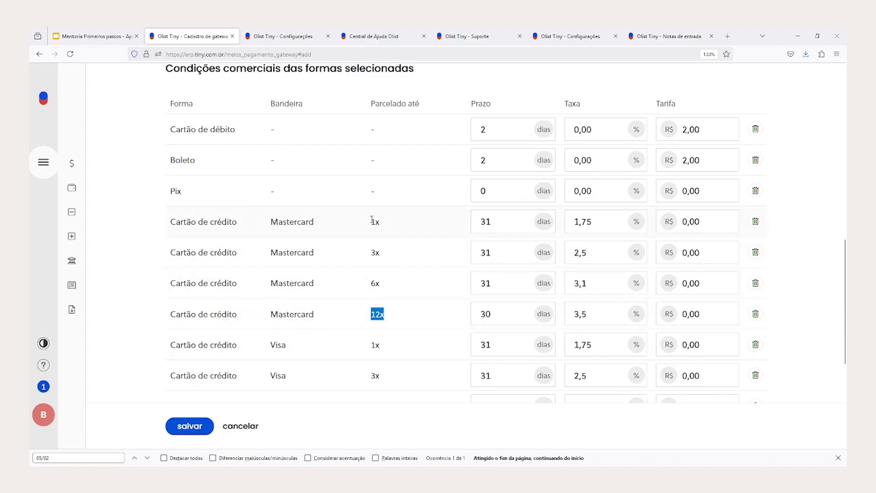
Review the Mastercard 1x, 3x, 6x and 12x credit installment rows through Visa 1x.
scroll(344, 227, down, 2)
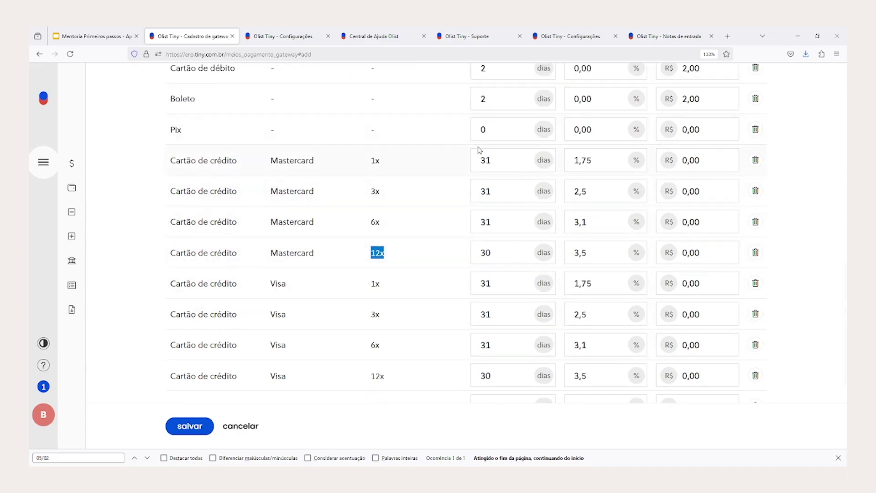
drag(368, 162, 404, 168)
drag(368, 195, 389, 200)
drag(391, 232, 369, 228)
drag(368, 261, 430, 273)
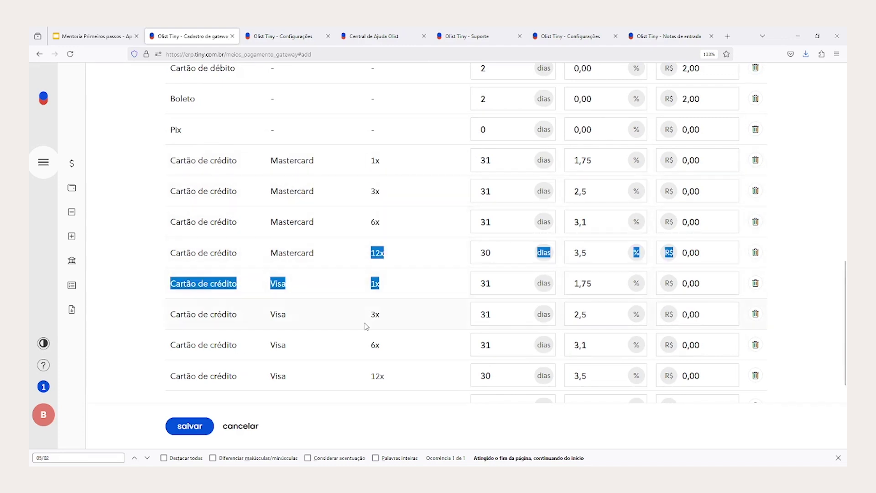
click(110, 252)
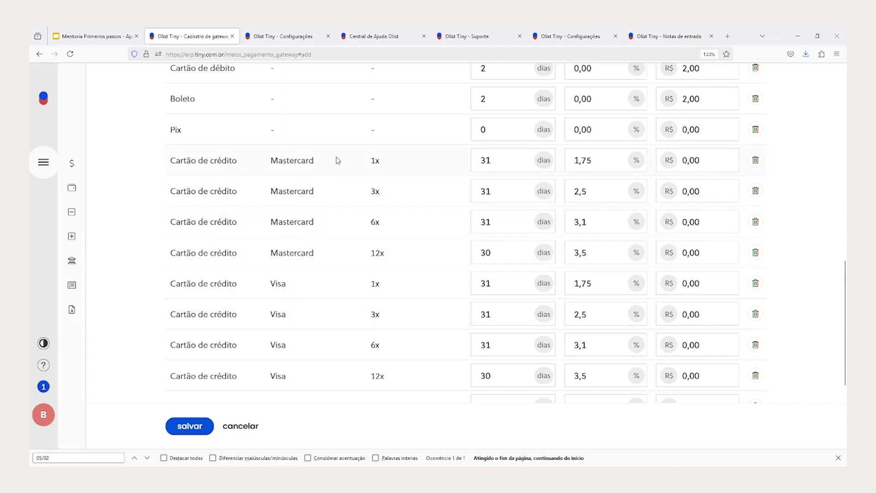
drag(369, 161, 426, 172)
click(374, 191)
double_click(374, 191)
double_click(372, 223)
double_click(377, 253)
drag(367, 171, 412, 196)
drag(368, 219, 418, 239)
drag(364, 258, 453, 272)
scroll(386, 252, down, 5)
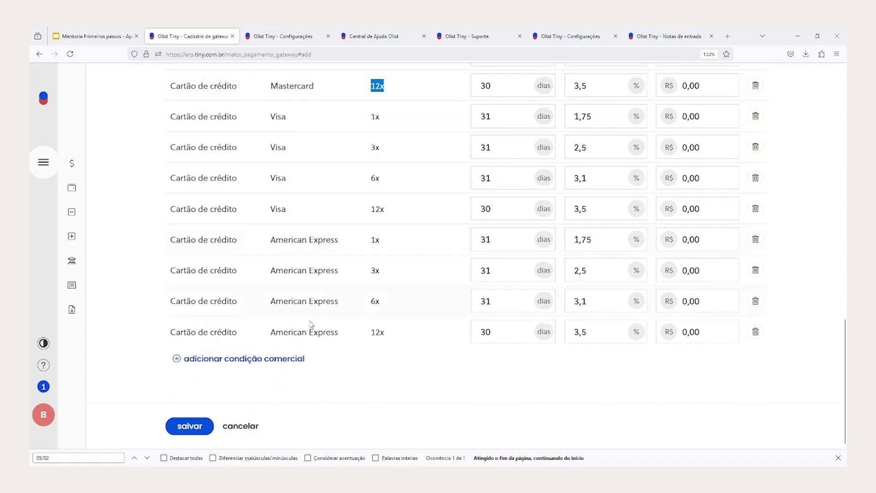
Add a Visa 2x credit condition, dismissing the duplicate-condition warning.
click(222, 360)
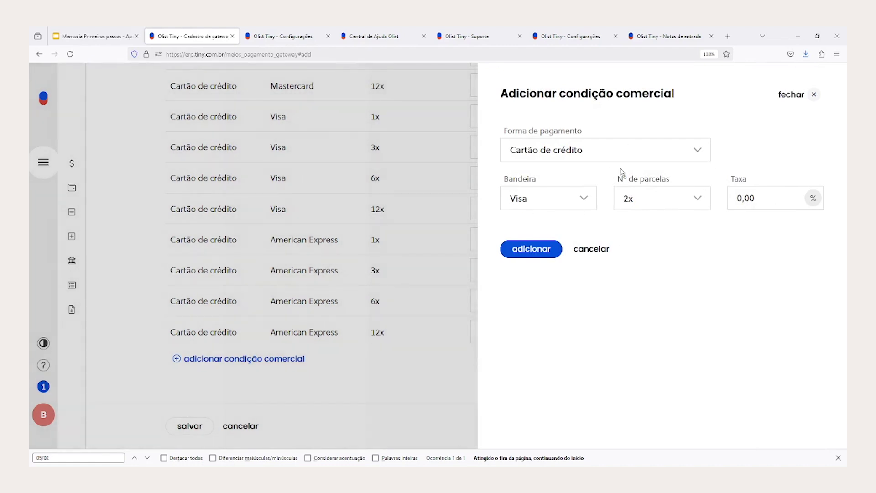
click(560, 245)
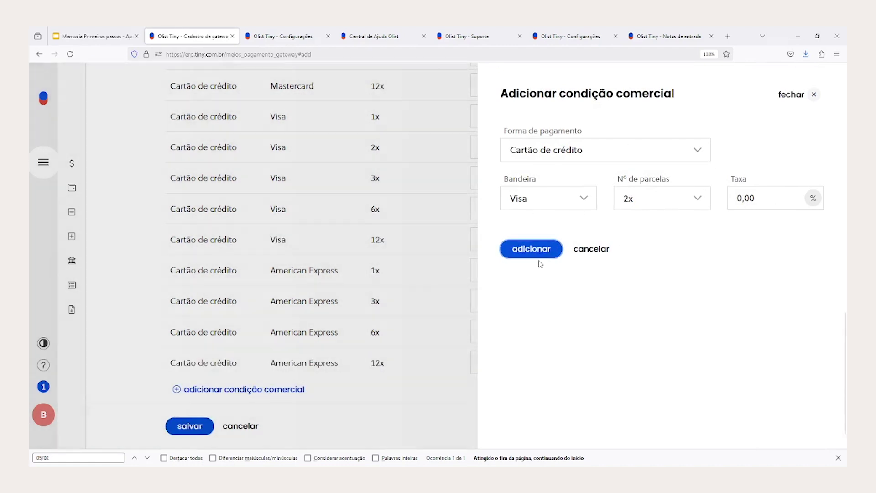
click(594, 250)
click(517, 250)
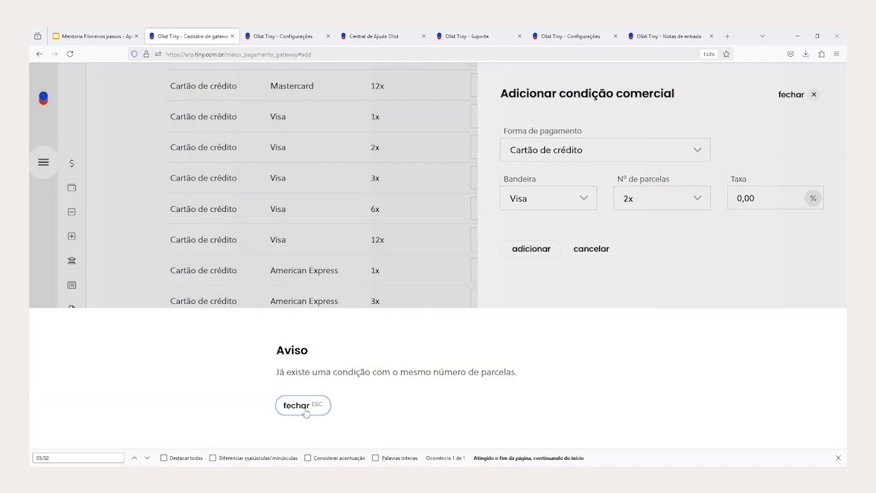
click(305, 410)
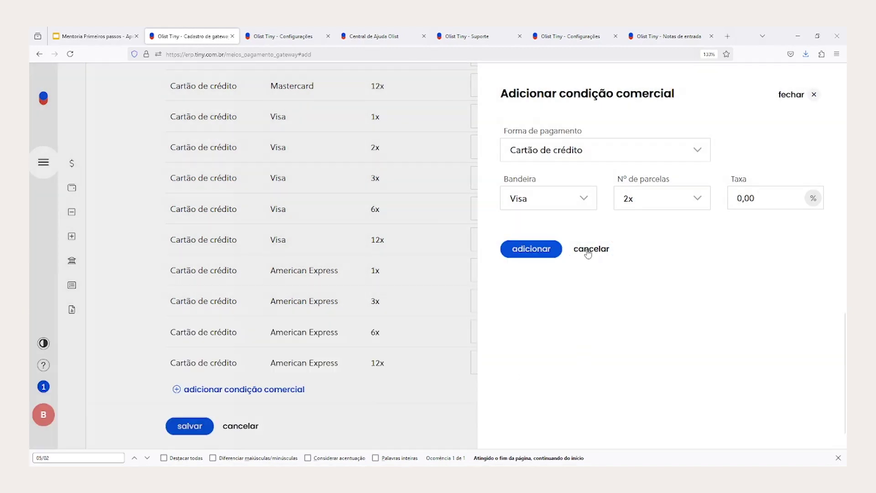
Add Visa credit conditions for 4x, 7x, 9x, 10x and 11x installments.
click(635, 202)
click(638, 242)
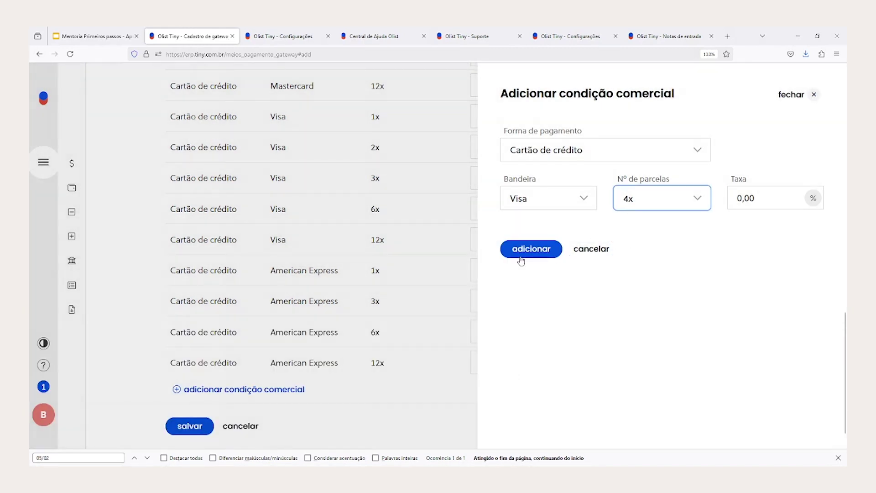
click(519, 255)
click(648, 197)
click(642, 280)
click(519, 251)
click(679, 189)
click(643, 303)
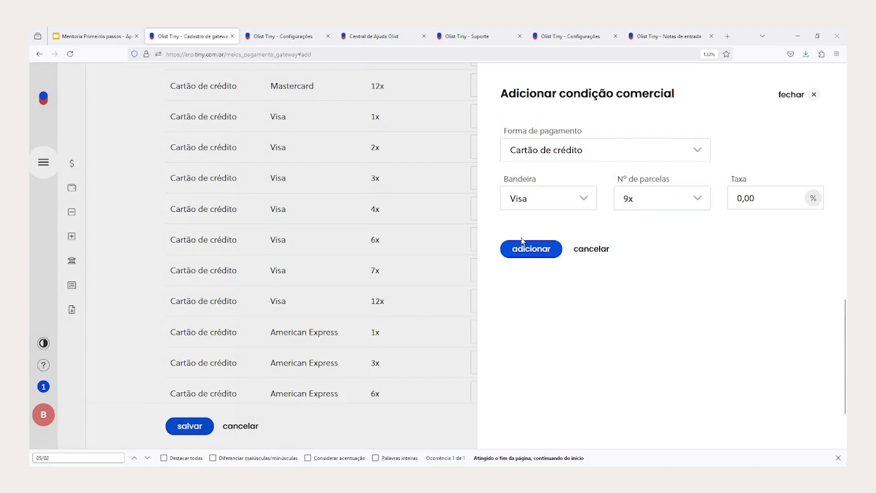
click(532, 249)
click(638, 198)
click(643, 319)
click(527, 243)
click(687, 190)
click(593, 309)
click(531, 251)
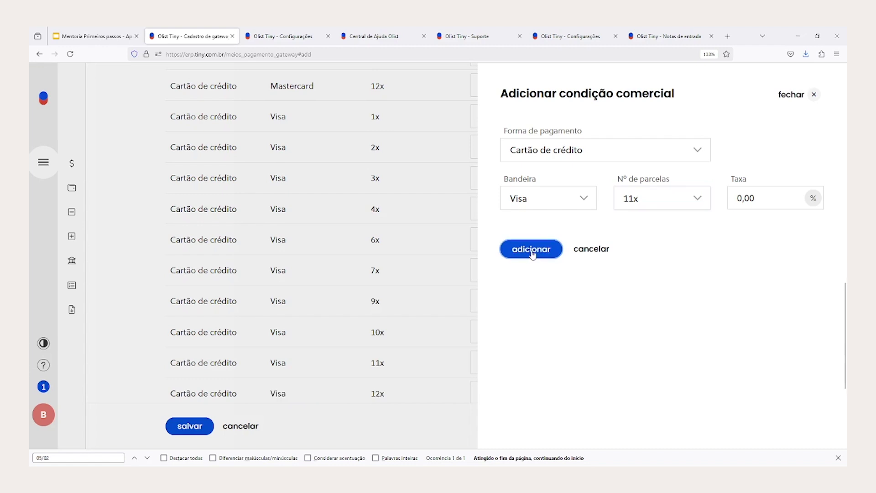
Reload the page to get a fresh, empty gateway registration form.
click(793, 94)
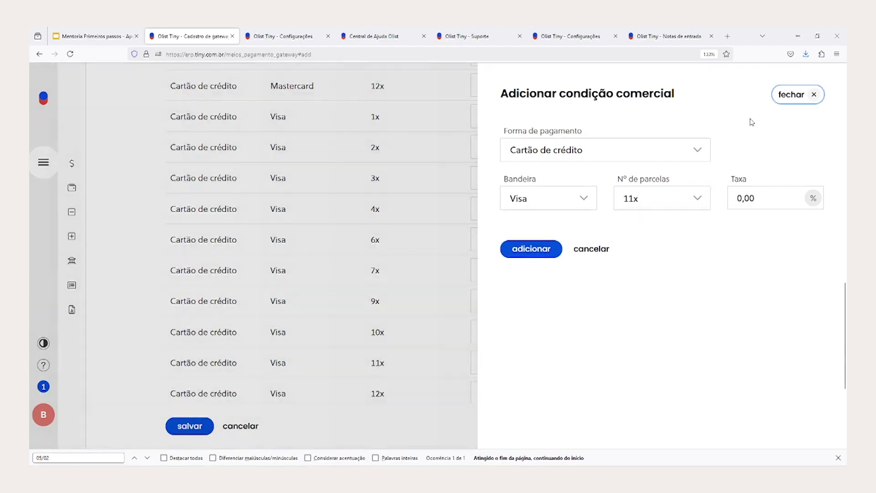
double_click(783, 100)
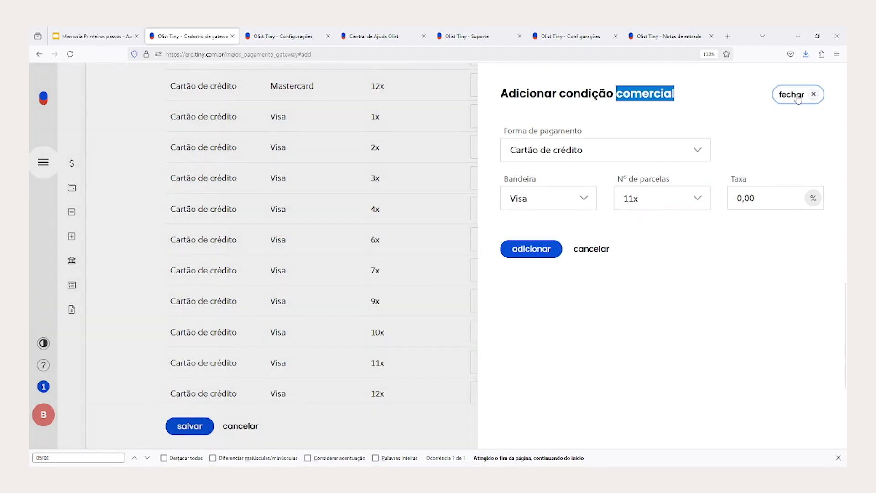
scroll(319, 274, down, 3)
scroll(519, 234, up, 4)
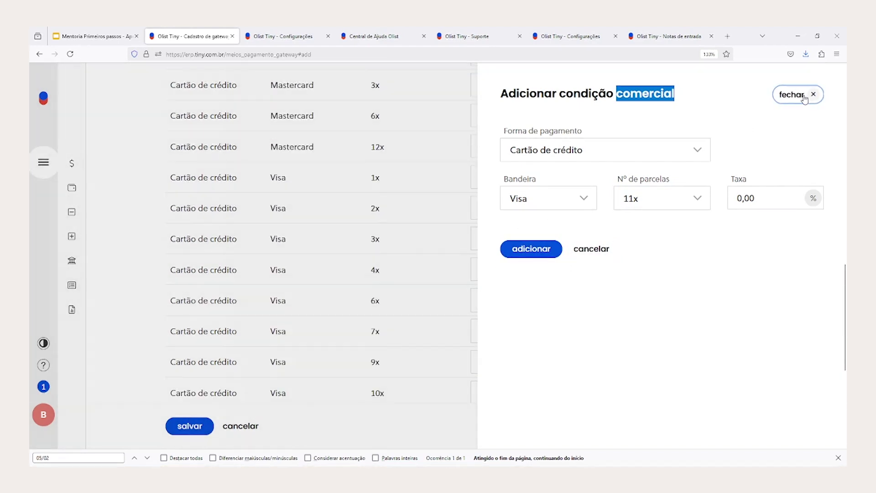
click(70, 55)
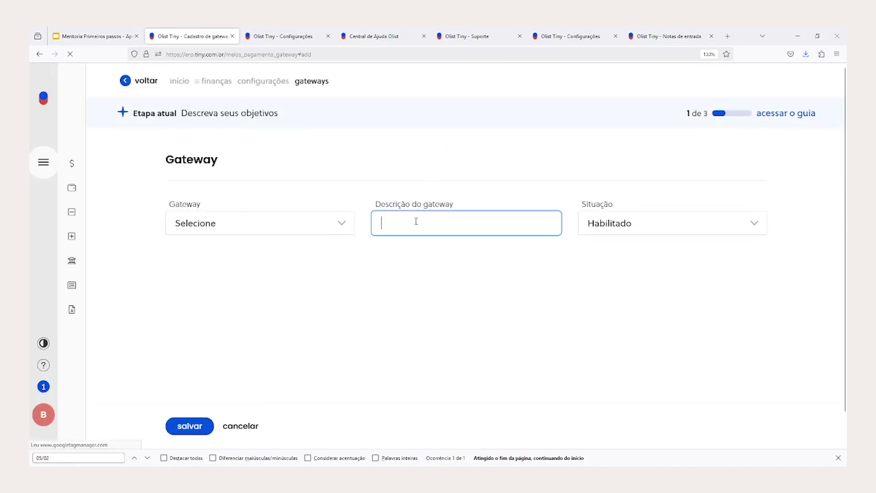
Enter description 'Samup', gateway type Outro, and accept Visa and Mastercard brands.
text(Samu)
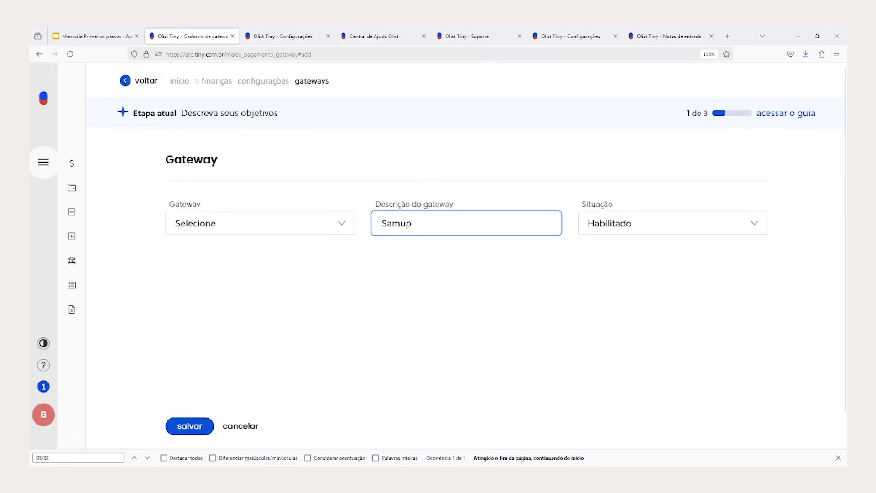
text(p)
key(Tab)
click(250, 217)
click(313, 299)
scroll(444, 283, down, 7)
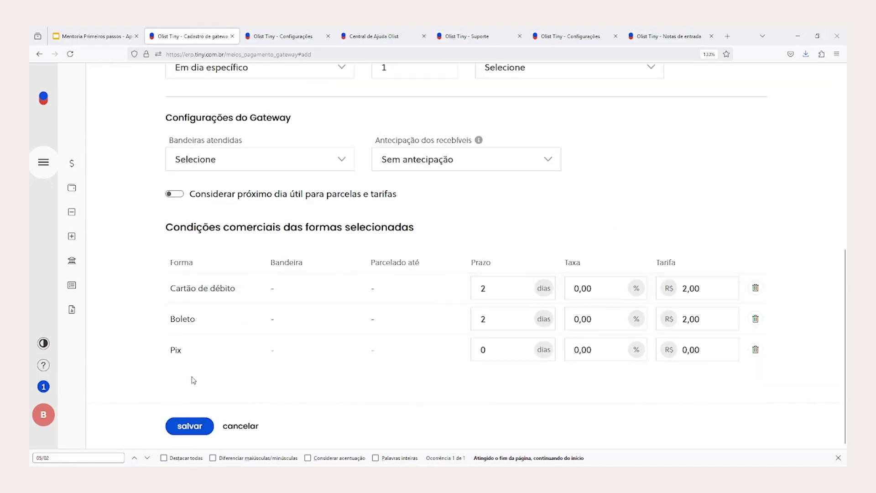
click(206, 167)
click(199, 212)
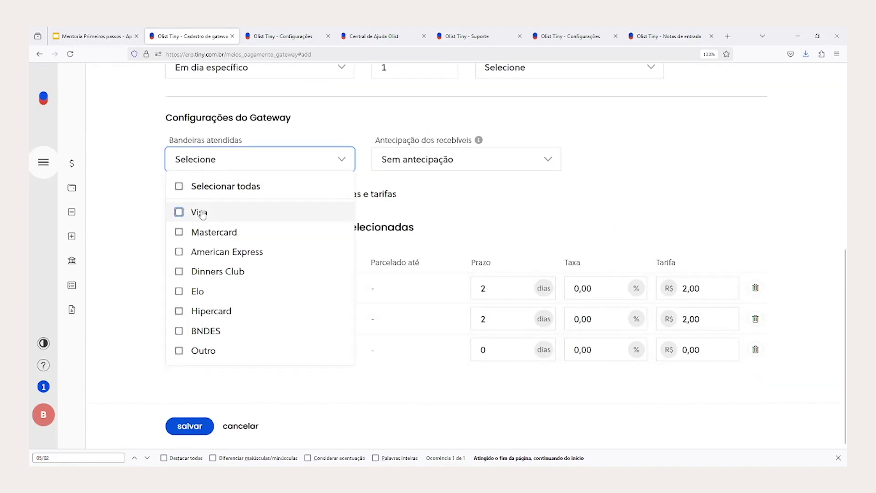
click(211, 232)
Add Visa credit conditions for 2x, 4x, 5x and 7x installments.
scroll(226, 283, down, 5)
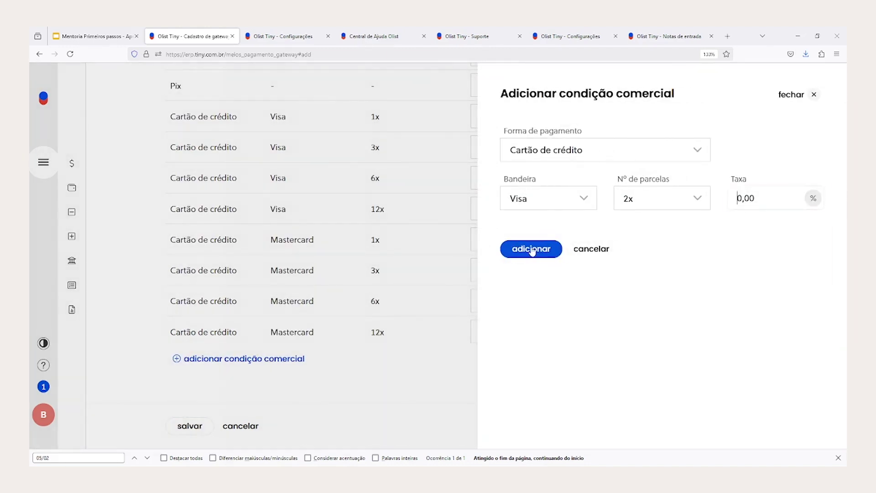
click(528, 248)
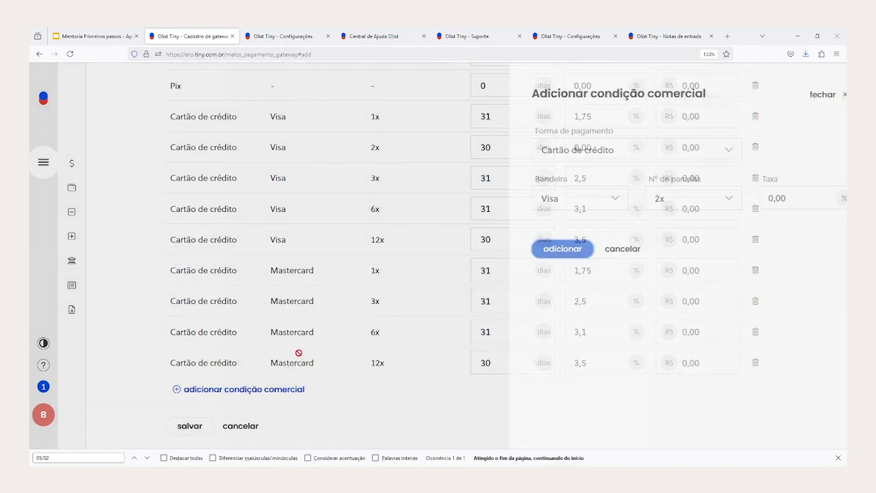
click(279, 388)
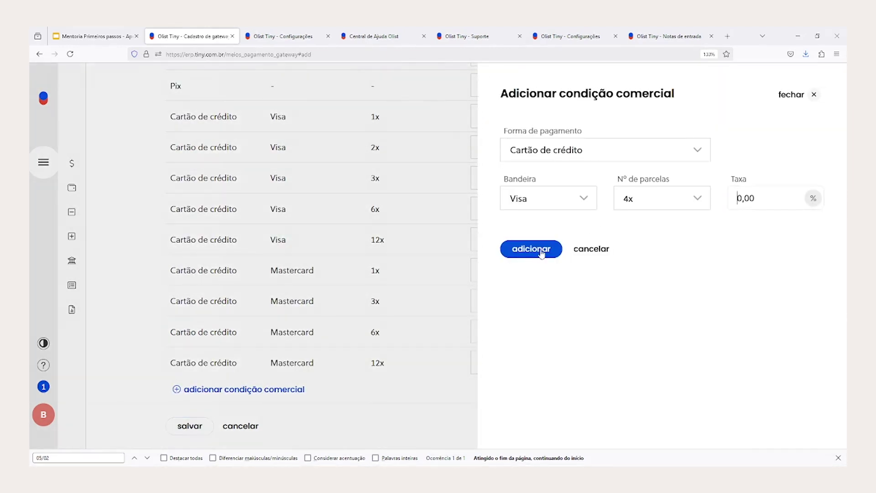
click(528, 249)
scroll(261, 396, down, 2)
click(248, 359)
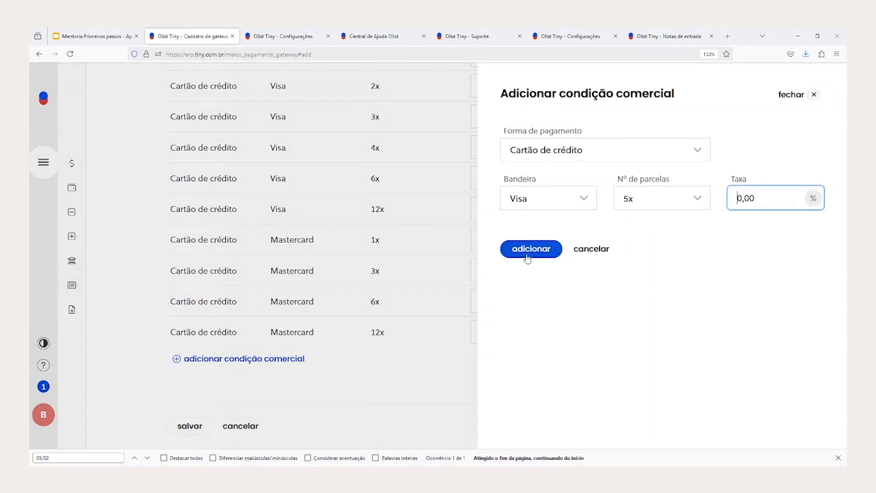
click(526, 249)
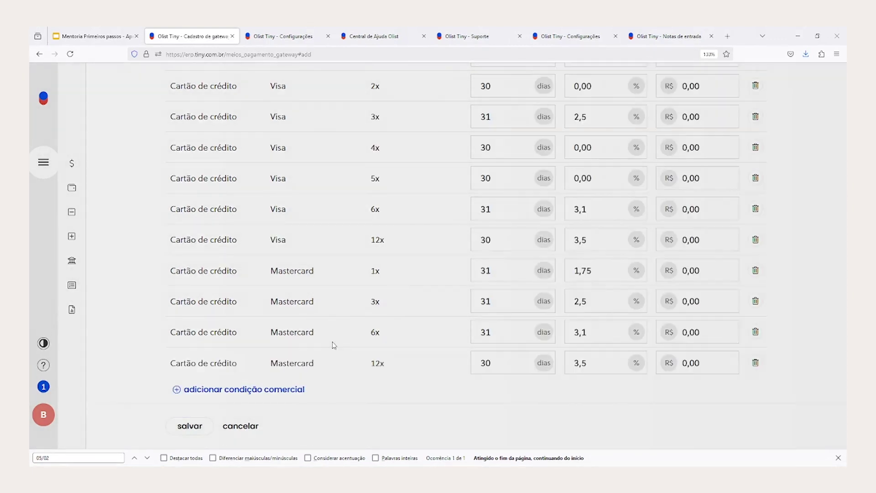
click(262, 389)
click(524, 249)
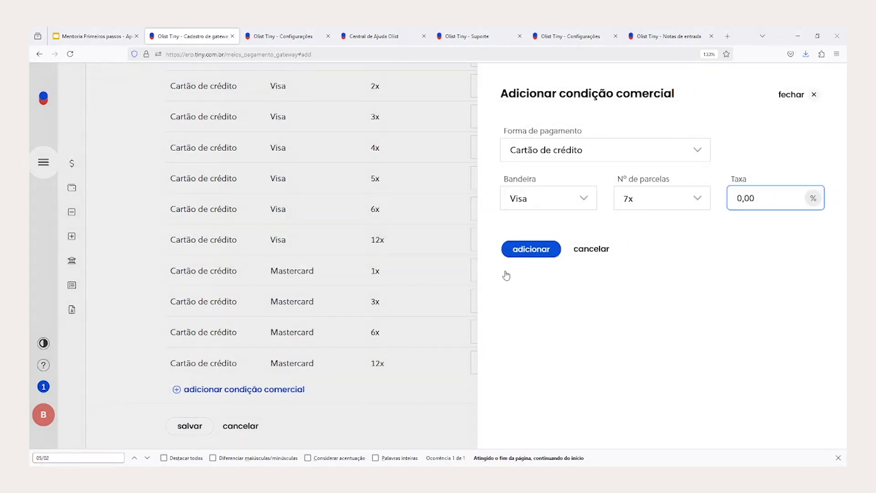
Save the new Samup gateway.
scroll(385, 354, up, 2)
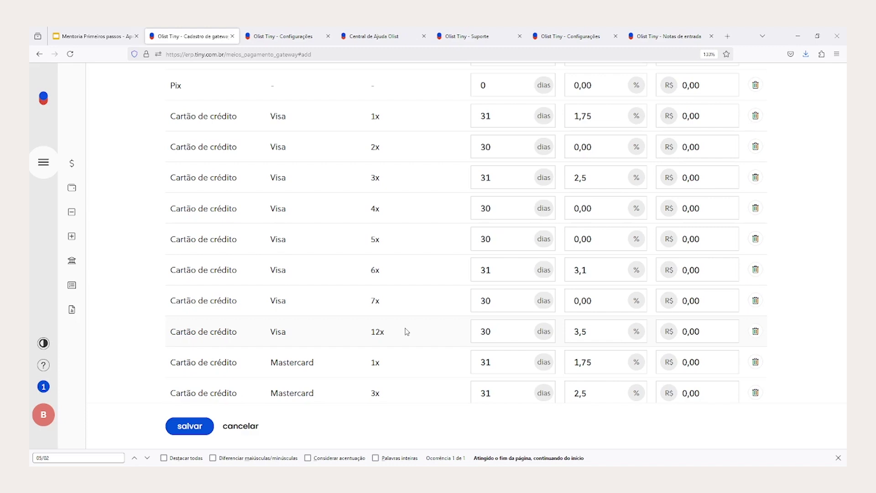
scroll(406, 332, up, 10)
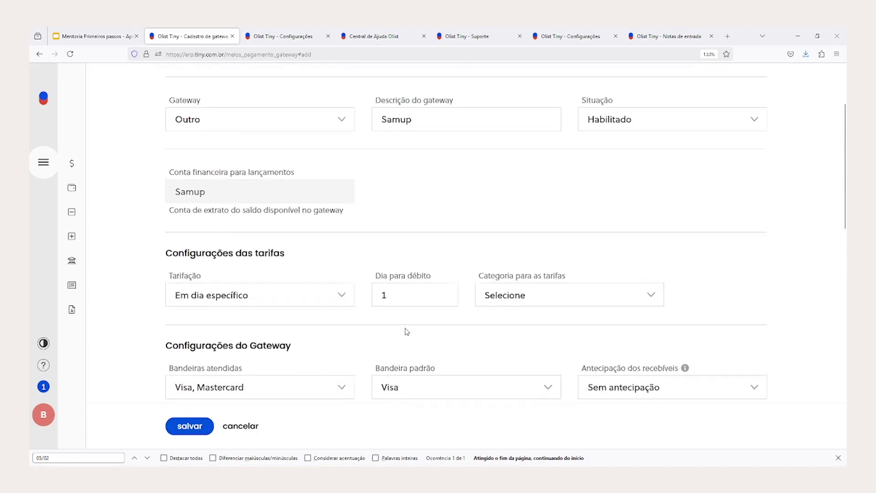
click(204, 427)
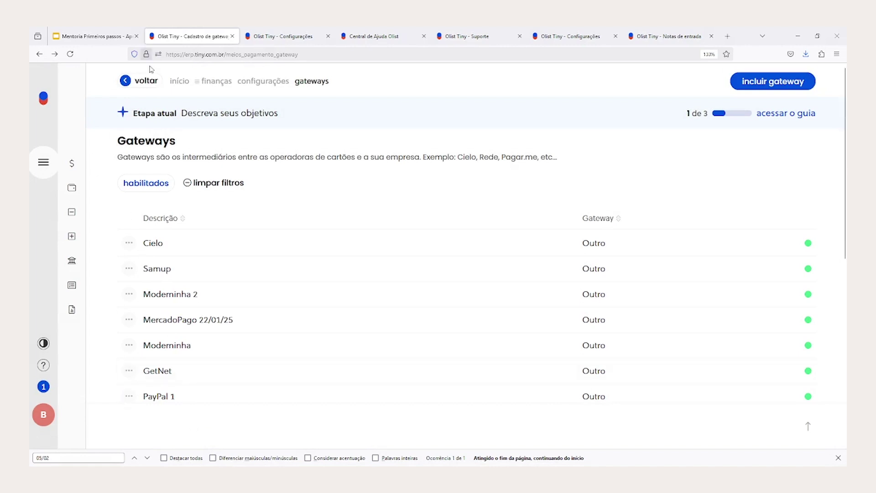
Edit the Cartão de crédito receipt method and untick Moderninha 2 from its gateways.
click(145, 82)
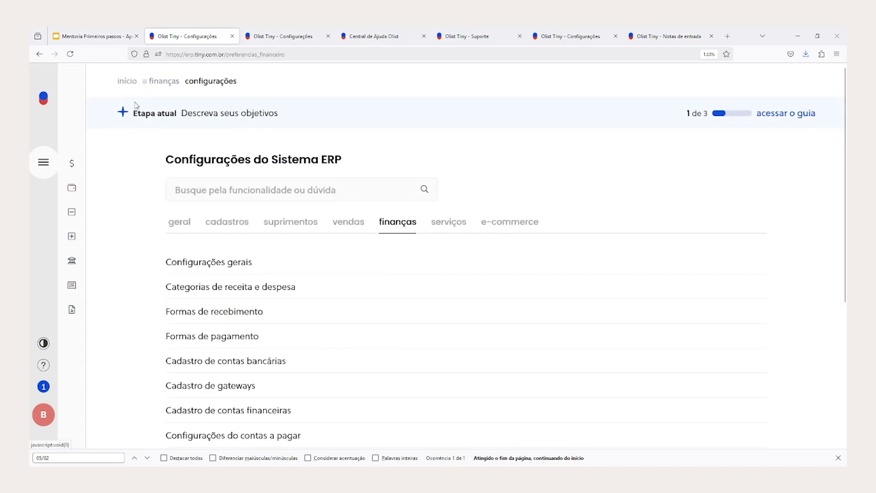
click(224, 314)
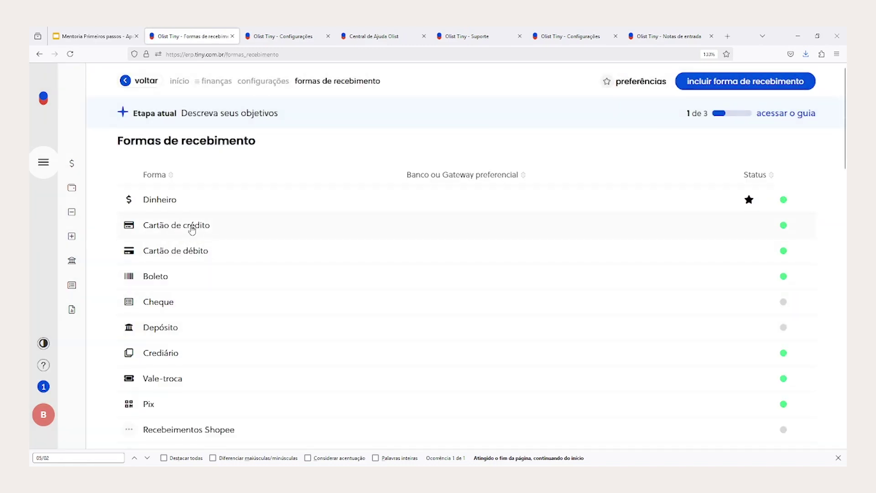
click(196, 226)
scroll(196, 227, down, 4)
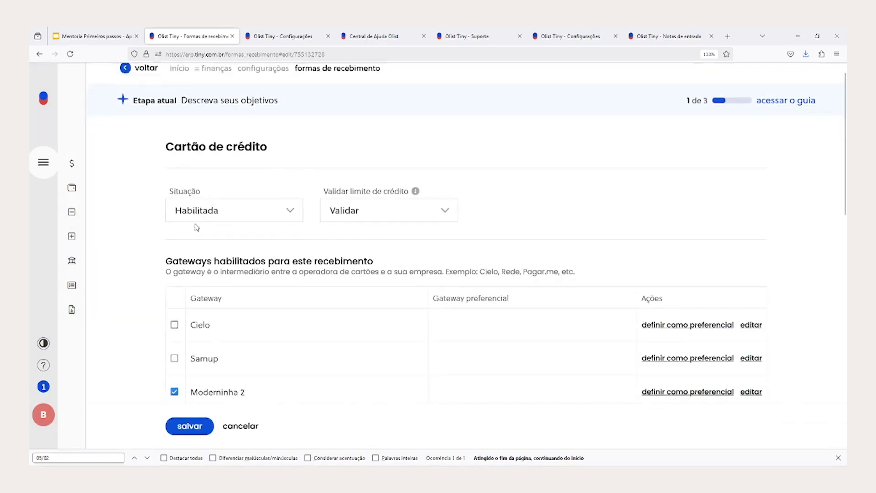
click(174, 220)
scroll(179, 254, down, 9)
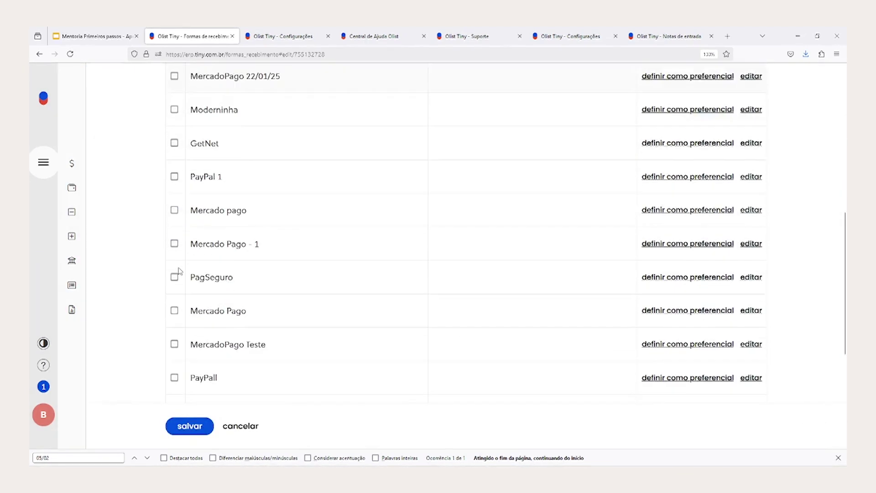
scroll(185, 310, up, 4)
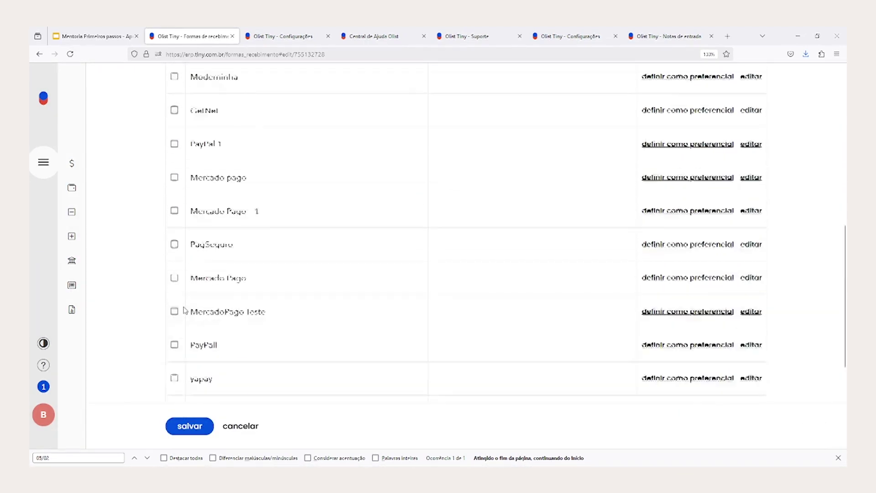